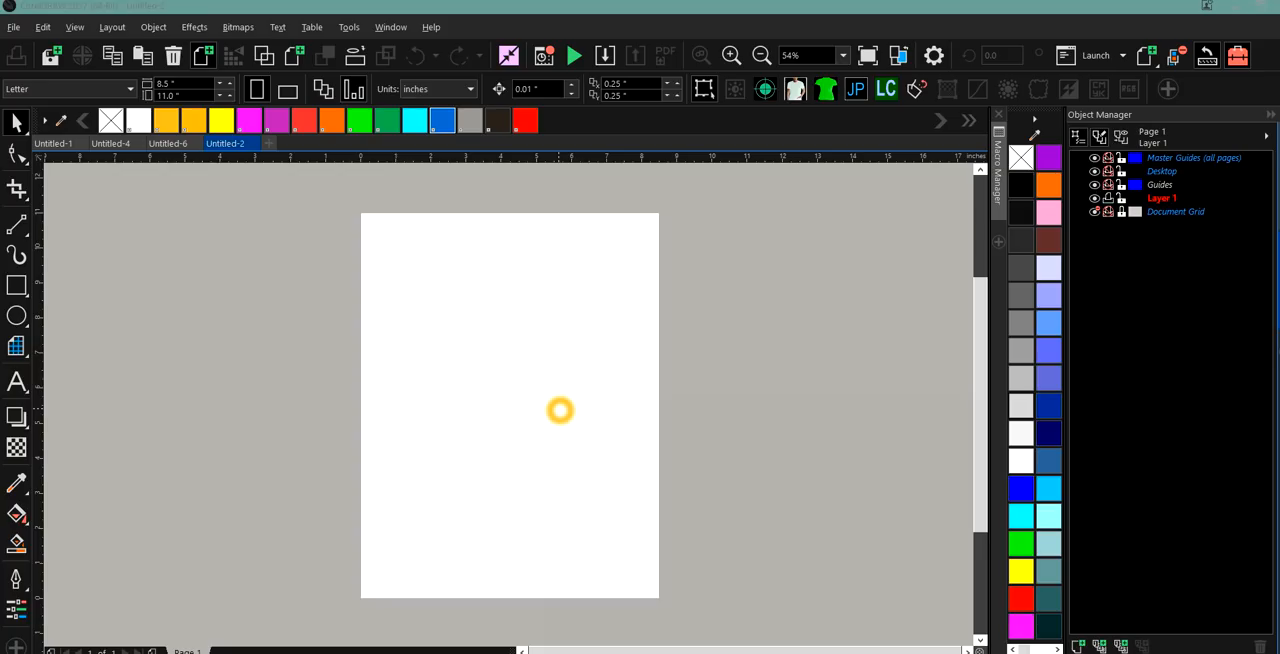
# Draw a circle about 4.74 inches in diameter on the page with the Ellipse tool.
pyautogui.click(17, 316)
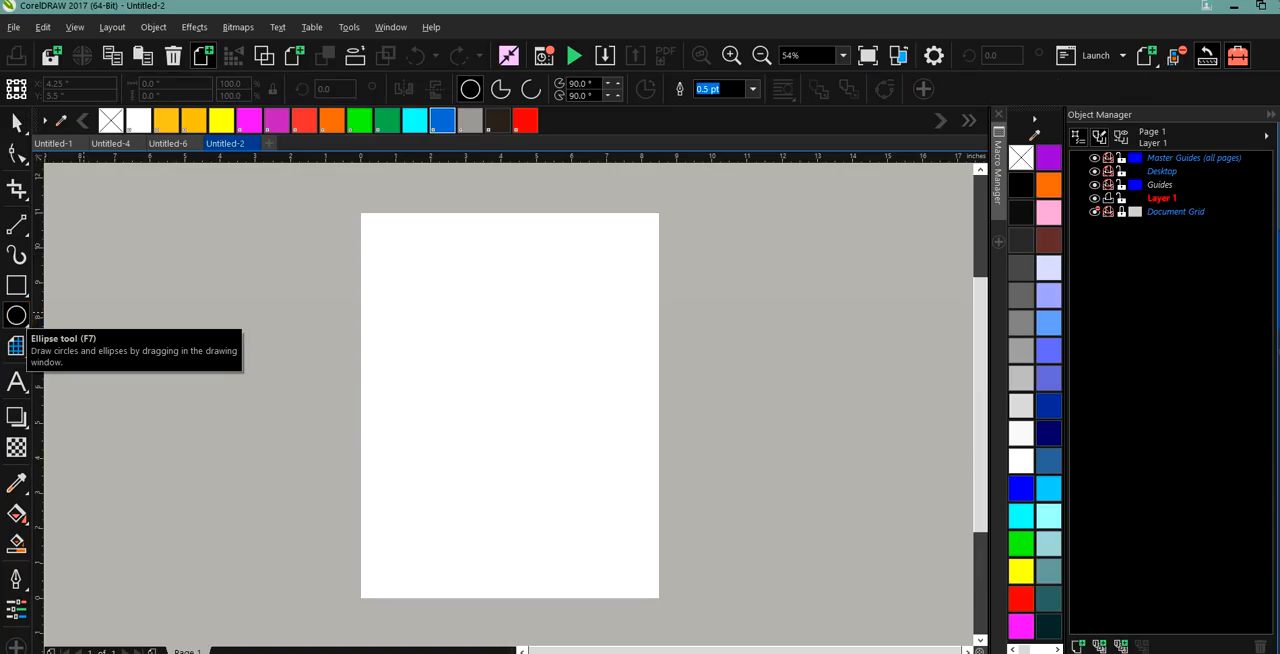
pyautogui.click(392, 286)
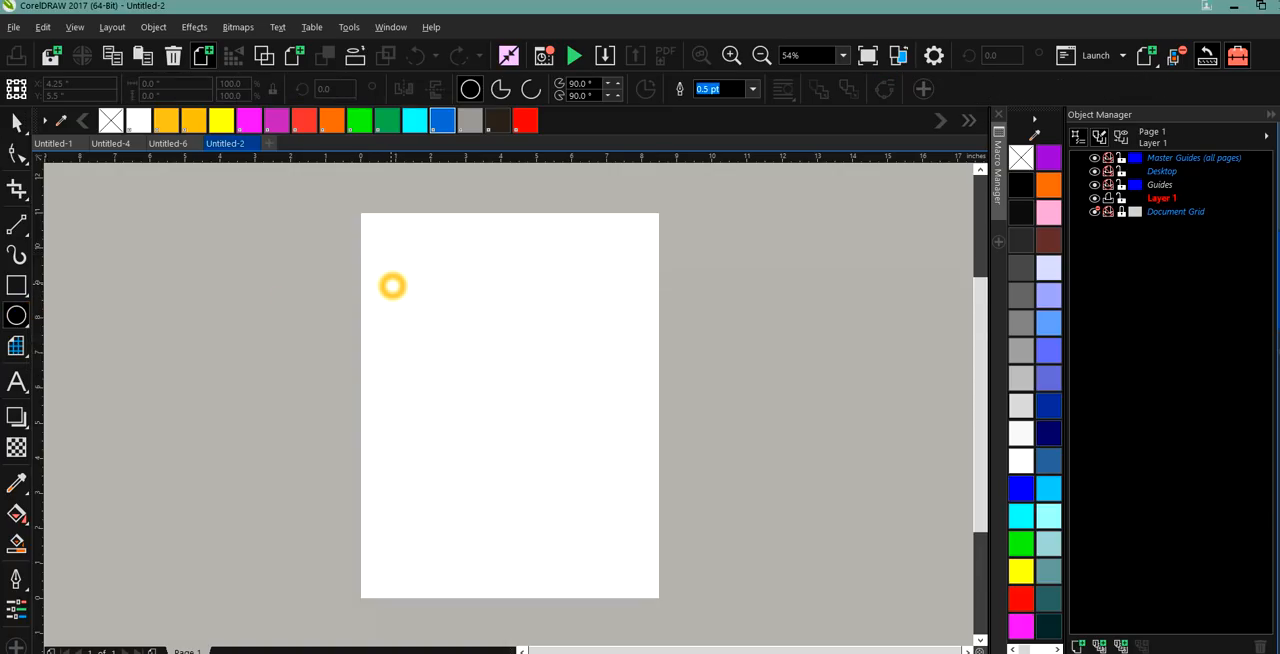
pyautogui.moveTo(392, 286); pyautogui.dragTo(506, 453)
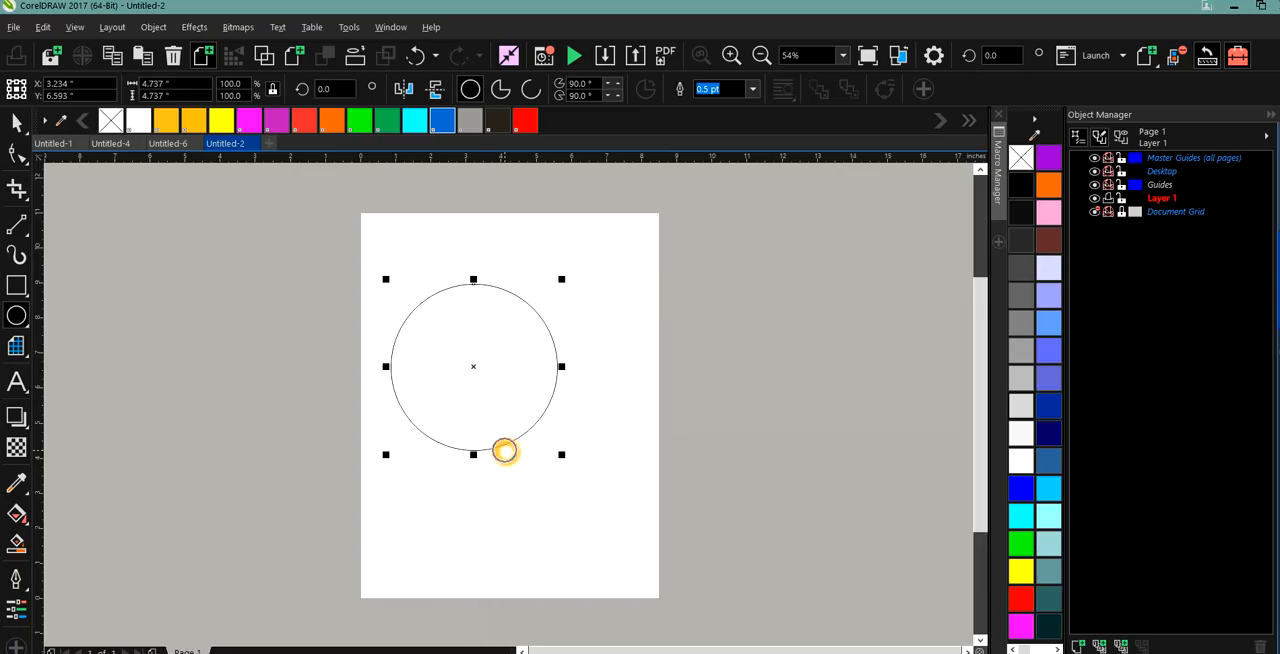
pyautogui.click(580, 330)
# Select the circle and duplicate it twice.
pyautogui.click(16, 121)
pyautogui.click(452, 383)
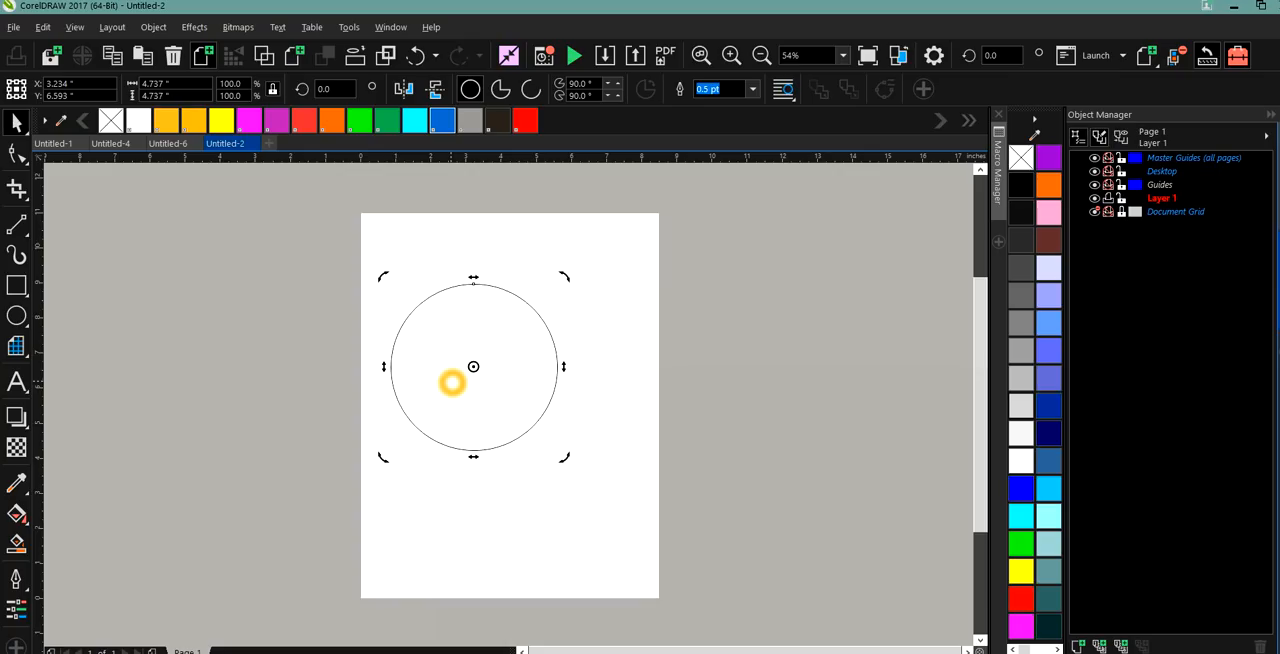
pyautogui.hotkey('ctrl', 'd')
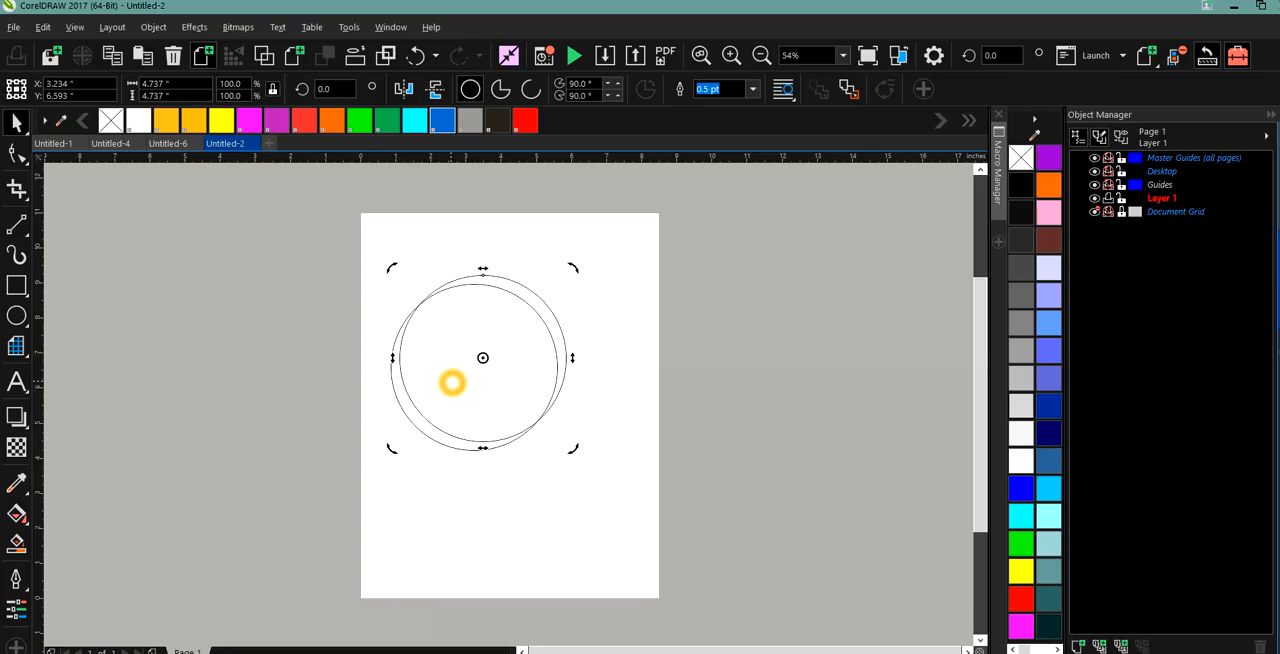
pyautogui.hotkey('ctrl', 'd')
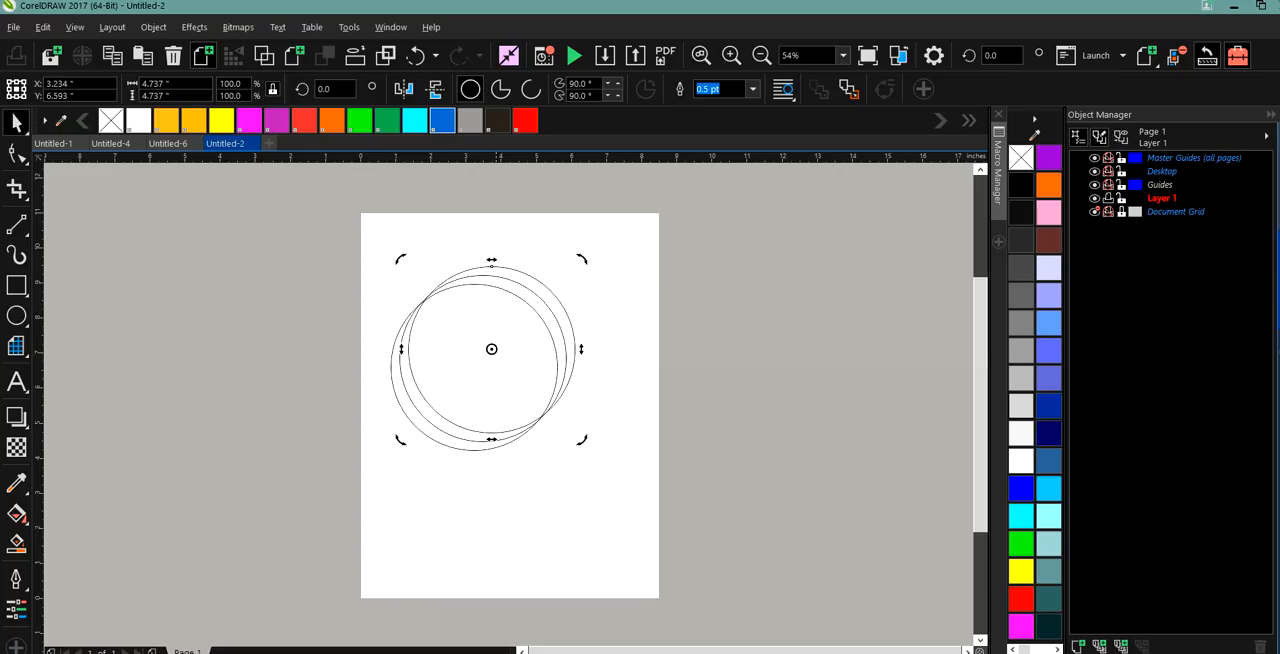
# Spread the three circles apart, one to each side of the page and one in the page's upper middle.
pyautogui.click(472, 330)
pyautogui.moveTo(473, 330); pyautogui.dragTo(716, 362)
pyautogui.click(463, 323)
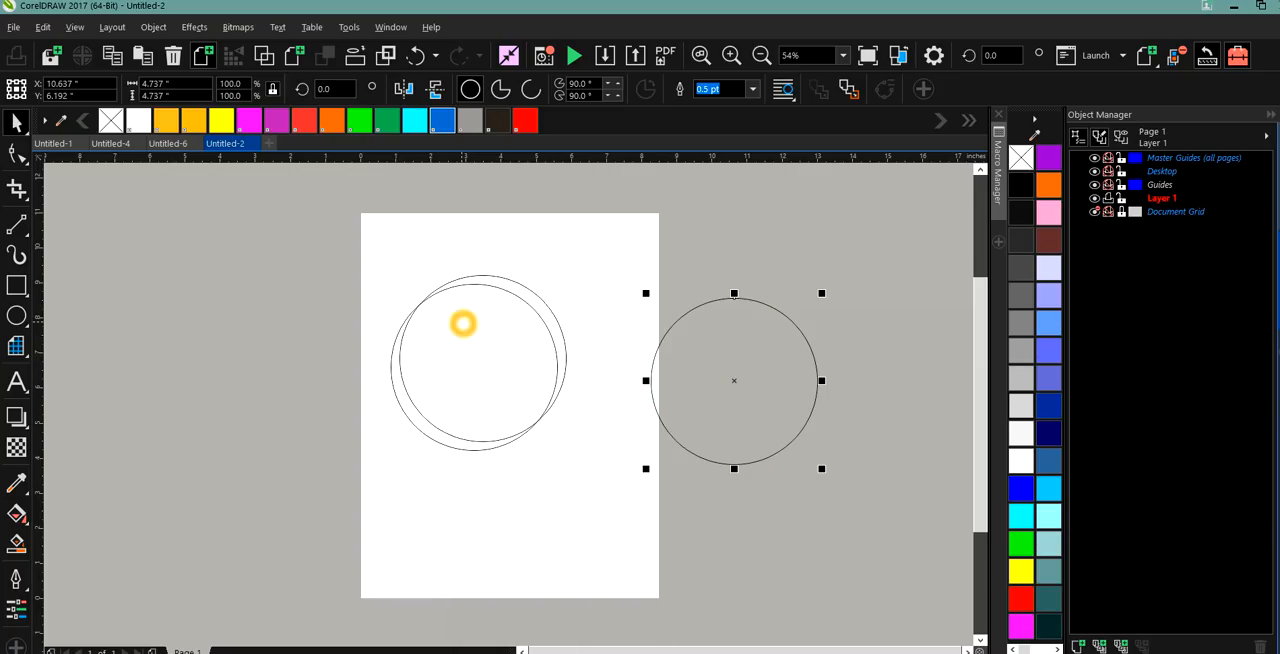
pyautogui.moveTo(463, 323); pyautogui.dragTo(251, 383)
pyautogui.click(251, 383)
pyautogui.click(400, 360)
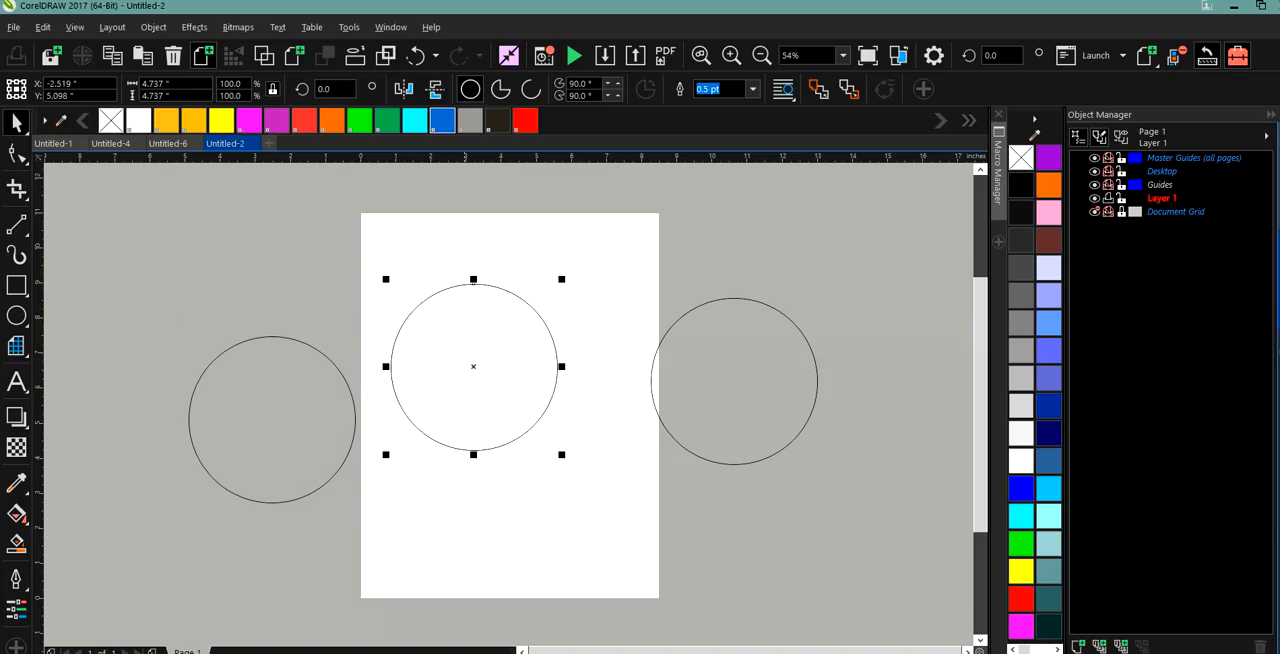
pyautogui.moveTo(473, 366); pyautogui.dragTo(500, 339)
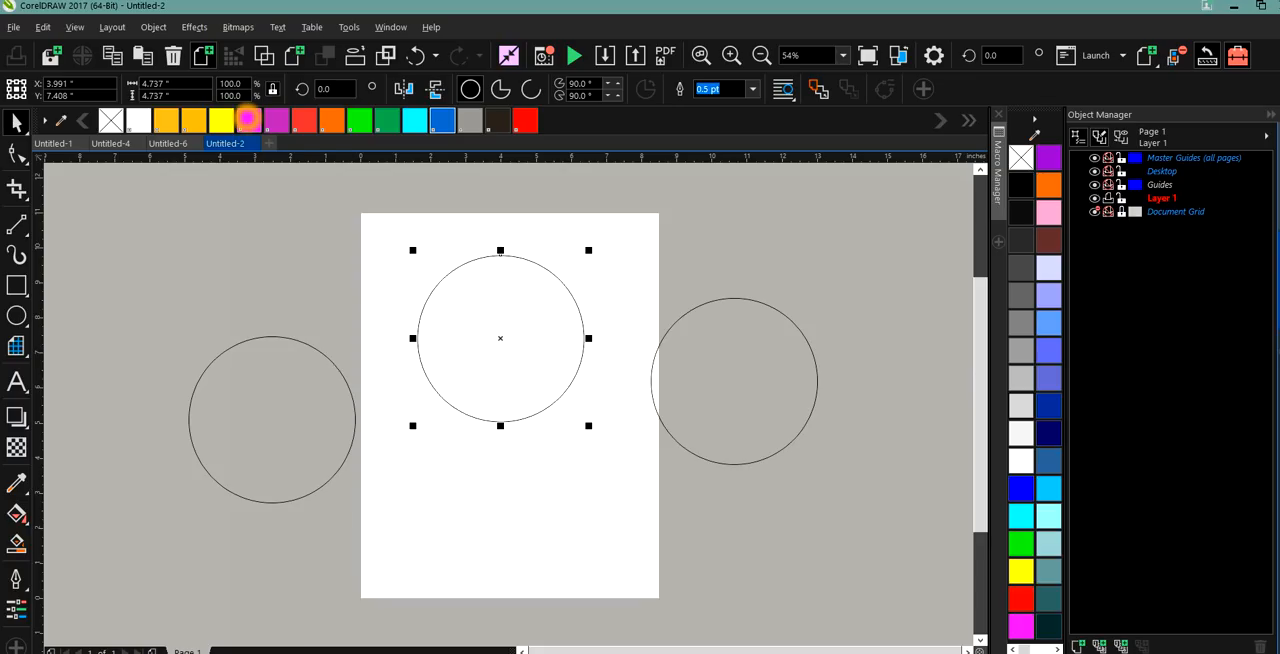
# Fill the middle circle with magenta, the left circle with cyan and the right circle with yellow.
pyautogui.click(247, 119)
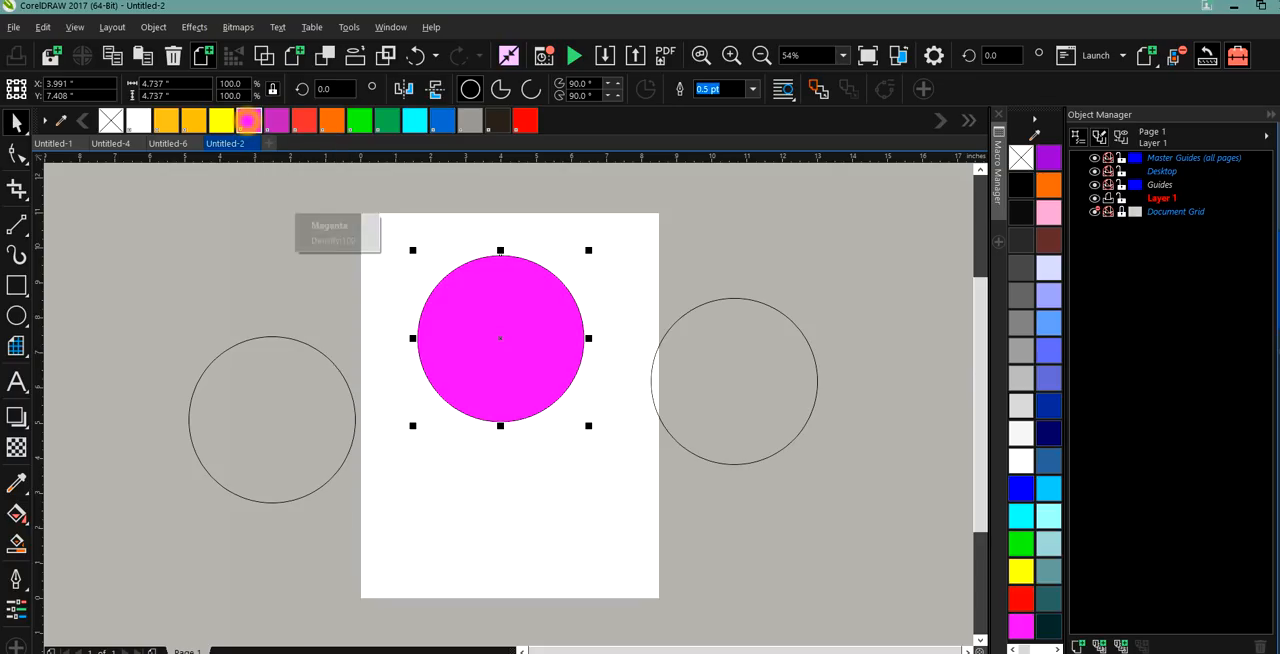
pyautogui.click(279, 418)
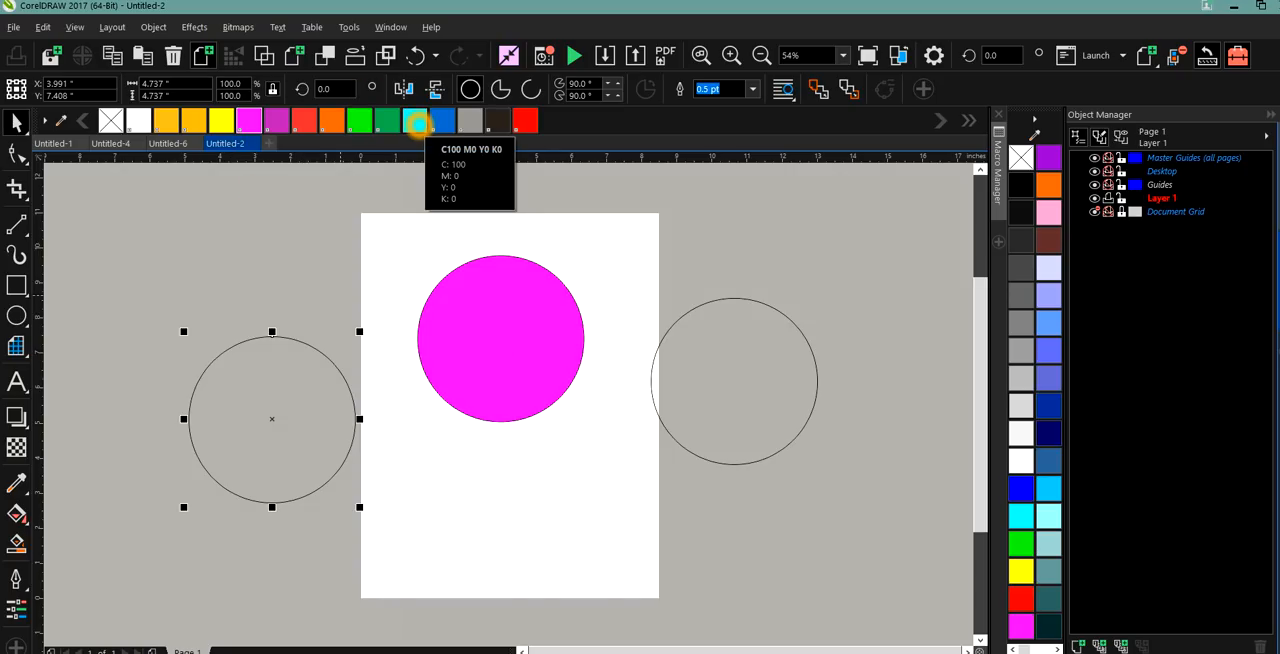
pyautogui.click(271, 419)
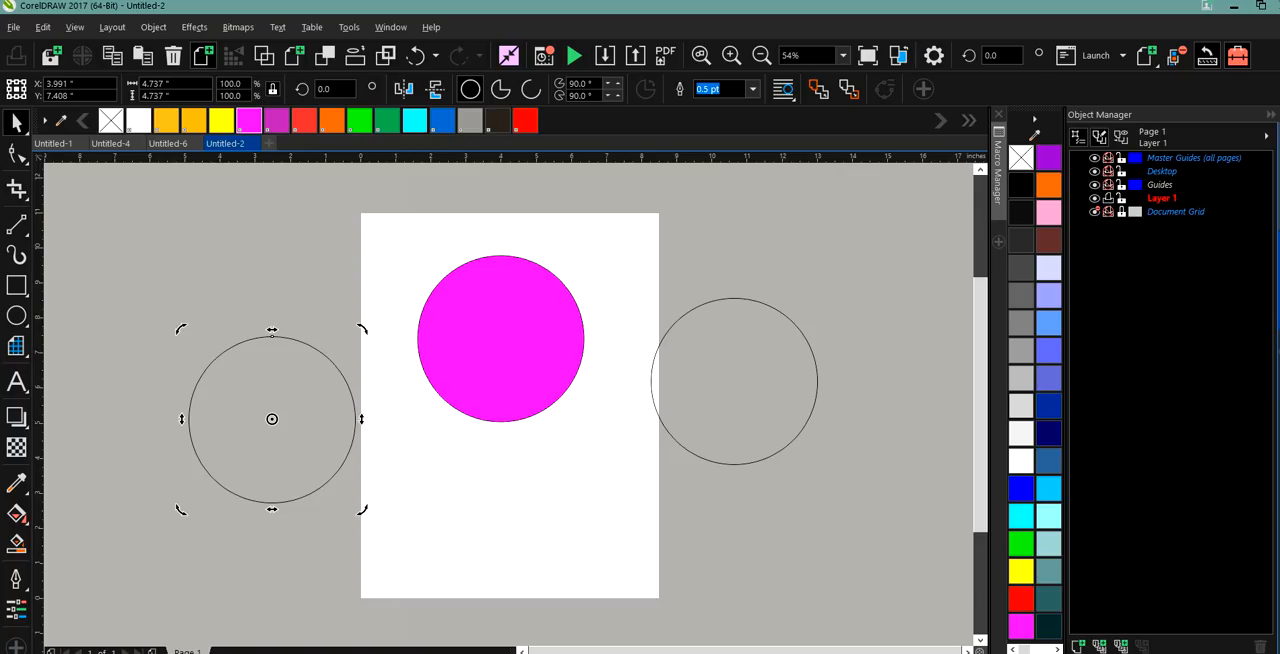
pyautogui.click(418, 124)
pyautogui.click(771, 386)
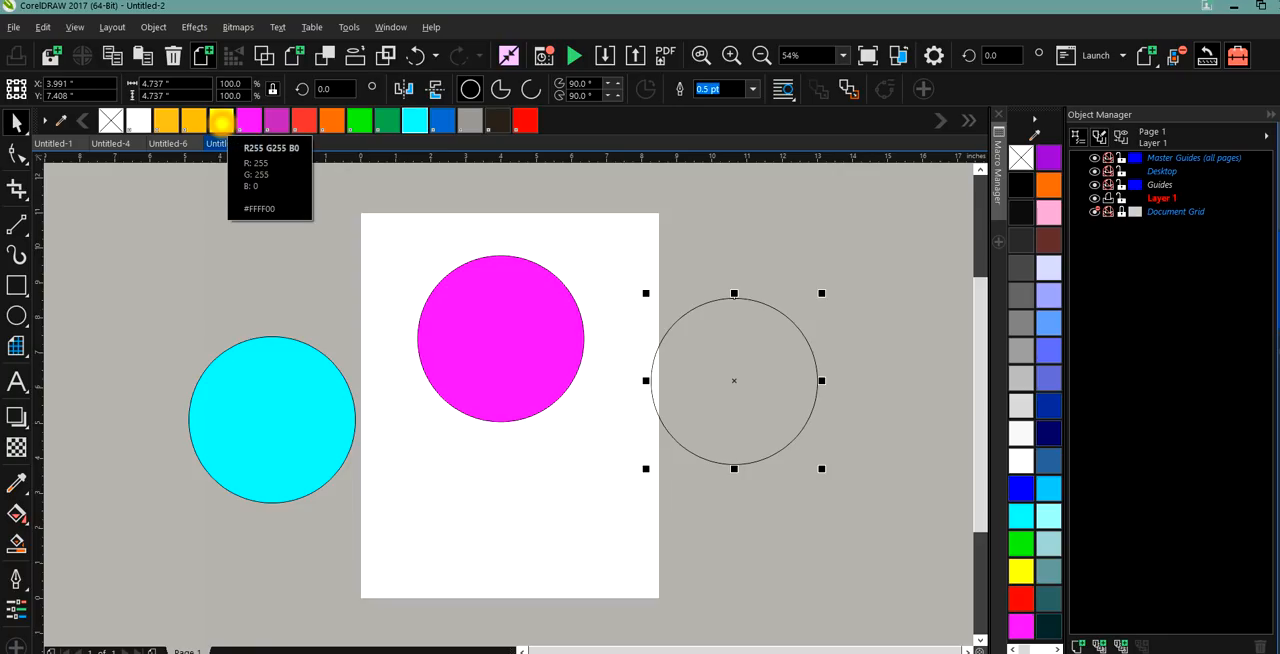
pyautogui.click(221, 121)
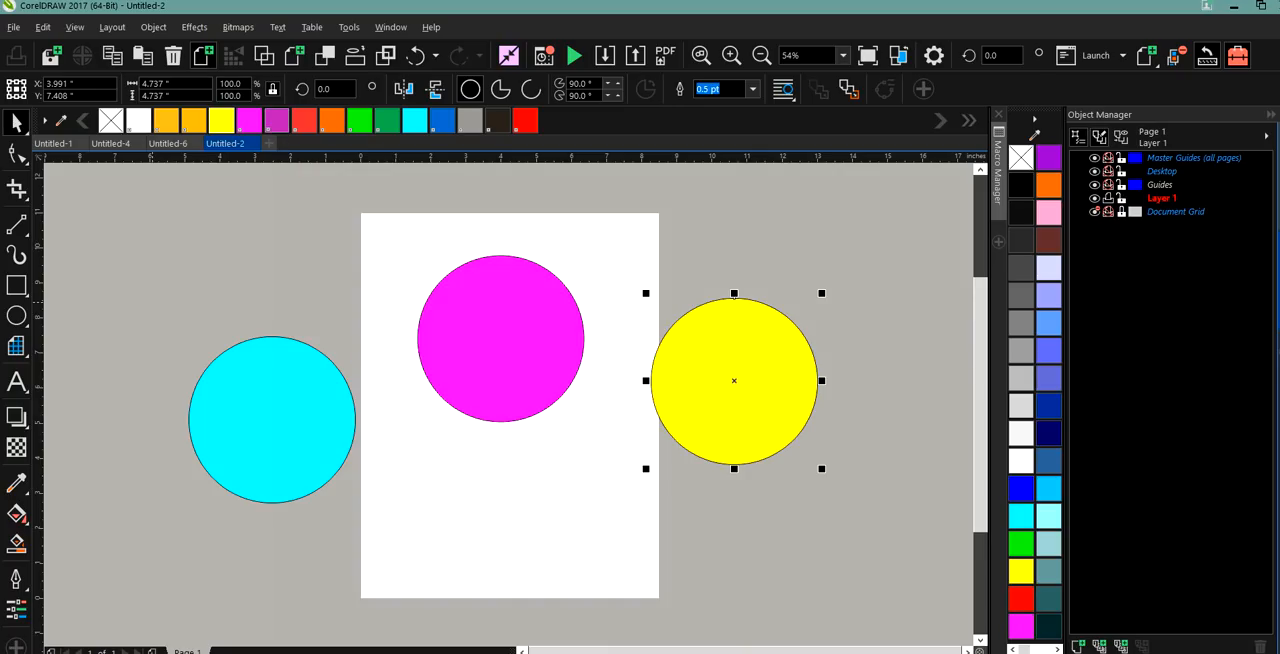
# Set the outline width of the yellow and cyan circles to None.
pyautogui.click(16, 122)
pyautogui.click(277, 403)
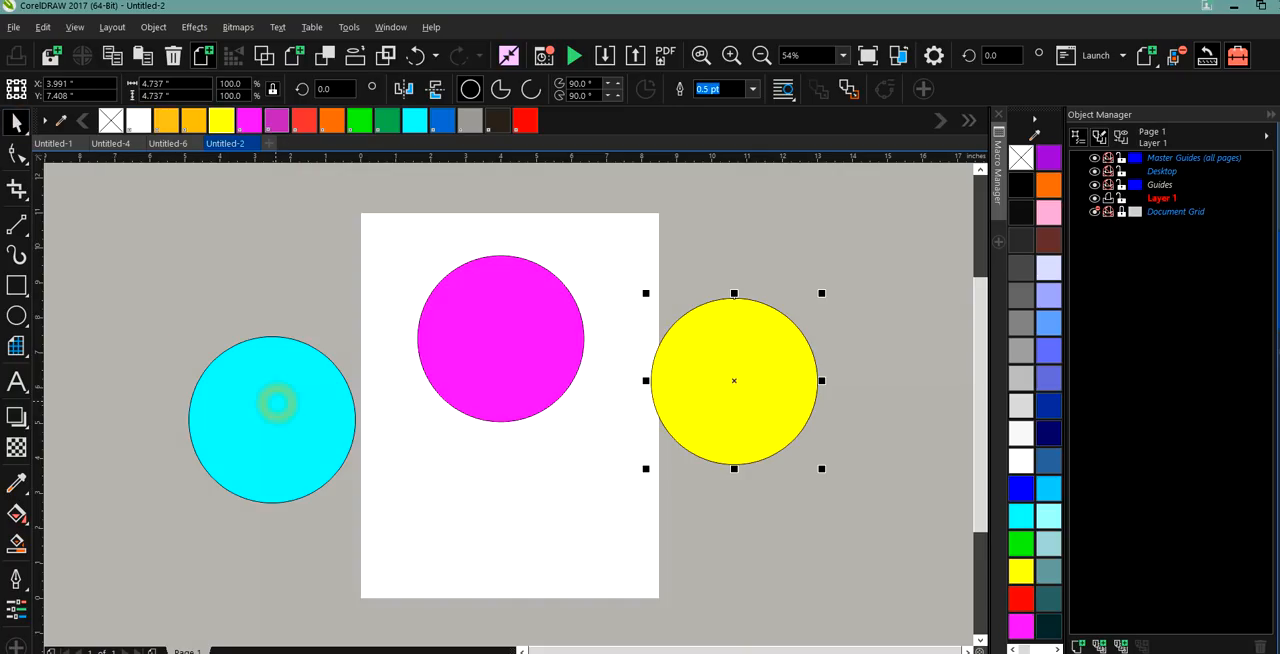
pyautogui.click(277, 395)
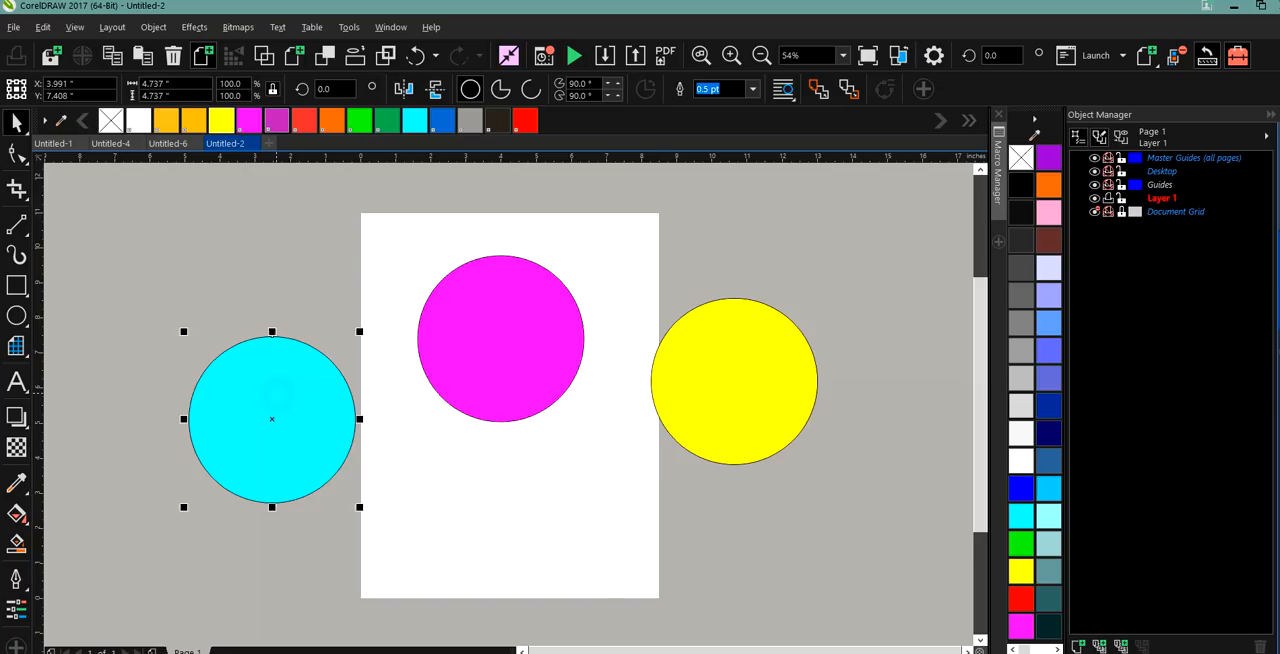
pyautogui.click(752, 89)
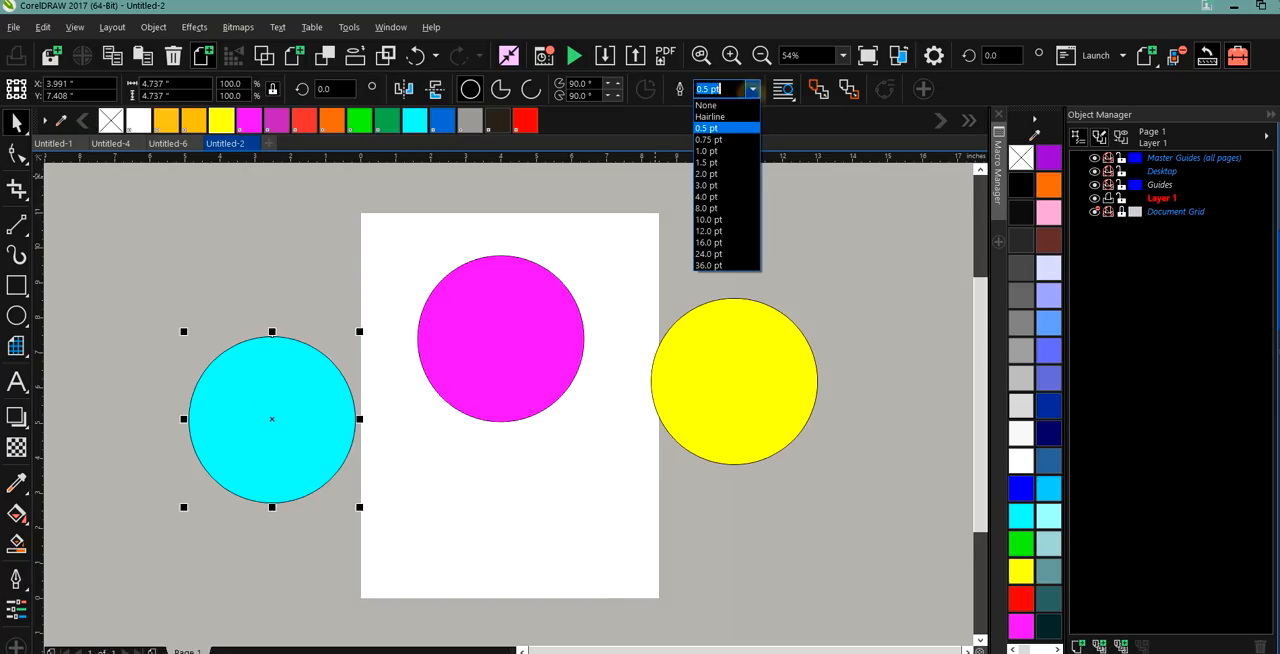
pyautogui.click(738, 106)
pyautogui.click(486, 323)
pyautogui.click(752, 89)
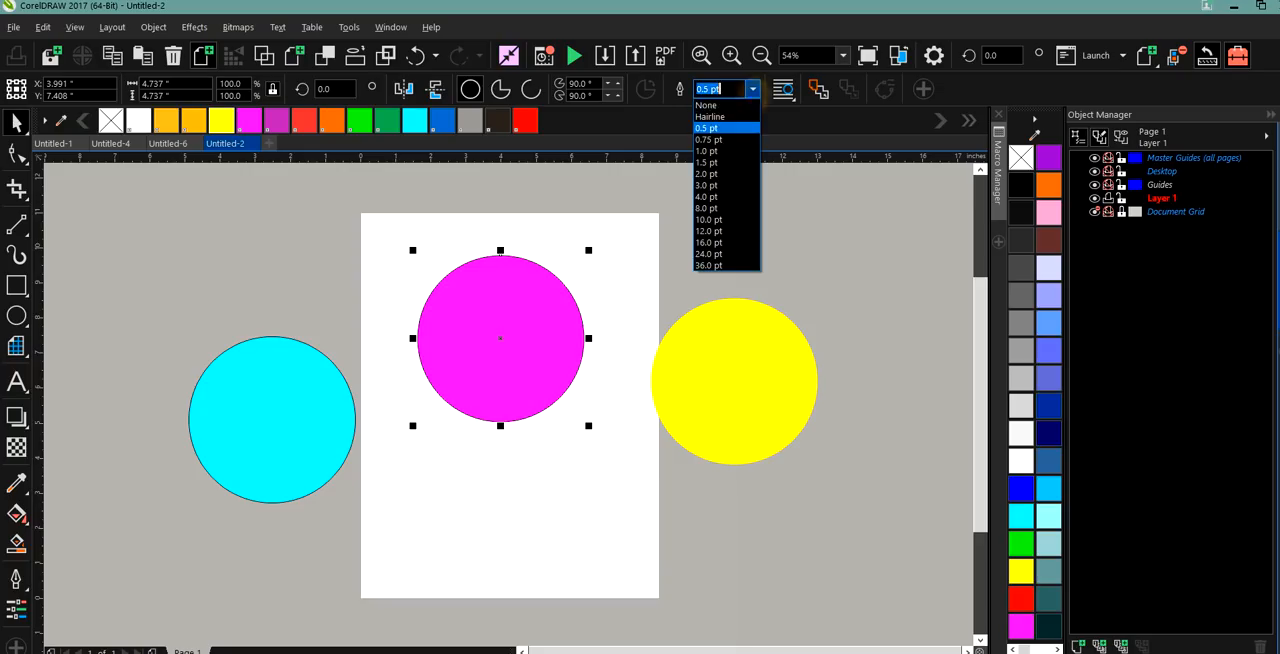
pyautogui.click(737, 106)
pyautogui.click(374, 370)
pyautogui.click(263, 409)
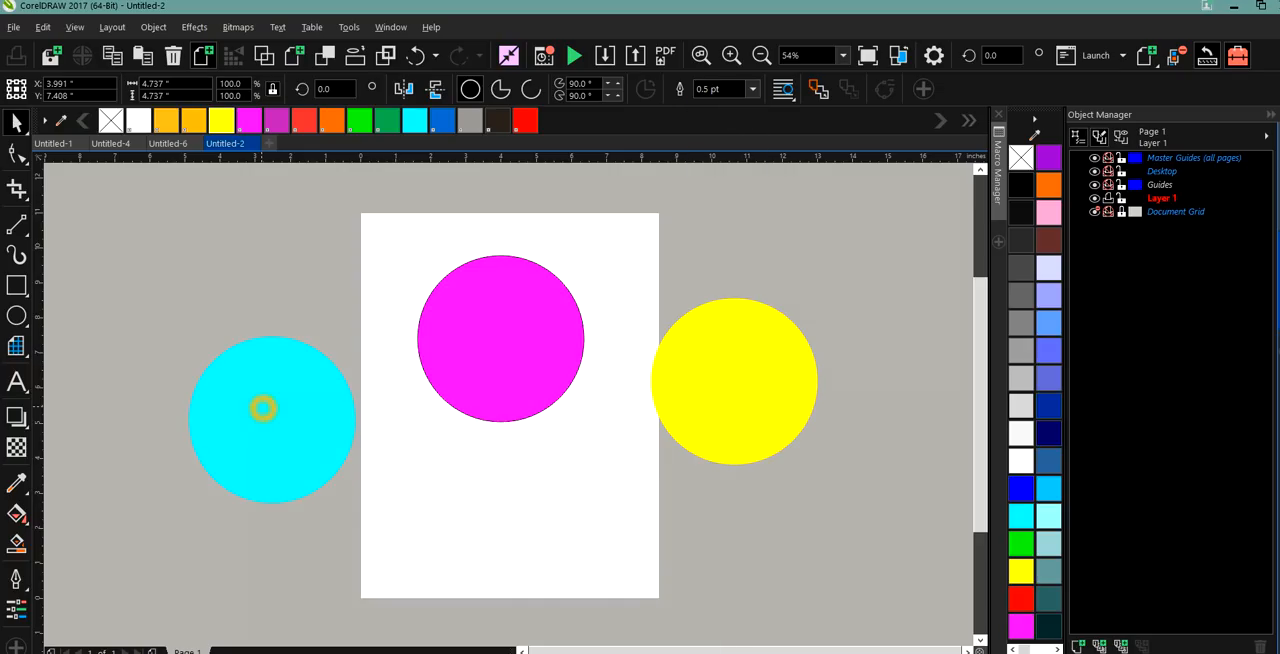
pyautogui.click(752, 89)
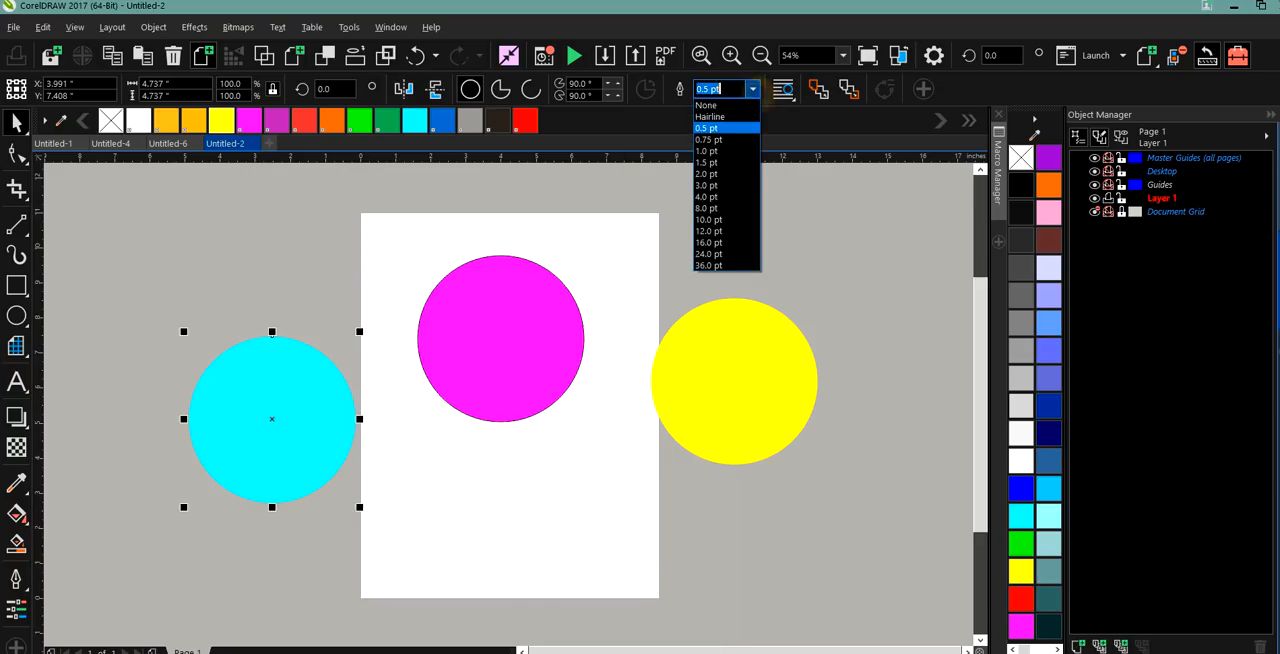
pyautogui.click(745, 108)
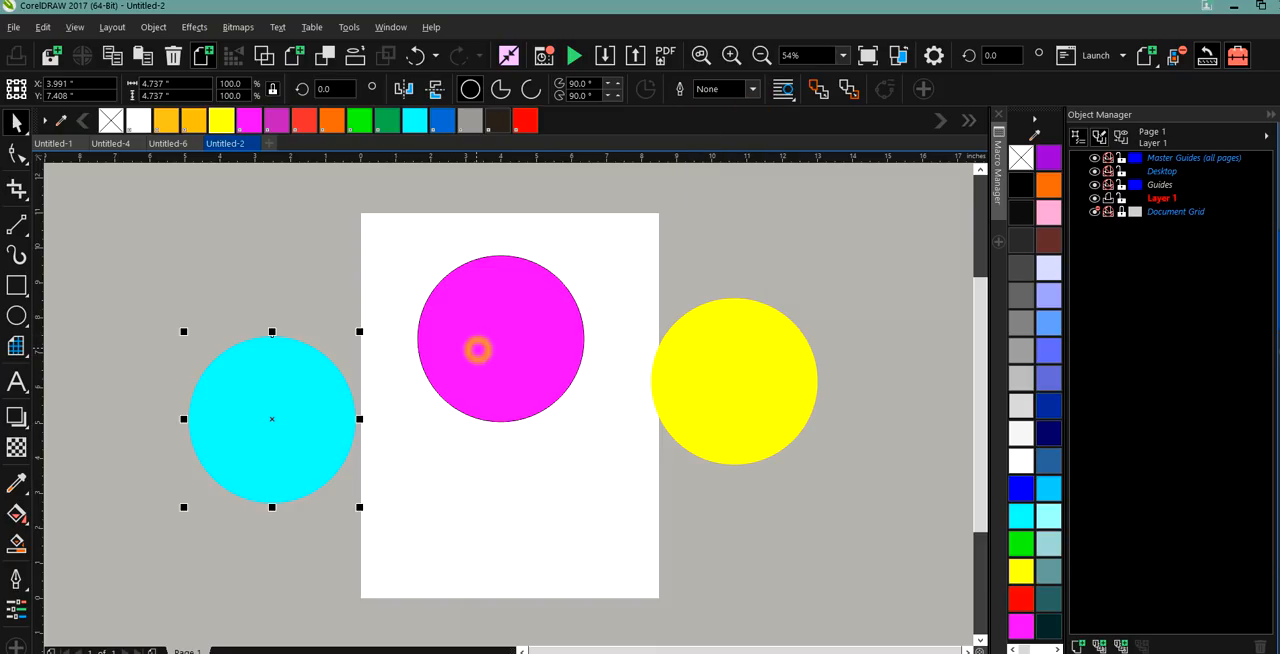
# Move the magenta circle to the lower part of the page and set its outline width to None.
pyautogui.click(477, 349)
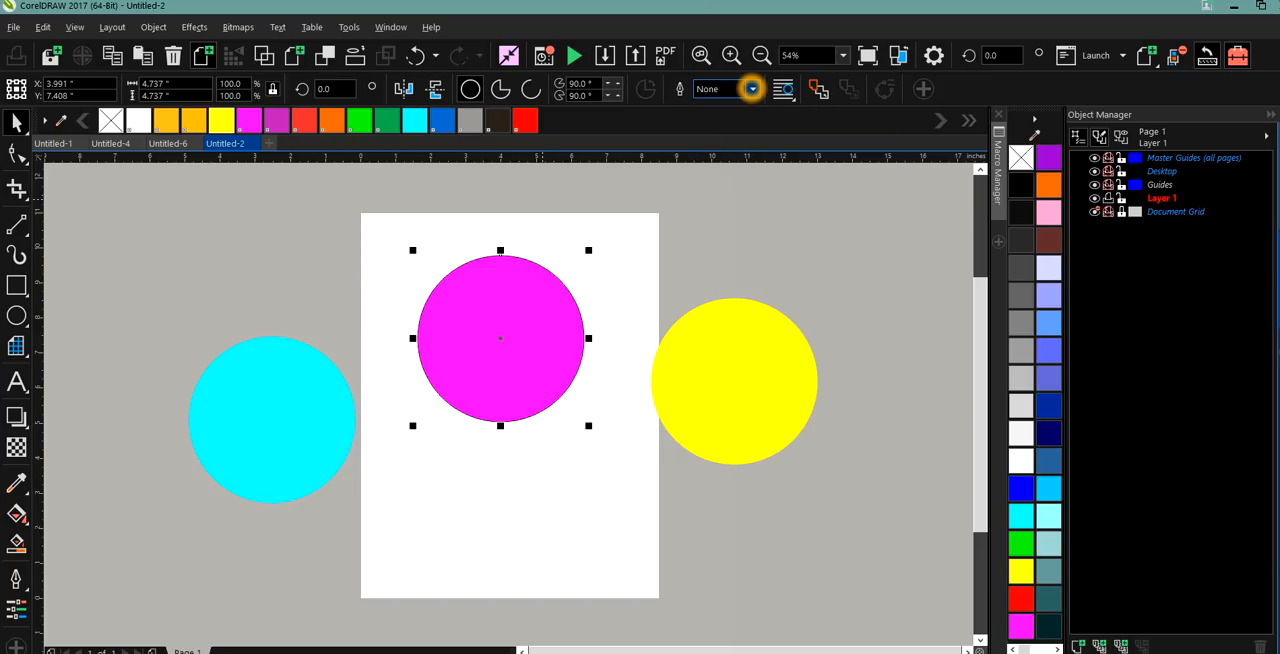
pyautogui.click(752, 89)
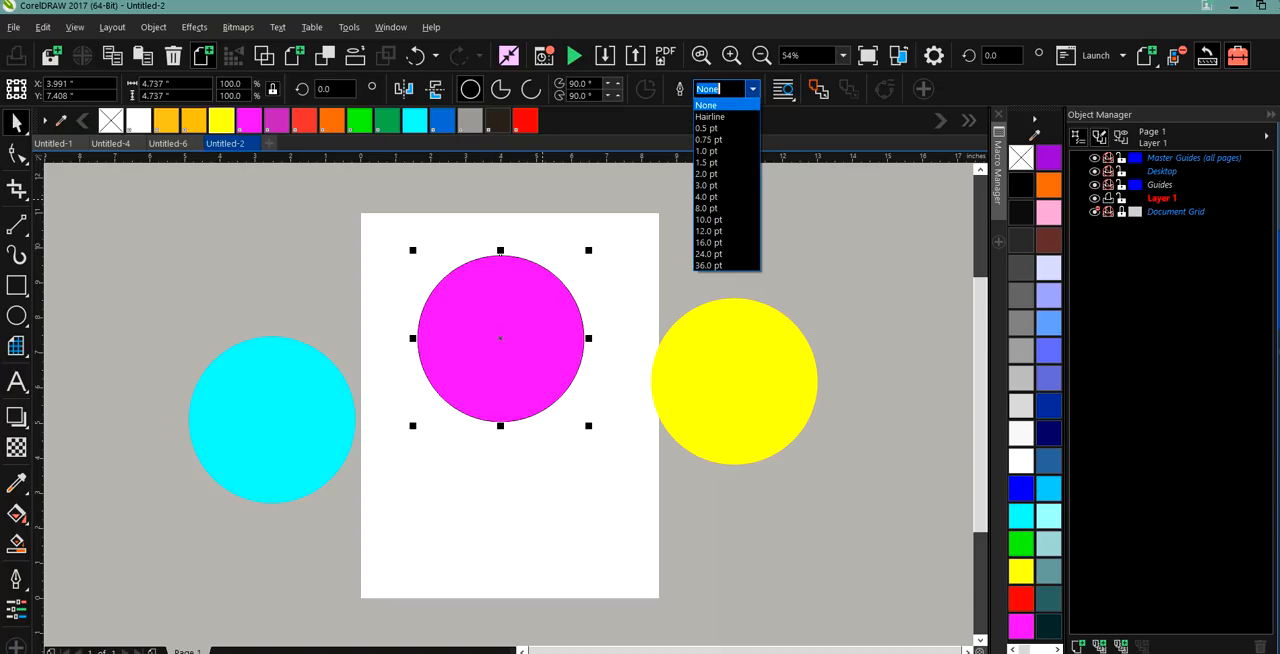
pyautogui.click(731, 106)
pyautogui.click(588, 256)
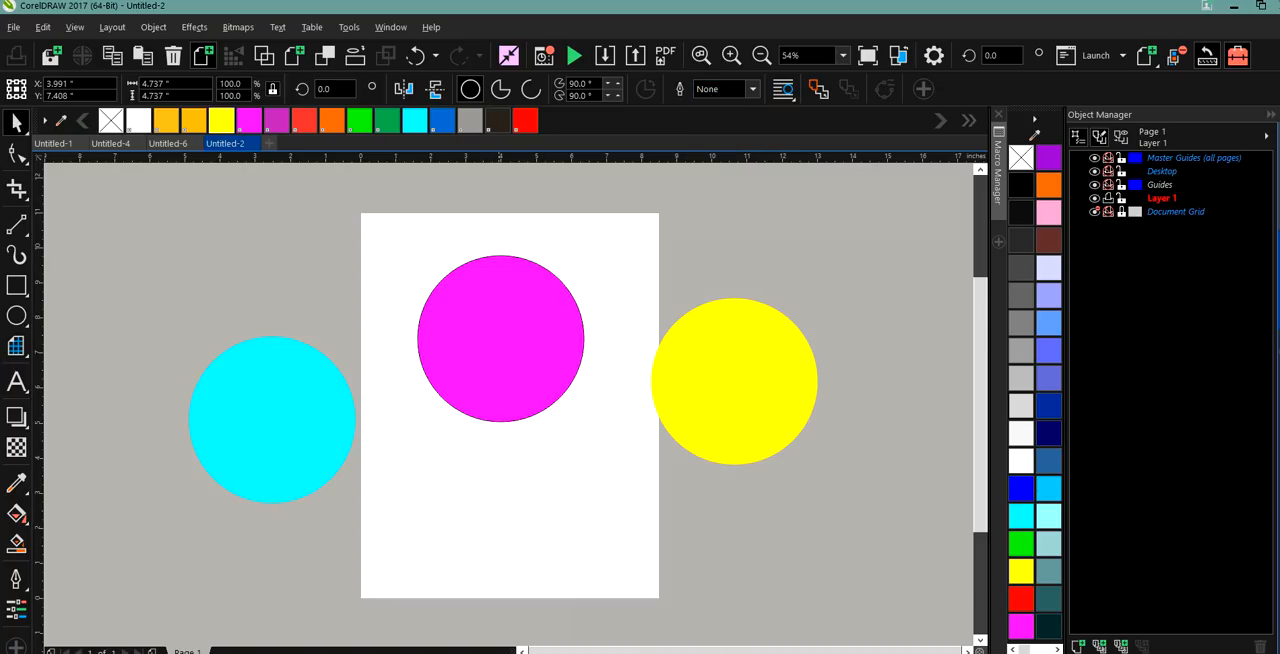
pyautogui.moveTo(487, 348); pyautogui.dragTo(545, 515)
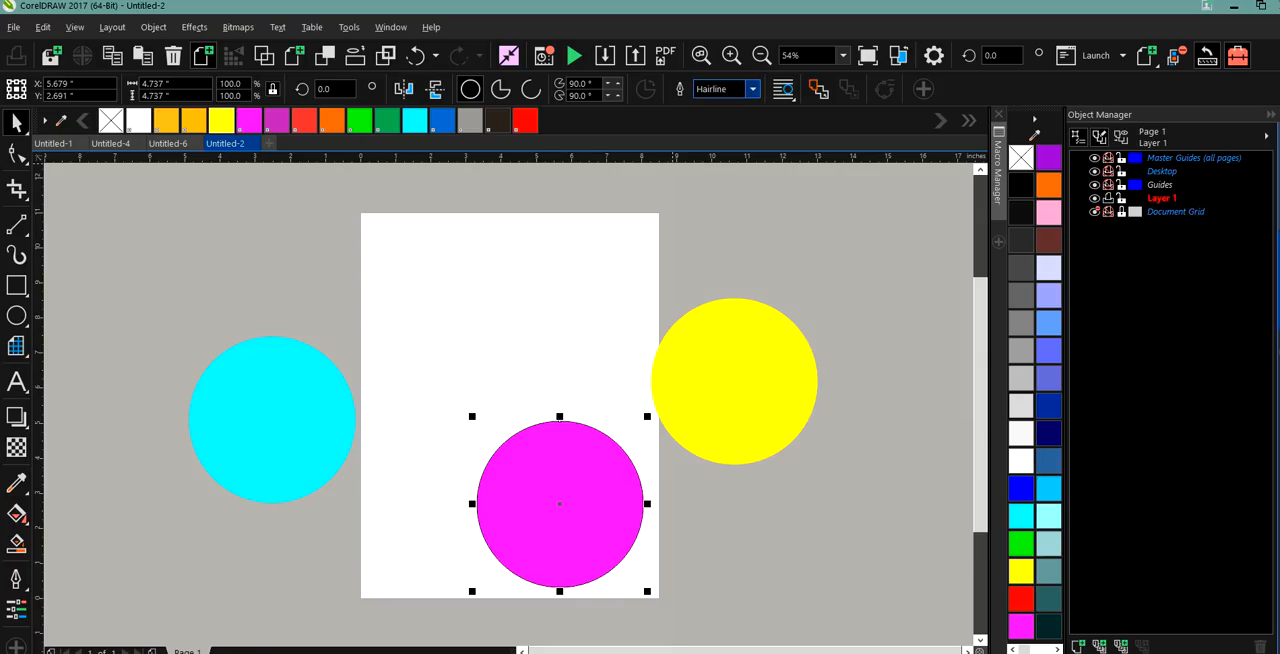
pyautogui.click(753, 89)
pyautogui.click(754, 89)
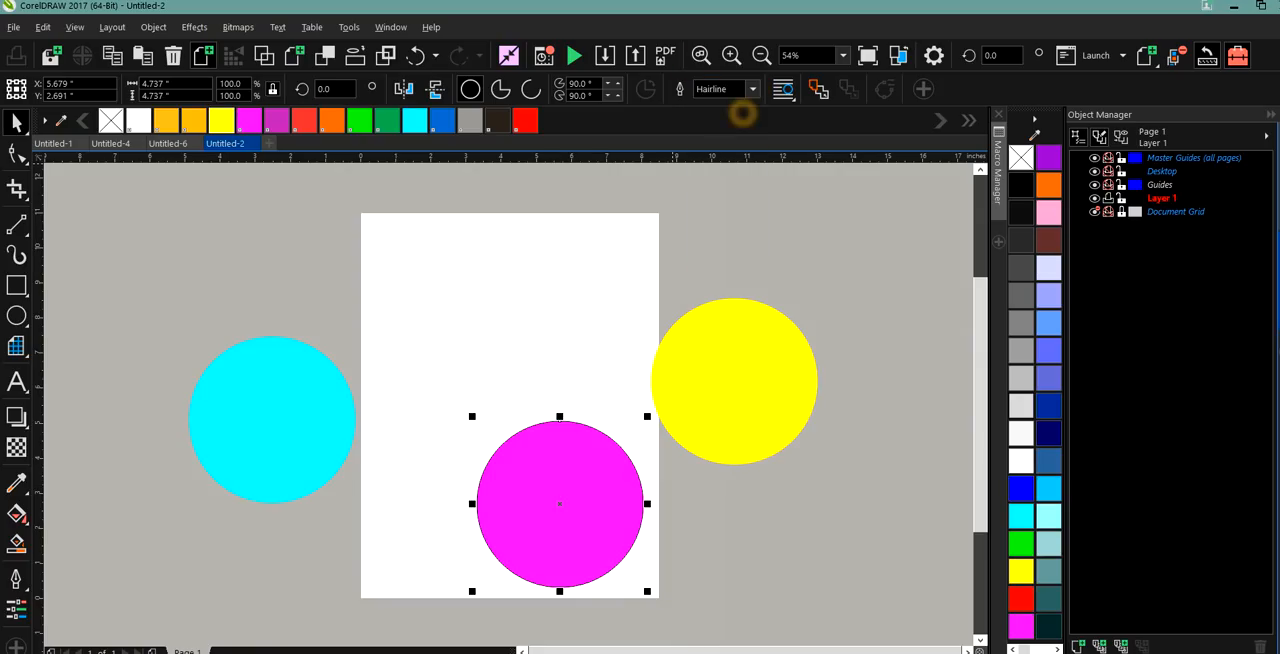
pyautogui.click(756, 88)
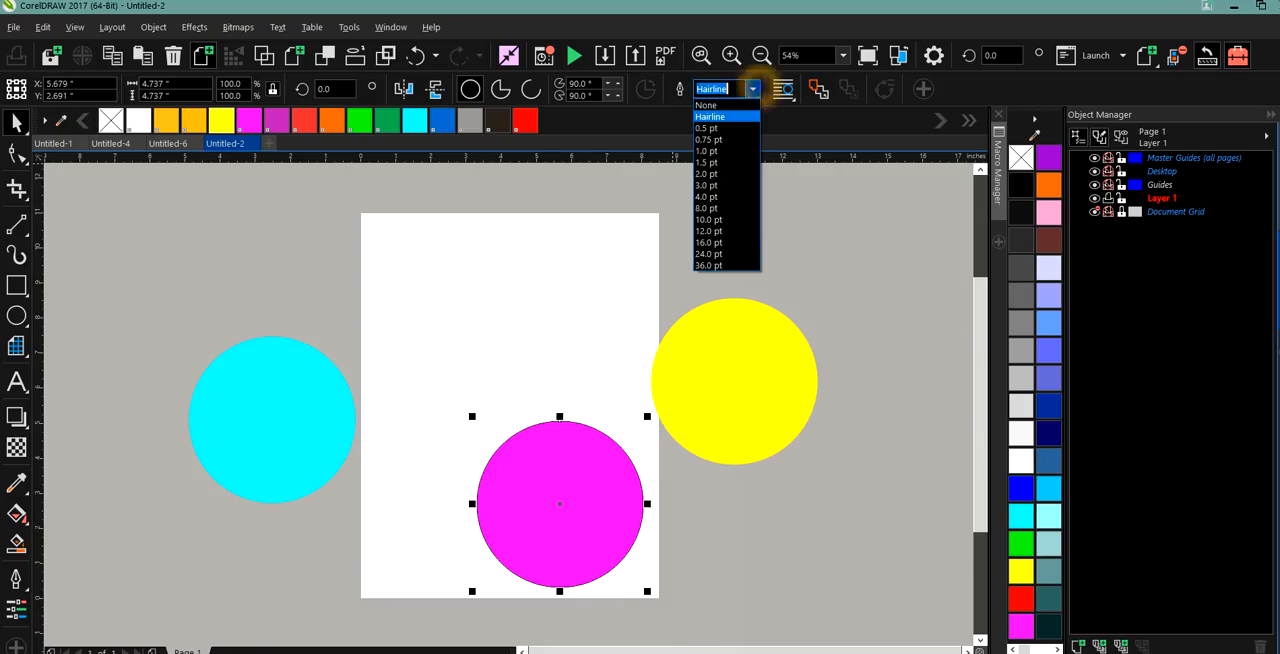
pyautogui.click(722, 105)
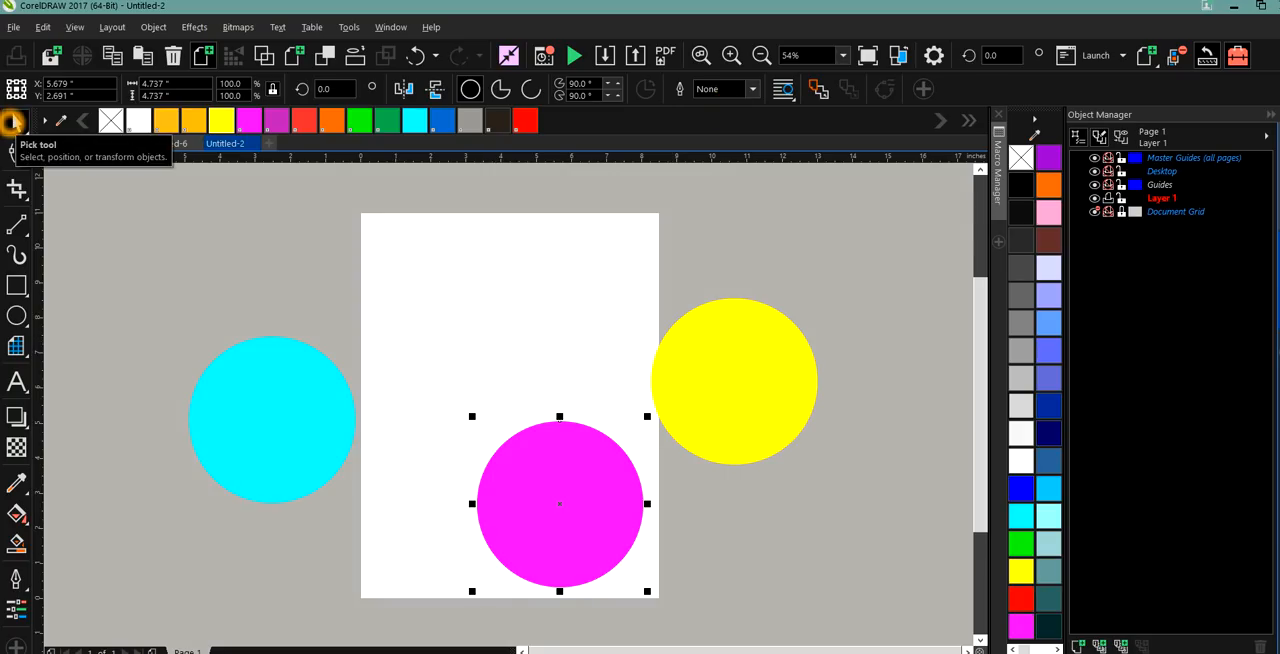
# Try out overlapping placements of the magenta and cyan circles on and around the page.
pyautogui.click(578, 494)
pyautogui.moveTo(578, 494); pyautogui.dragTo(521, 357)
pyautogui.click(696, 392)
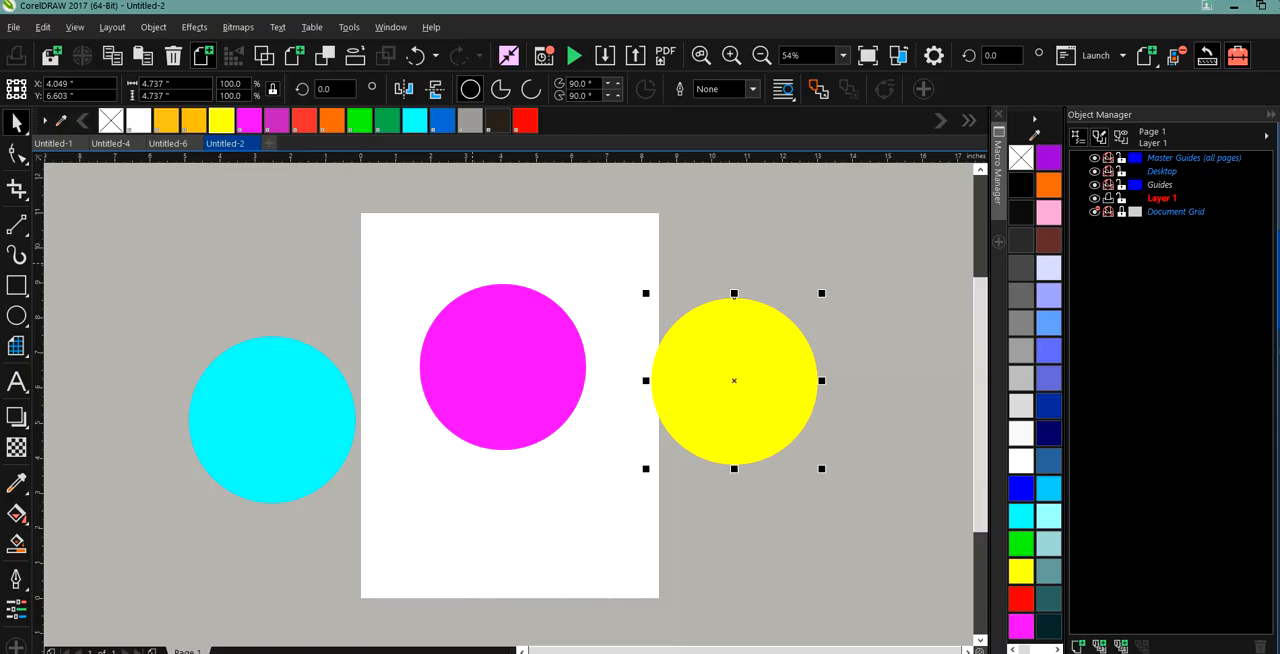
pyautogui.moveTo(251, 394); pyautogui.dragTo(591, 272)
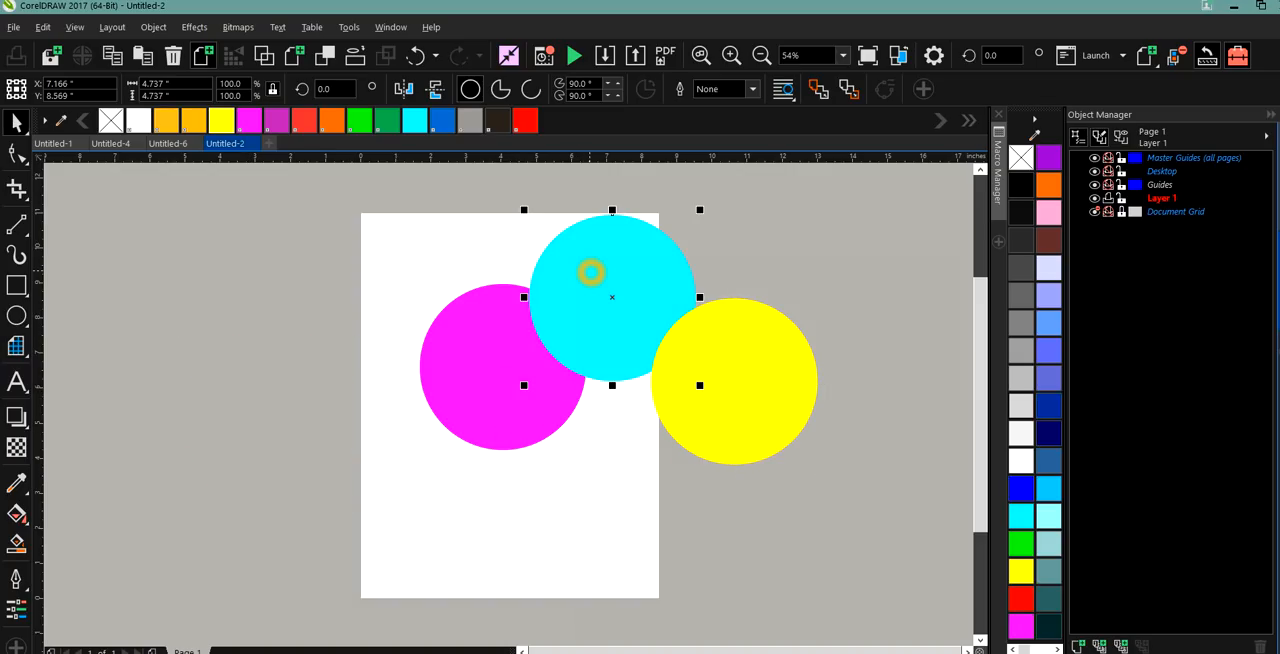
pyautogui.moveTo(497, 340); pyautogui.dragTo(383, 376)
pyautogui.moveTo(590, 297); pyautogui.dragTo(437, 486)
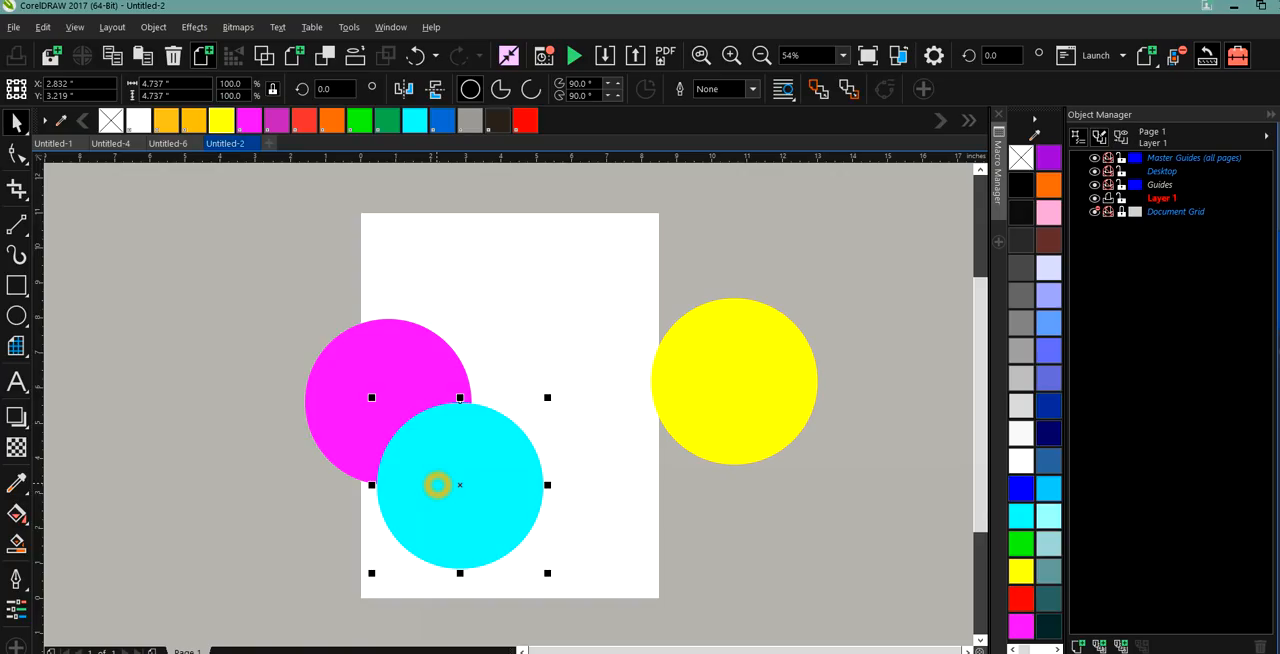
# Arrange the circles with magenta at the upper middle, cyan overlapping its lower left and yellow overlapping its lower right.
pyautogui.moveTo(378, 386); pyautogui.dragTo(522, 313)
pyautogui.moveTo(446, 449); pyautogui.dragTo(428, 346)
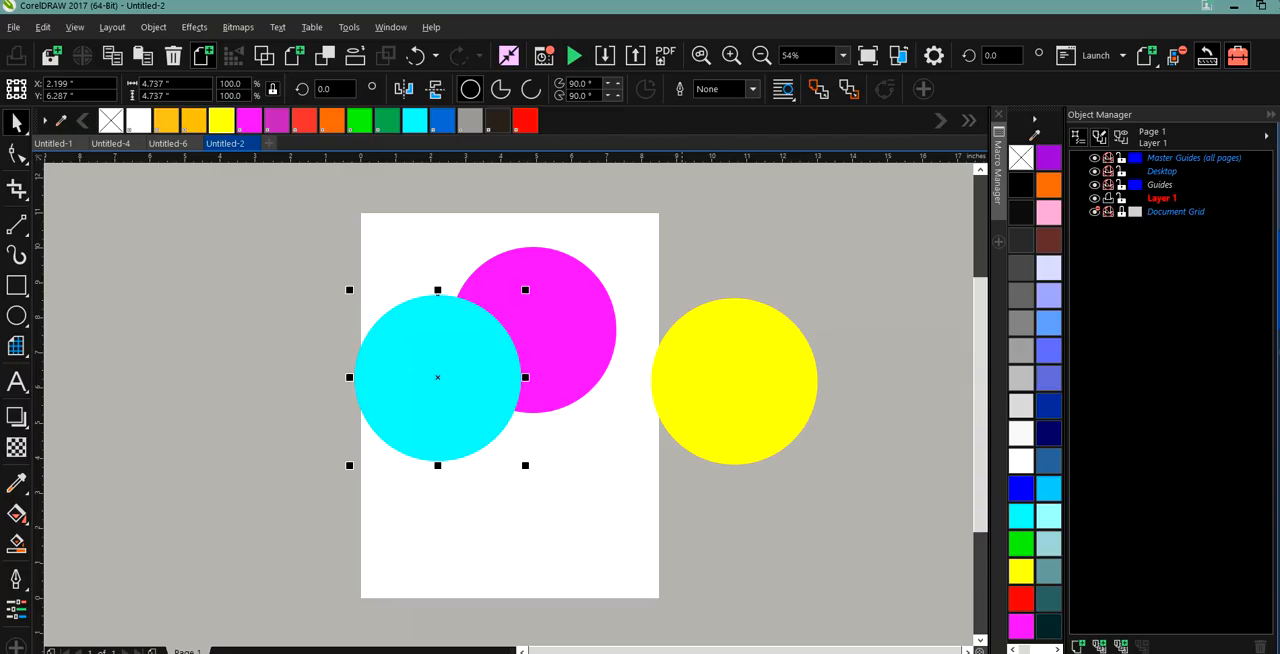
pyautogui.moveTo(734, 380); pyautogui.dragTo(616, 382)
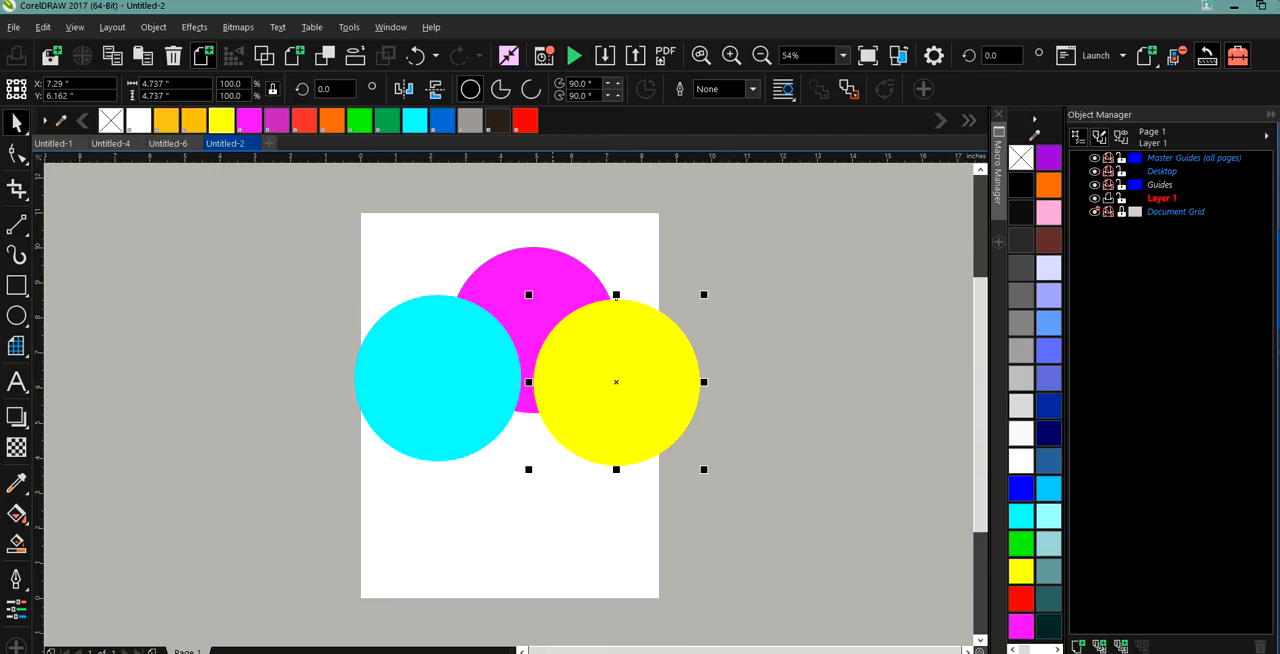
# Bring the magenta circle in front of the cyan and yellow circles.
pyautogui.click(529, 277)
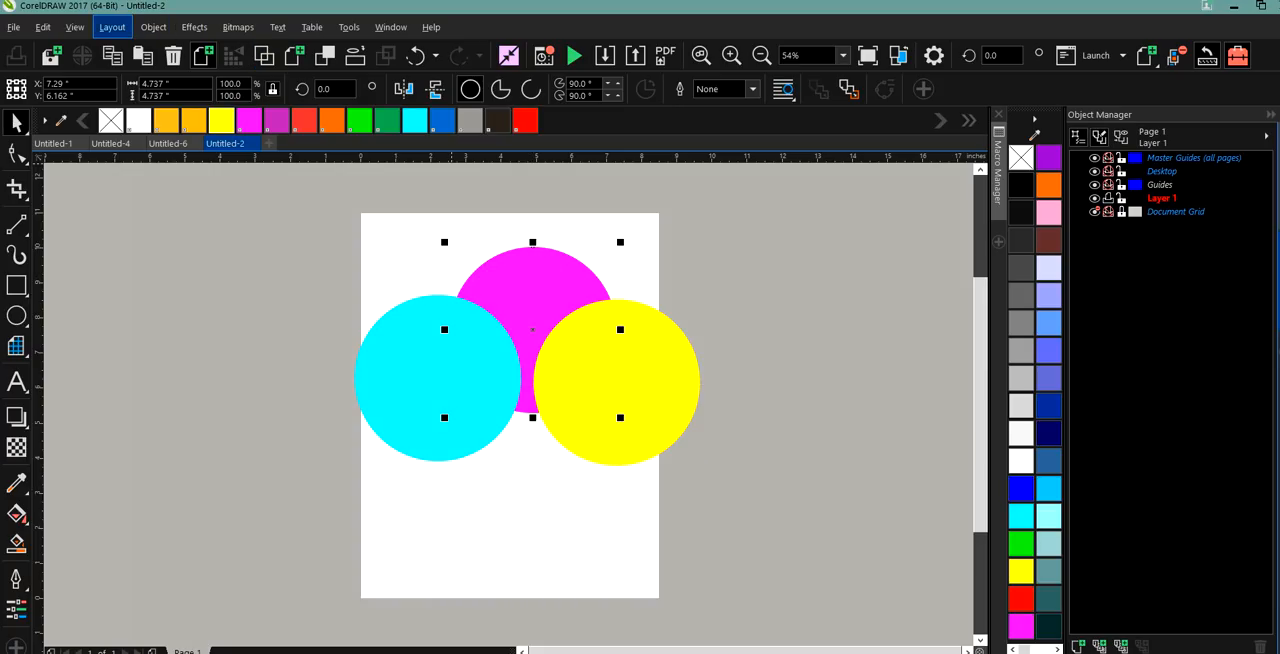
pyautogui.click(111, 28)
pyautogui.moveTo(153, 27)
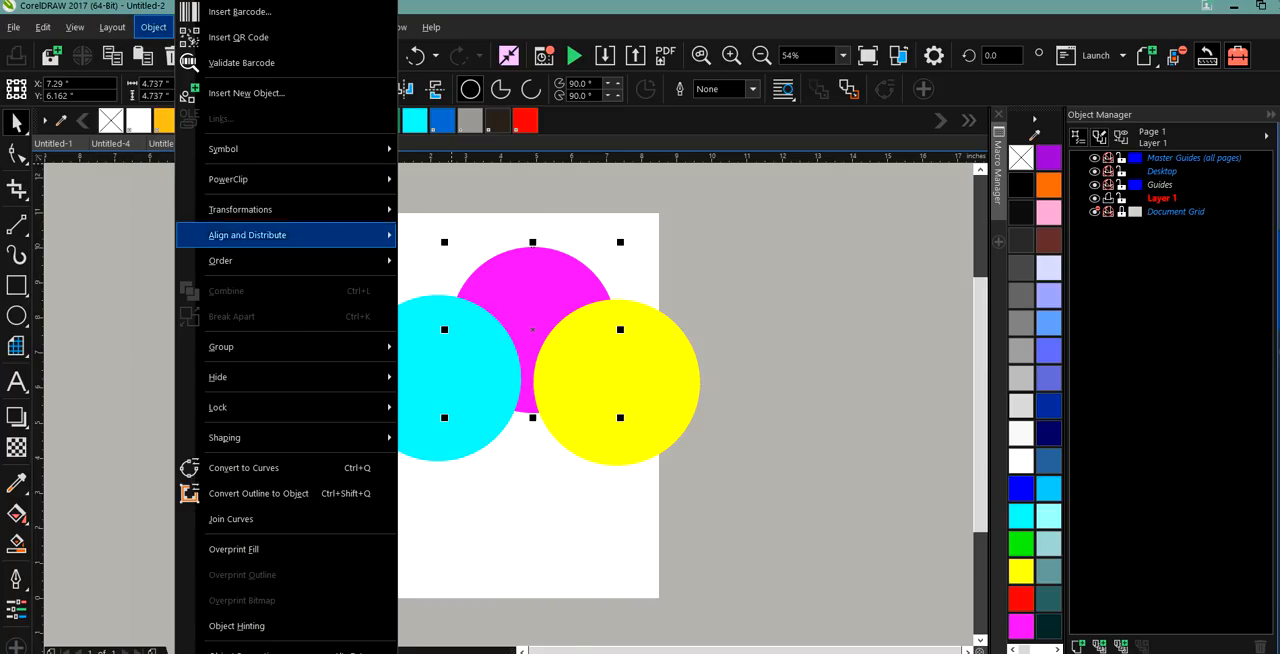
pyautogui.moveTo(240, 347)
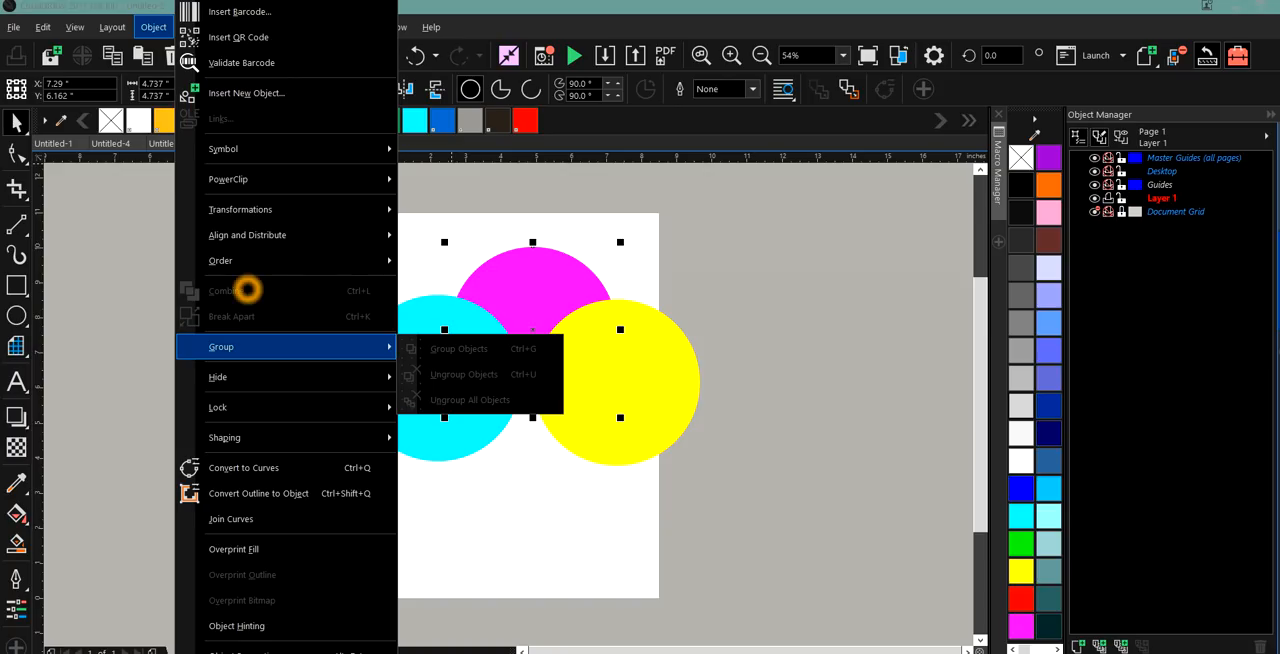
pyautogui.moveTo(246, 262)
pyautogui.click(440, 264)
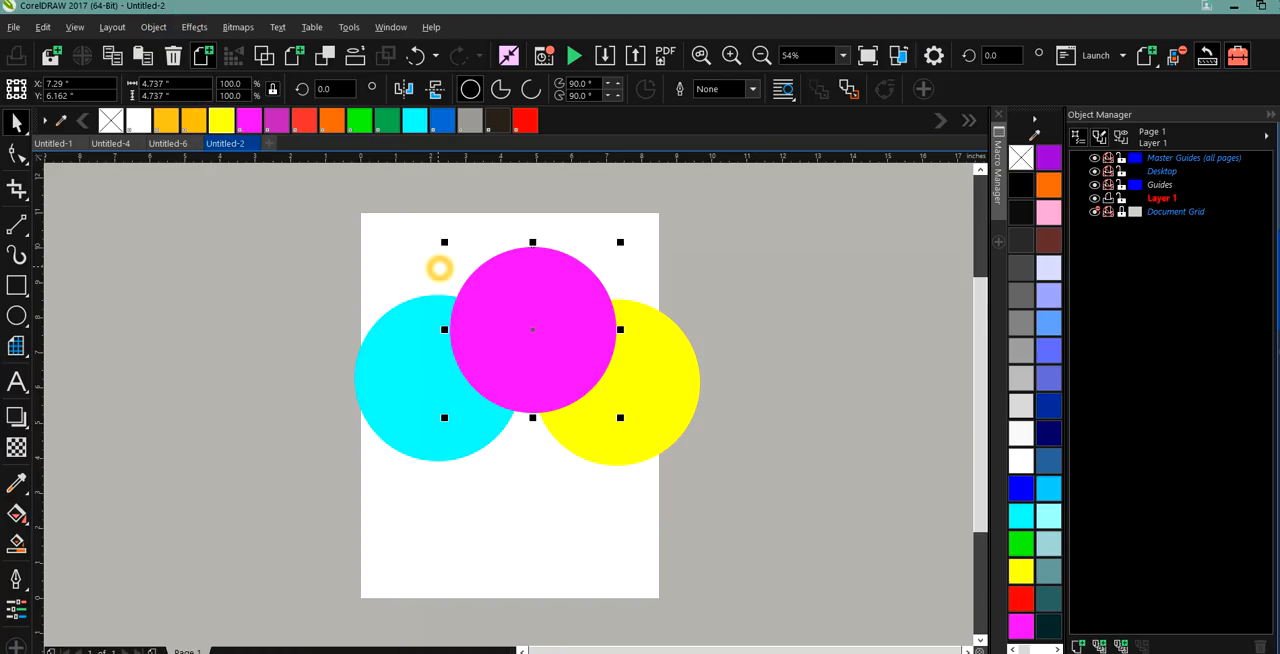
# Move the cyan and yellow circles lower and closer together so they overlap beneath the magenta circle.
pyautogui.moveTo(420, 428); pyautogui.dragTo(427, 454)
pyautogui.moveTo(629, 397); pyautogui.dragTo(606, 422)
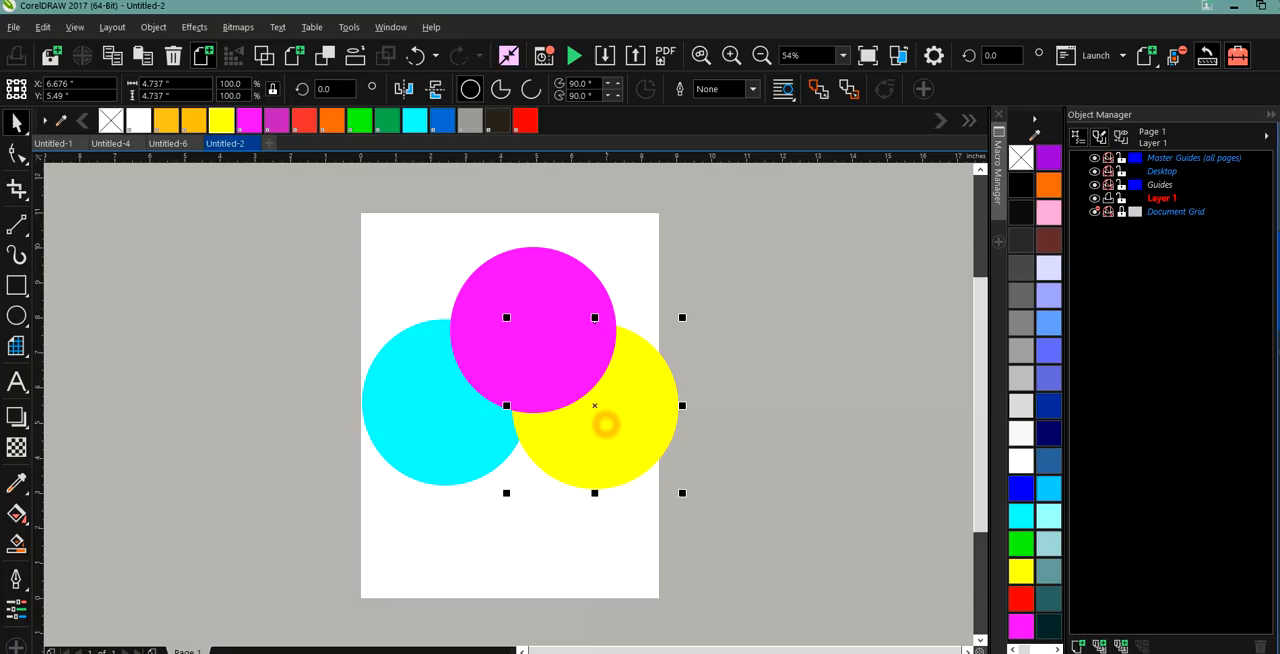
pyautogui.moveTo(454, 433); pyautogui.dragTo(470, 439)
pyautogui.click(302, 349)
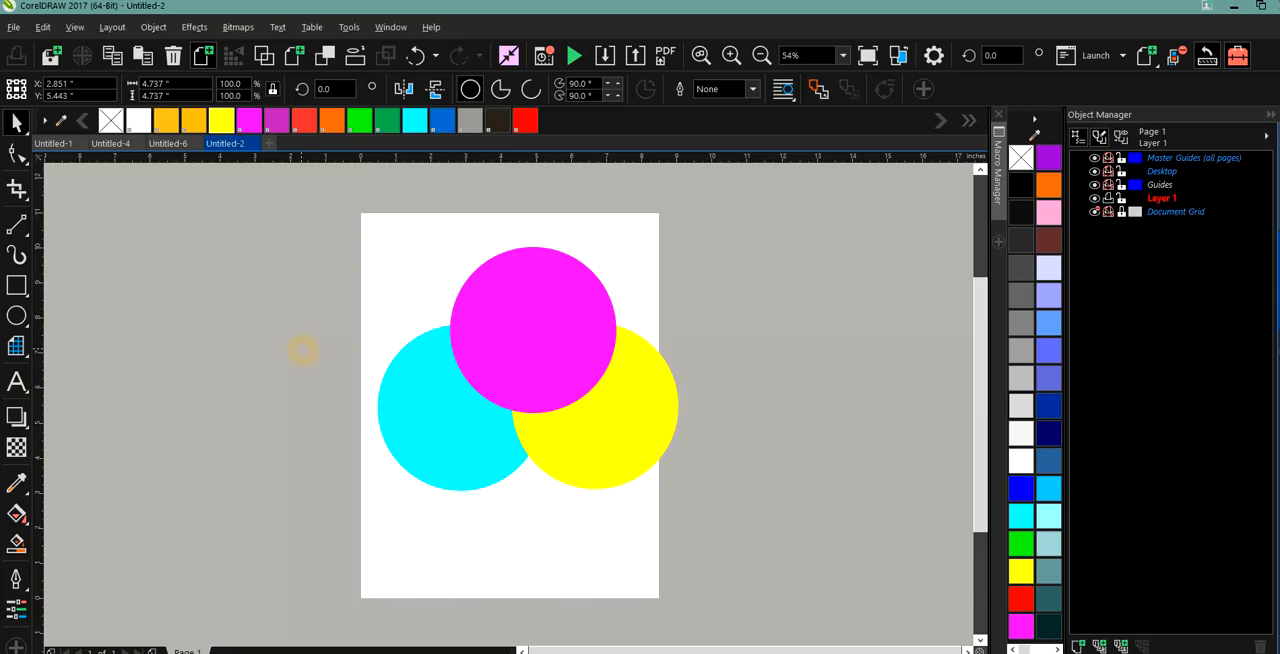
# Add the title CMYK above the magenta circle and enlarge it to about 197 pt, nearly as wide as the page.
pyautogui.click(16, 381)
pyautogui.click(390, 207)
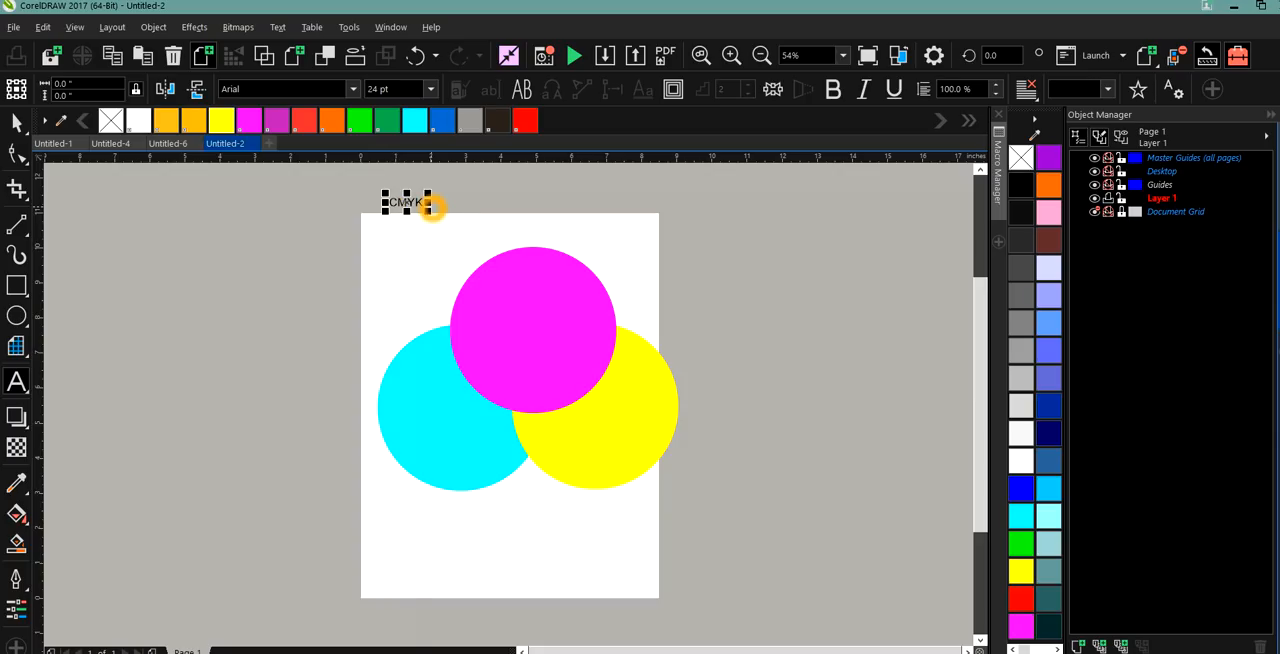
pyautogui.click(430, 217)
pyautogui.moveTo(430, 217); pyautogui.dragTo(669, 287)
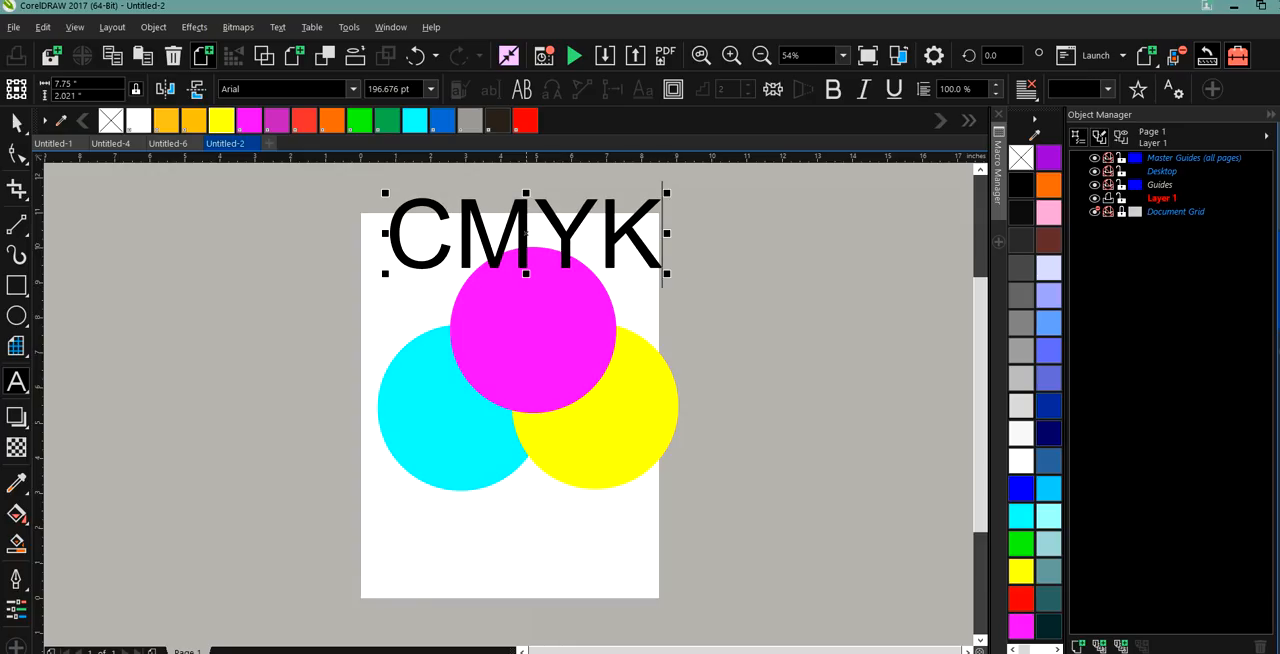
pyautogui.moveTo(527, 234); pyautogui.dragTo(533, 217)
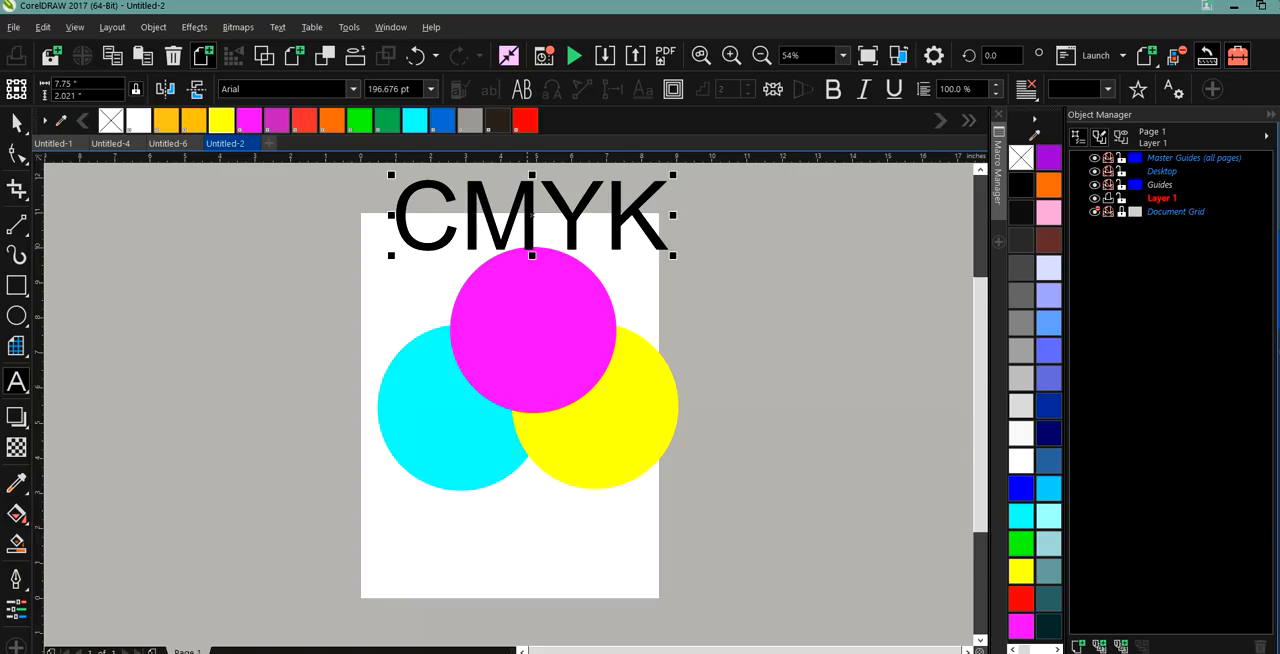
# Turn on Simulate Overprints for the document view.
pyautogui.click(535, 294)
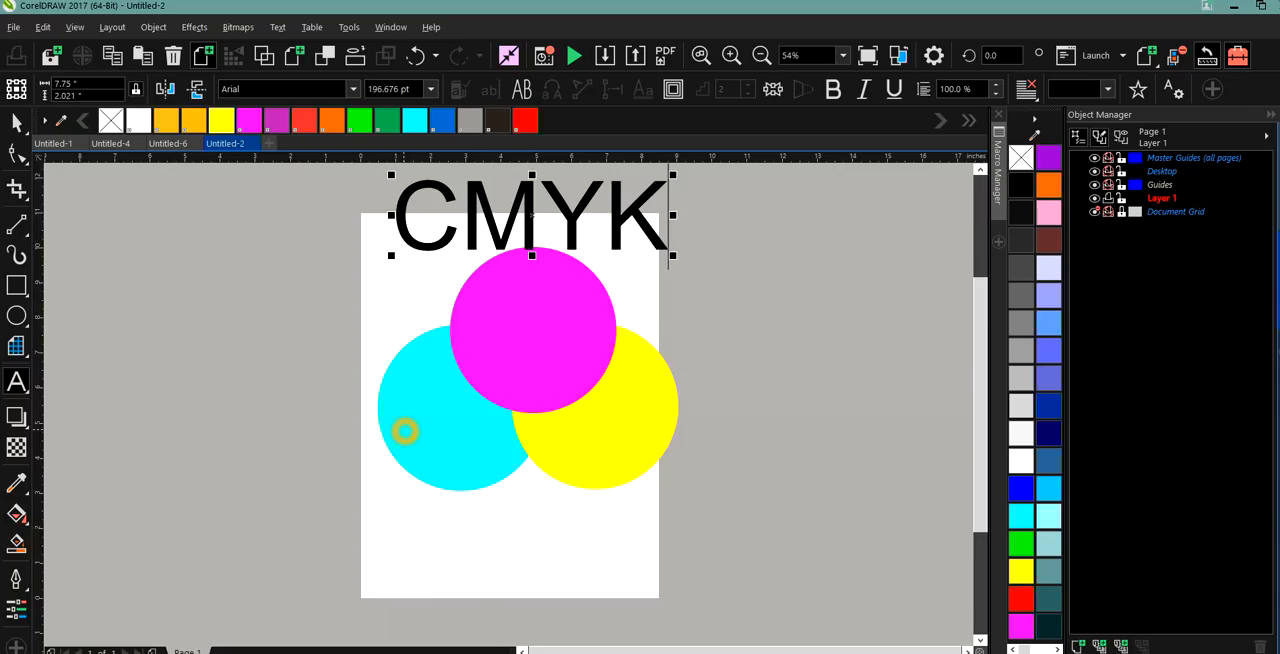
pyautogui.click(543, 314)
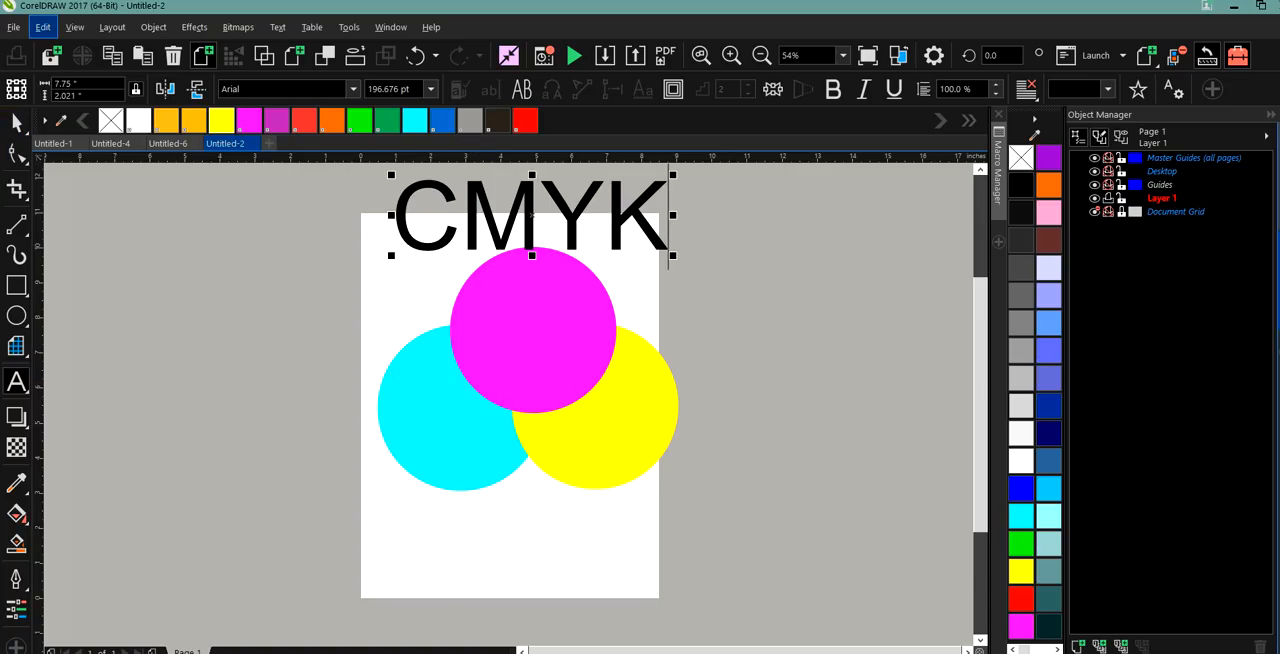
pyautogui.click(43, 27)
pyautogui.moveTo(75, 27)
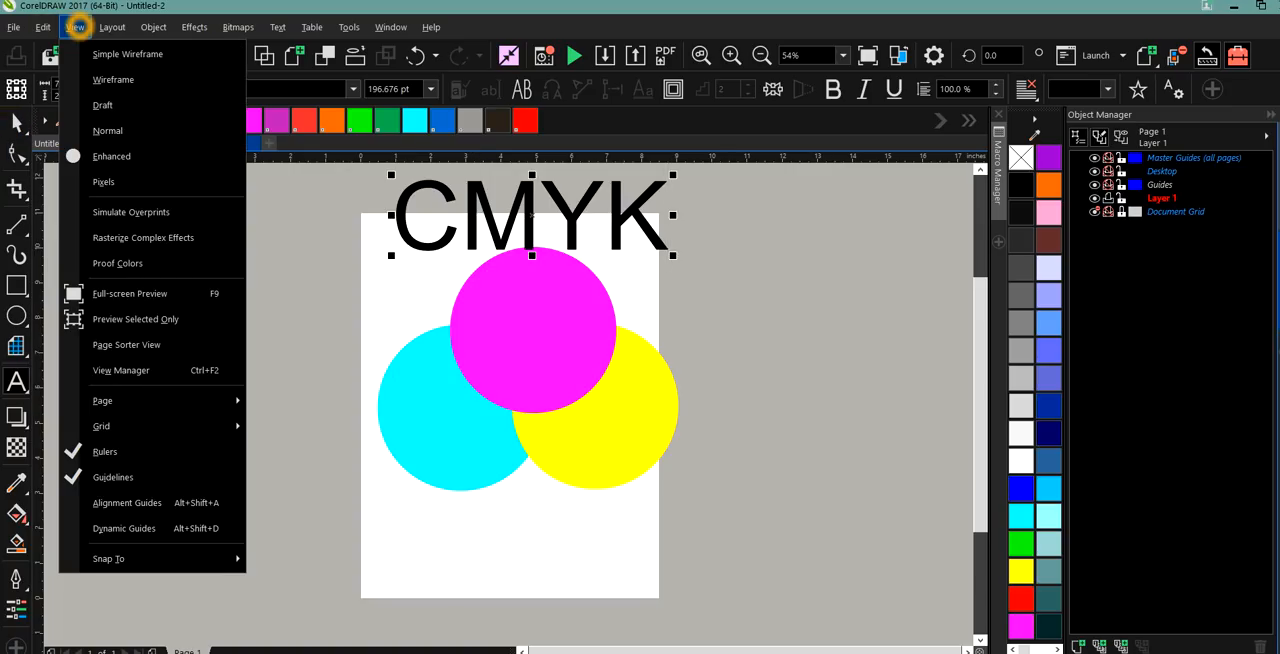
pyautogui.click(116, 211)
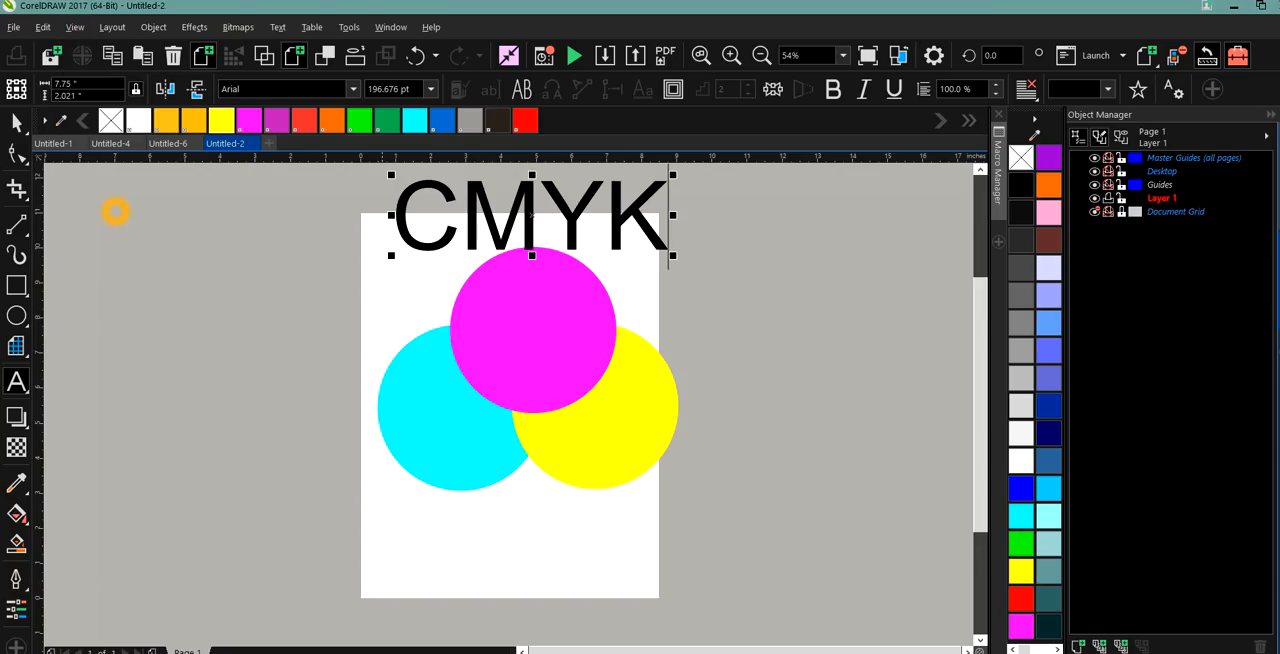
pyautogui.click(461, 403)
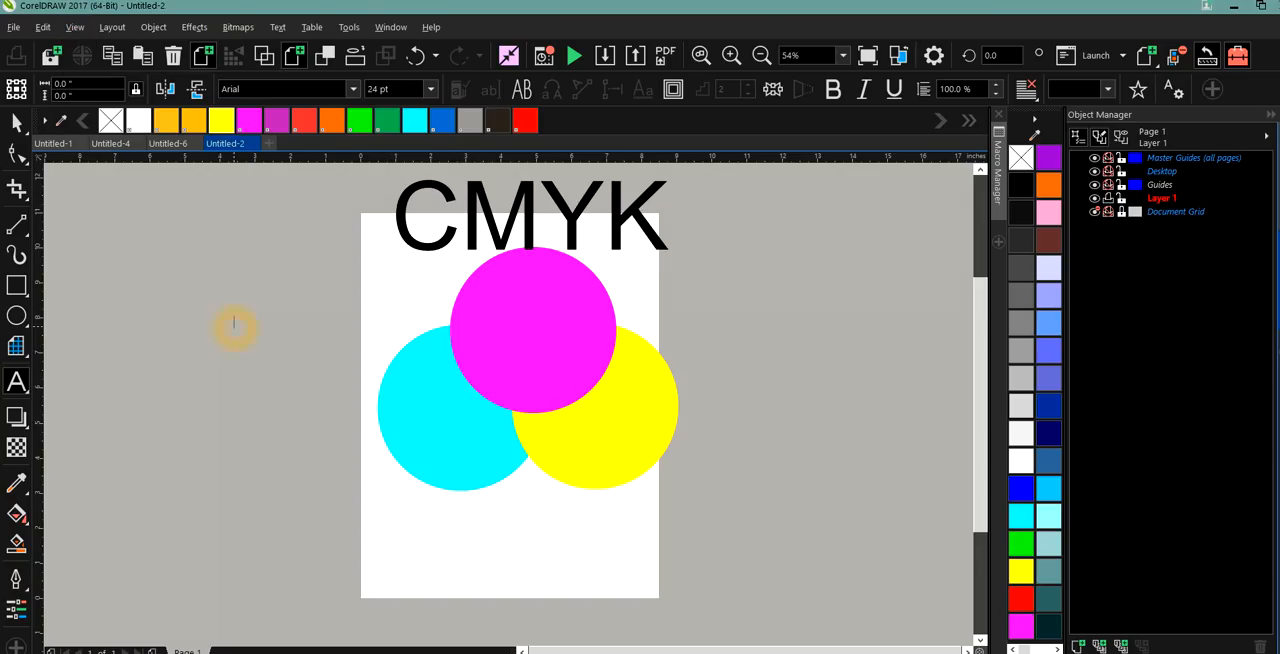
pyautogui.click(75, 27)
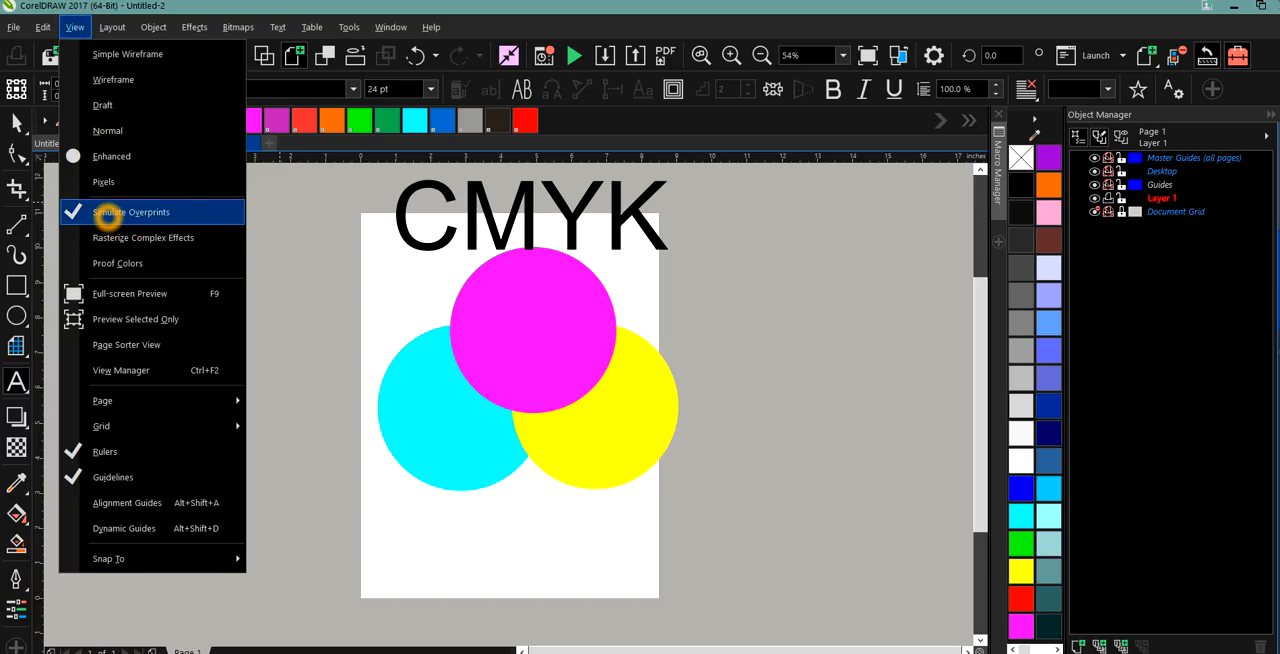
pyautogui.click(326, 287)
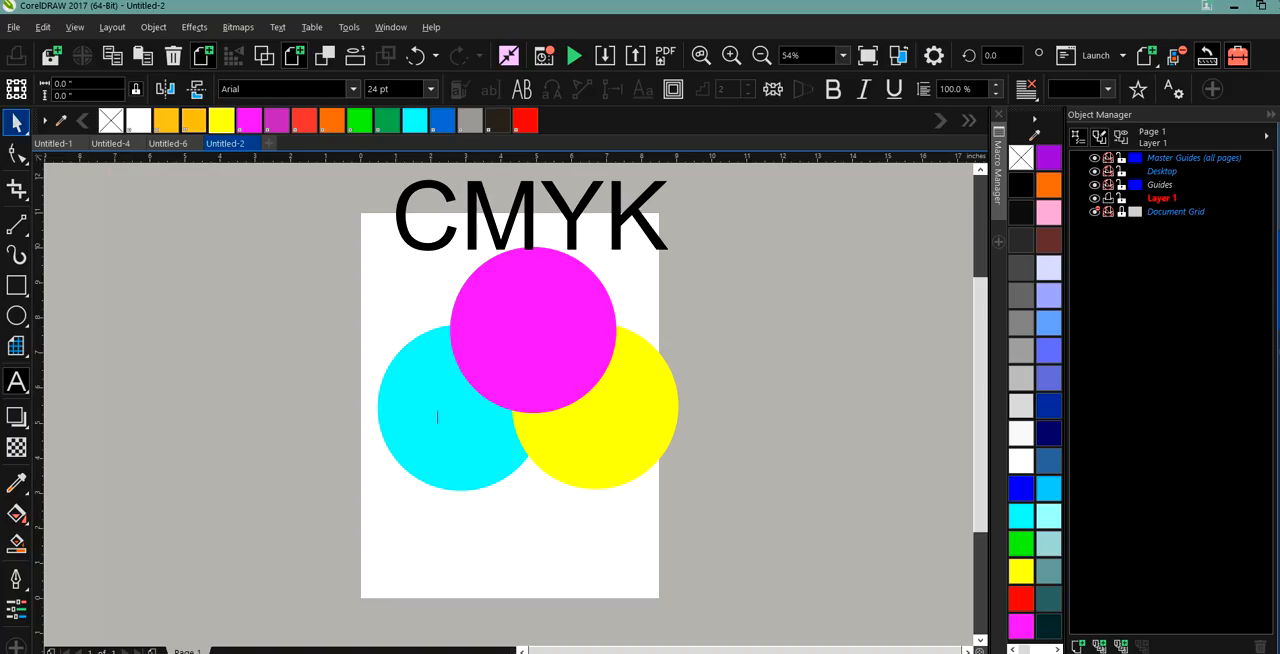
# Apply Overprint Fill to the cyan circle.
pyautogui.click(16, 122)
pyautogui.click(427, 401)
pyautogui.click(16, 122)
pyautogui.click(410, 397)
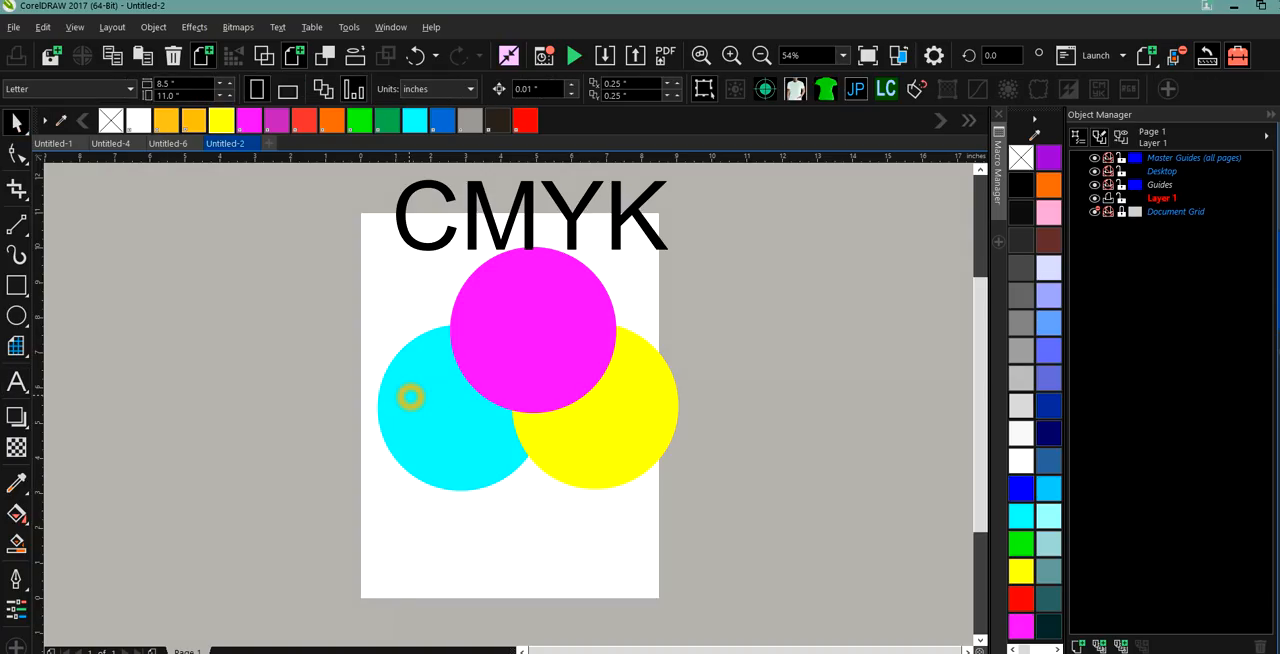
pyautogui.click(400, 396)
pyautogui.rightClick(400, 397)
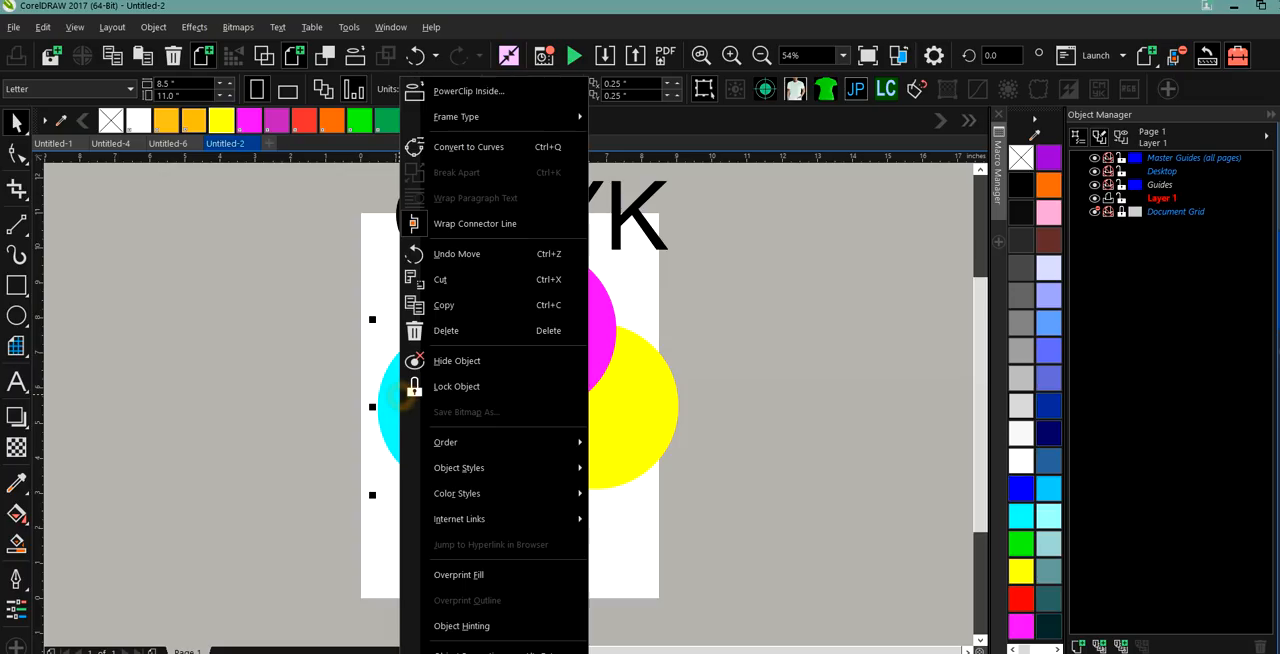
pyautogui.click(466, 576)
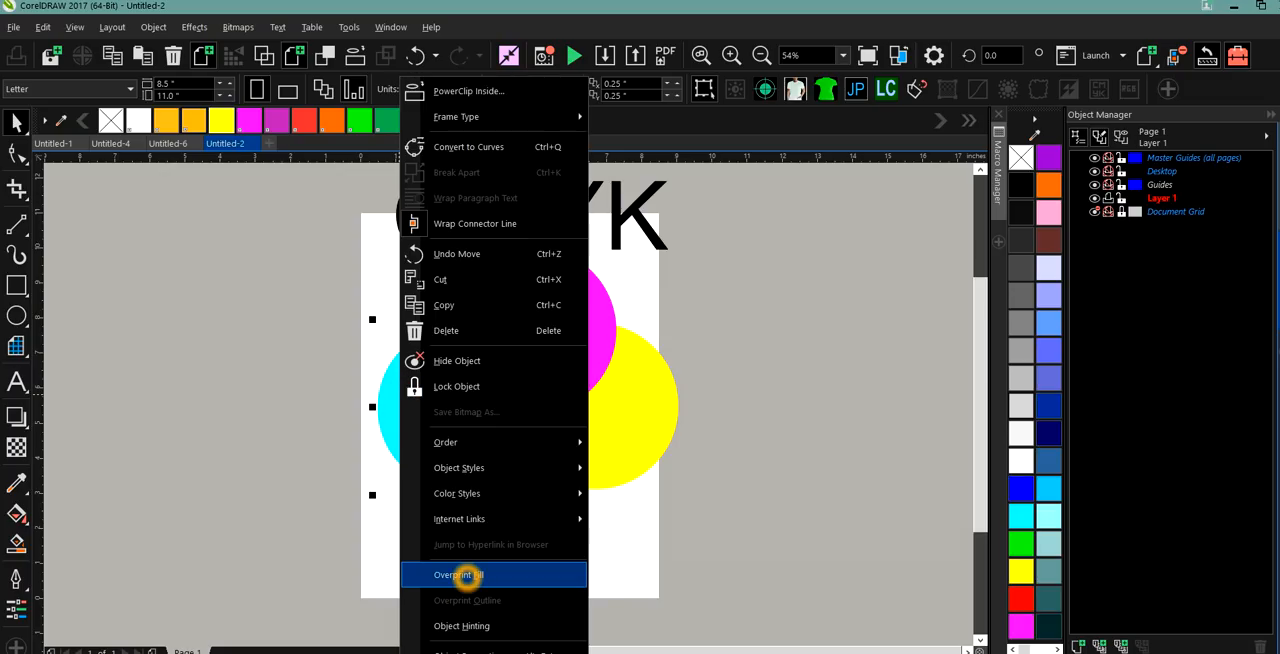
# Apply Overprint Fill to the yellow and magenta circles.
pyautogui.click(580, 457)
pyautogui.rightClick(580, 457)
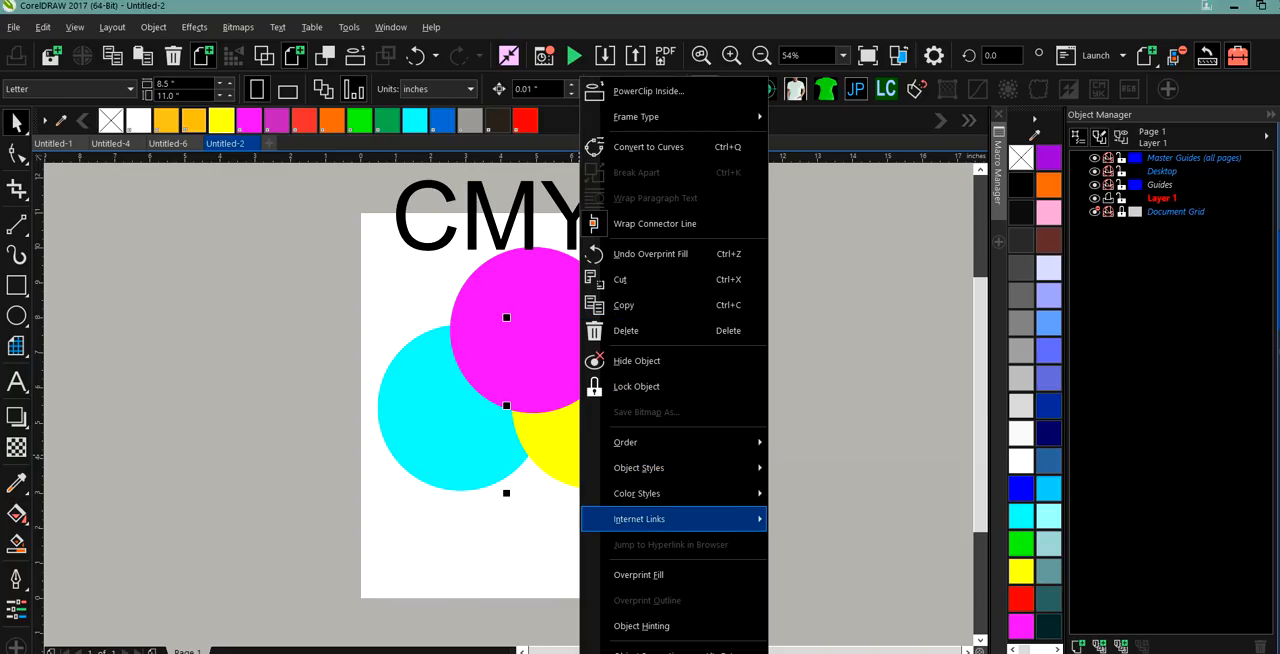
pyautogui.click(645, 576)
pyautogui.click(519, 307)
pyautogui.rightClick(519, 307)
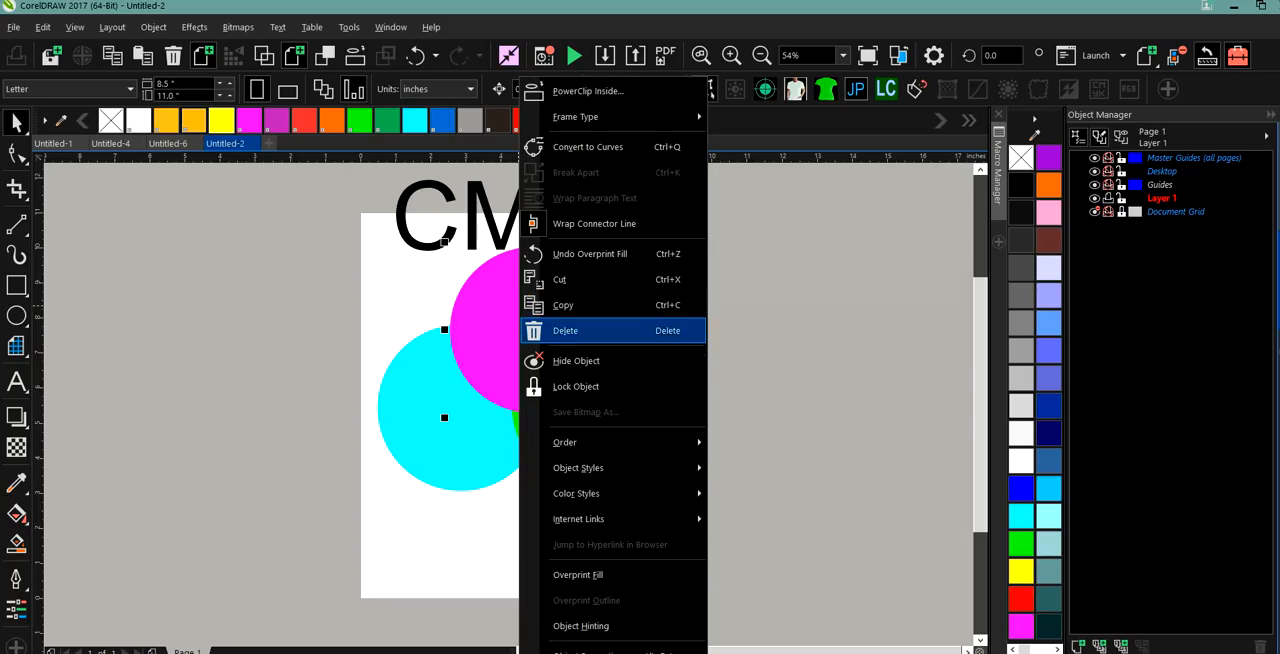
pyautogui.click(591, 574)
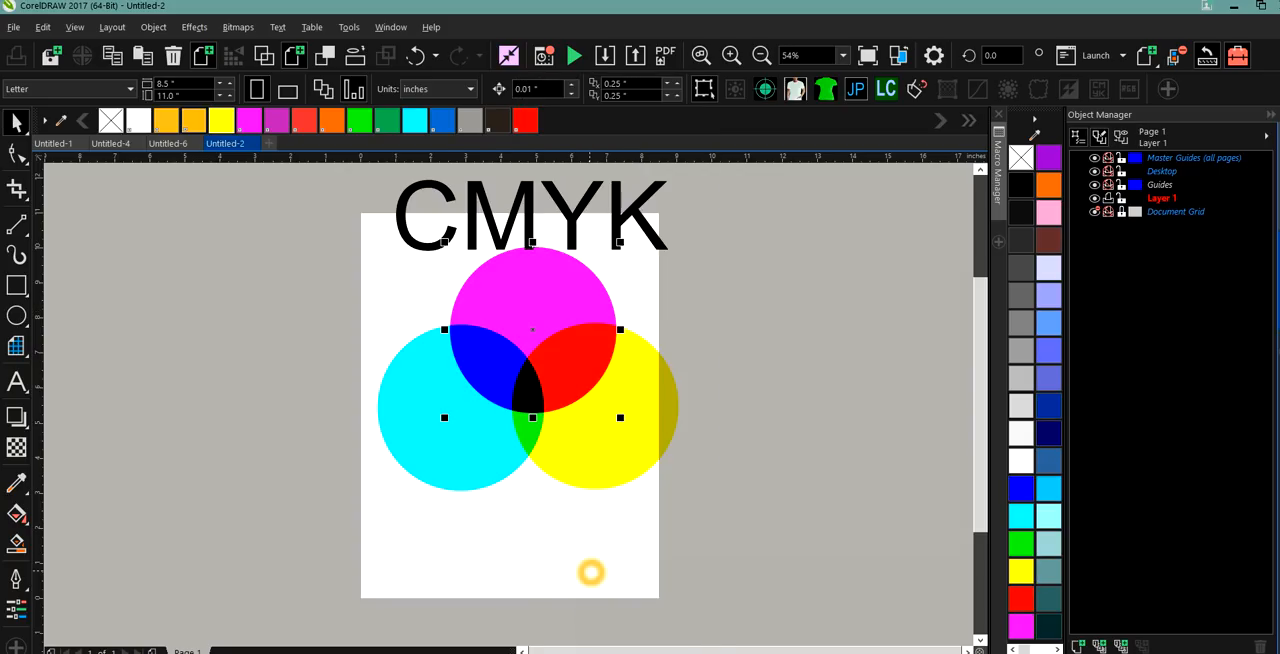
pyautogui.click(284, 410)
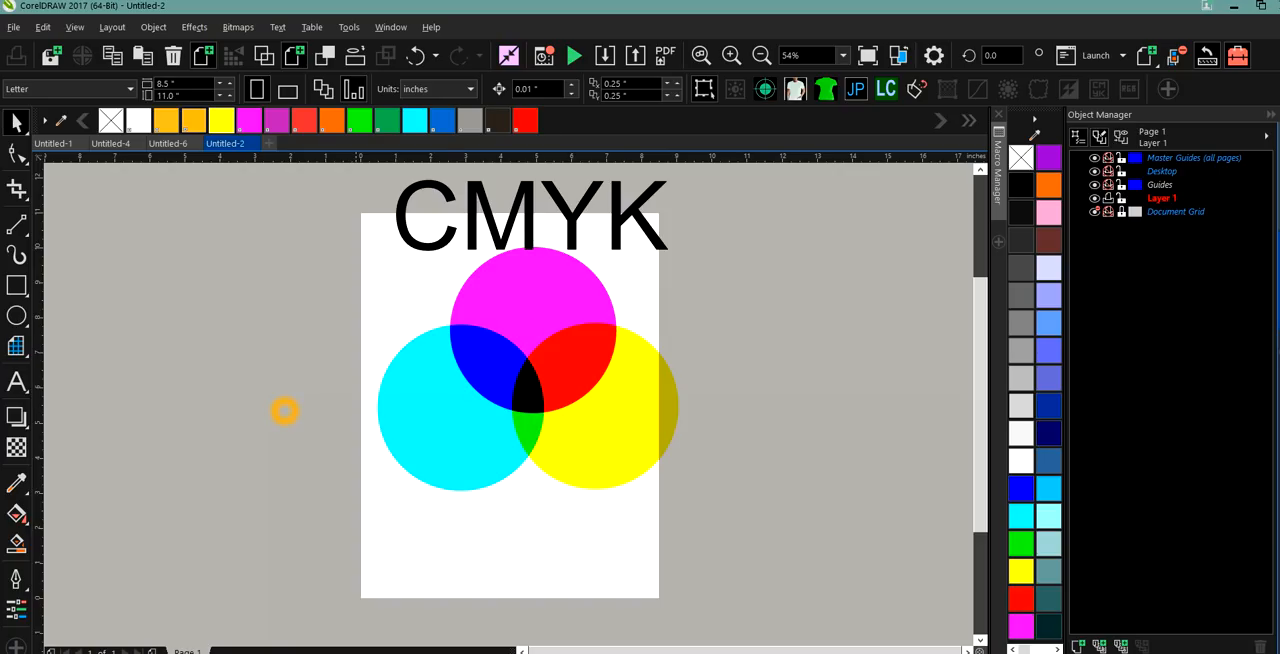
# Try out larger and smaller overlaps by moving the cyan and yellow circles up and back down.
pyautogui.click(425, 406)
pyautogui.moveTo(425, 406); pyautogui.dragTo(440, 377)
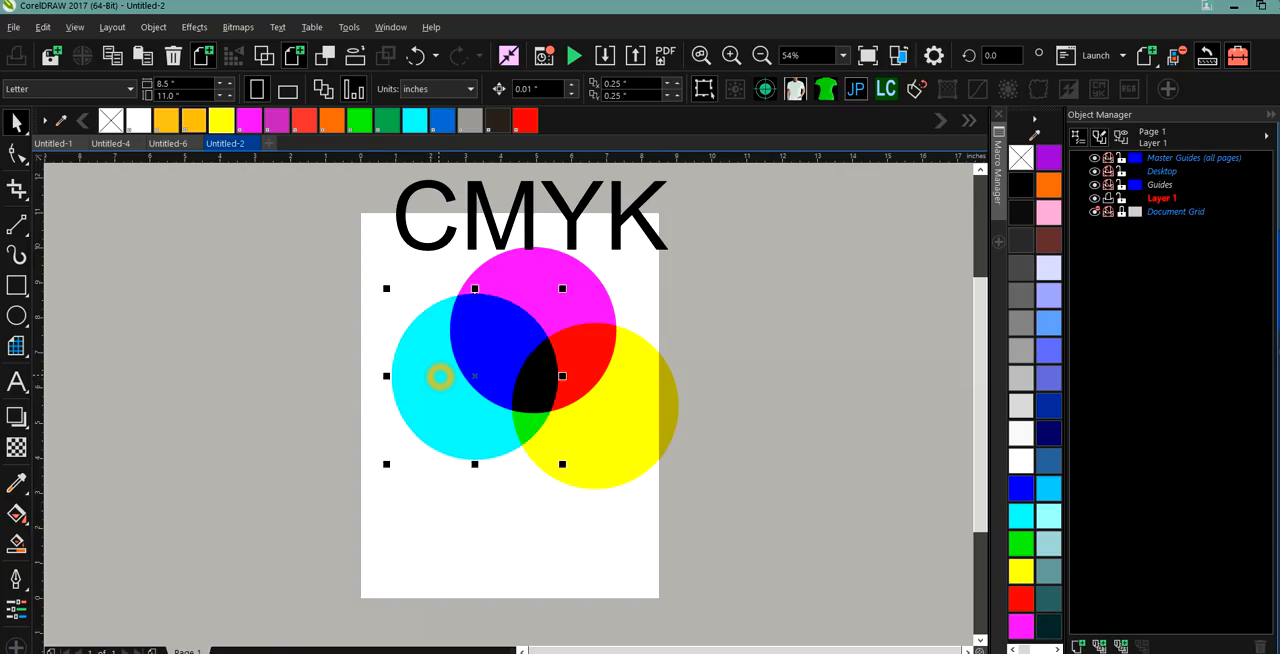
pyautogui.click(597, 437)
pyautogui.moveTo(597, 437); pyautogui.dragTo(588, 402)
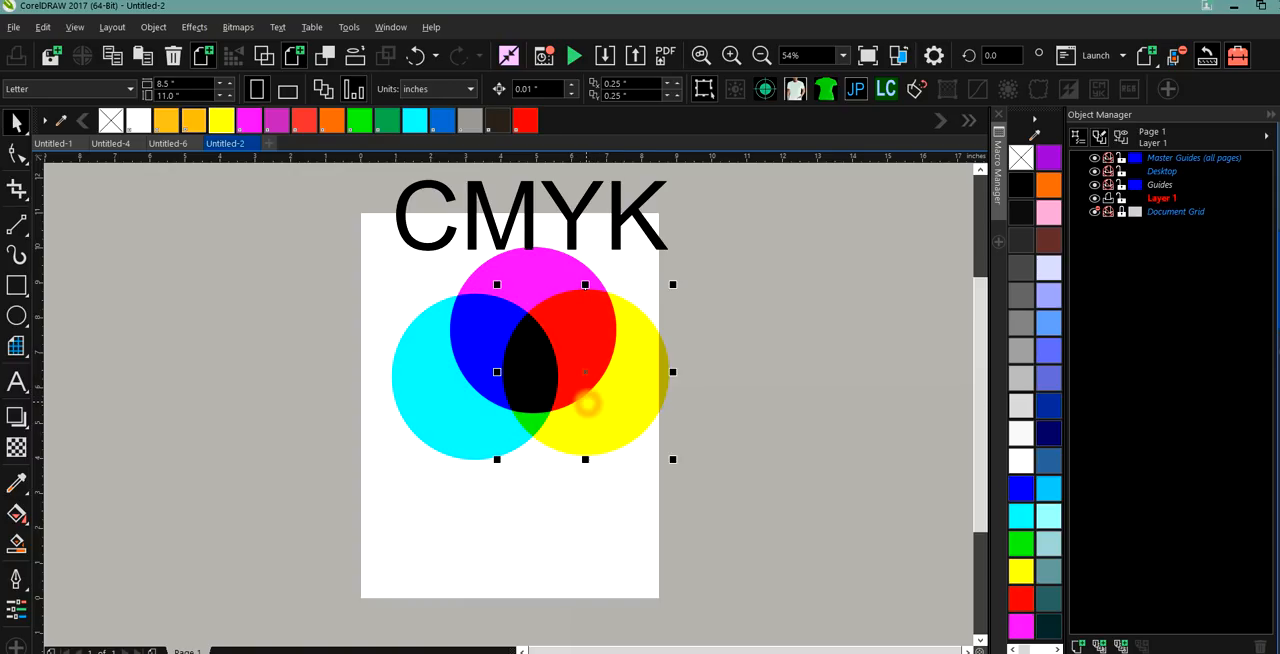
pyautogui.moveTo(477, 431); pyautogui.dragTo(466, 460)
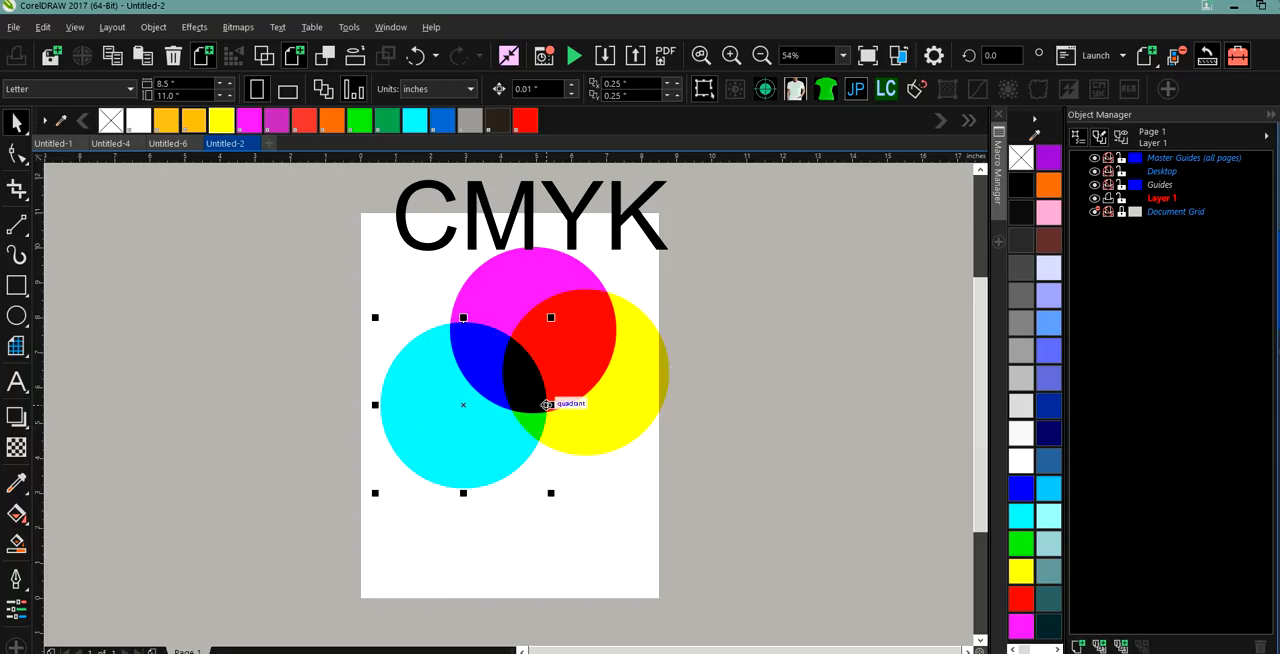
pyautogui.moveTo(589, 411); pyautogui.dragTo(595, 449)
# Move the magenta circle up into the CMYK title and shift the yellow and cyan circles up and inward for a larger central overlap.
pyautogui.click(507, 279)
pyautogui.moveTo(507, 279)
pyautogui.mouseDown()
pyautogui.moveTo(506, 323)
pyautogui.moveTo(503, 258)
pyautogui.mouseUp()
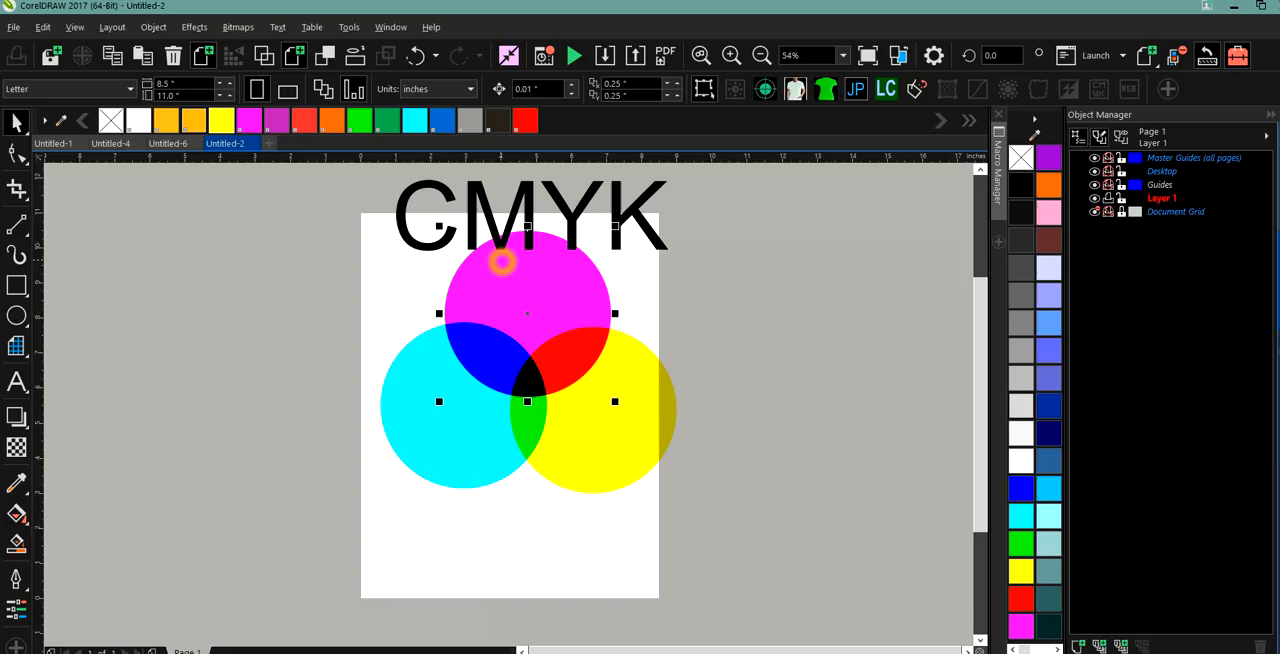
pyautogui.click(598, 428)
pyautogui.moveTo(598, 428); pyautogui.dragTo(594, 400)
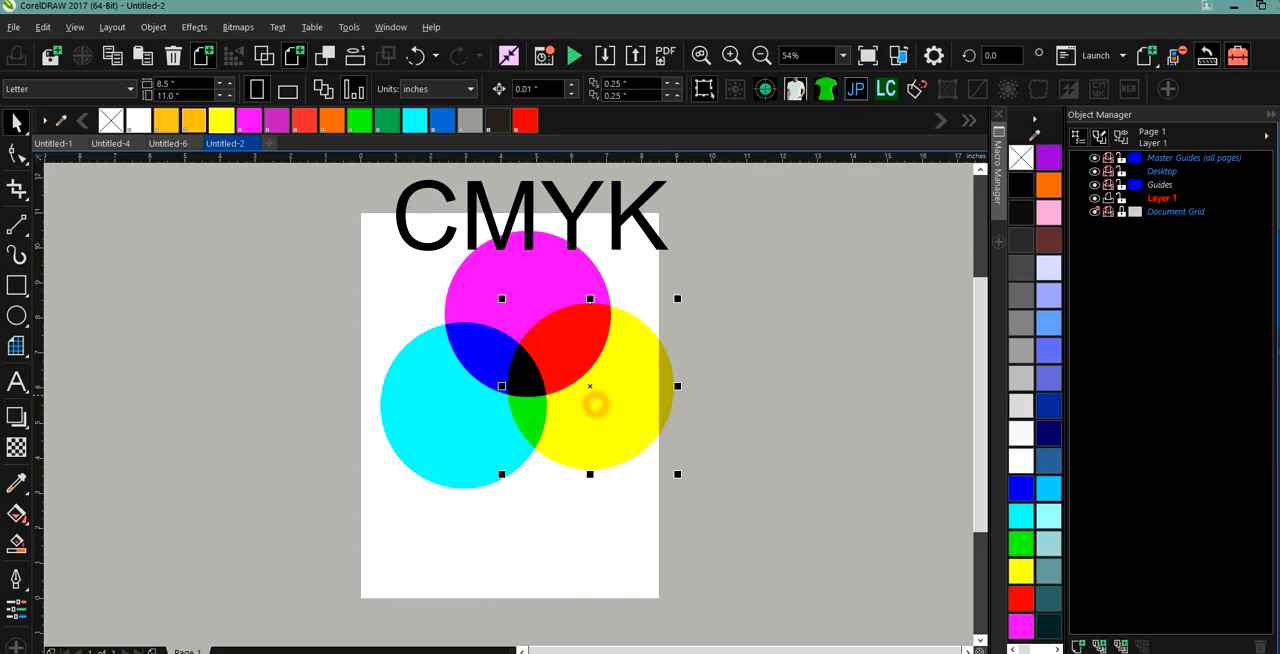
pyautogui.click(423, 403)
pyautogui.moveTo(423, 403); pyautogui.dragTo(455, 402)
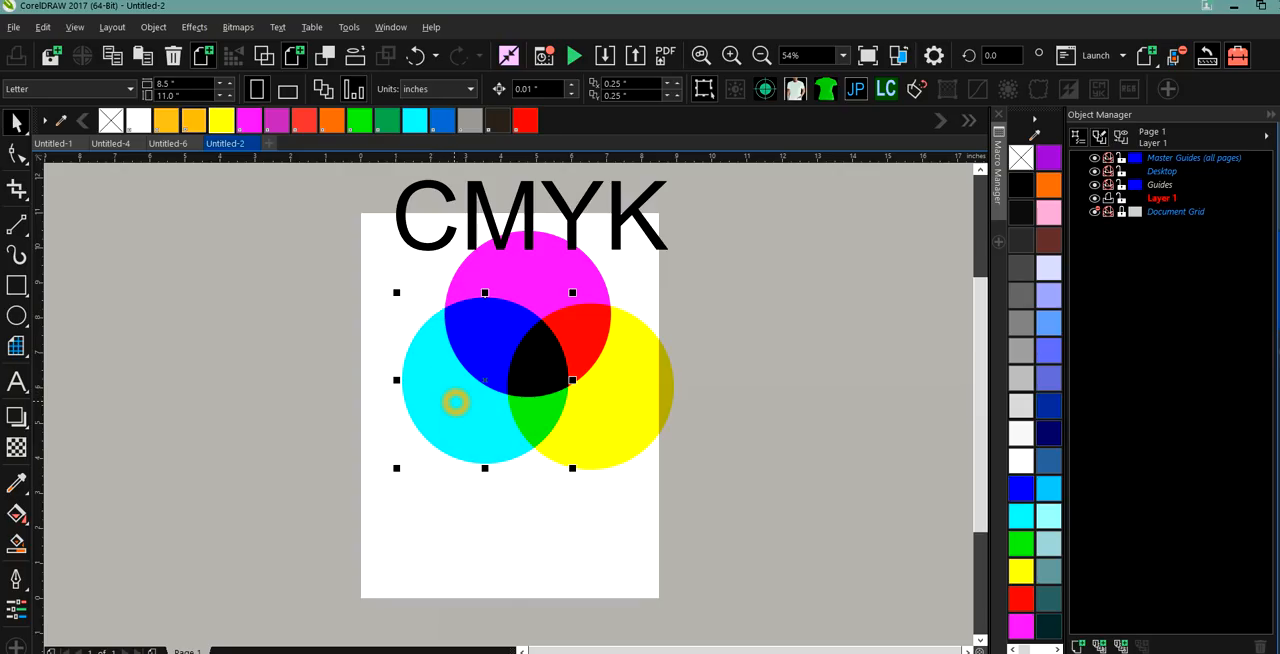
pyautogui.moveTo(624, 411); pyautogui.dragTo(614, 408)
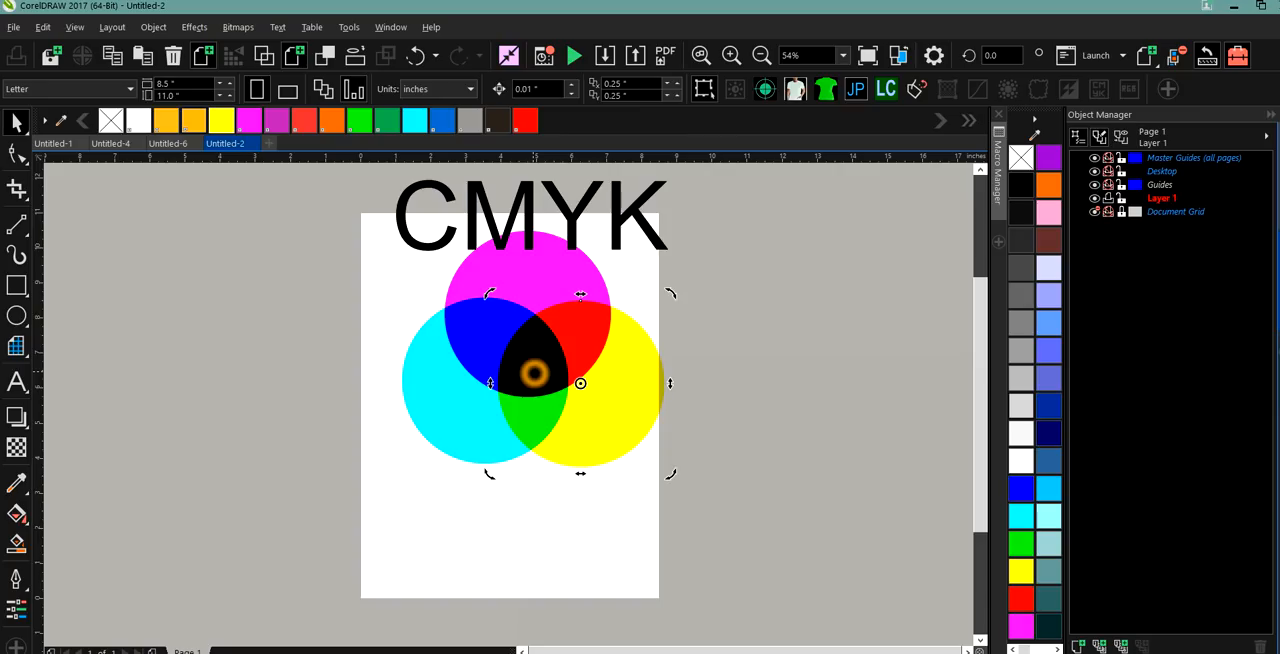
# Add a three-line text beside the page, left of the circles, reading cyan, magenta and yellow.
pyautogui.press('F8')
pyautogui.press('Escape')
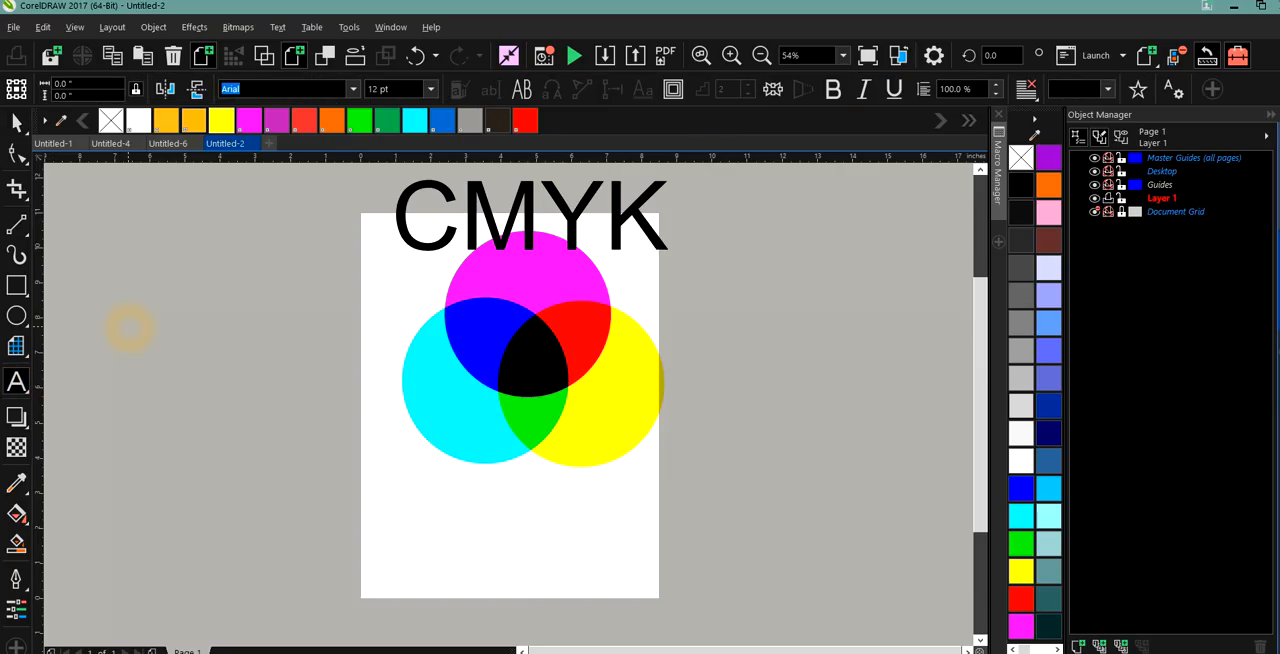
pyautogui.click(130, 328)
pyautogui.write('cyan')
pyautogui.press('Return')
pyautogui.write('man')
pyautogui.press('BackSpace')
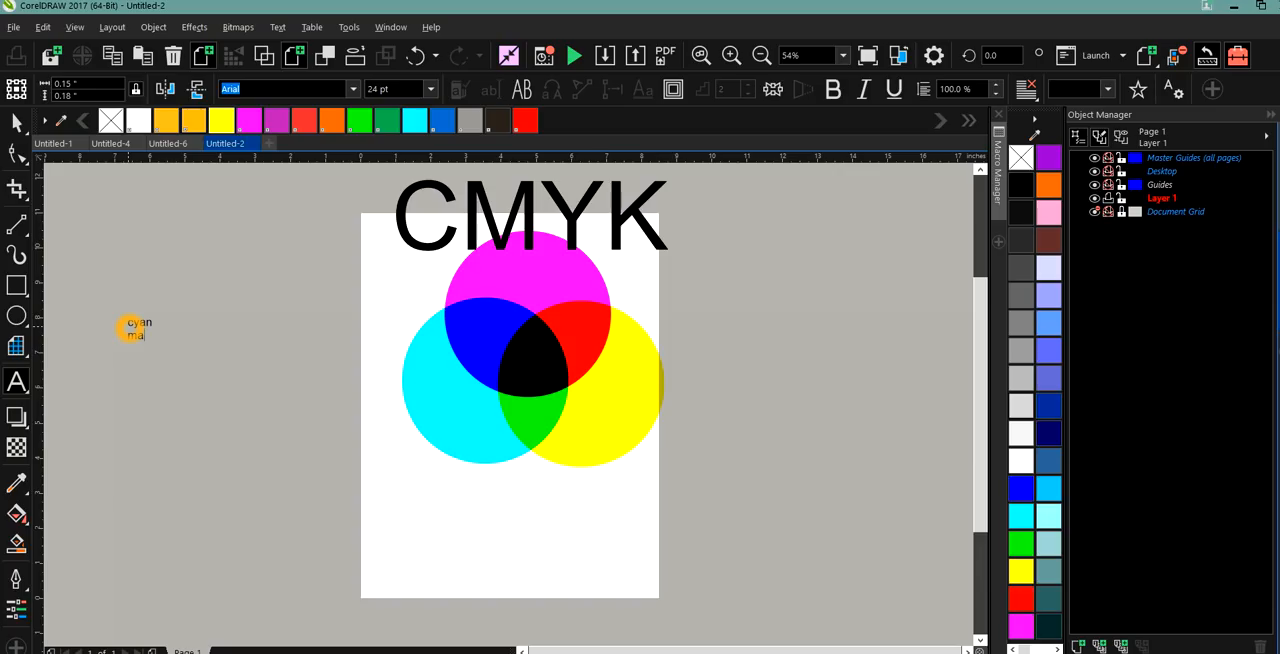
pyautogui.write('genta')
pyautogui.press('Return')
pyautogui.write('yellow')
# Enlarge the three-line colour list to about 62 pt.
pyautogui.press('Escape')
pyautogui.press('Escape')
pyautogui.moveTo(177, 317); pyautogui.dragTo(263, 261)
pyautogui.click(264, 261)
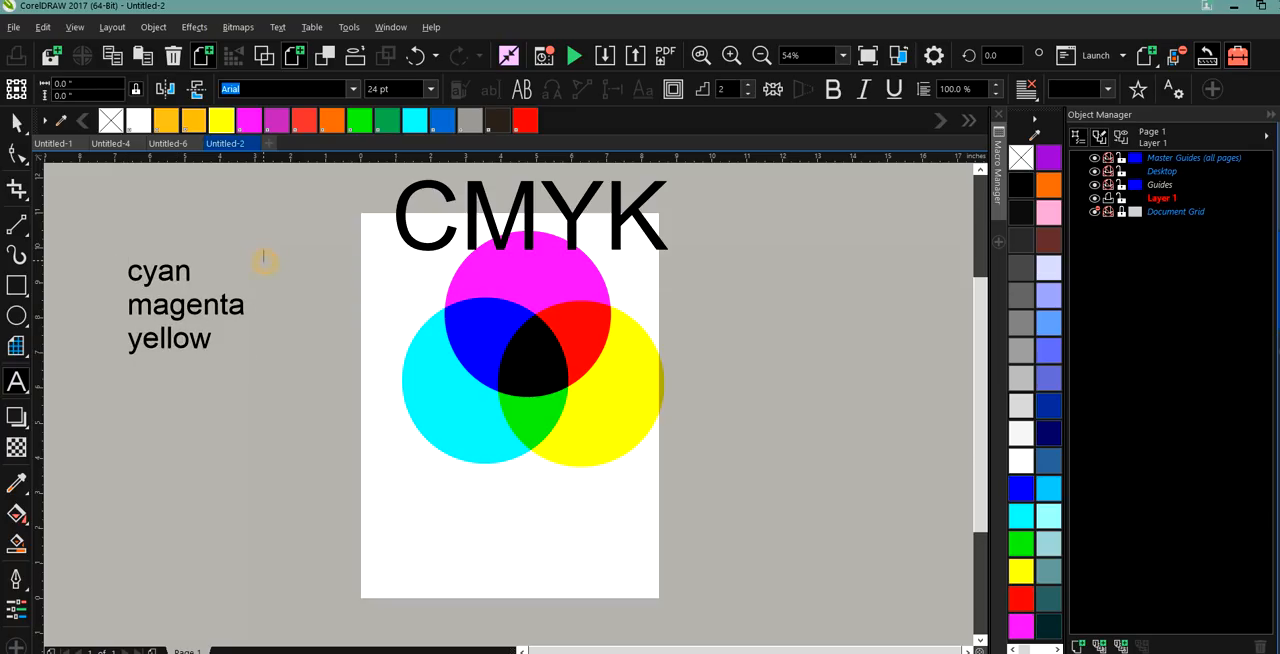
pyautogui.click(205, 340)
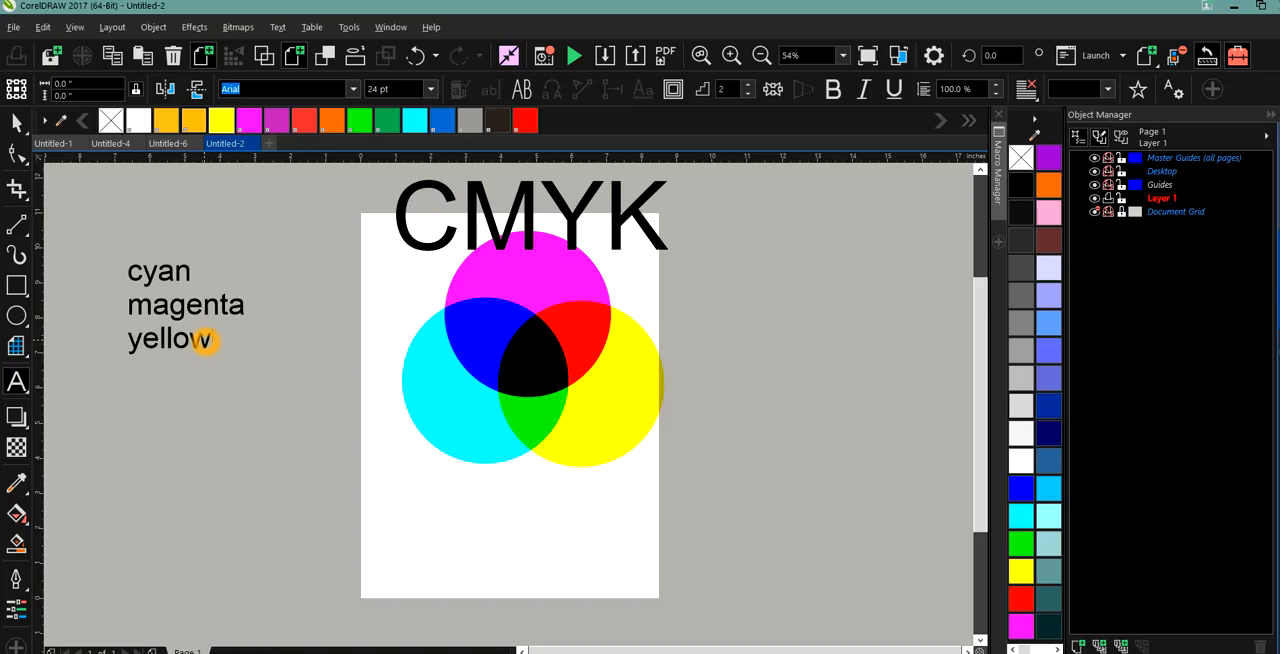
pyautogui.write('blue')
pyautogui.press('Escape')
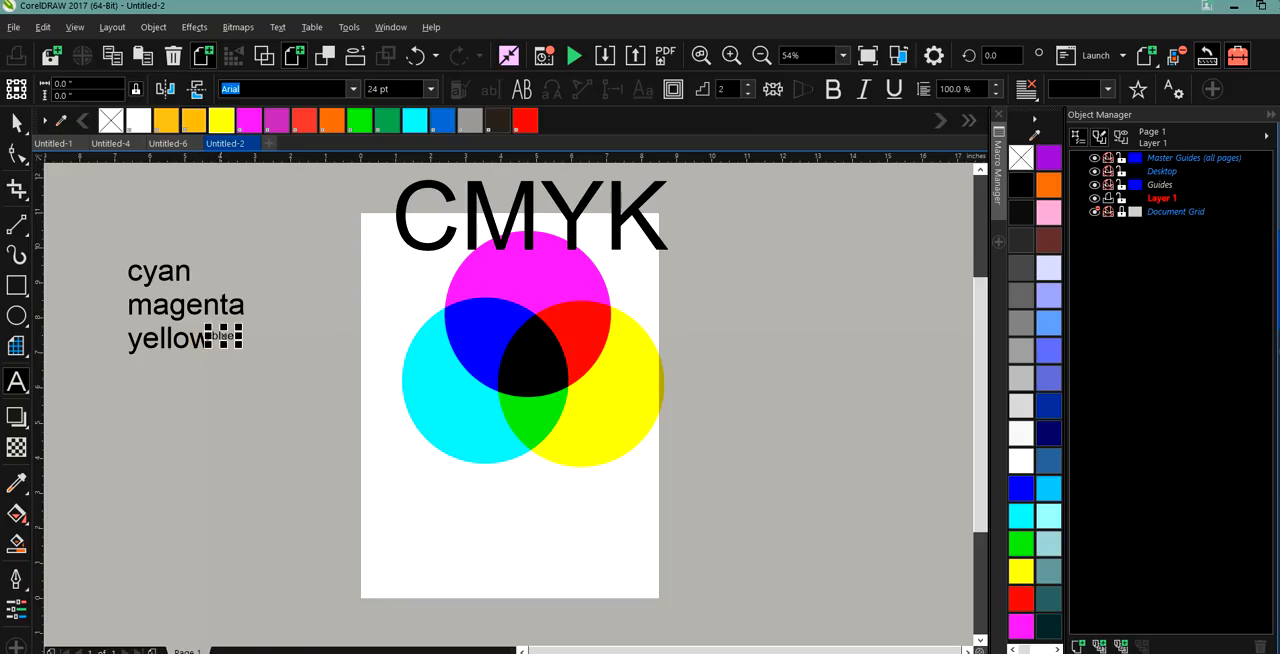
pyautogui.click(219, 337)
pyautogui.press('Escape')
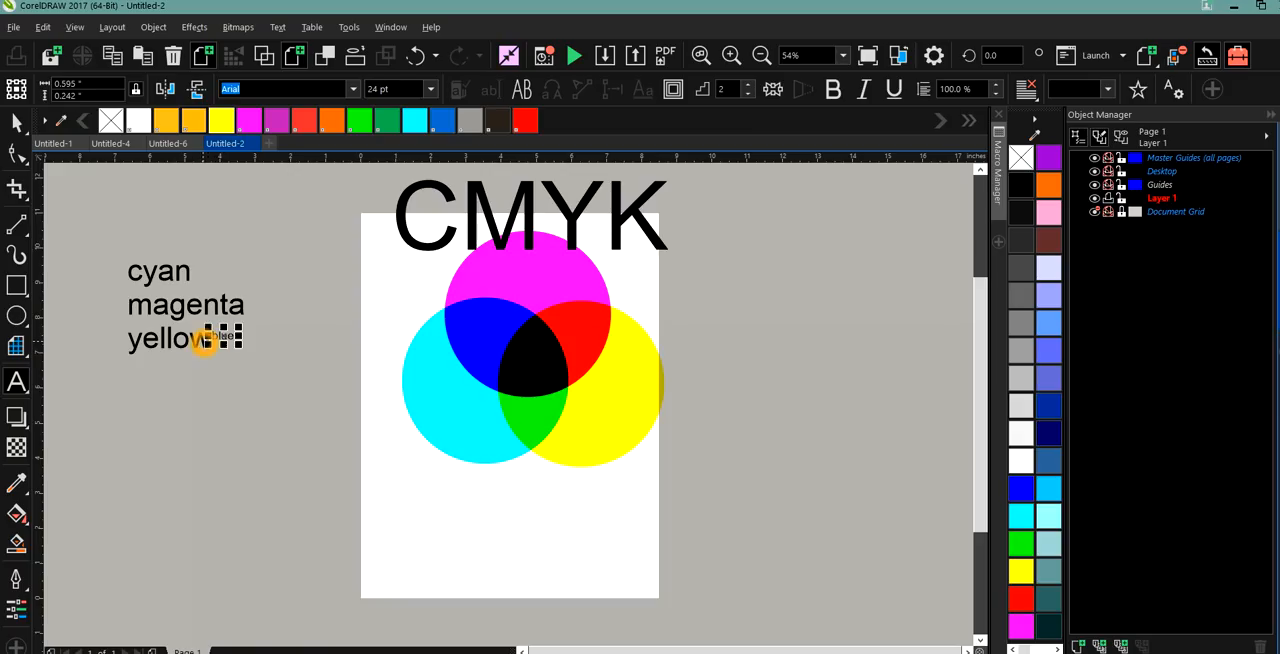
pyautogui.click(222, 404)
pyautogui.press('Escape')
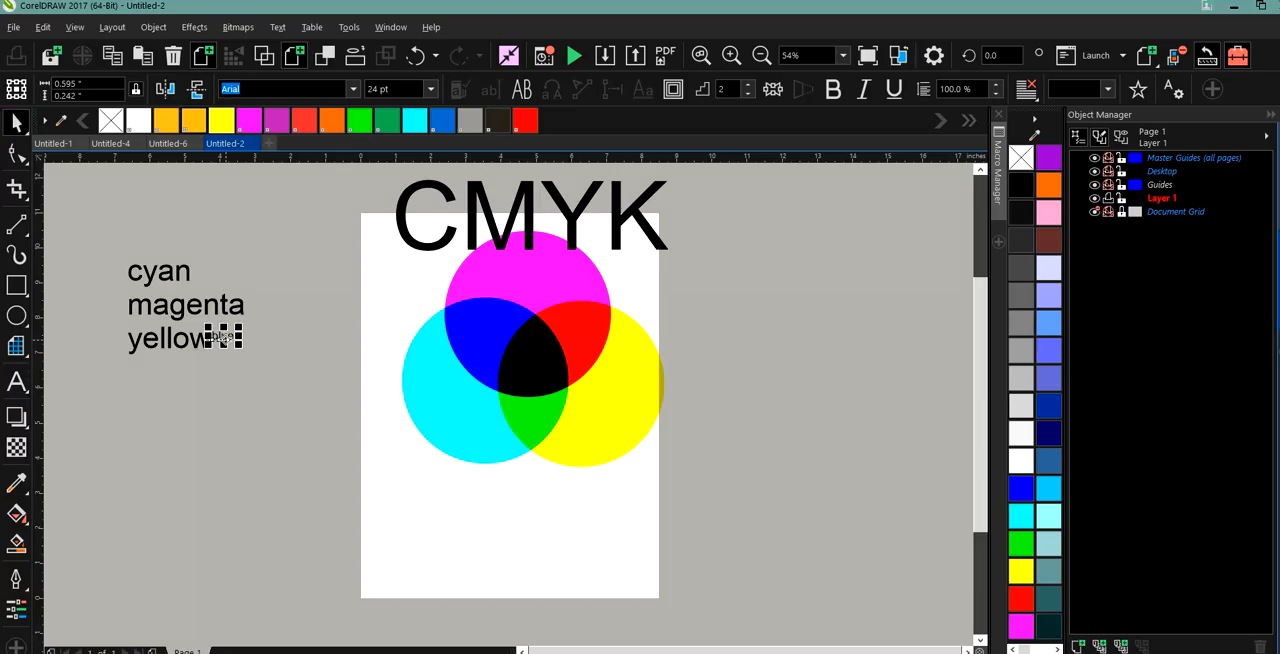
pyautogui.press('Delete')
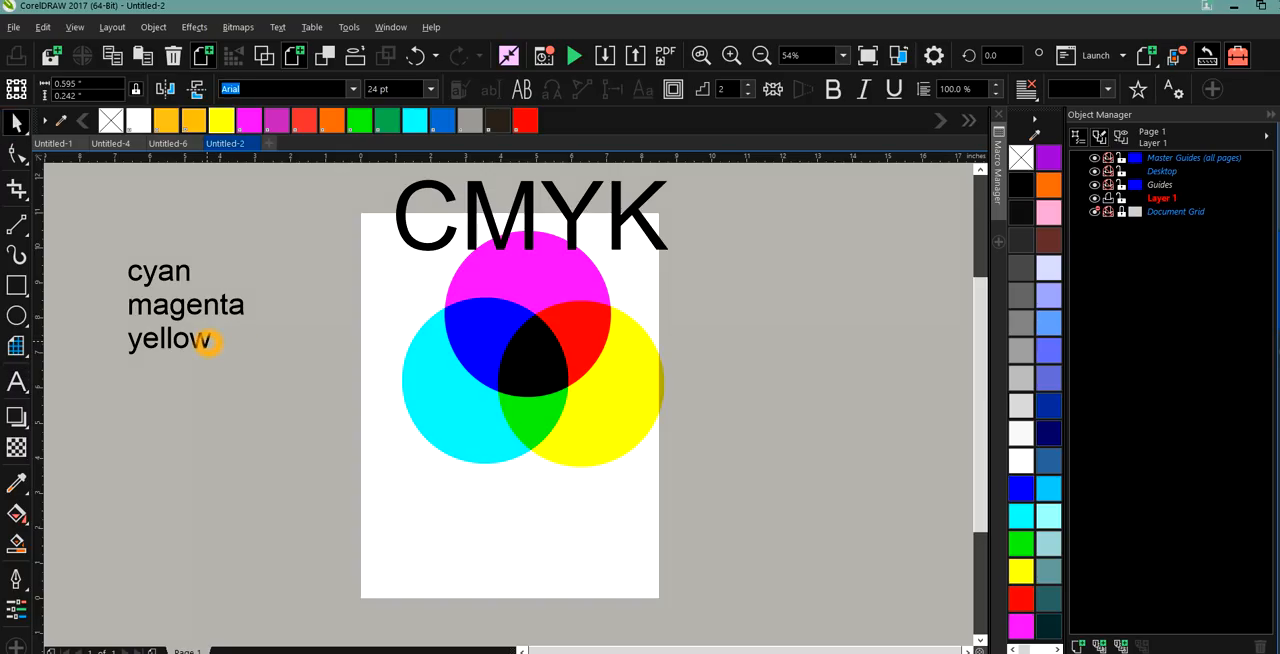
# Add the word blue as a fourth line below yellow in the colour list.
pyautogui.doubleClick(208, 343)
pyautogui.press('Return')
pyautogui.write('blue')
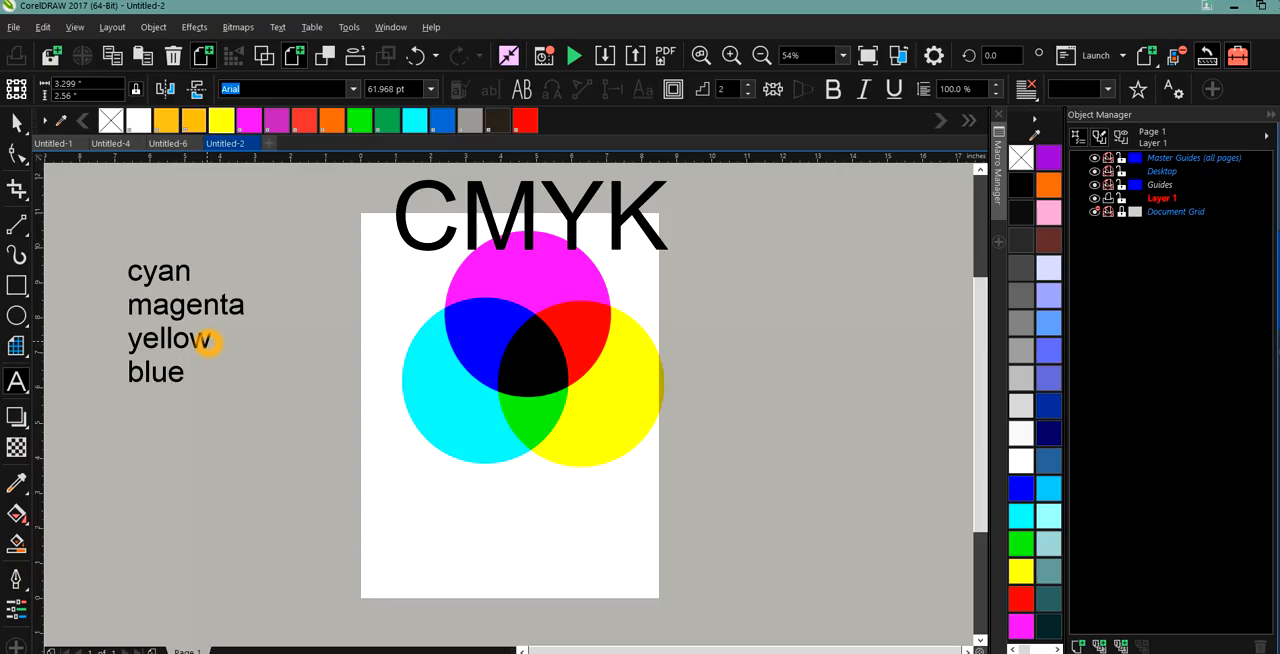
# Add green, red, black and white as separate lines below blue in the colour list.
pyautogui.press('Return')
pyautogui.write('green')
pyautogui.press('Return')
pyautogui.write('rd')
pyautogui.press('BackSpace')
pyautogui.write('ed')
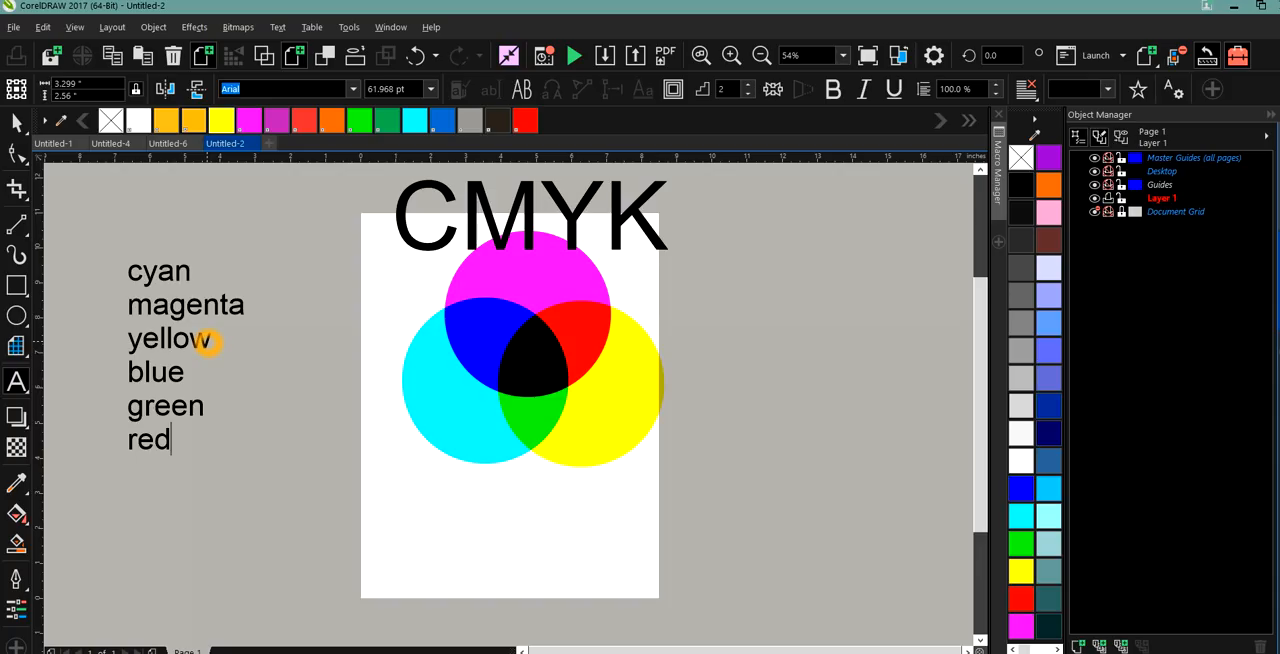
pyautogui.press('Return')
pyautogui.write('black')
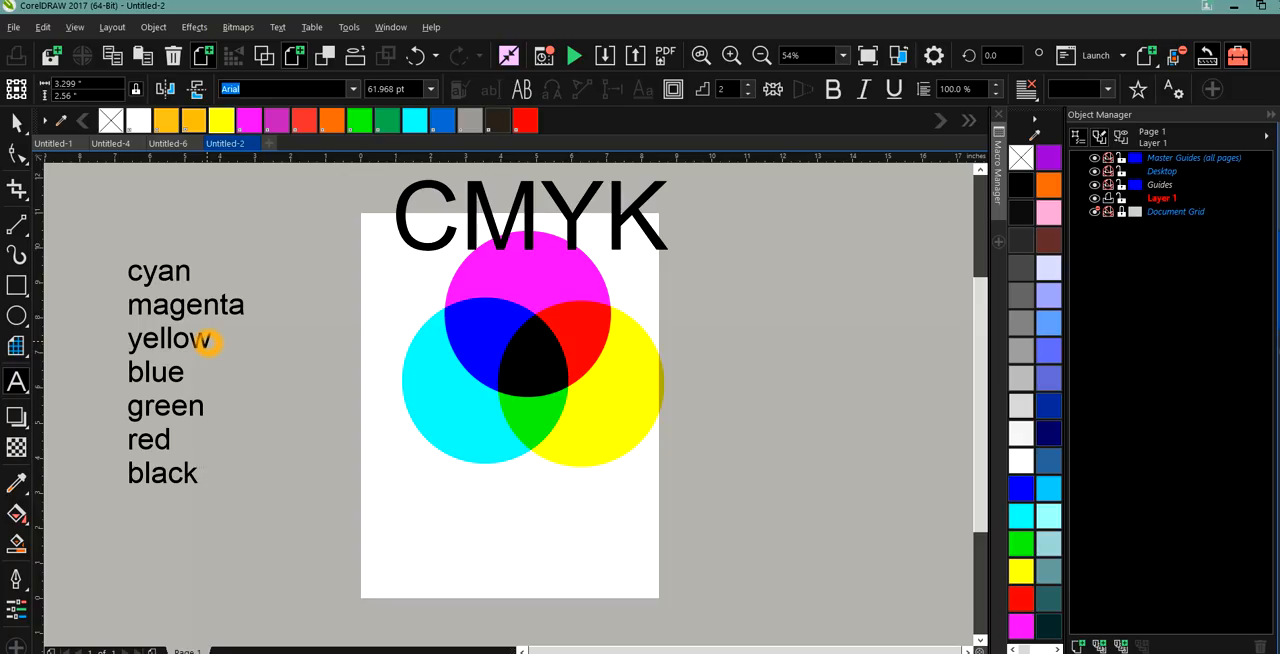
pyautogui.press('Return')
pyautogui.write('white')
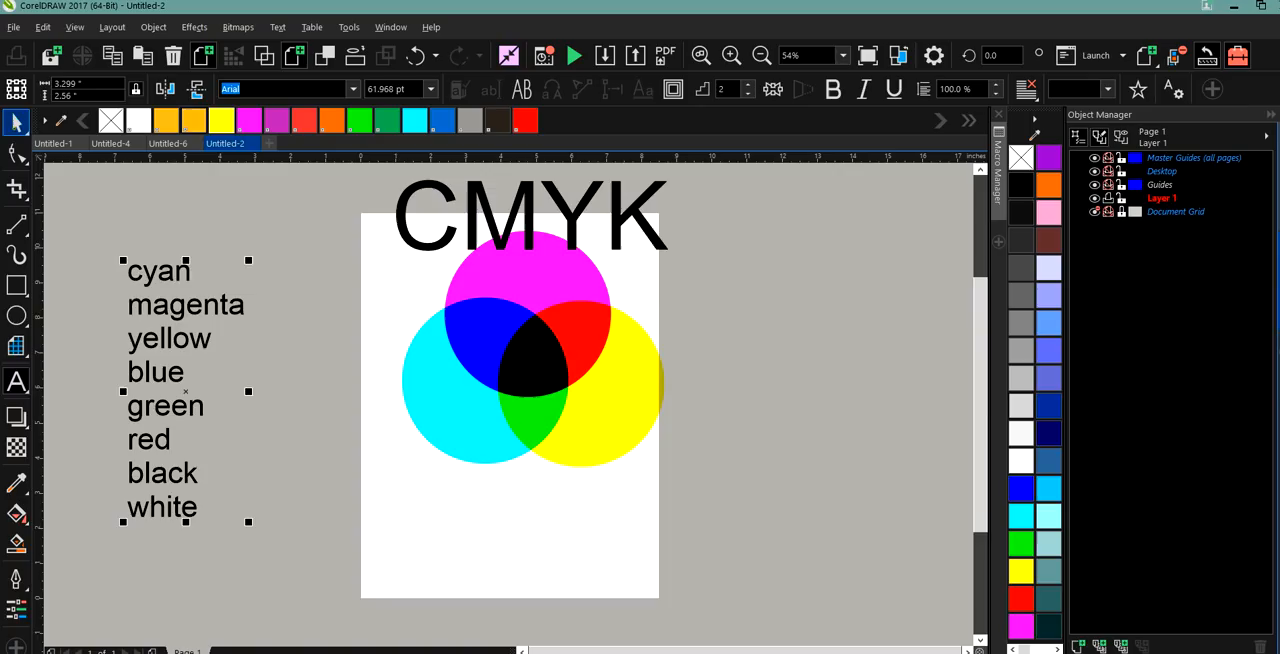
# Delete the CMYK title above the circles.
pyautogui.click(16, 127)
pyautogui.click(401, 233)
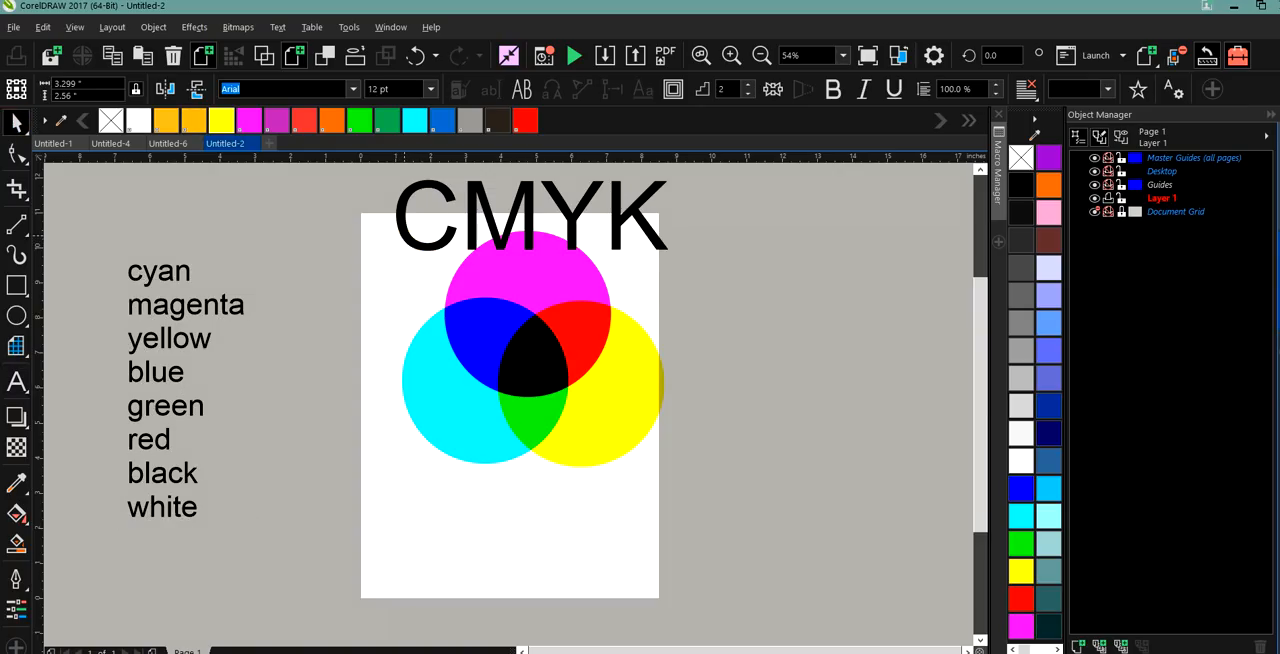
pyautogui.click(401, 233)
pyautogui.press('Delete')
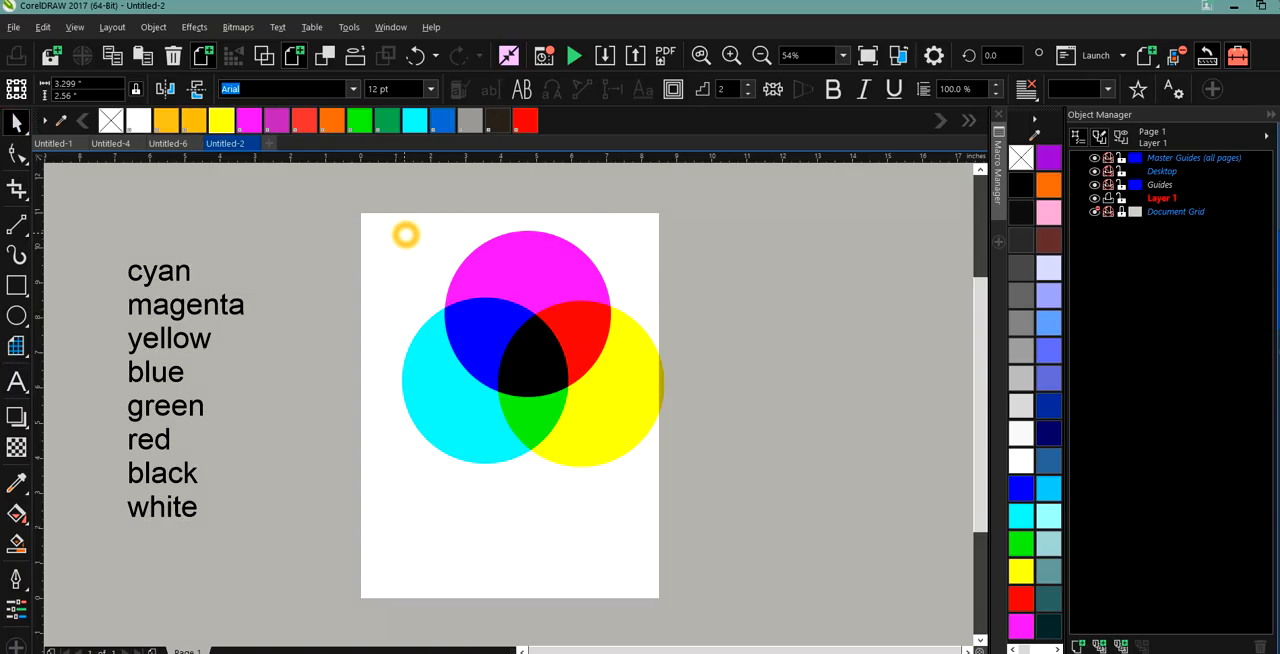
# Centre the three circles on the page and convert them to one 300 dpi CMYK bitmap with anti-aliasing and a transparent background.
pyautogui.moveTo(395, 211); pyautogui.dragTo(760, 565)
pyautogui.moveTo(532, 348); pyautogui.dragTo(511, 380)
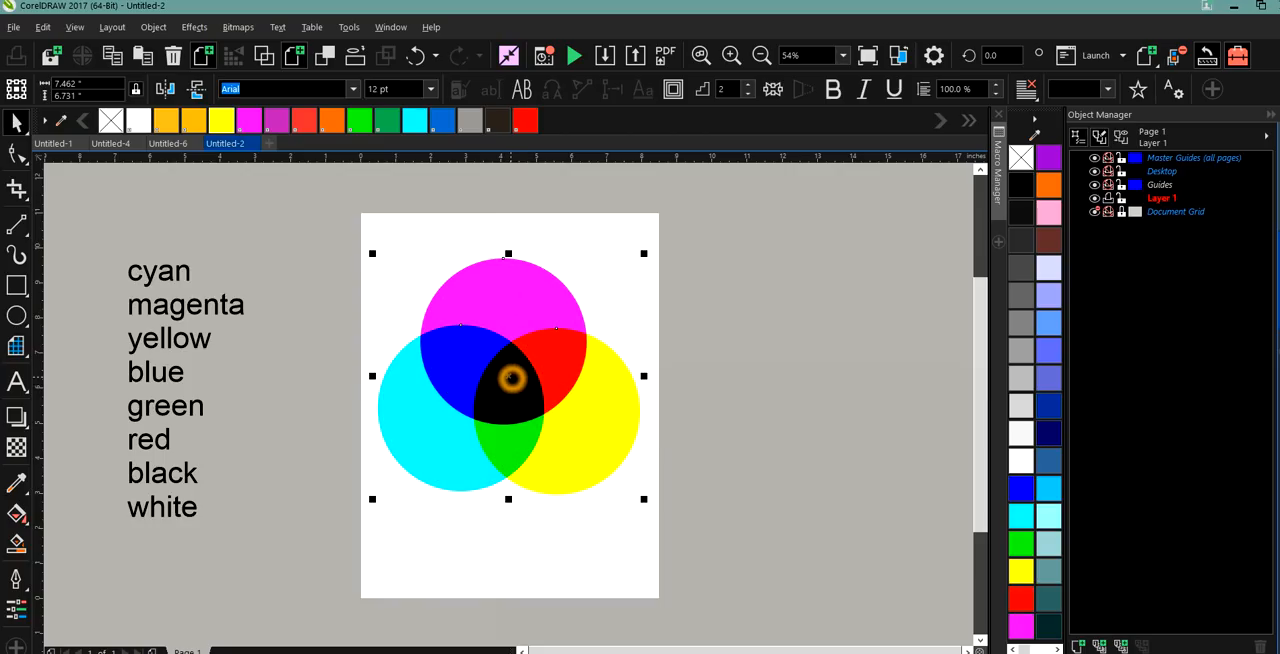
pyautogui.click(499, 267)
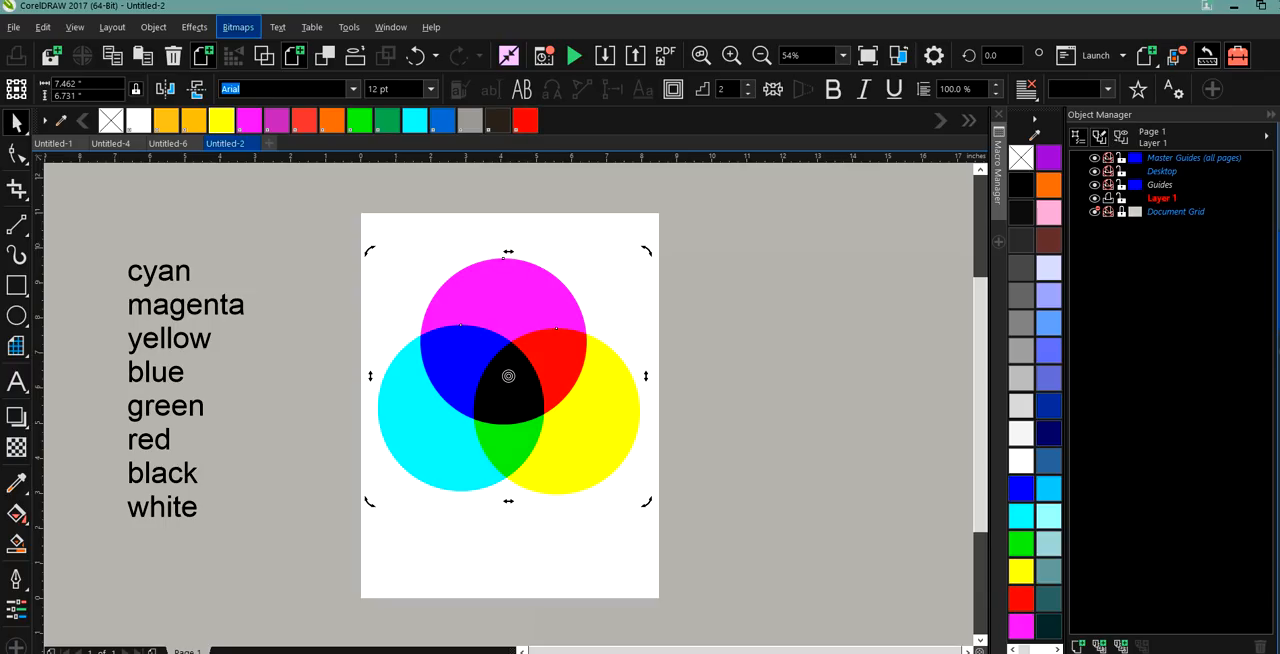
pyautogui.click(238, 27)
pyautogui.click(311, 10)
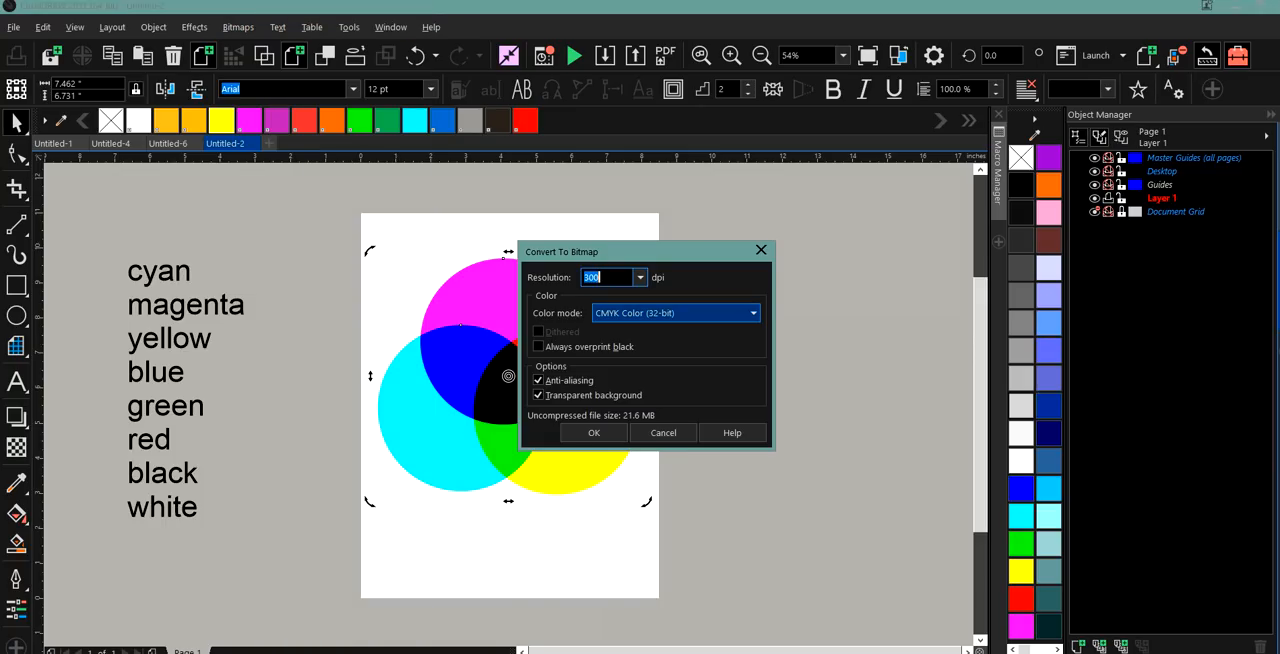
pyautogui.click(593, 432)
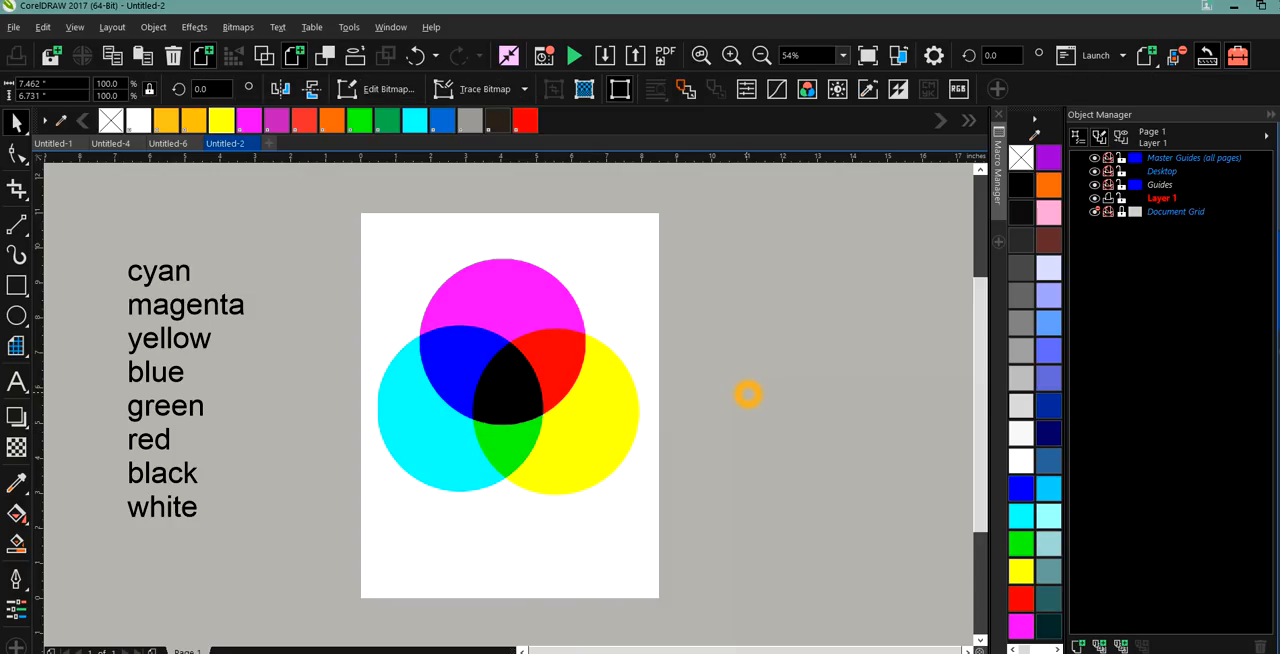
pyautogui.click(455, 316)
pyautogui.moveTo(455, 316); pyautogui.dragTo(456, 326)
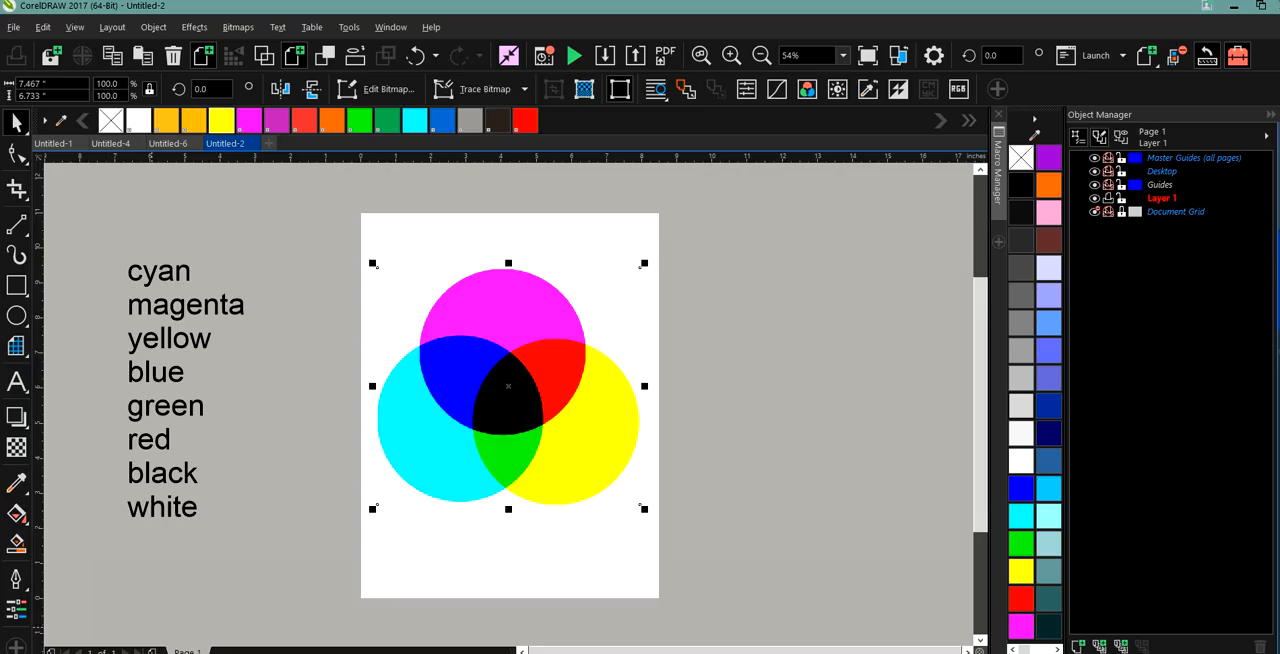
# Add six blank pages to make a seven-page document and return to page 1.
pyautogui.click(152, 650)
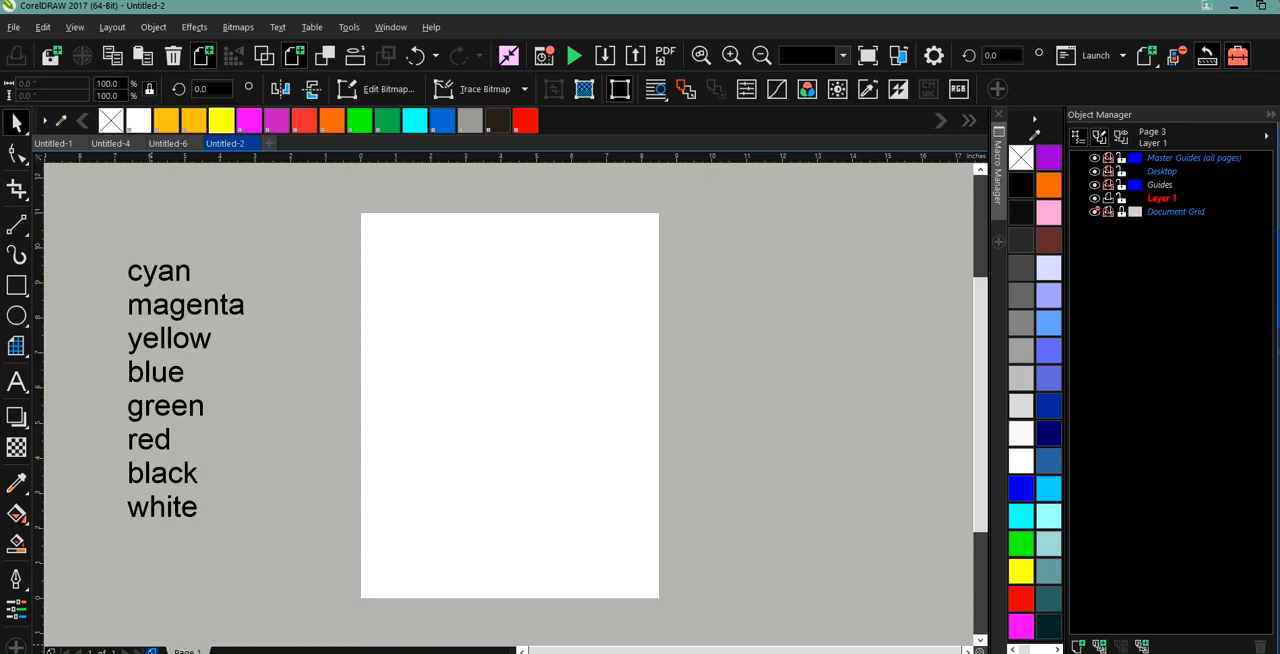
pyautogui.click(228, 651)
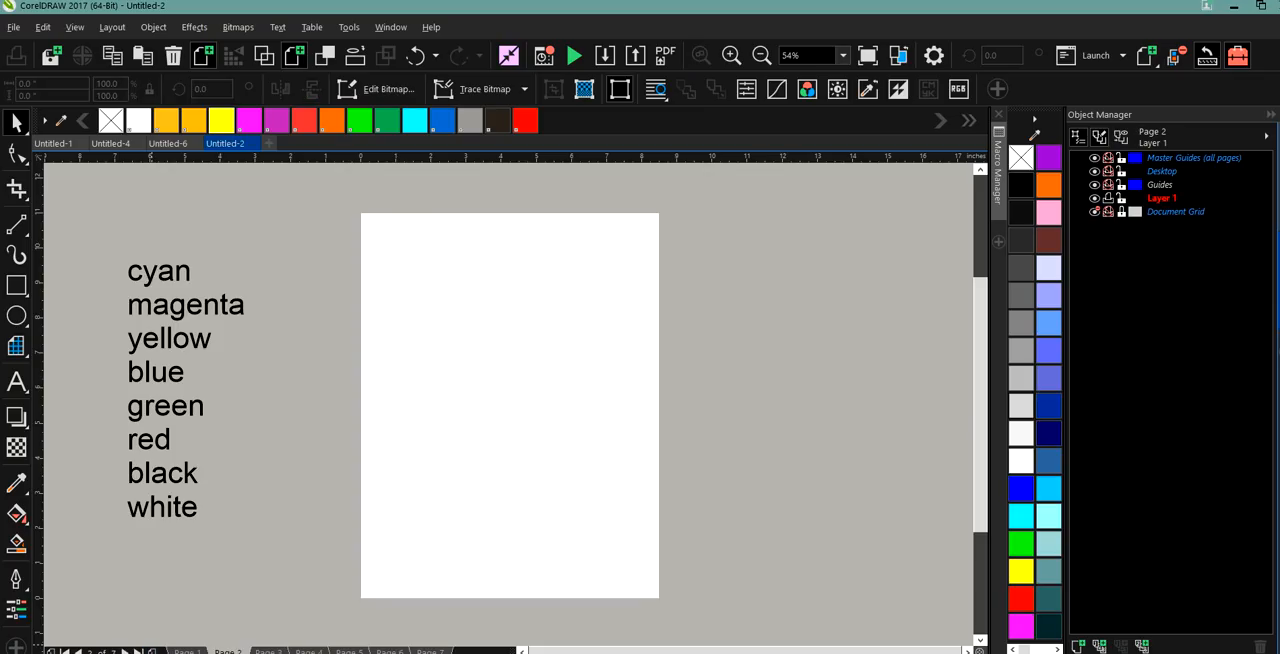
pyautogui.click(186, 651)
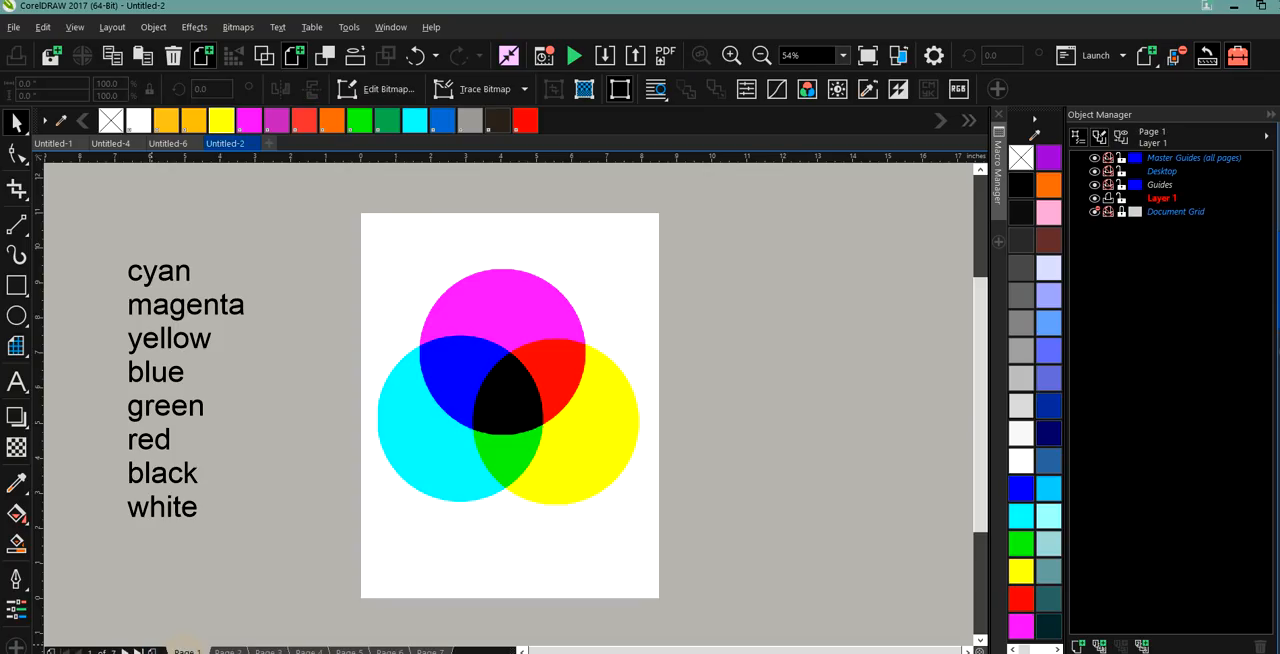
# Rename page 1, which holds the circles, as original.
pyautogui.rightClick(183, 650)
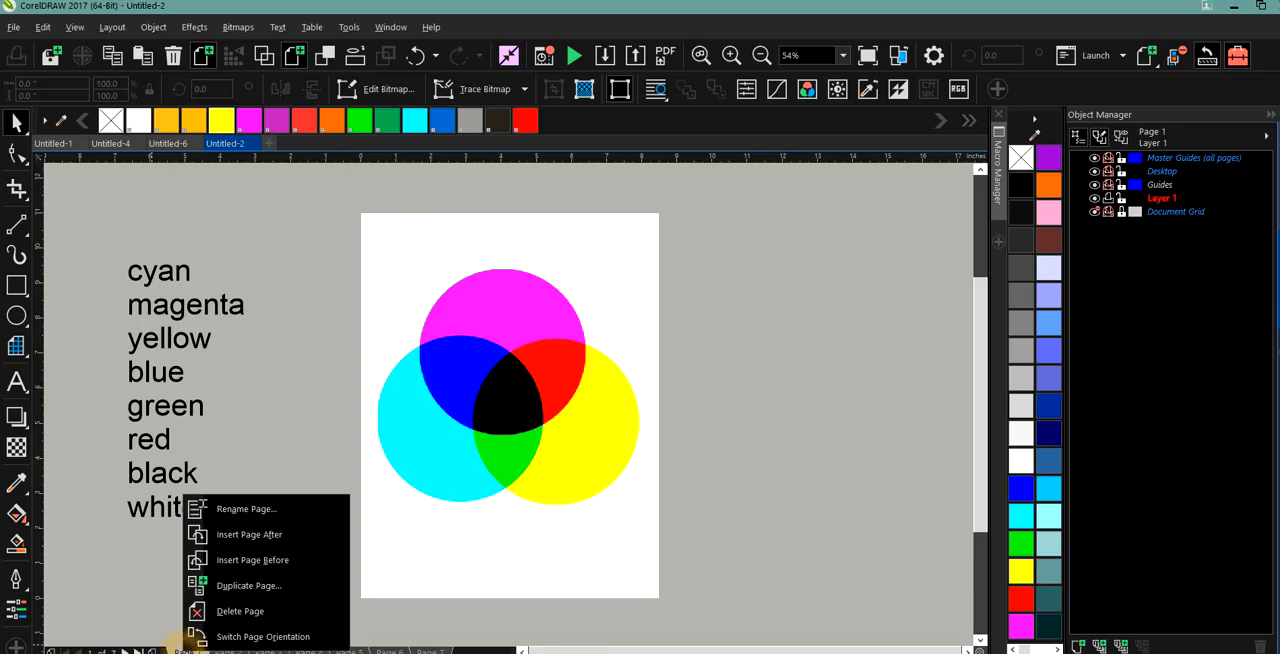
pyautogui.click(215, 507)
pyautogui.write('or')
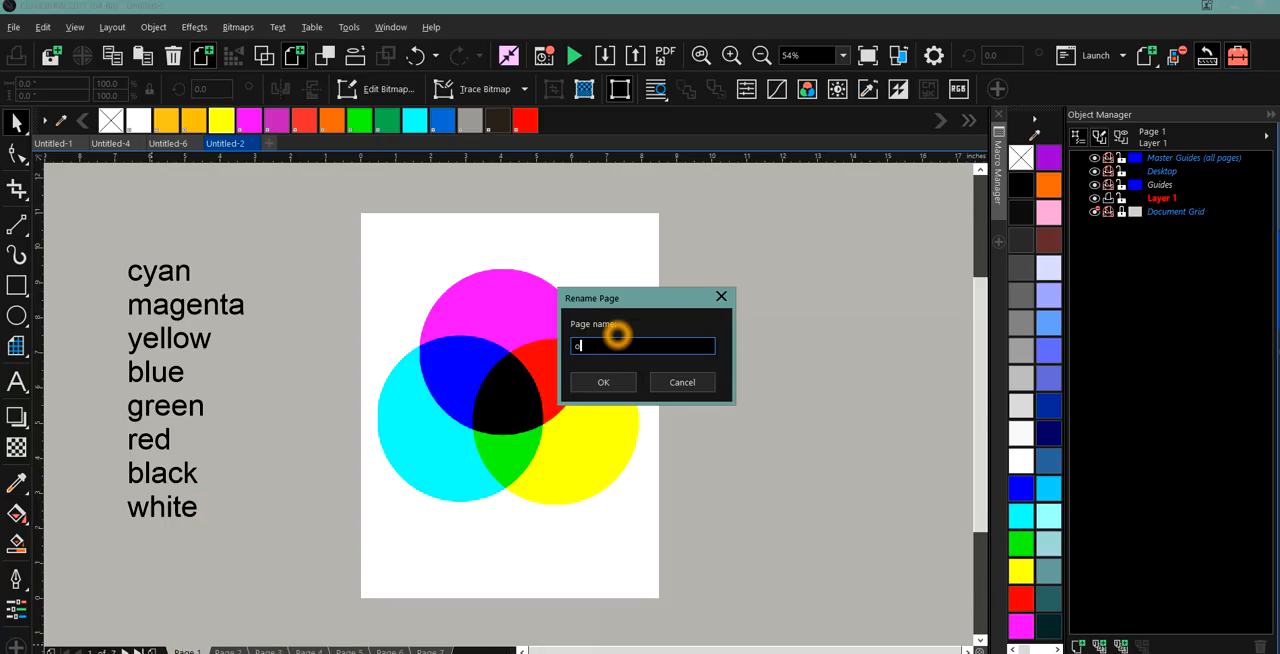
pyautogui.write('iginal')
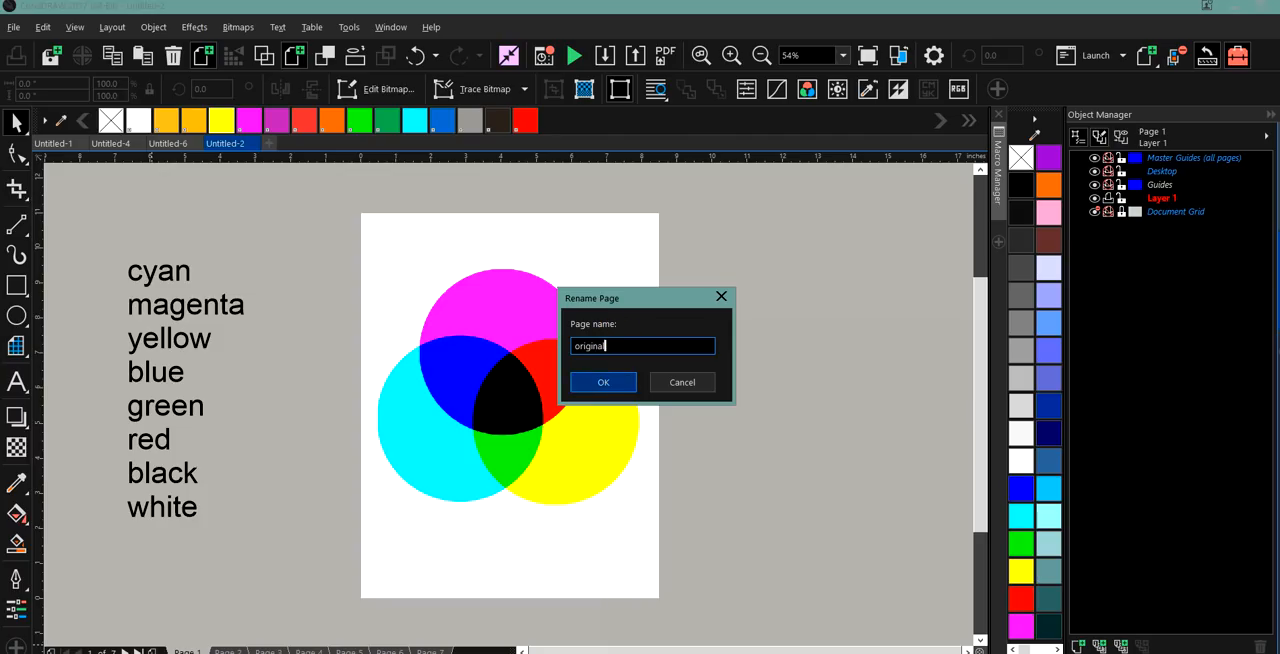
pyautogui.press('Return')
# Rename page 2 as cyan.
pyautogui.click(238, 650)
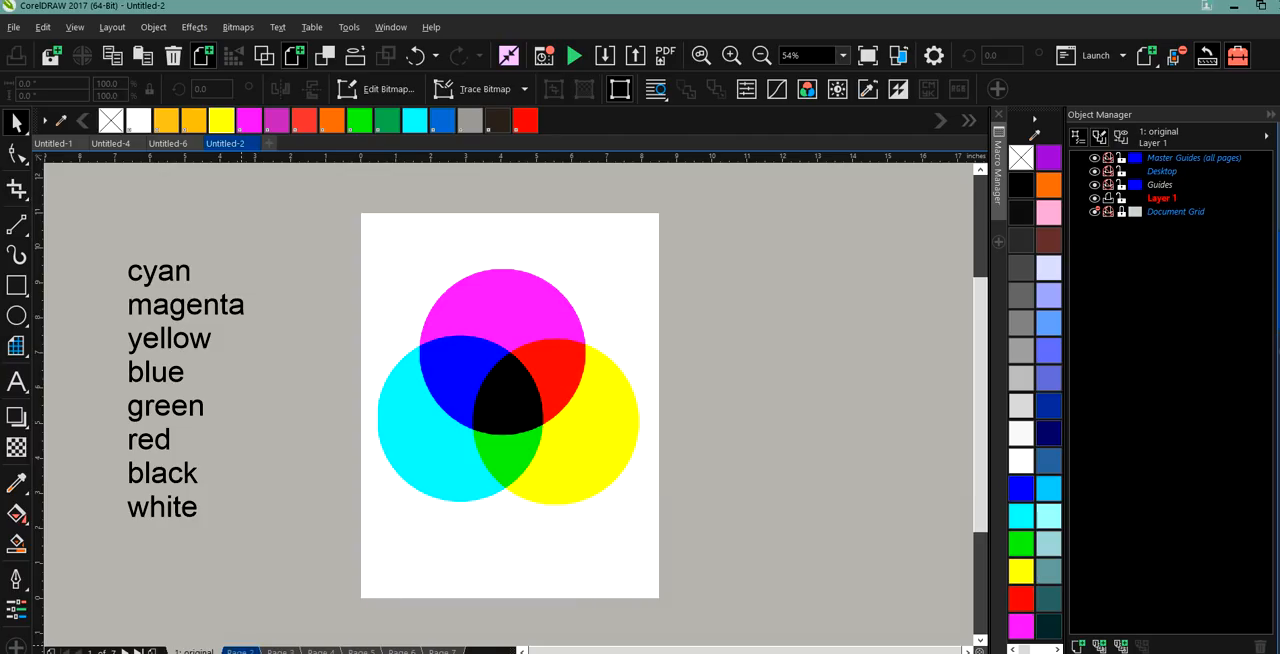
pyautogui.rightClick(238, 650)
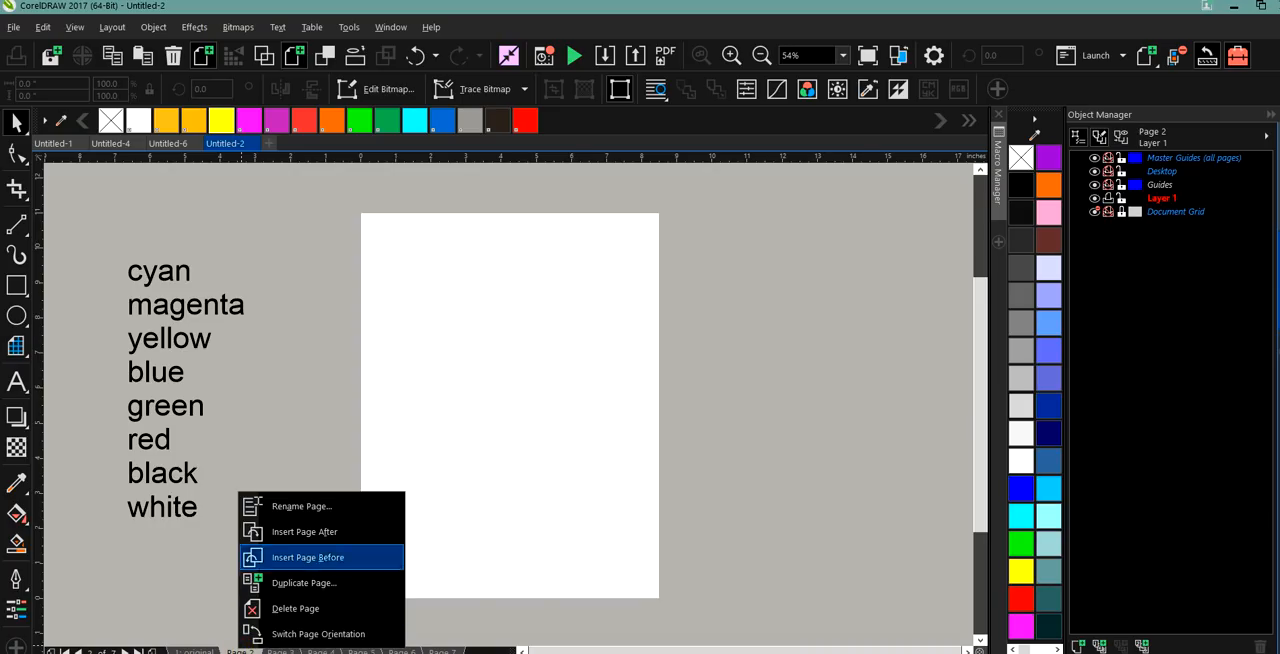
pyautogui.click(277, 506)
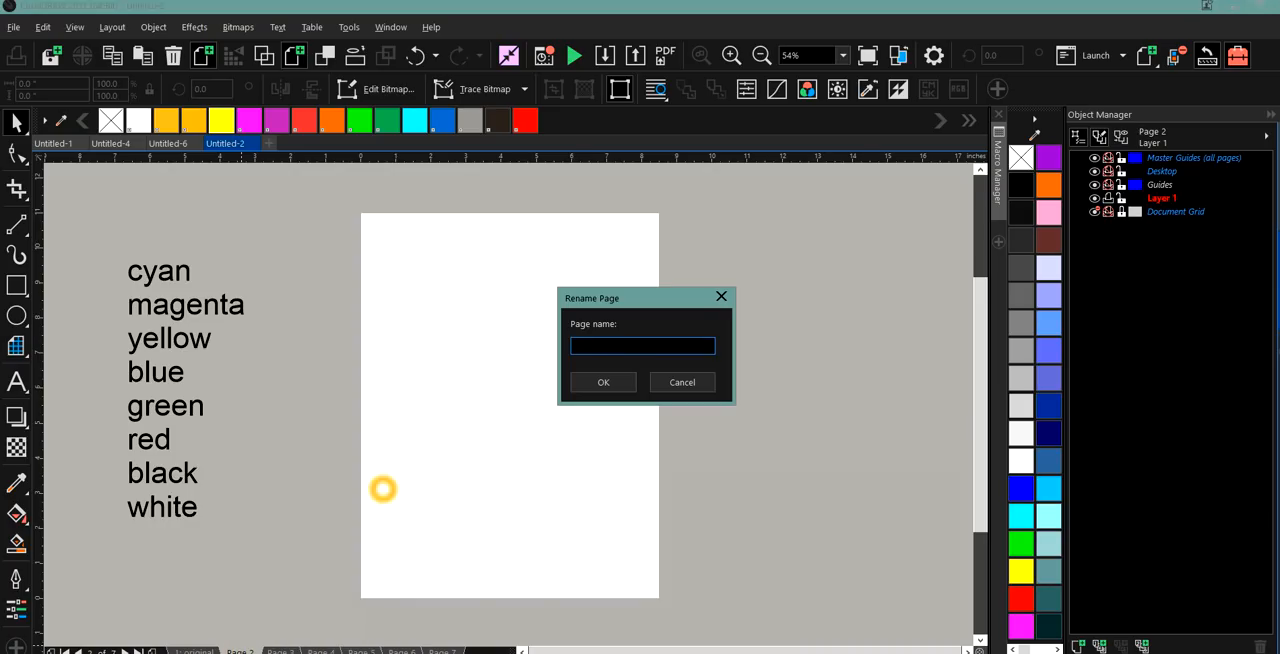
pyautogui.click(583, 366)
pyautogui.write('cyan')
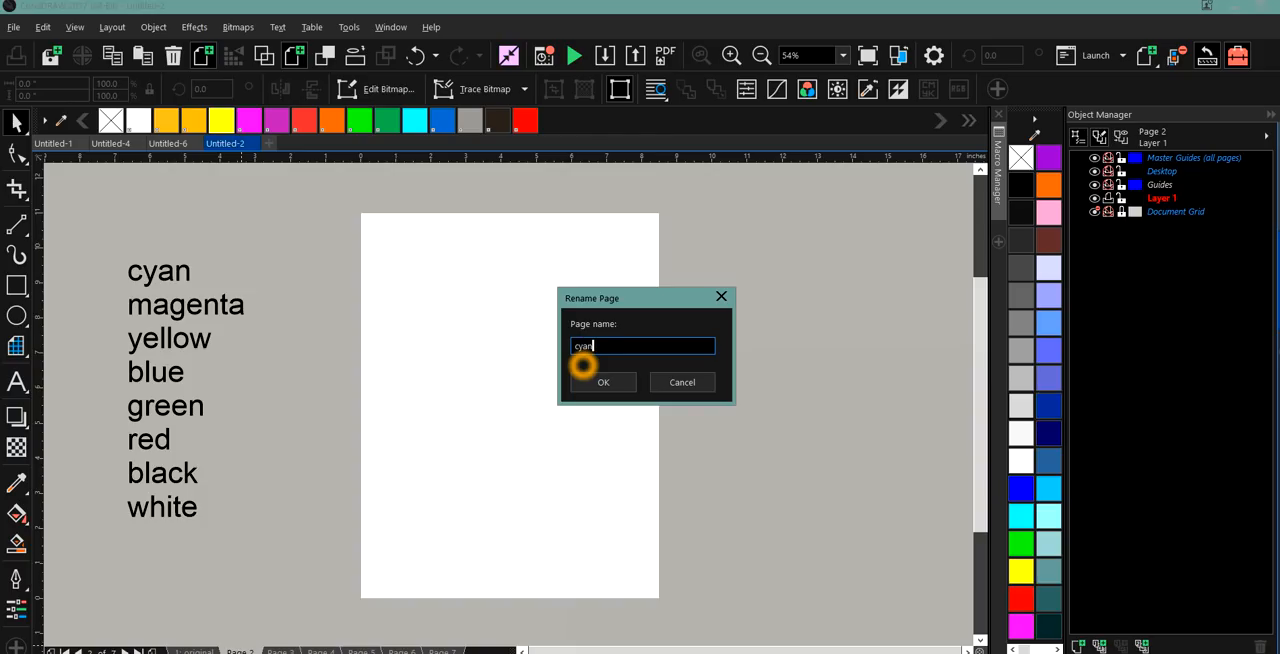
pyautogui.click(588, 383)
pyautogui.click(408, 505)
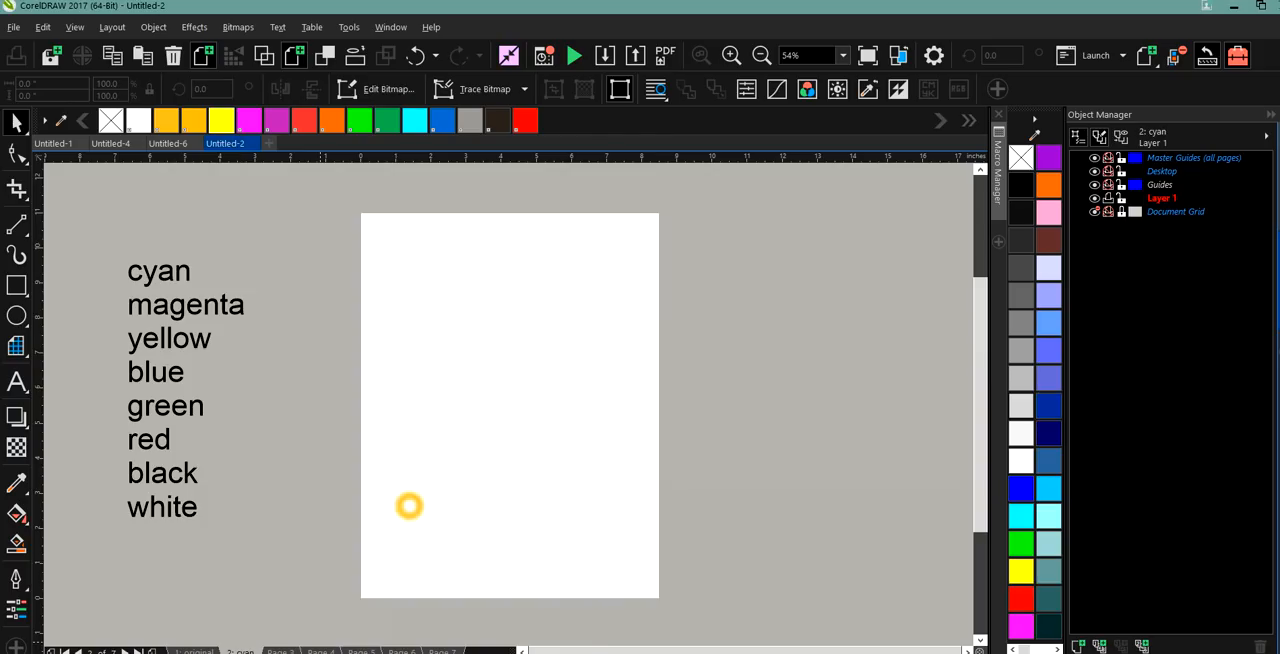
# Rename page 3 as magenta.
pyautogui.rightClick(281, 650)
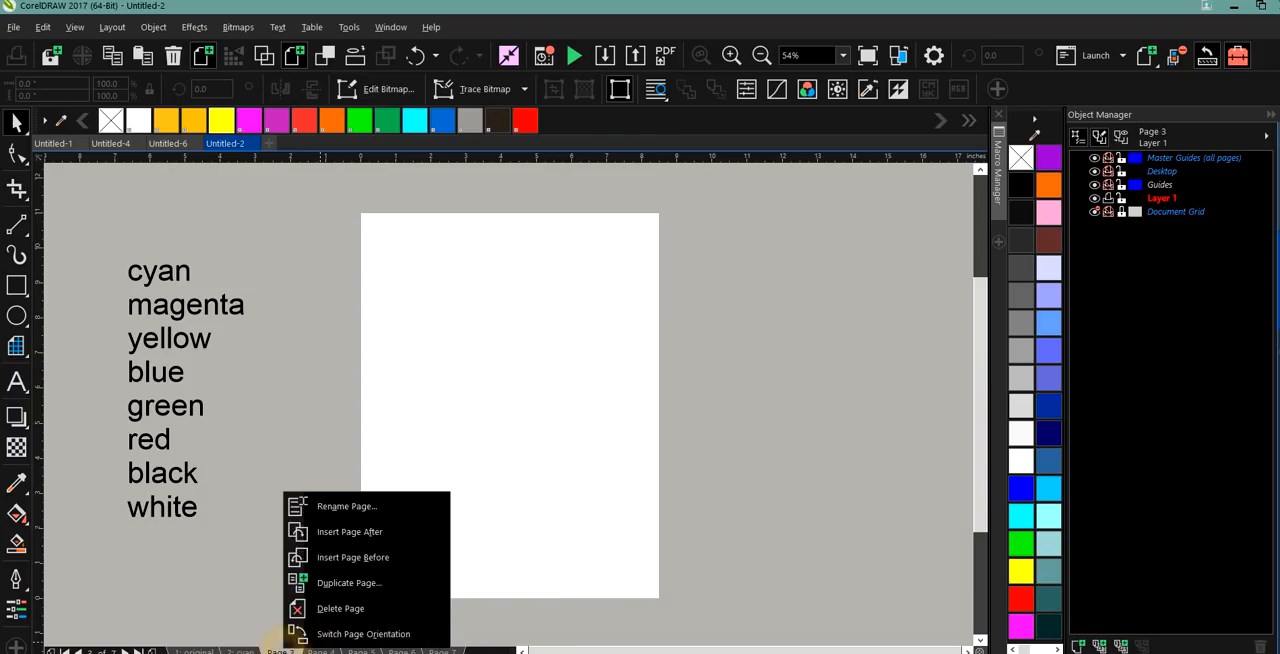
pyautogui.click(330, 506)
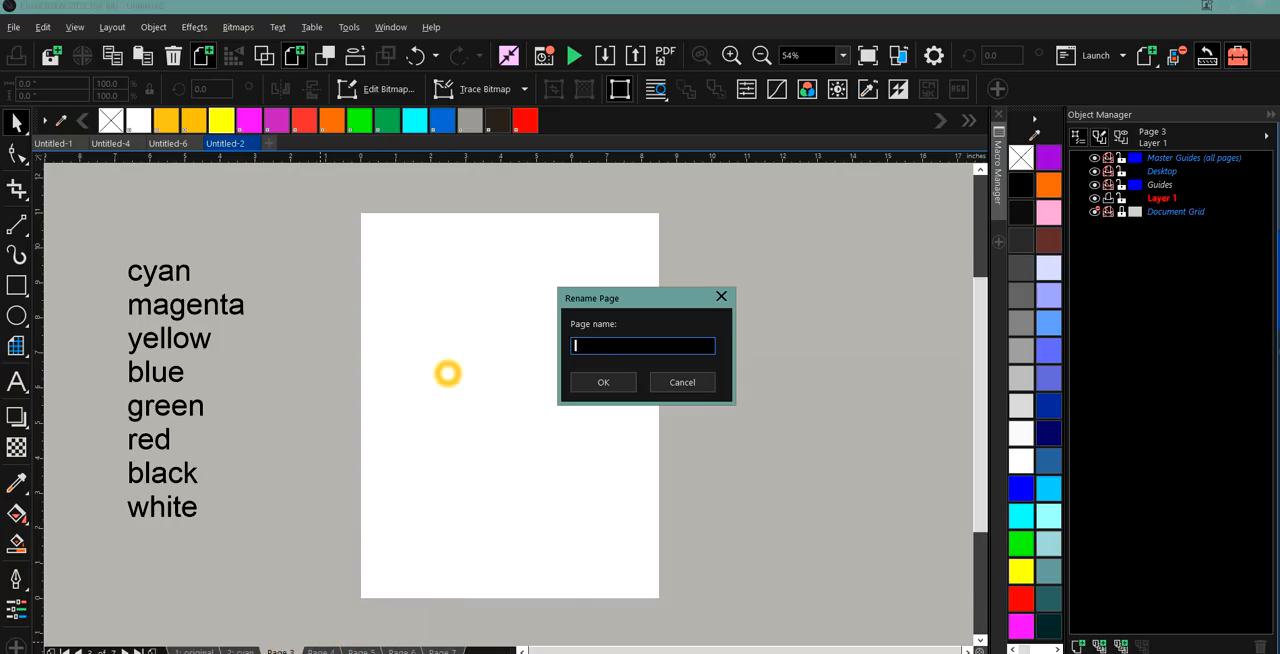
pyautogui.write('magenta')
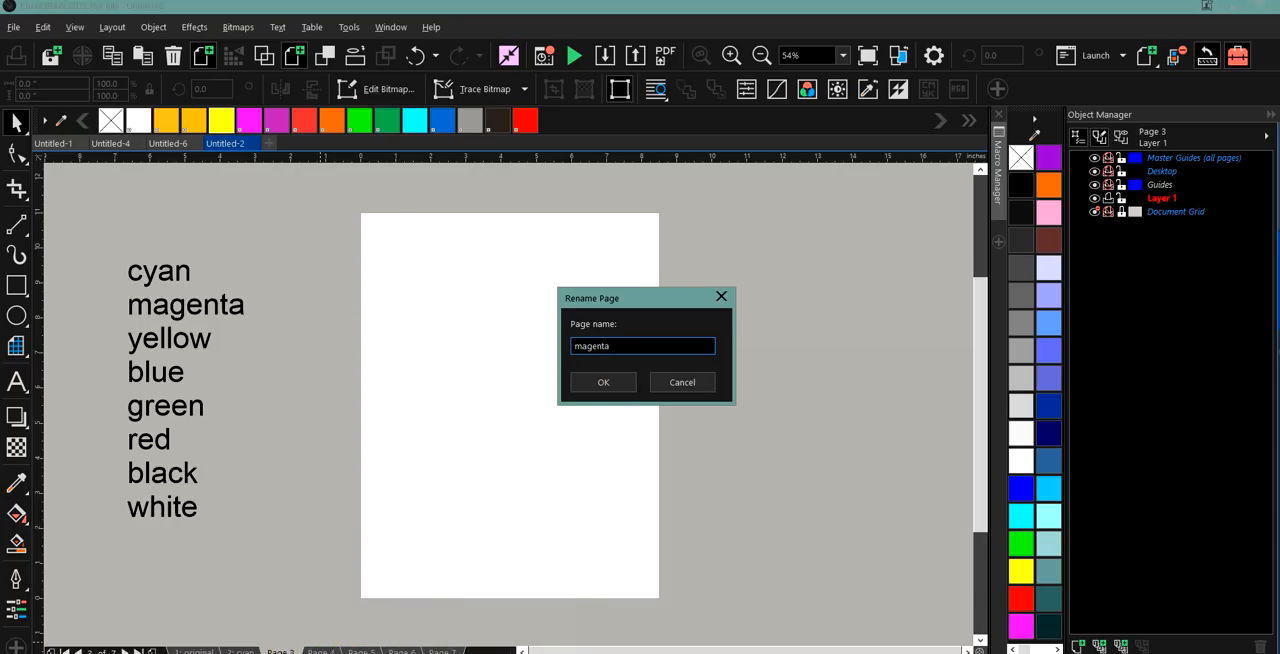
pyautogui.click(612, 380)
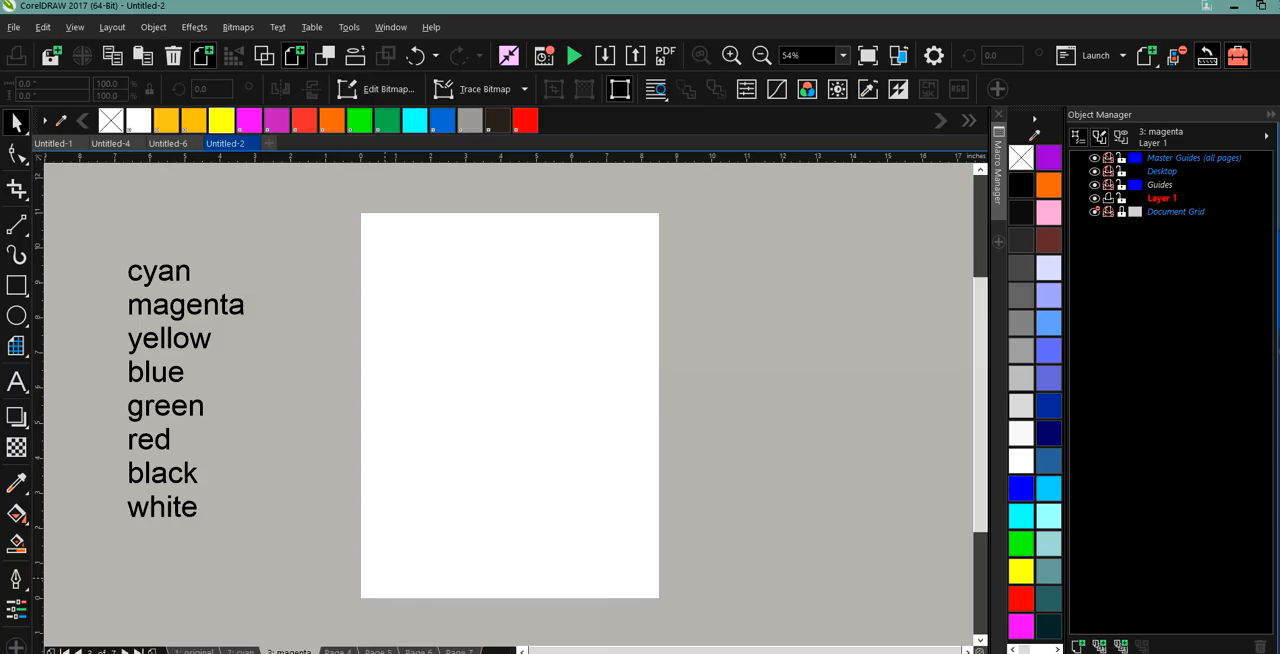
# Rename page 4 as yellow.
pyautogui.click(338, 648)
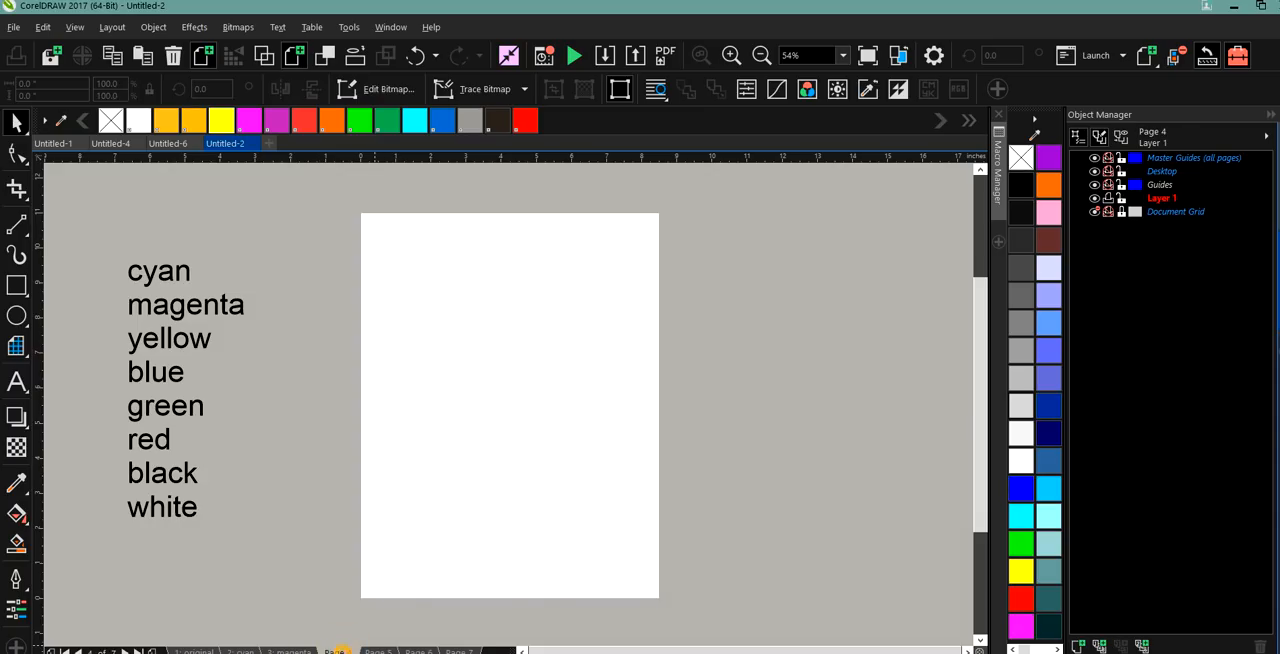
pyautogui.rightClick(338, 648)
pyautogui.click(380, 509)
pyautogui.write('yw')
pyautogui.write('ellow')
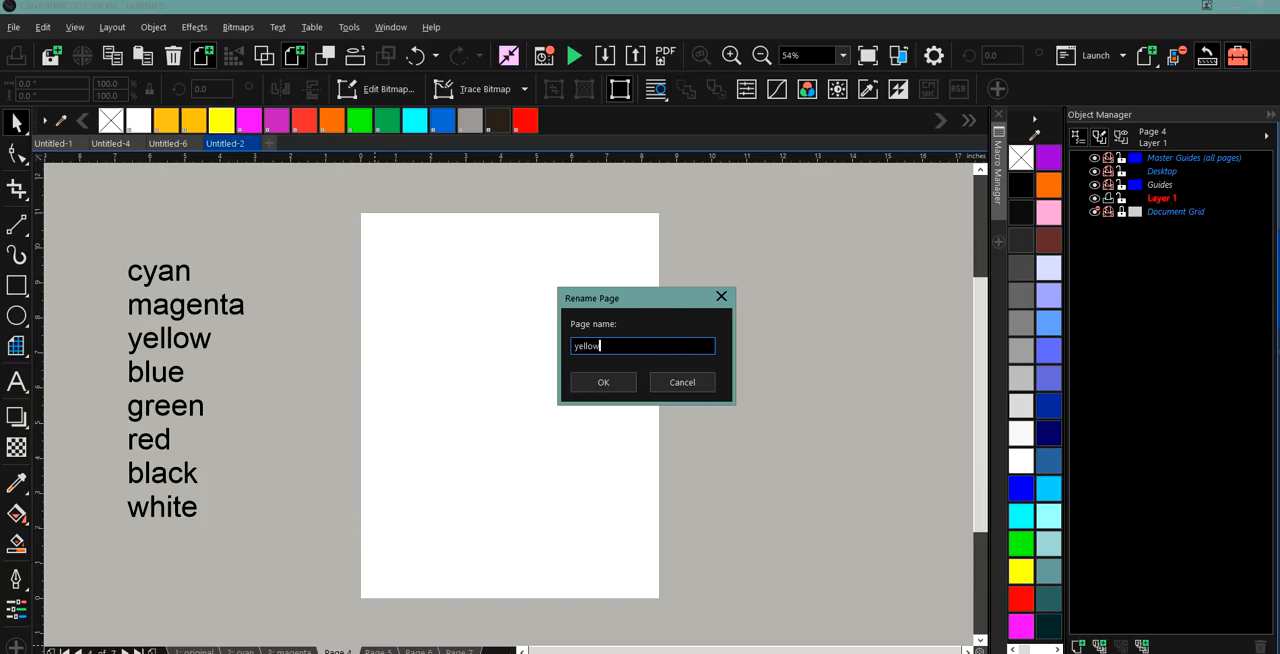
pyautogui.click(606, 381)
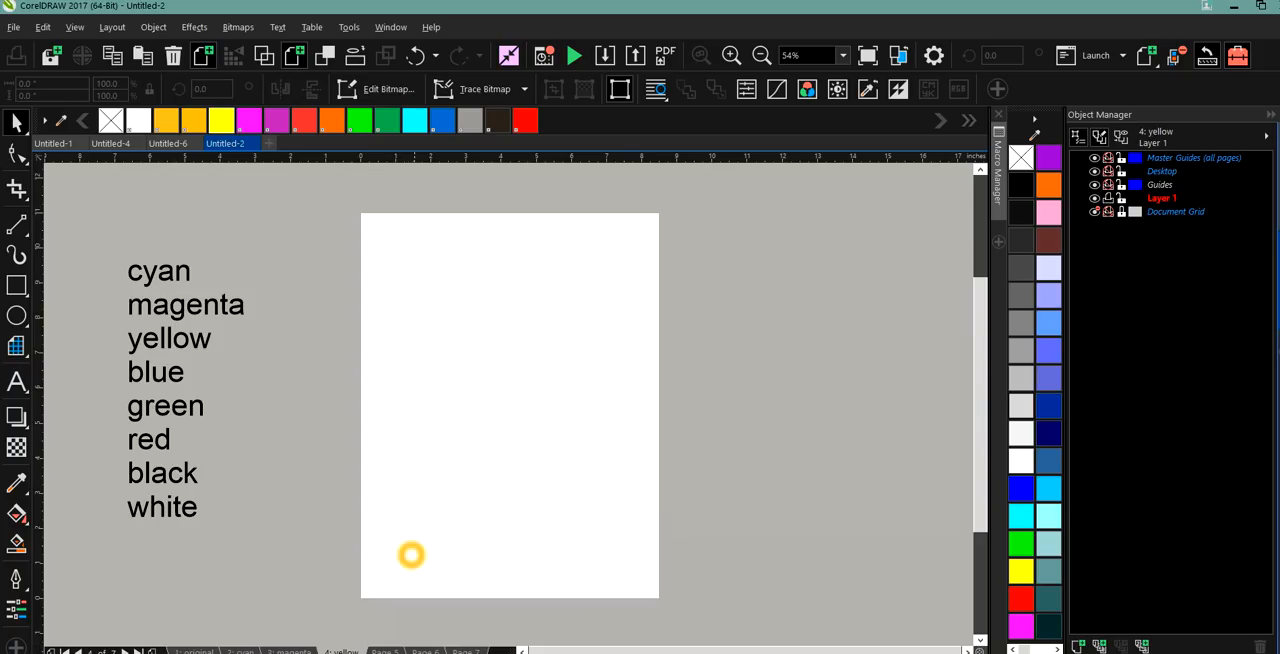
# Rename page 5 as red.
pyautogui.click(382, 651)
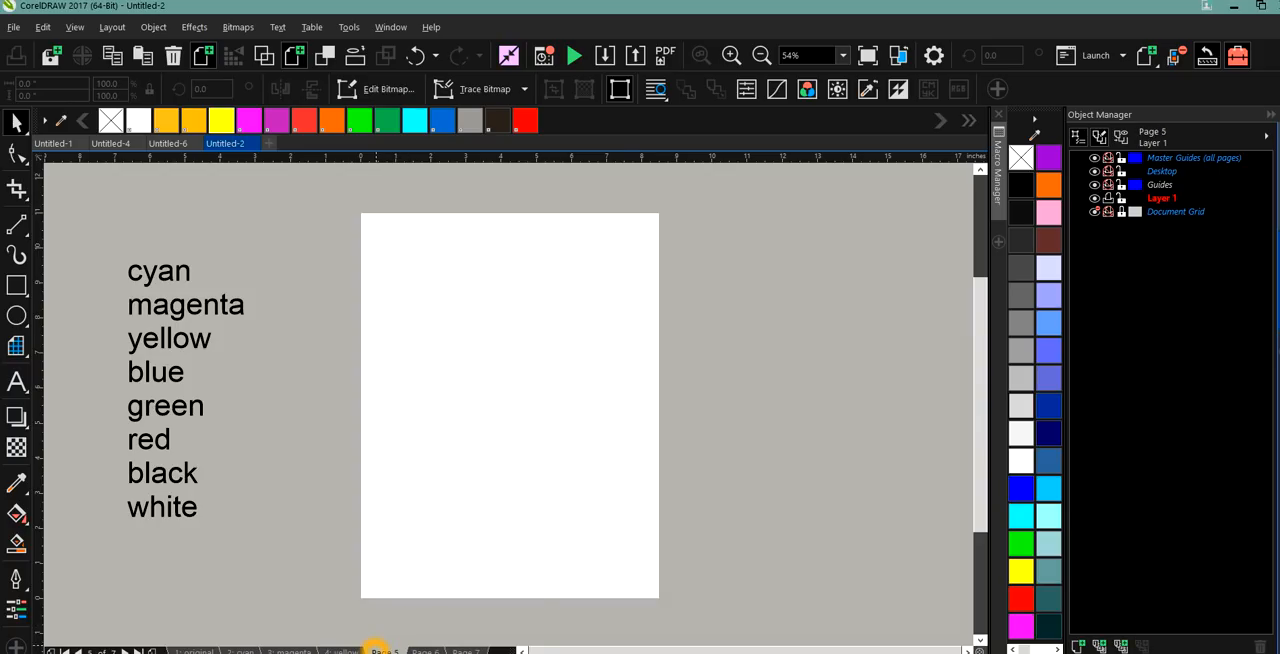
pyautogui.rightClick(376, 648)
pyautogui.click(420, 508)
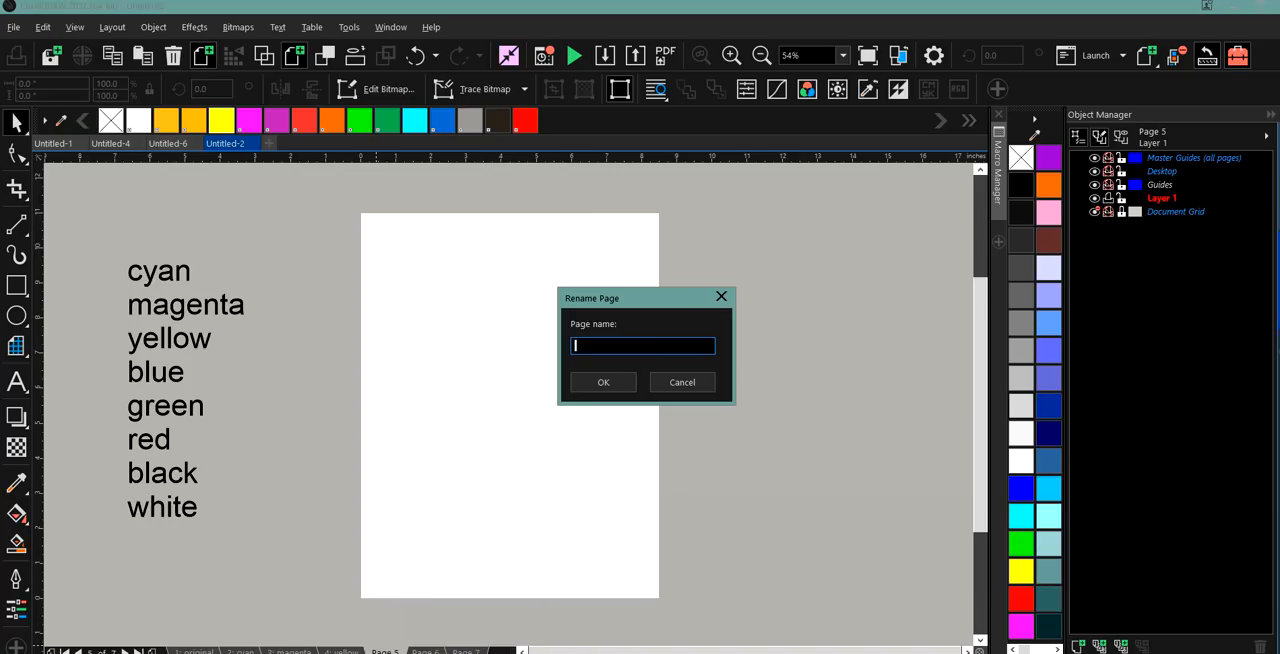
pyautogui.write('red')
pyautogui.click(603, 382)
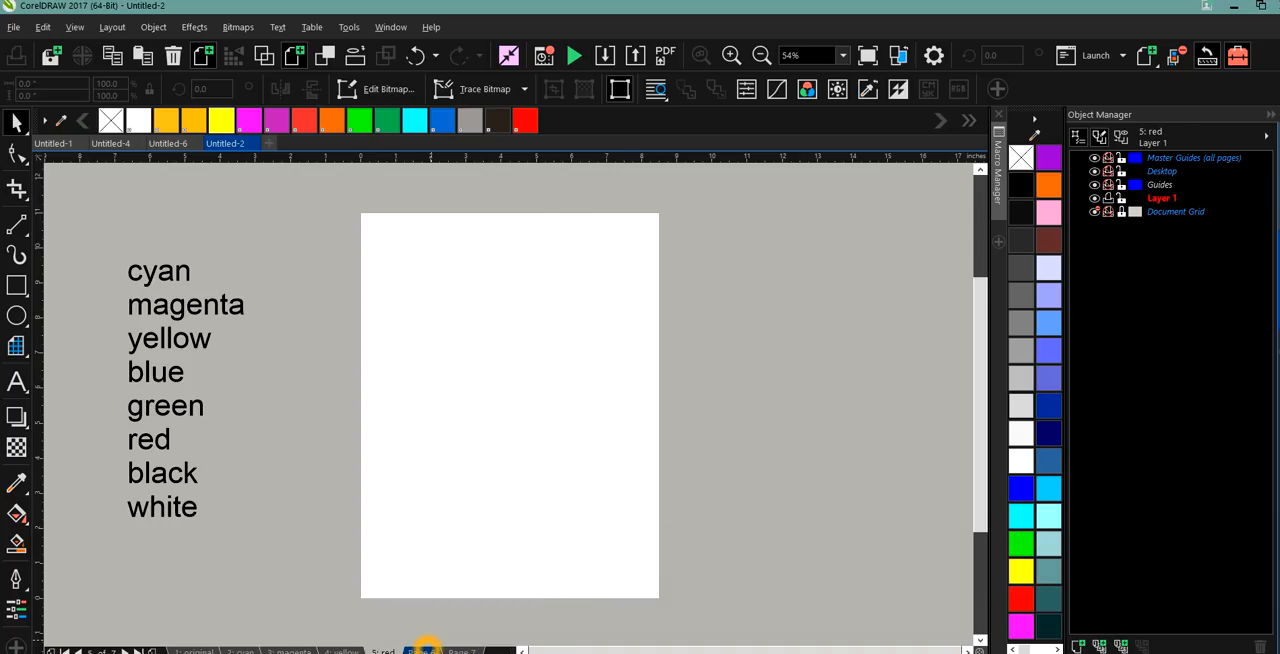
# Rename page 6 as green.
pyautogui.rightClick(424, 646)
pyautogui.click(469, 505)
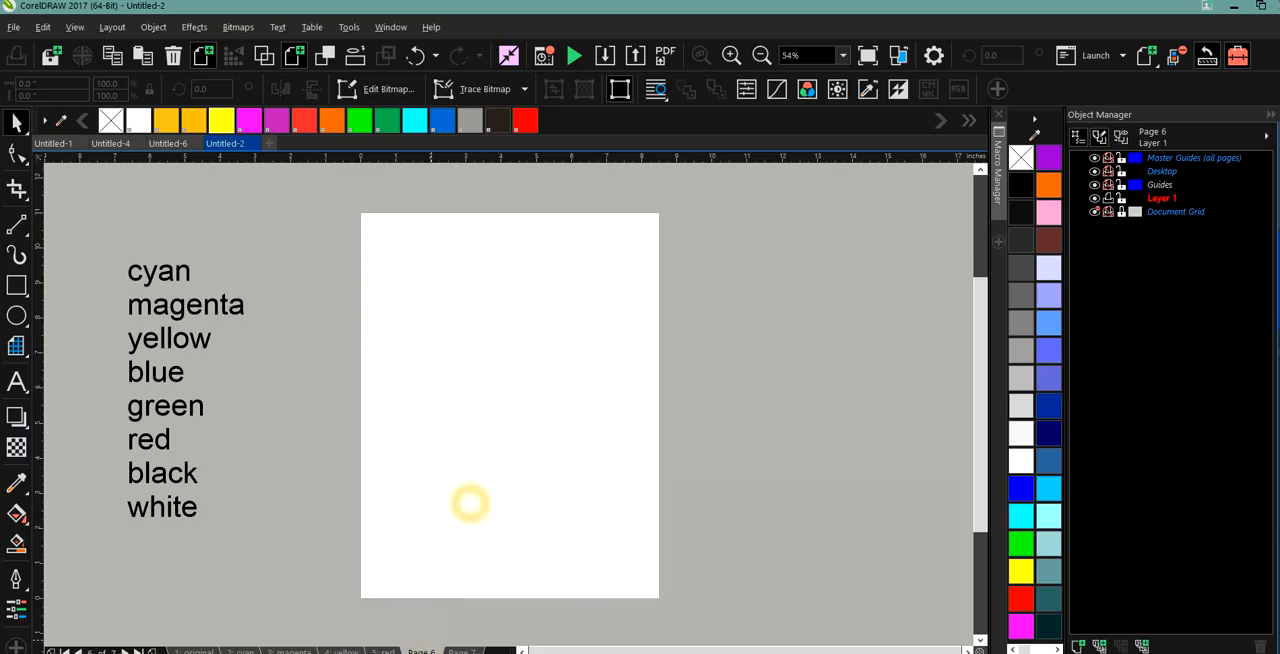
pyautogui.write('green')
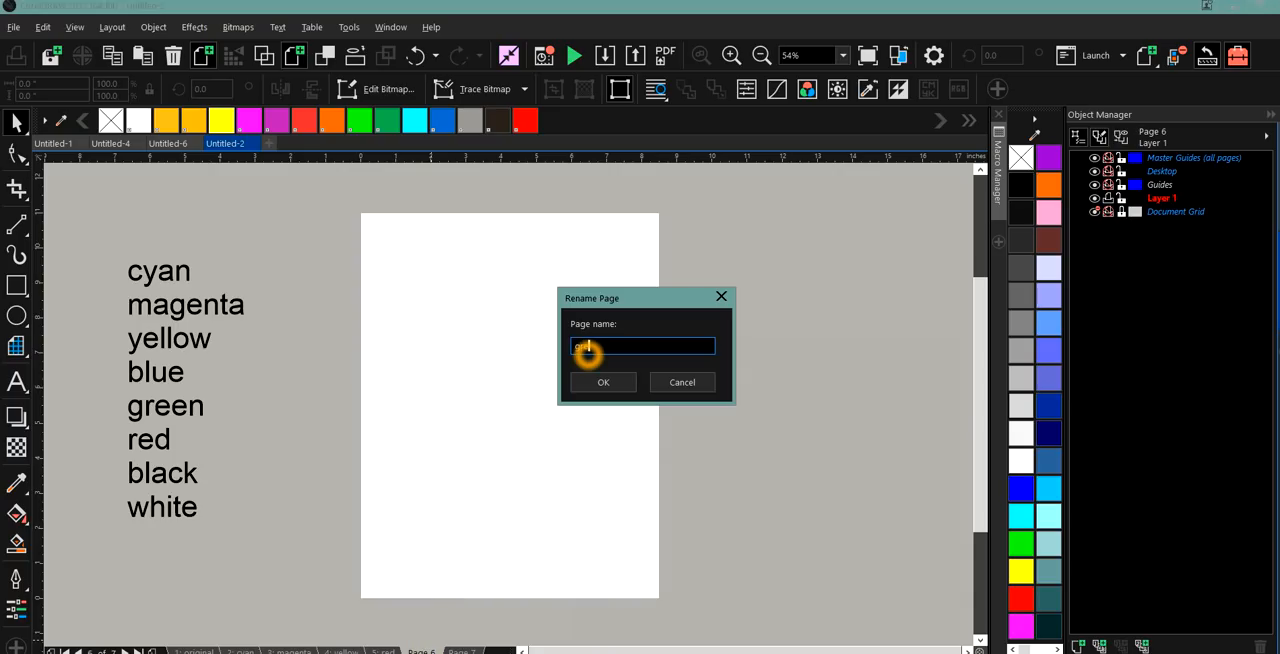
pyautogui.click(603, 382)
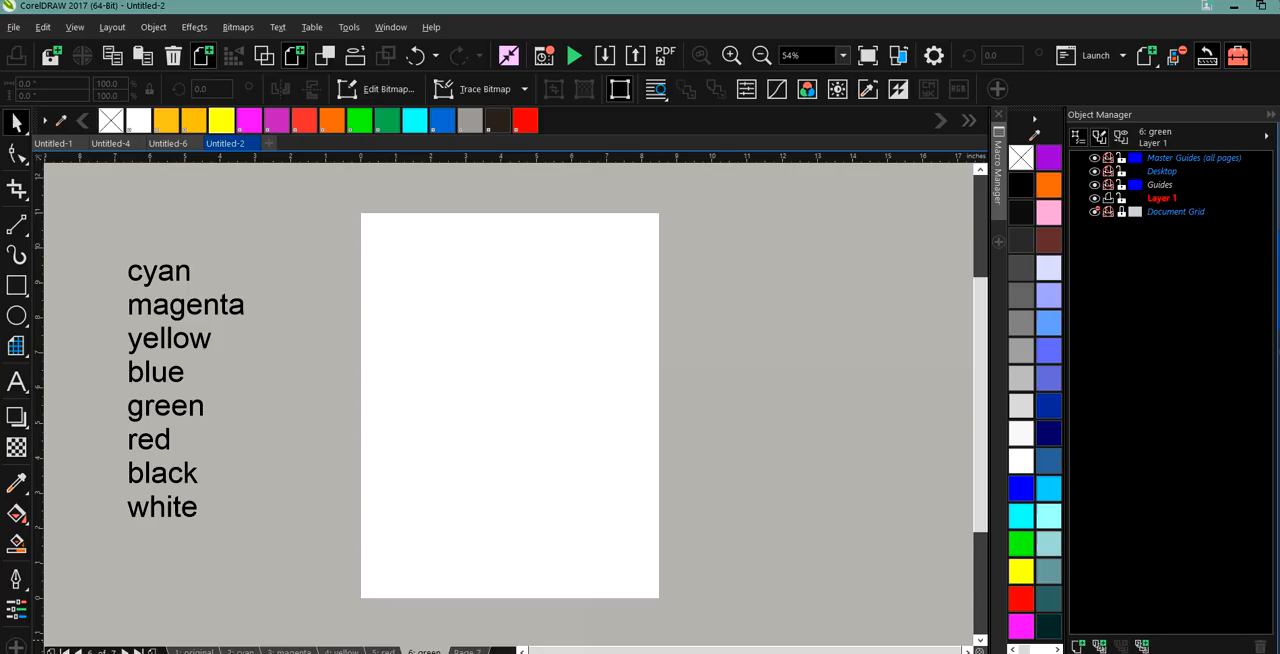
# Rename page 7 as blue.
pyautogui.click(467, 650)
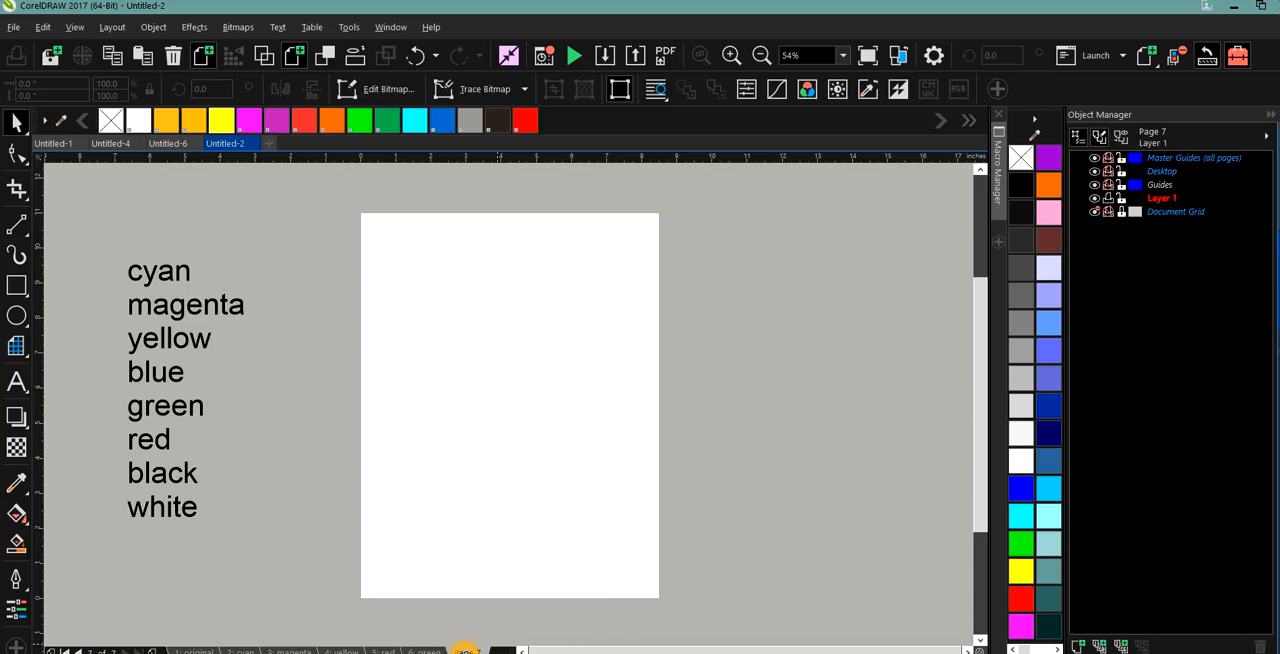
pyautogui.rightClick(466, 650)
pyautogui.click(518, 505)
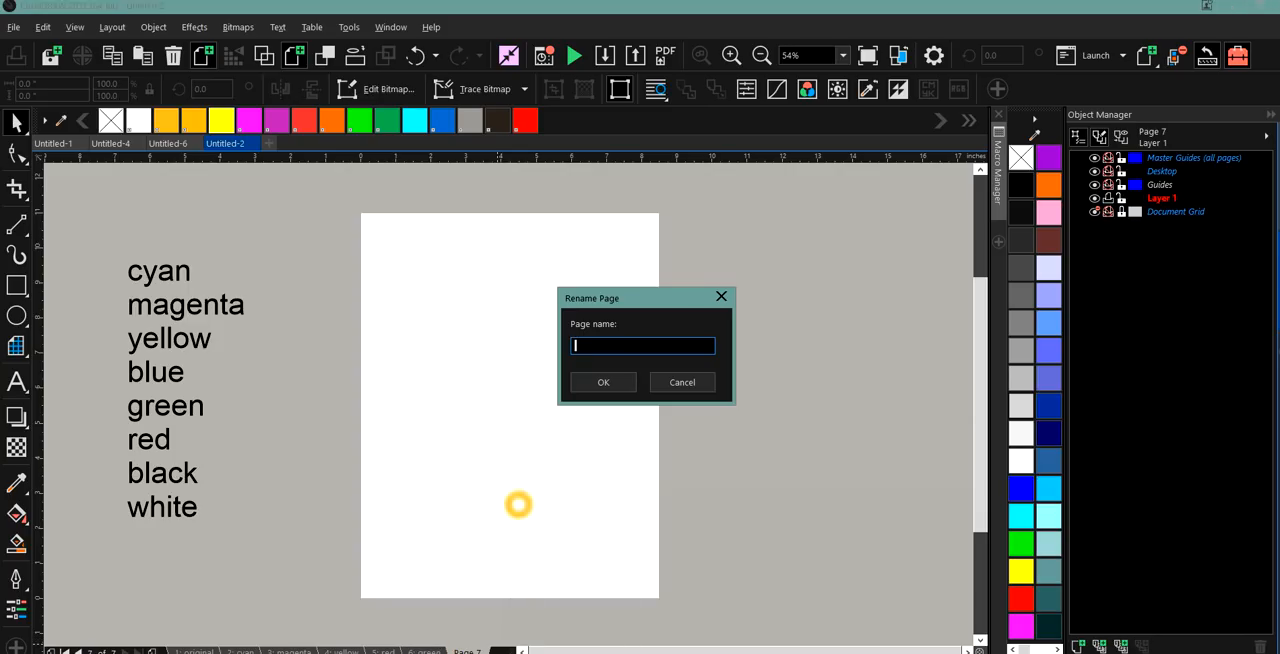
pyautogui.click(609, 350)
pyautogui.write('blue')
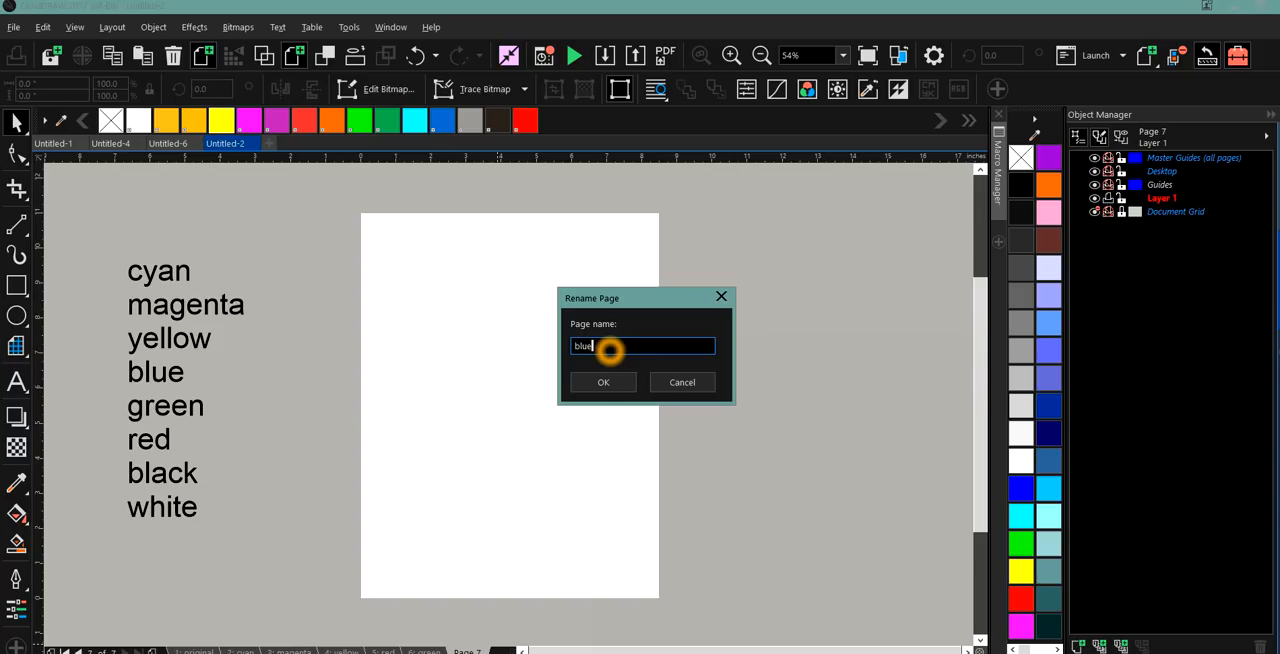
pyautogui.click(617, 379)
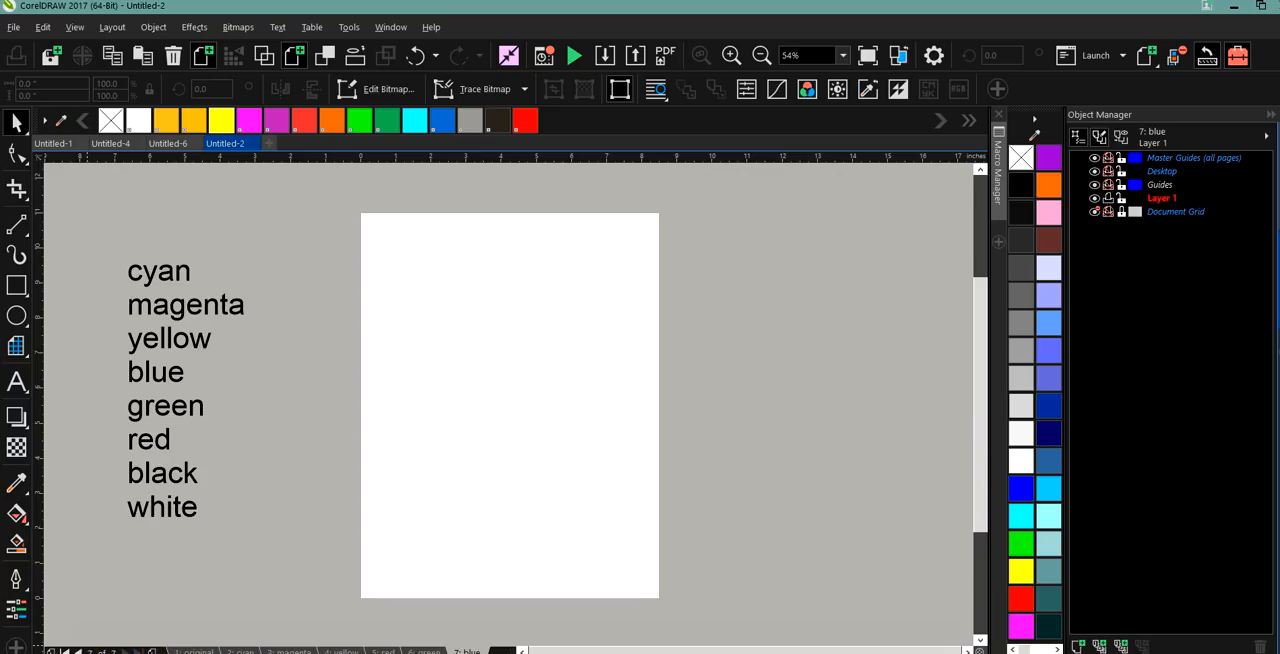
# Add an eighth page after the blue page and rename it as black.
pyautogui.click(152, 651)
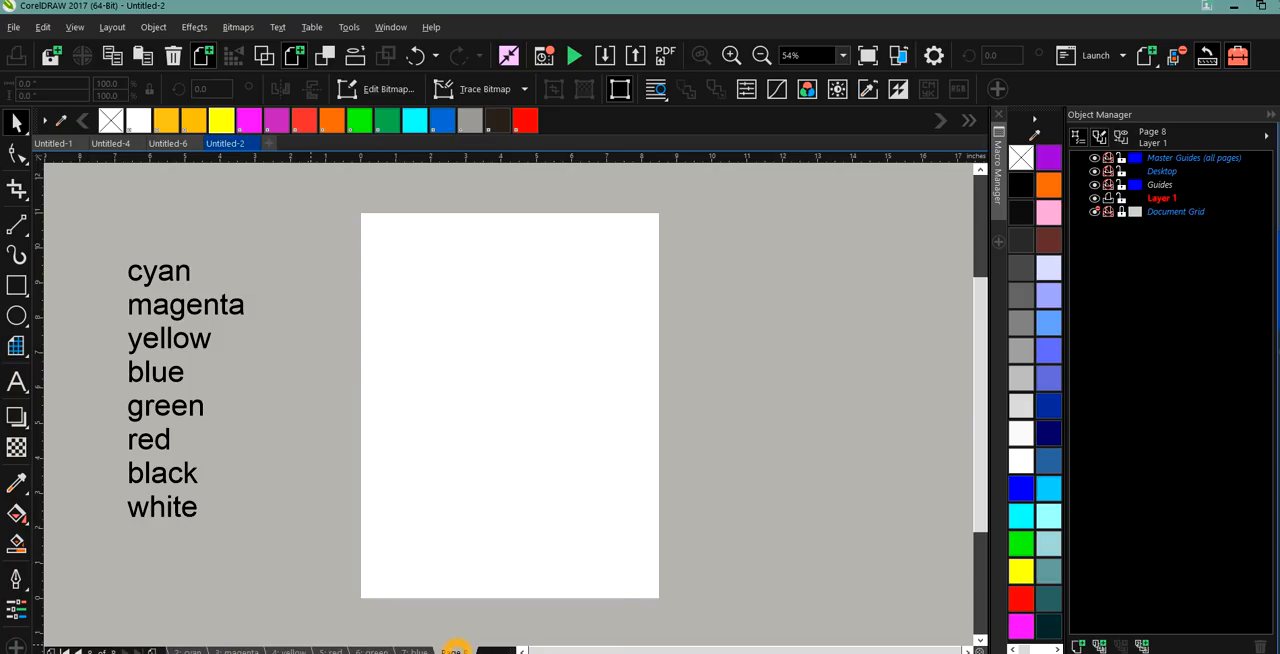
pyautogui.rightClick(455, 651)
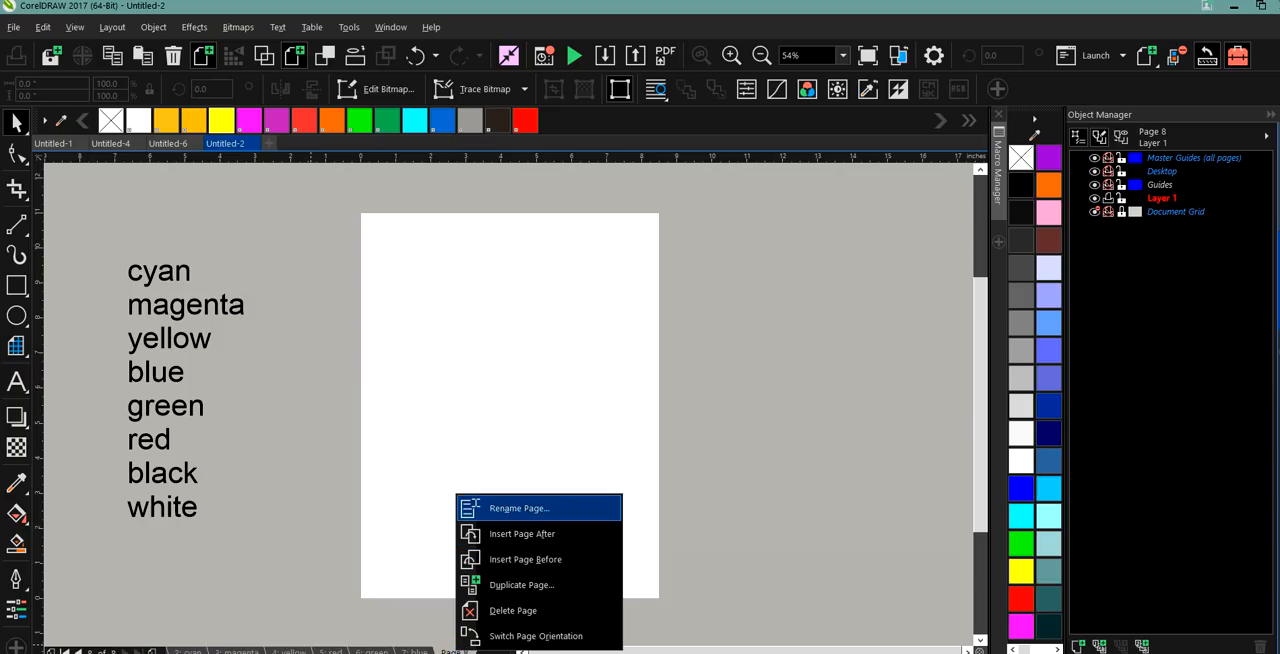
pyautogui.click(513, 508)
pyautogui.write('black')
pyautogui.click(600, 381)
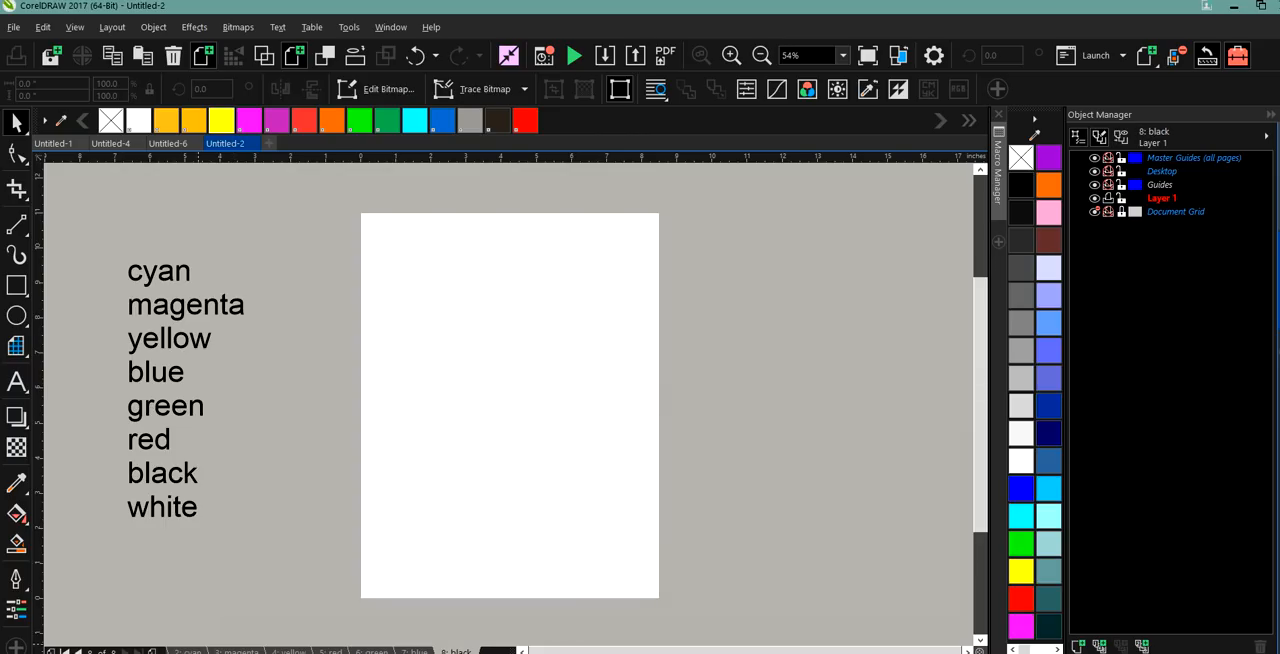
# Return to the original page and add the text "tone curve" to the right of the page, enlarged to about 67 pt.
pyautogui.click(70, 651)
pyautogui.click(505, 330)
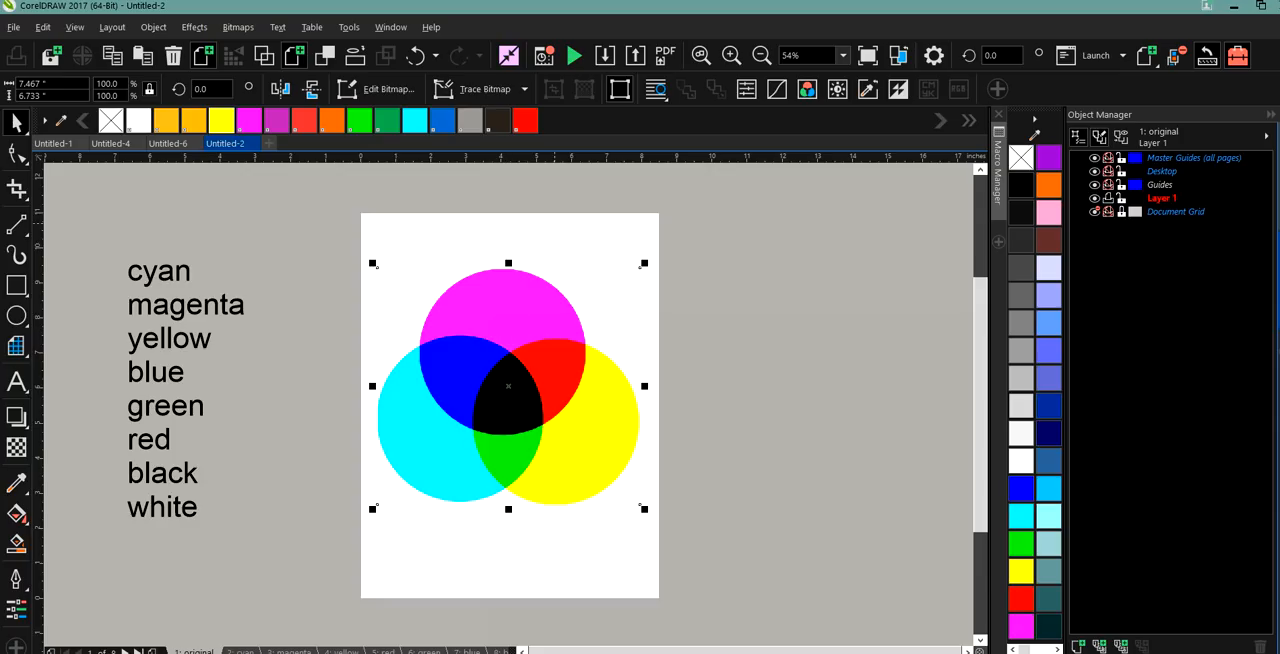
pyautogui.click(576, 418)
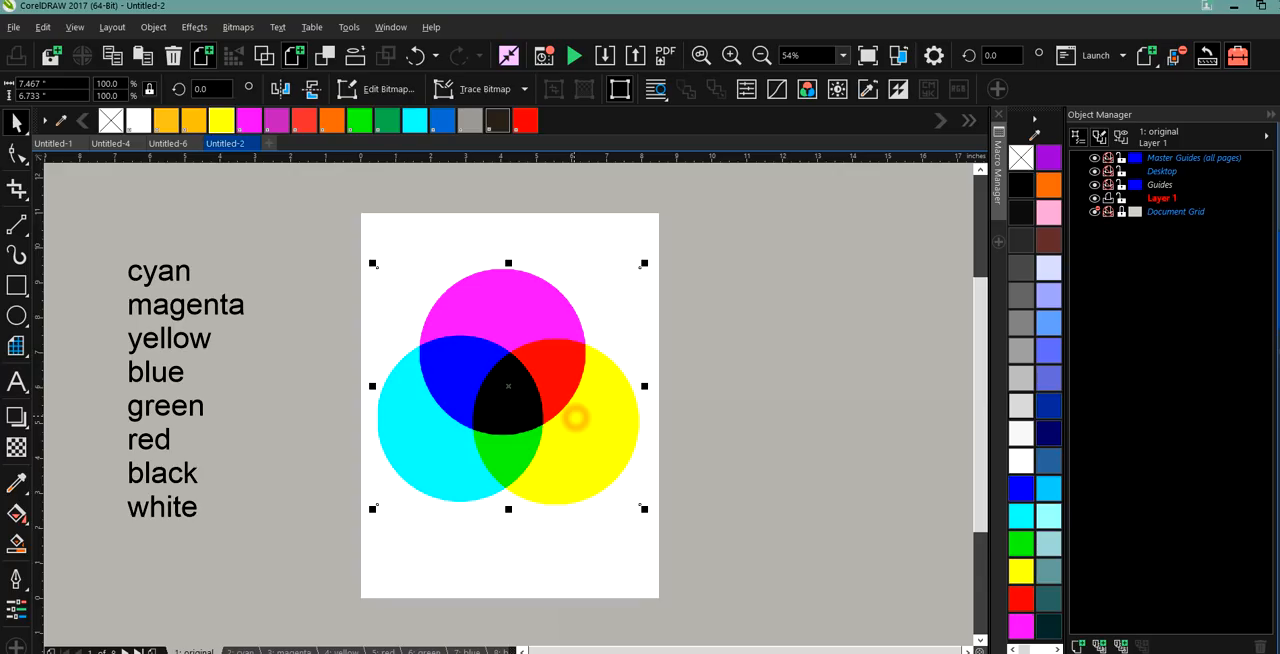
pyautogui.press('F8')
pyautogui.click(732, 268)
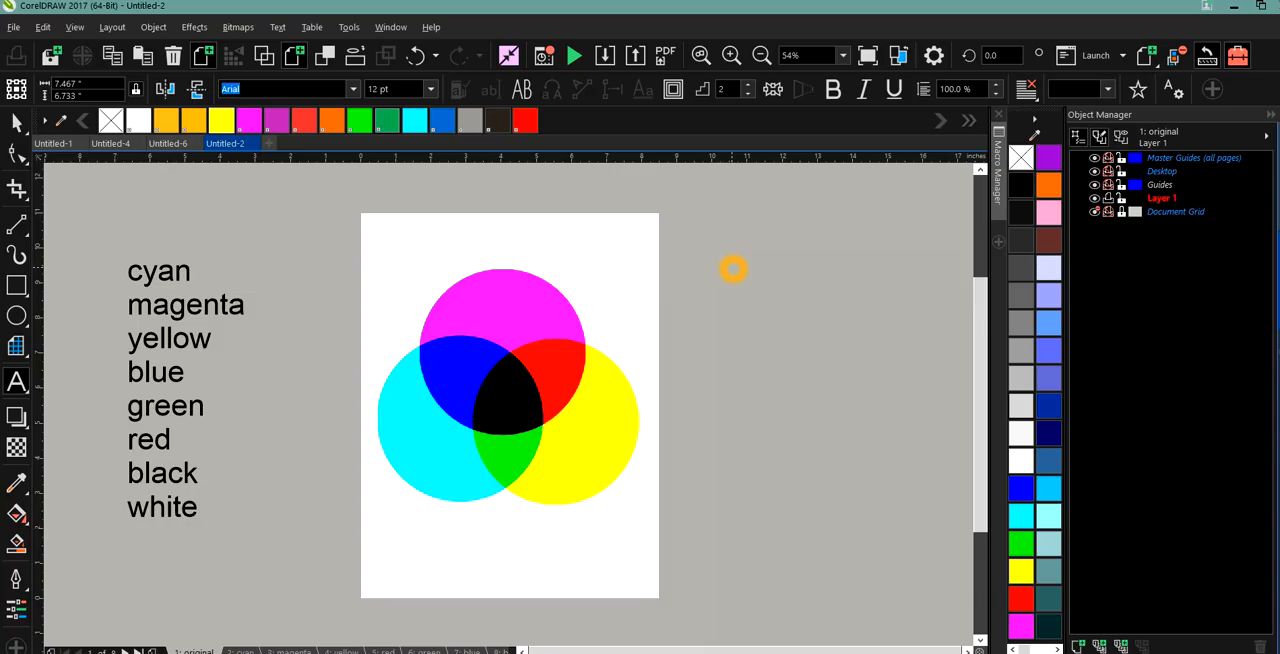
pyautogui.write('tone curve')
pyautogui.moveTo(790, 273); pyautogui.dragTo(889, 331)
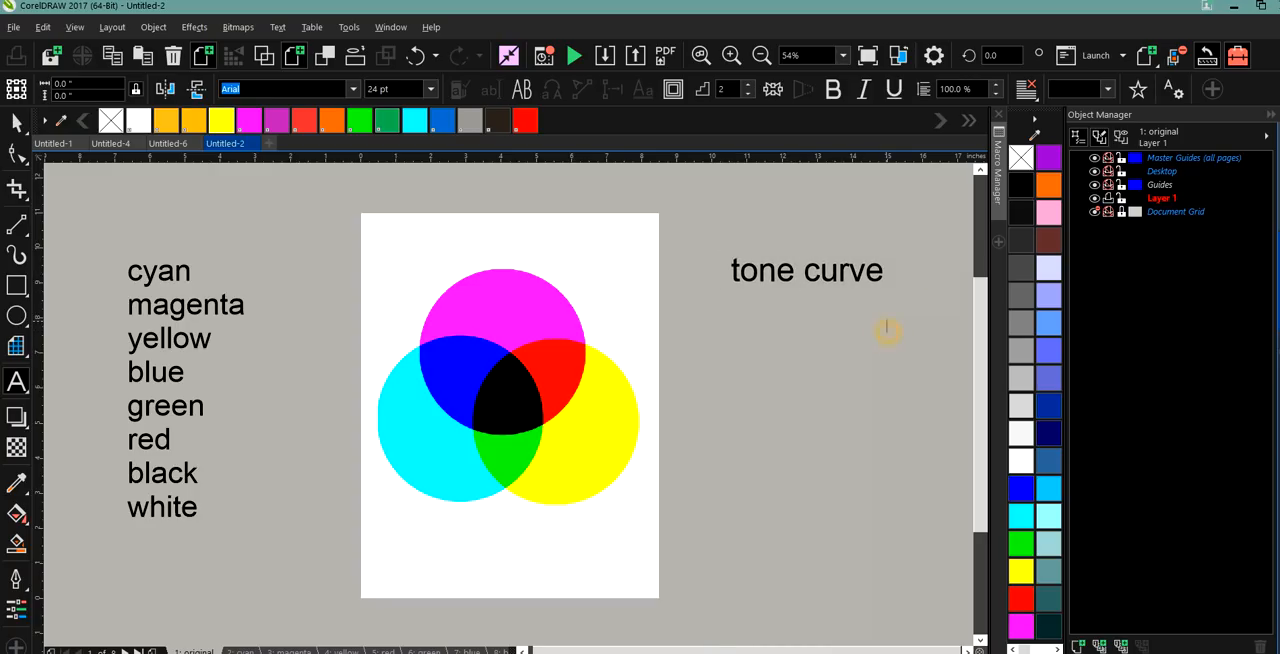
# Add "channel mixer" as a second line below the tone curve text.
pyautogui.click(880, 268)
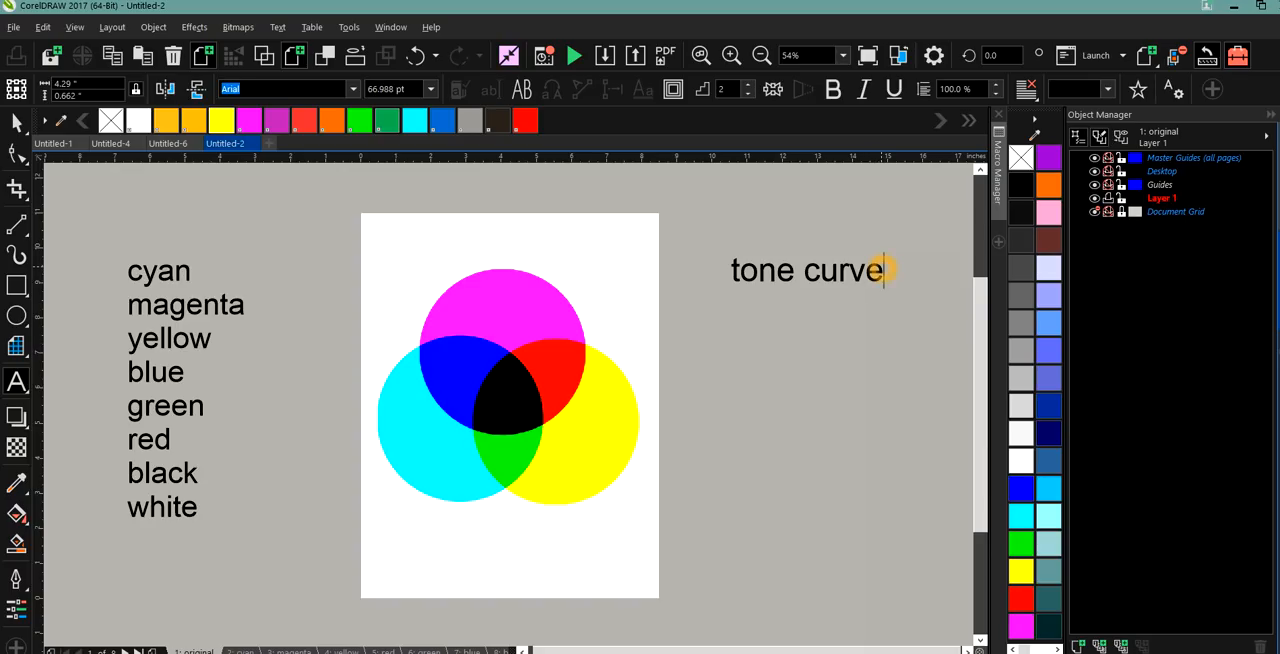
pyautogui.press('Return')
pyautogui.write('channel mi')
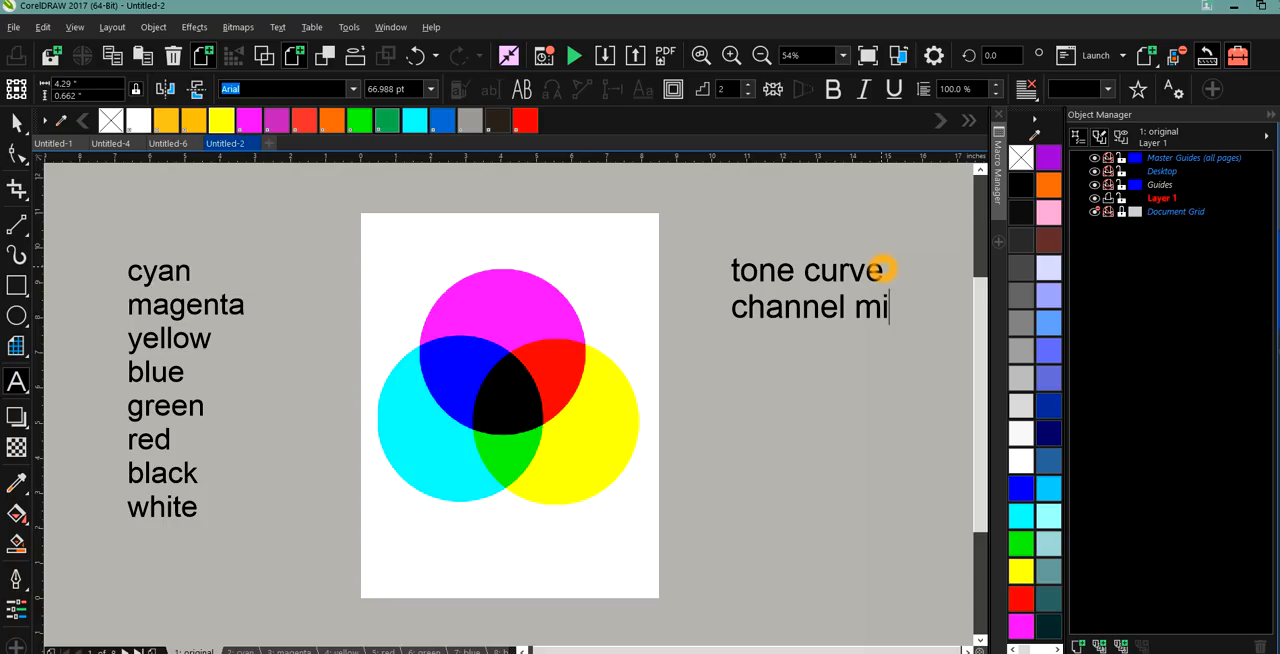
pyautogui.write('xer')
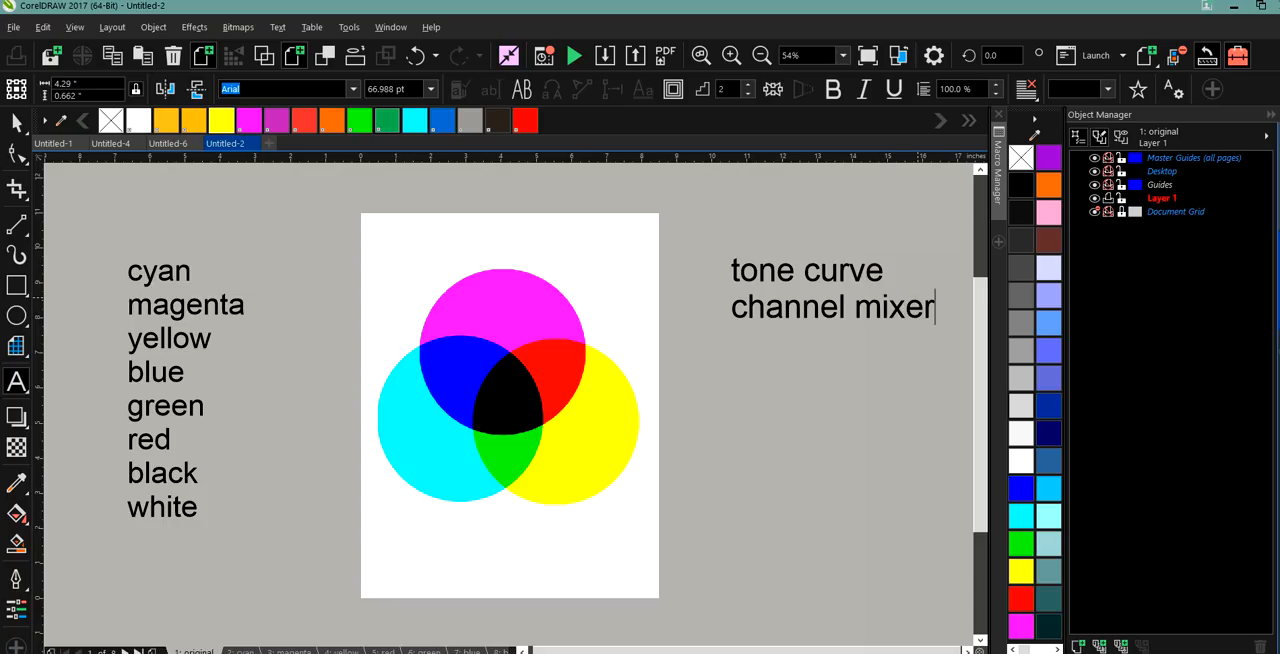
# Add "BCI" as a third line below channel mixer and finish editing the text.
pyautogui.press('Return')
pyautogui.write('b')
pyautogui.press('BackSpace')
pyautogui.write('B')
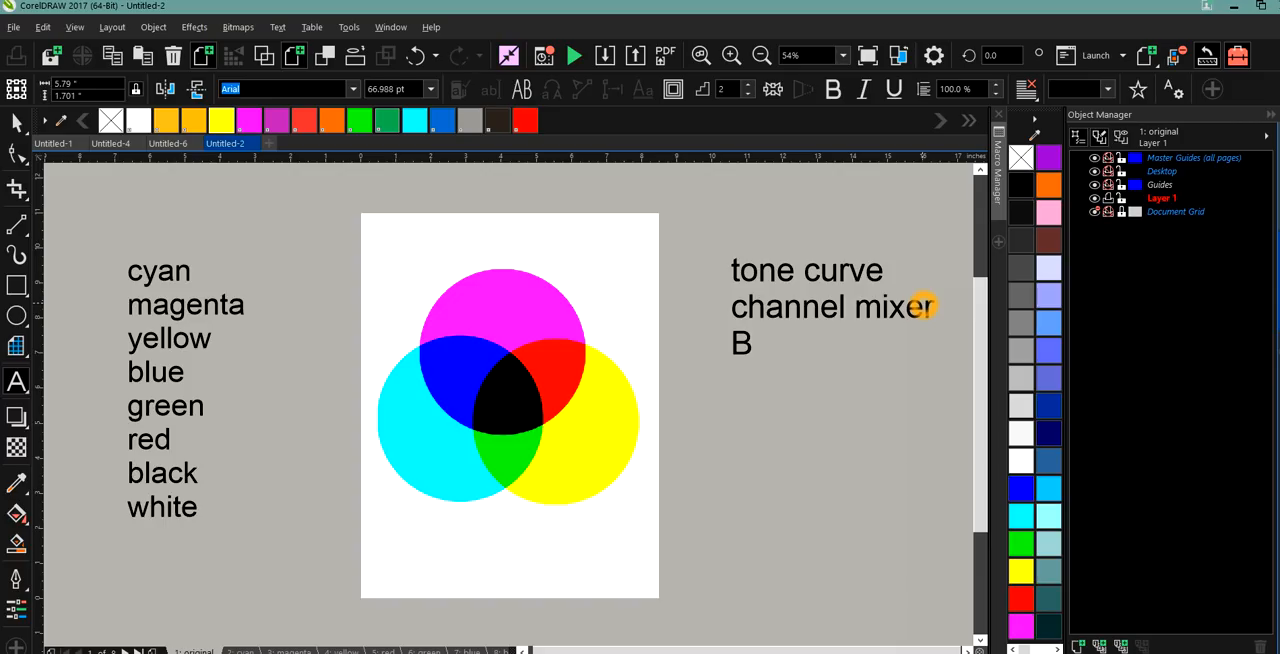
pyautogui.write('CI')
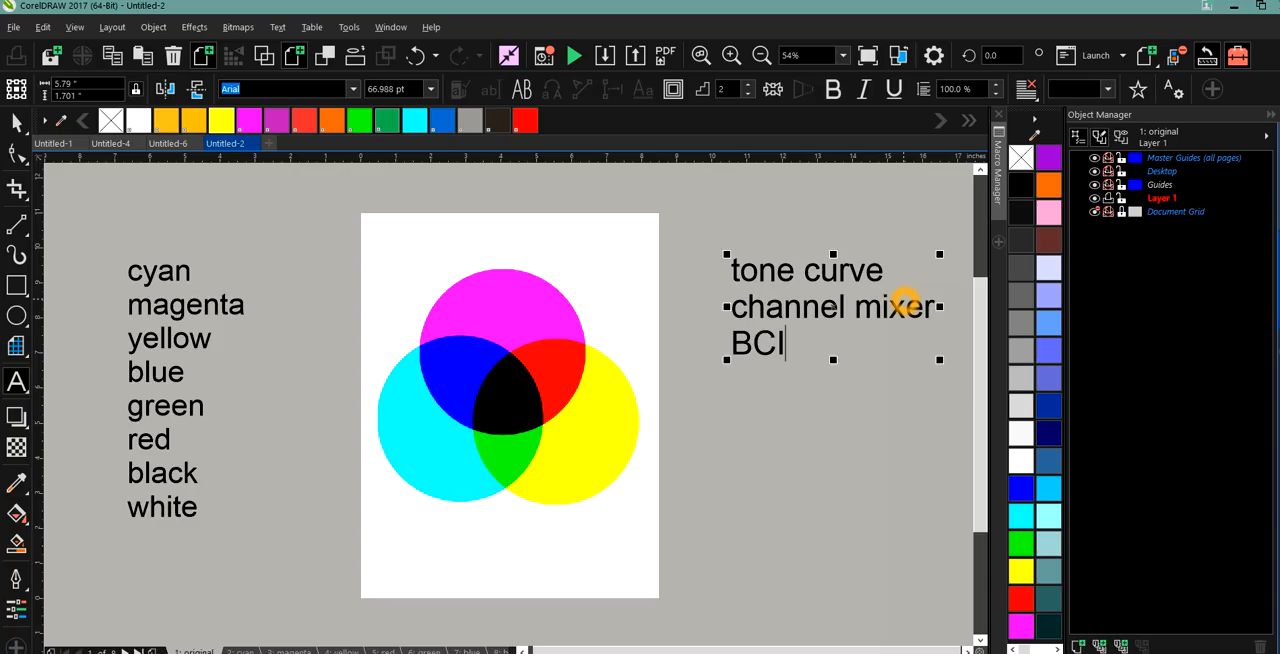
pyautogui.press('Escape')
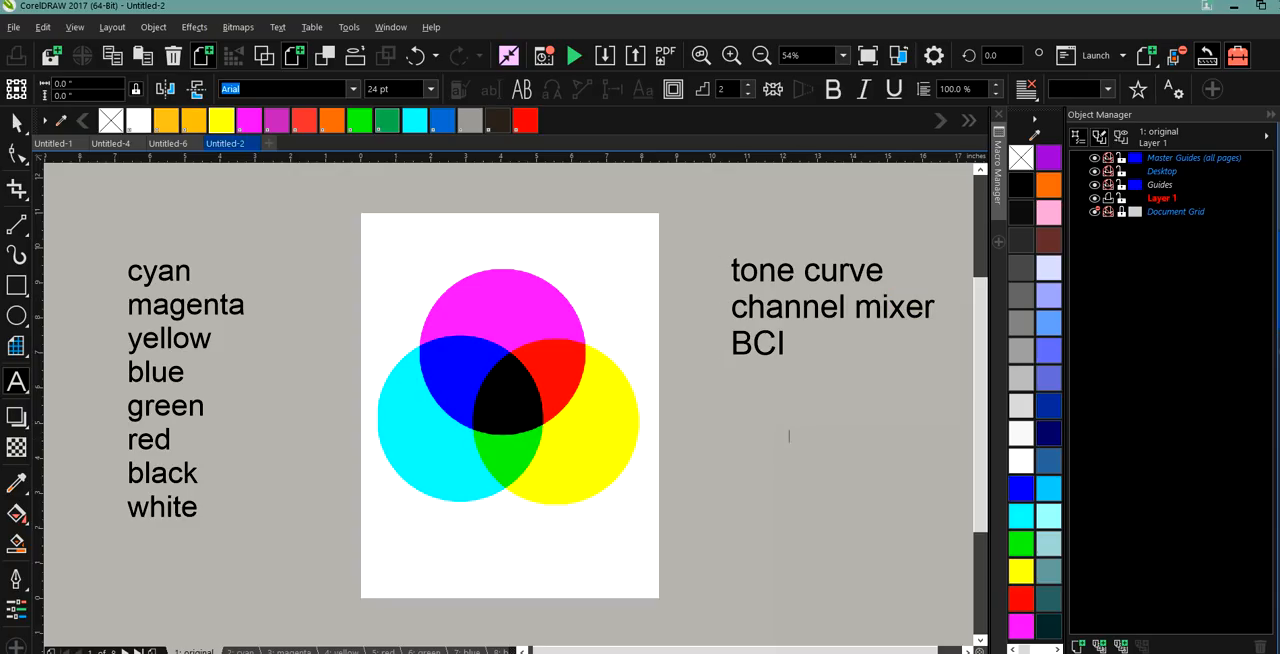
# Select the bitmap of overlapping circles and open the Tone Curve adjustment for it.
pyautogui.click(16, 121)
pyautogui.click(517, 327)
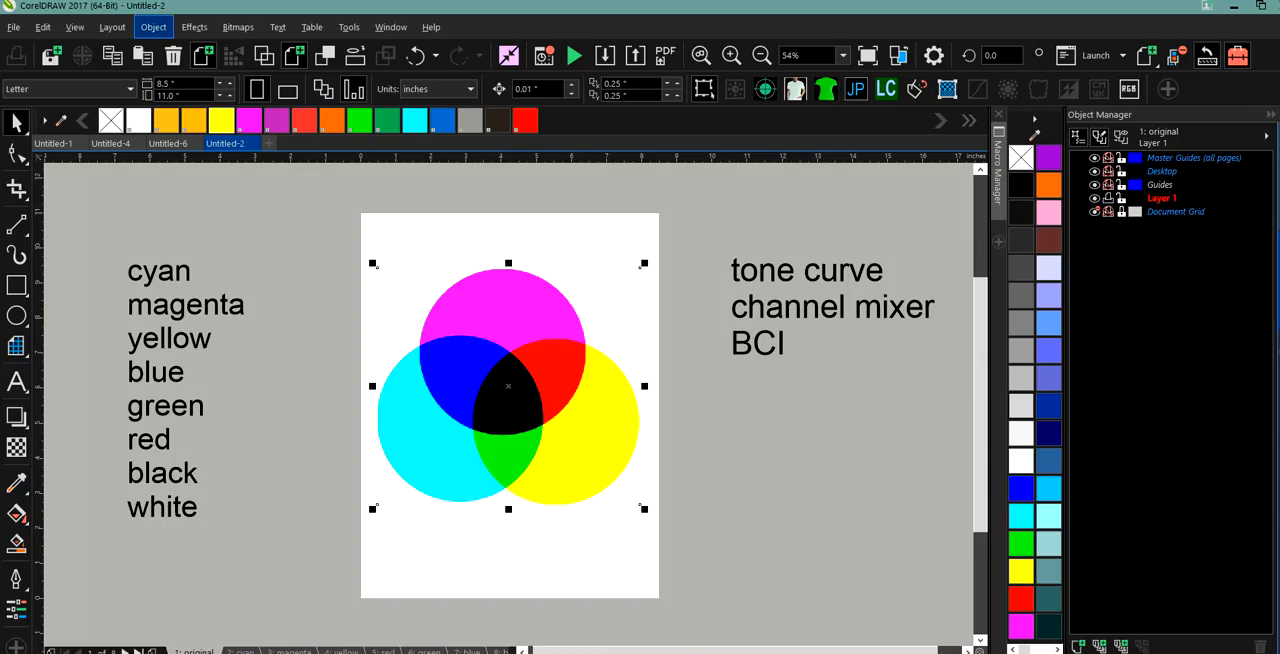
pyautogui.click(155, 28)
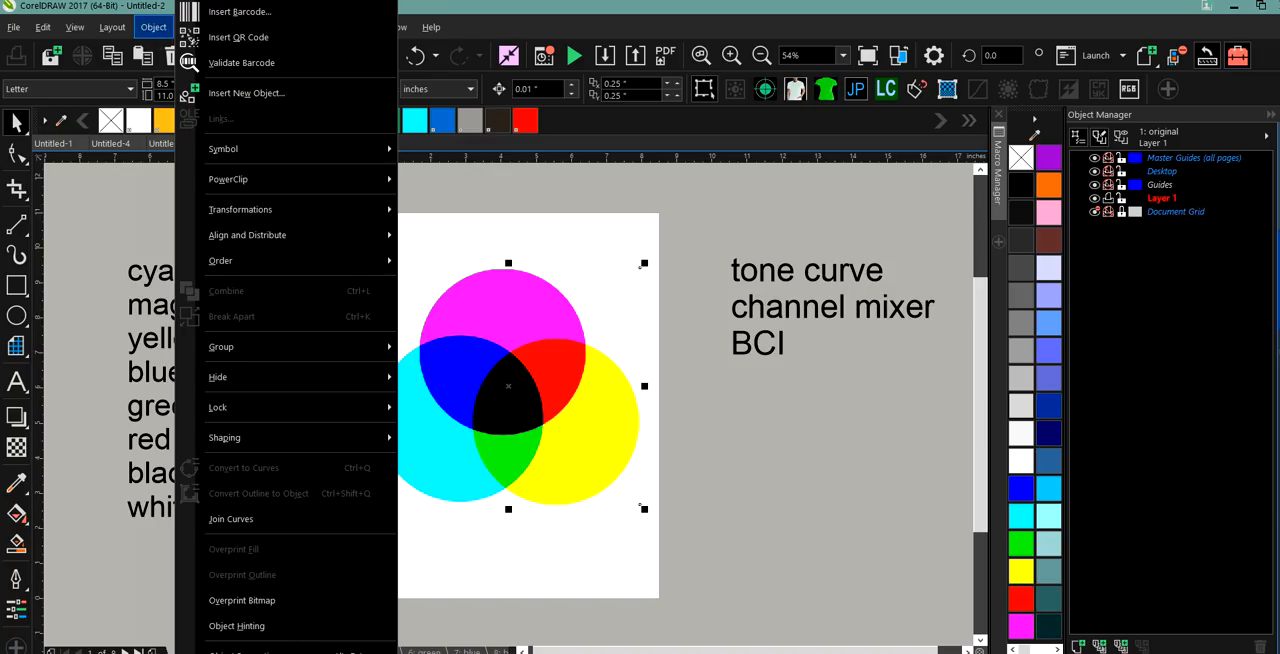
pyautogui.click(153, 30)
pyautogui.click(154, 30)
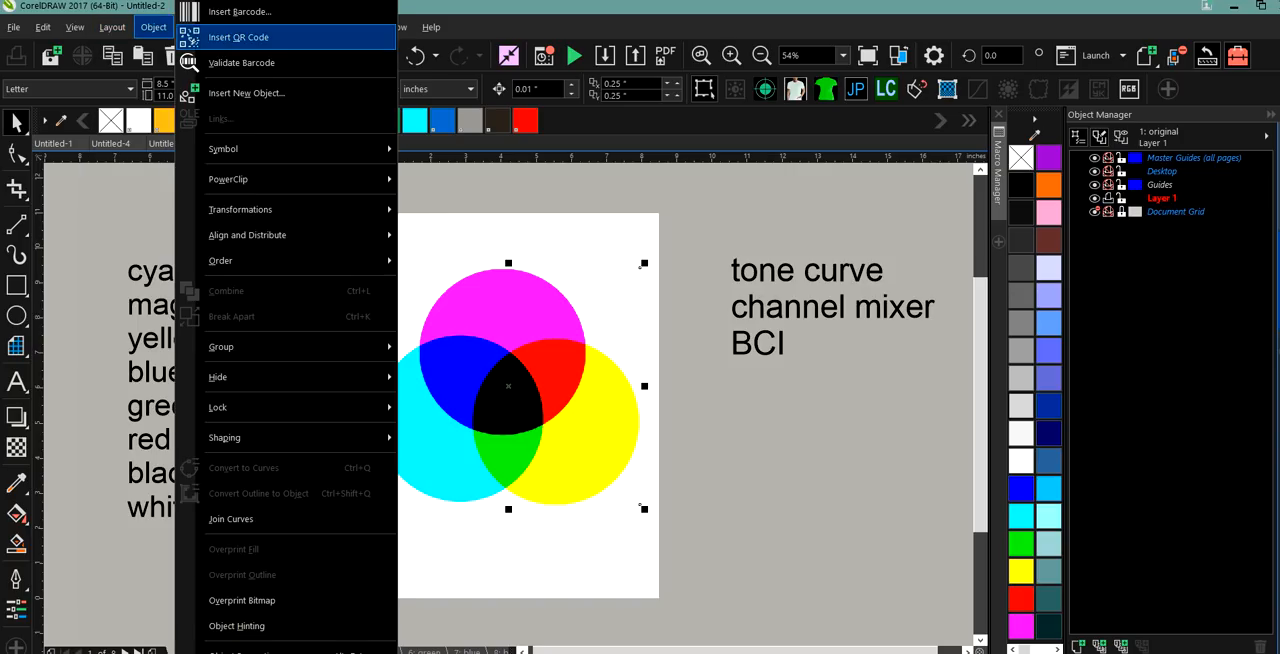
pyautogui.click(118, 226)
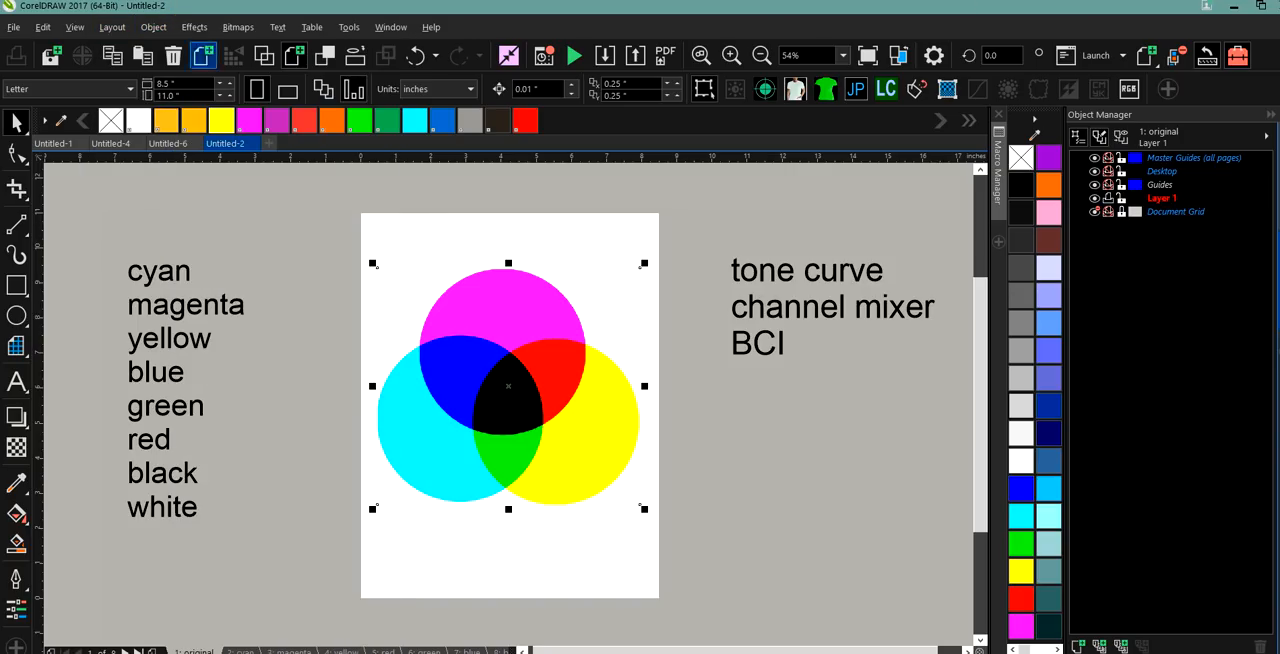
pyautogui.click(194, 27)
pyautogui.moveTo(221, 52)
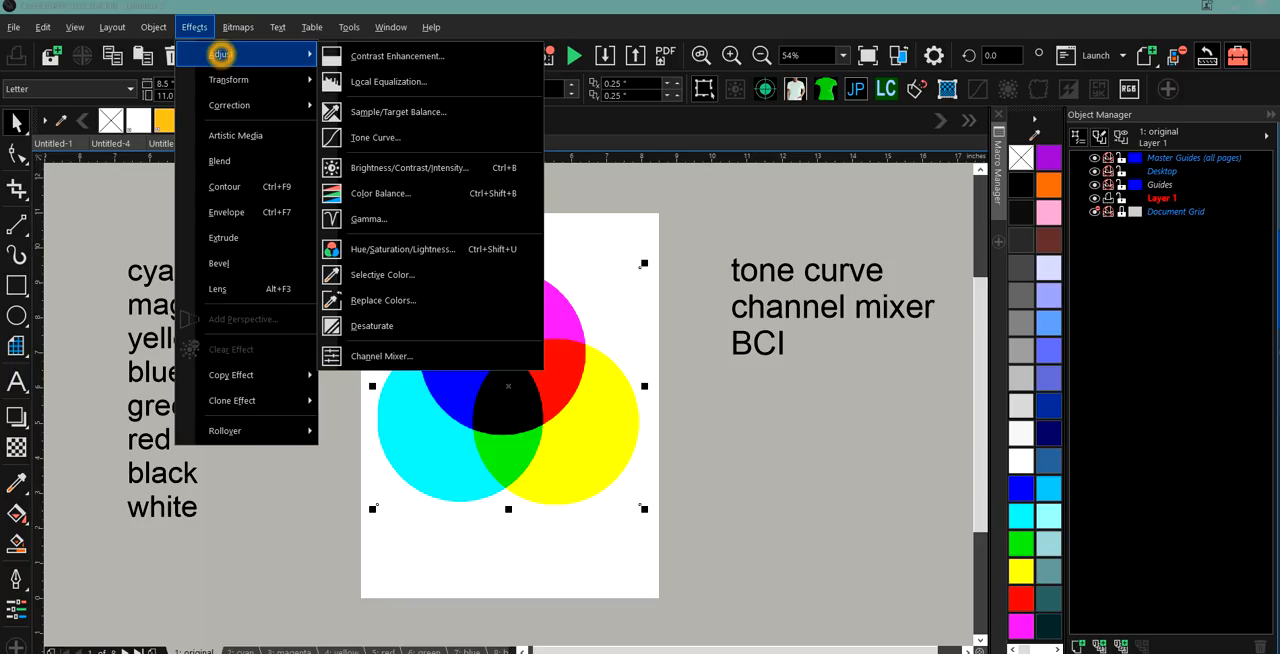
pyautogui.click(373, 138)
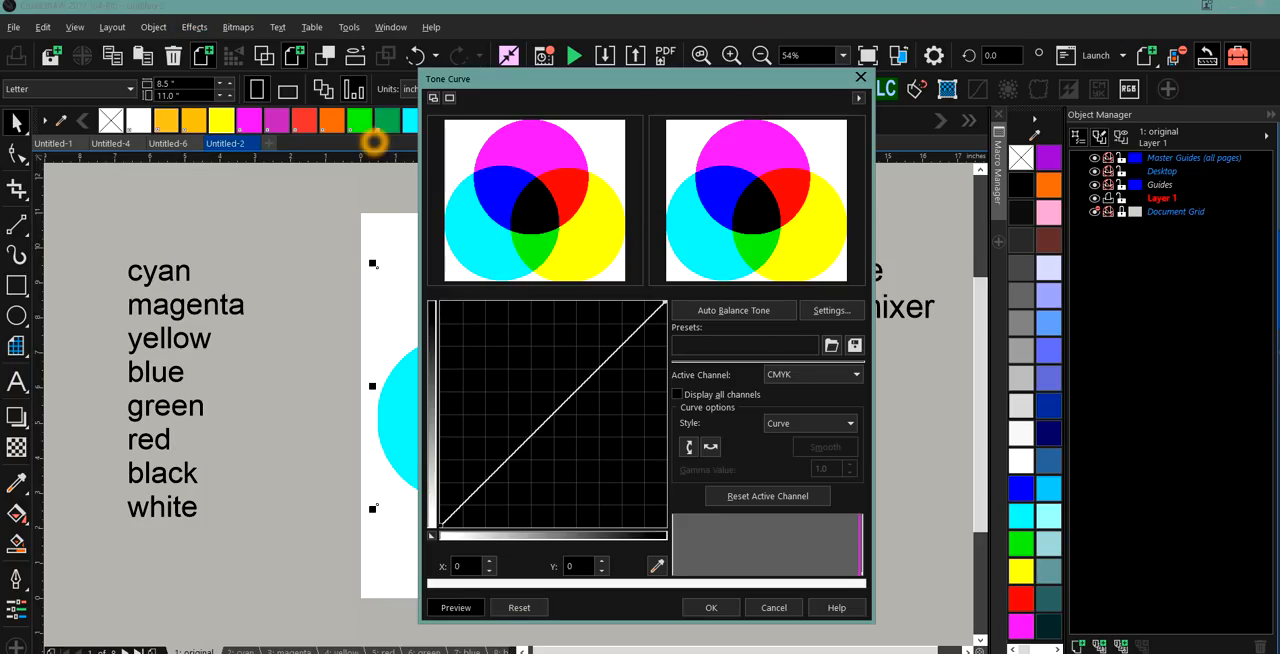
# Make Black the active channel of the tone curve and set the curve style to Straight.
pyautogui.click(850, 374)
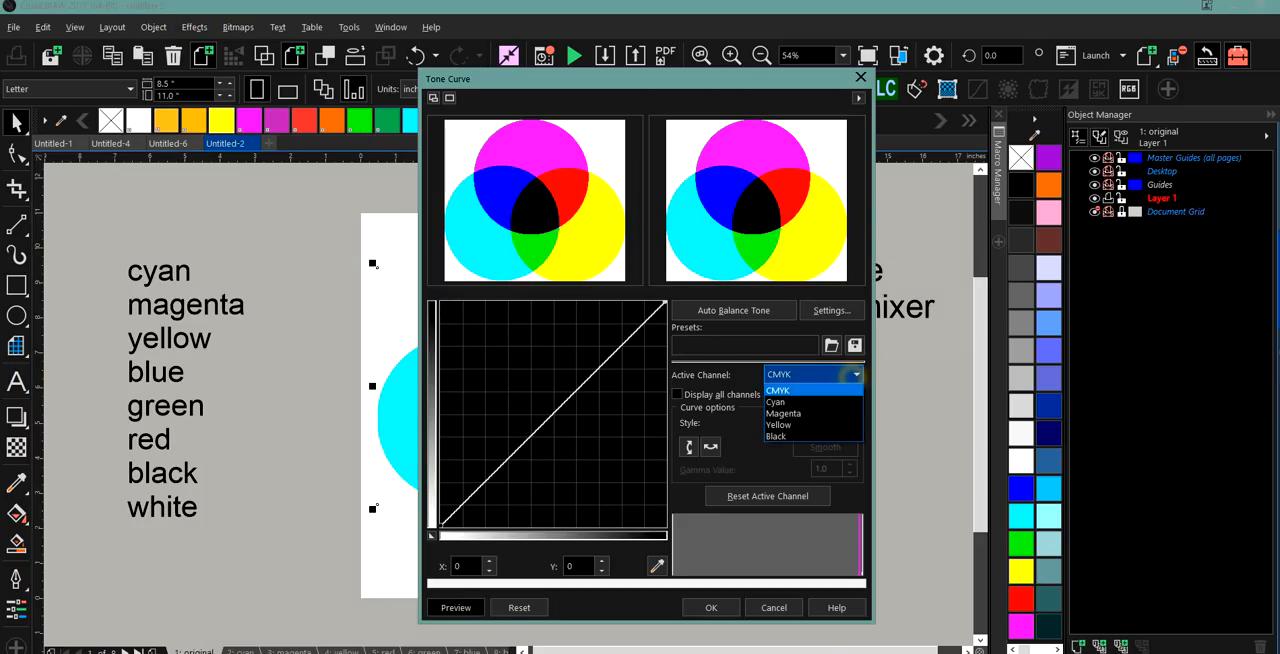
pyautogui.click(829, 400)
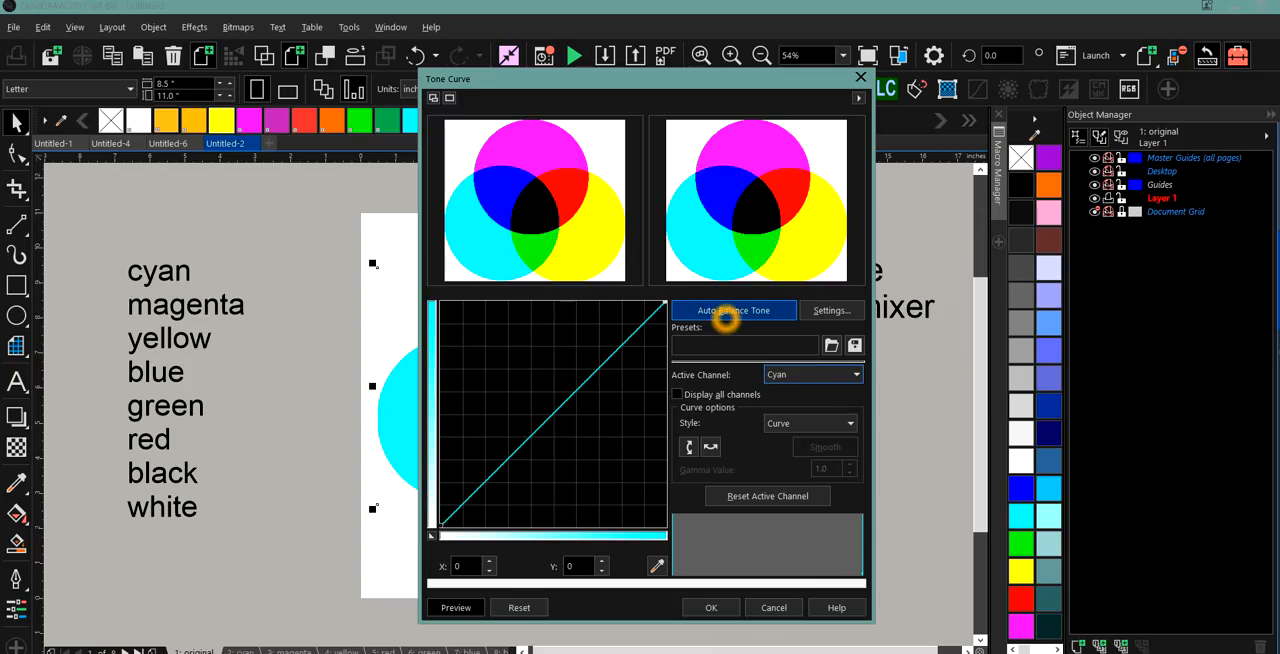
pyautogui.click(848, 374)
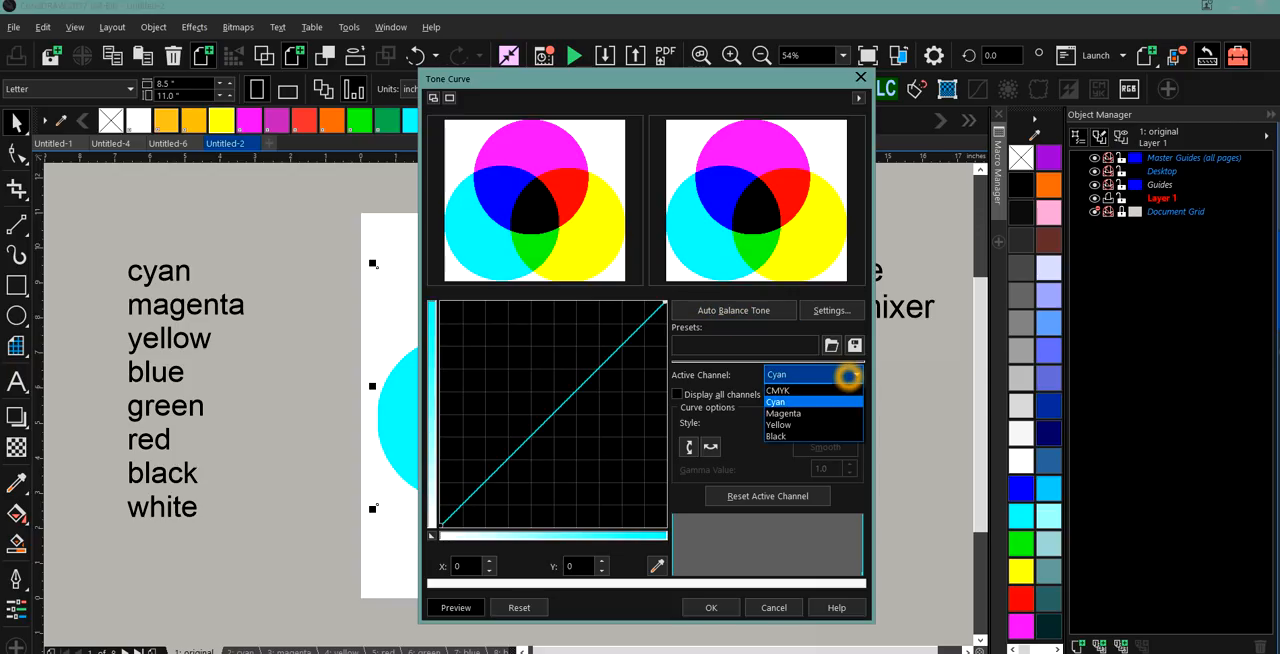
pyautogui.click(843, 434)
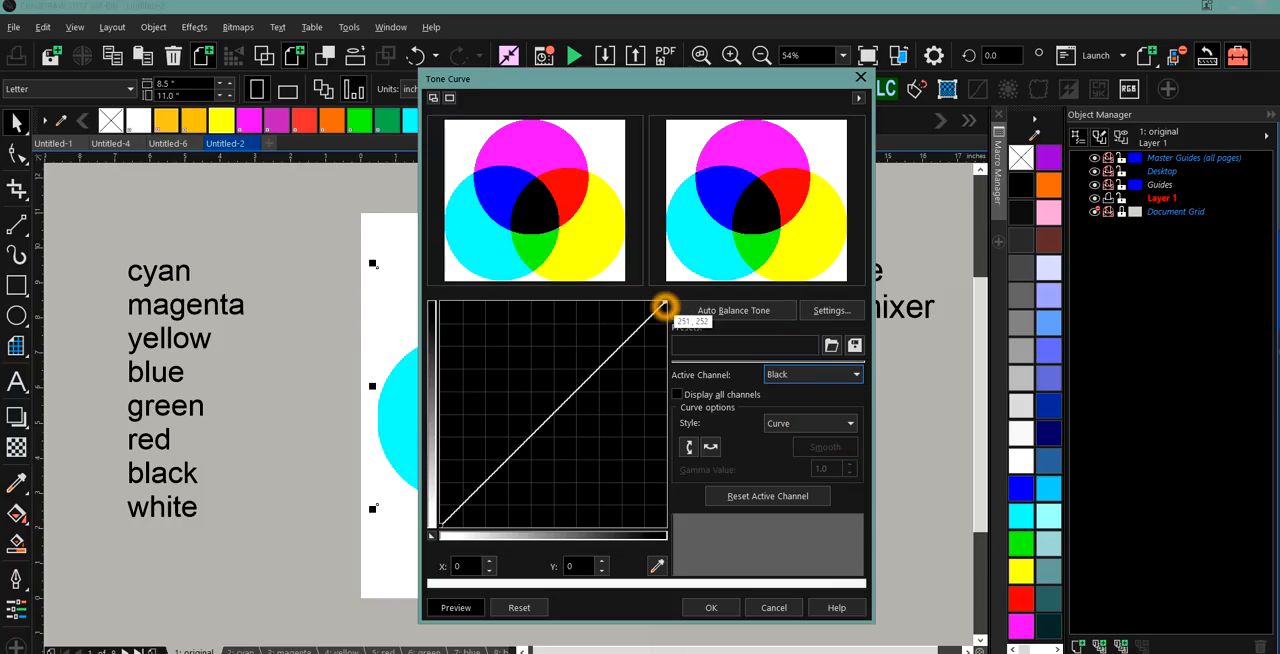
pyautogui.click(848, 424)
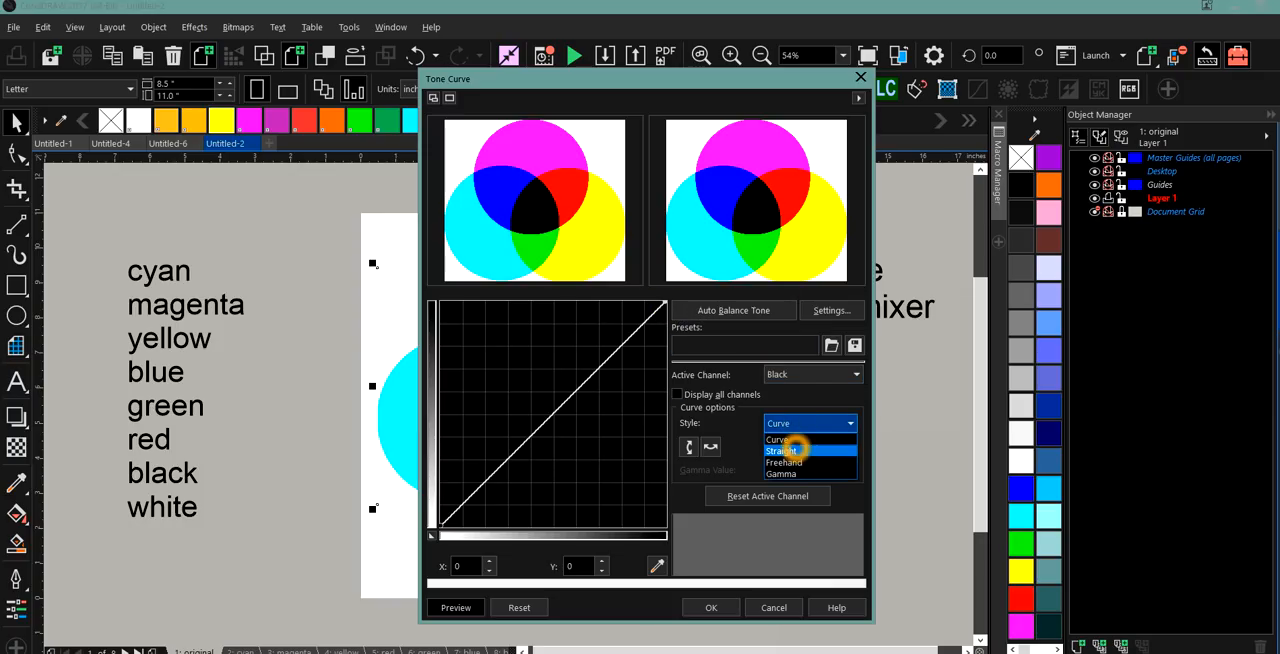
pyautogui.click(797, 446)
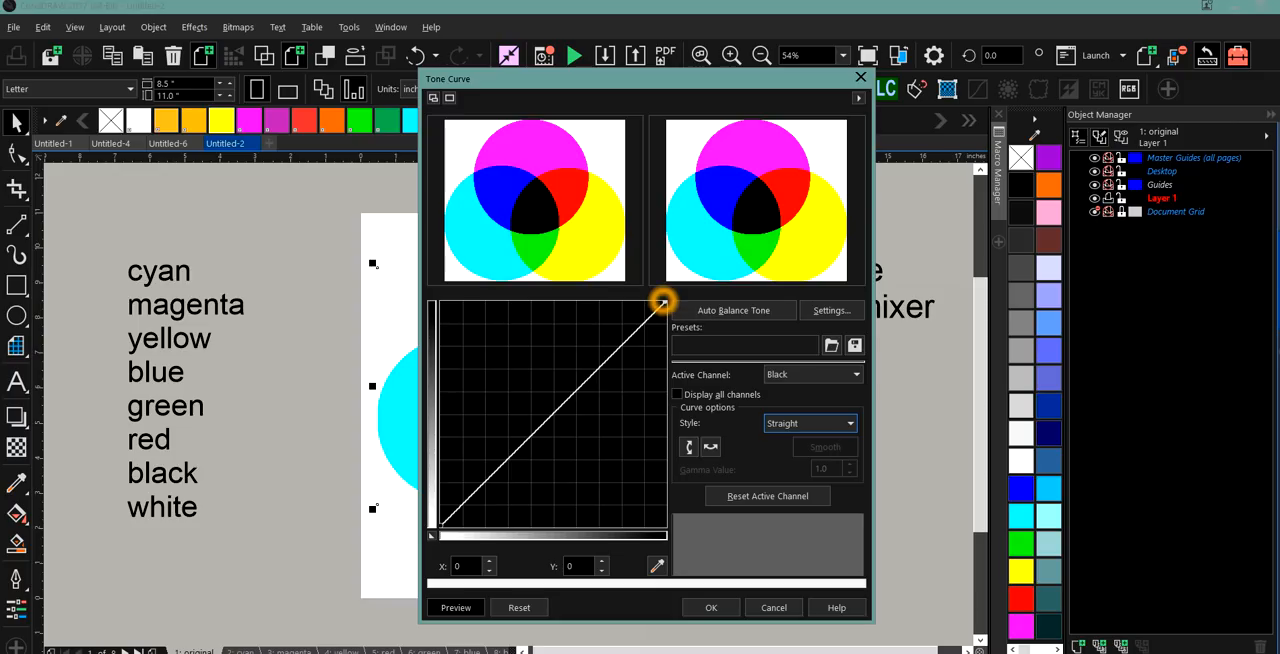
# Flatten the black channel's curve by placing a point at 187, 0 and lowering the end point to 255, 0, and apply it.
pyautogui.moveTo(663, 301); pyautogui.dragTo(607, 531)
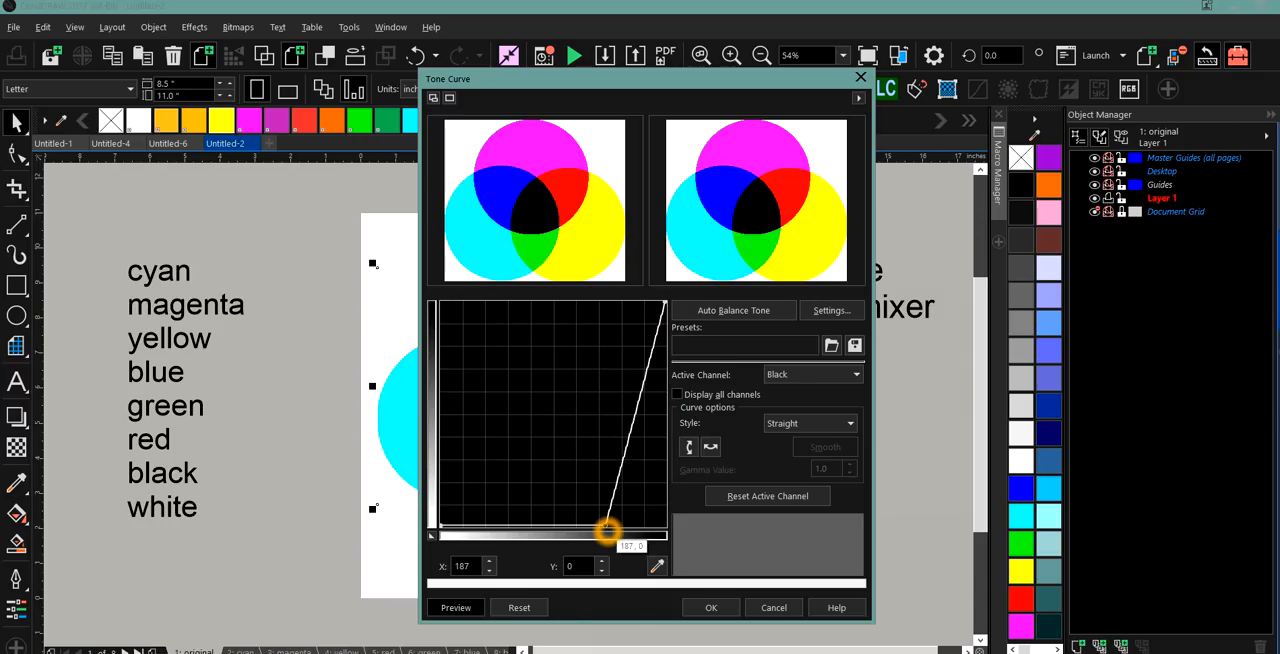
pyautogui.moveTo(664, 303); pyautogui.dragTo(653, 531)
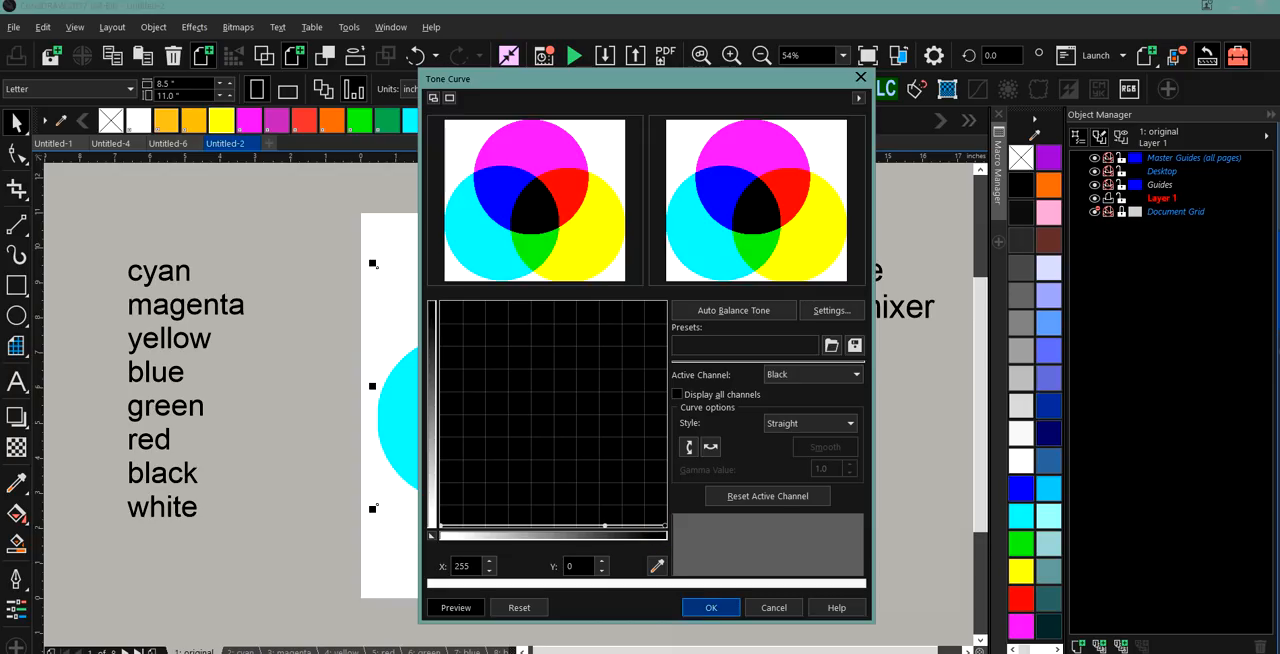
pyautogui.click(715, 608)
pyautogui.click(700, 489)
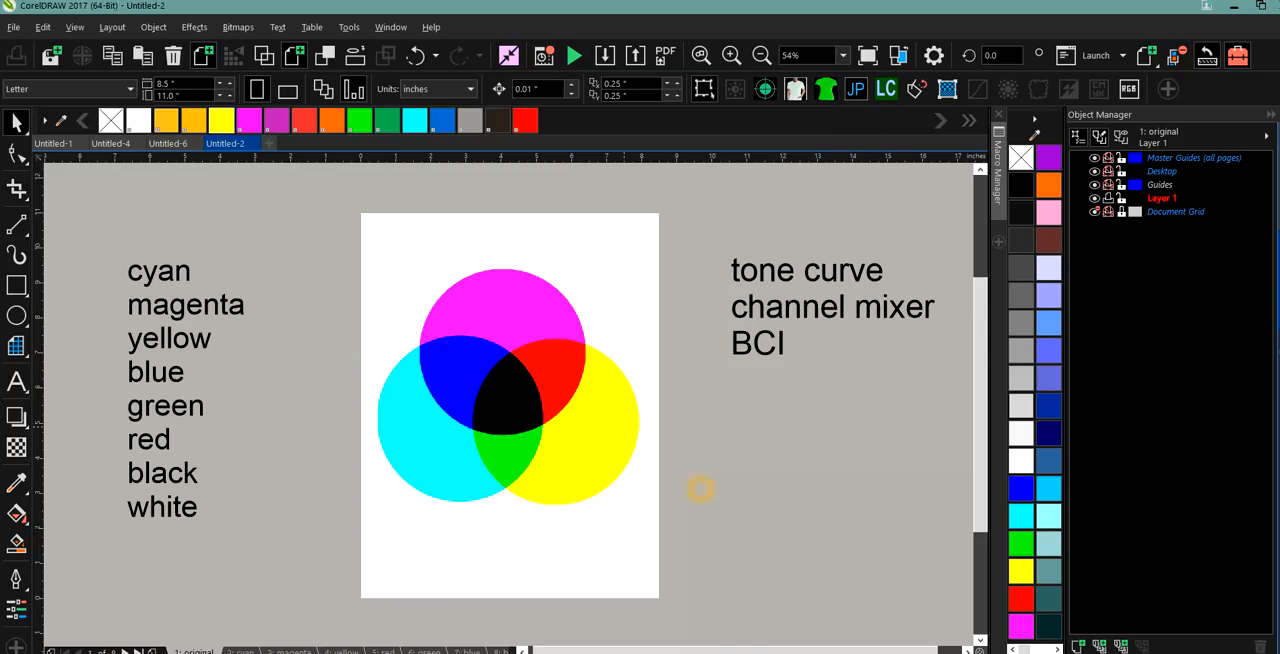
# Move the circles bitmap slightly to the right on the page.
pyautogui.click(520, 386)
pyautogui.moveTo(508, 376)
pyautogui.mouseDown()
pyautogui.moveTo(525, 395)
pyautogui.moveTo(516, 376)
pyautogui.mouseUp()
pyautogui.click(516, 376)
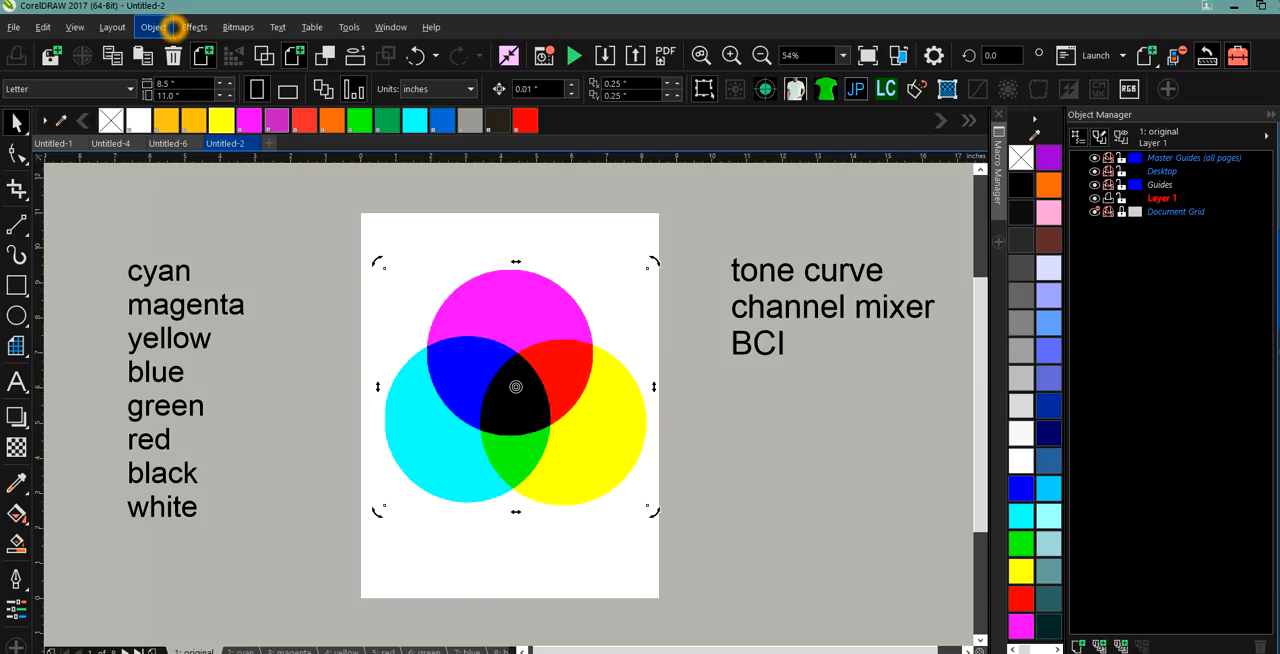
pyautogui.click(468, 386)
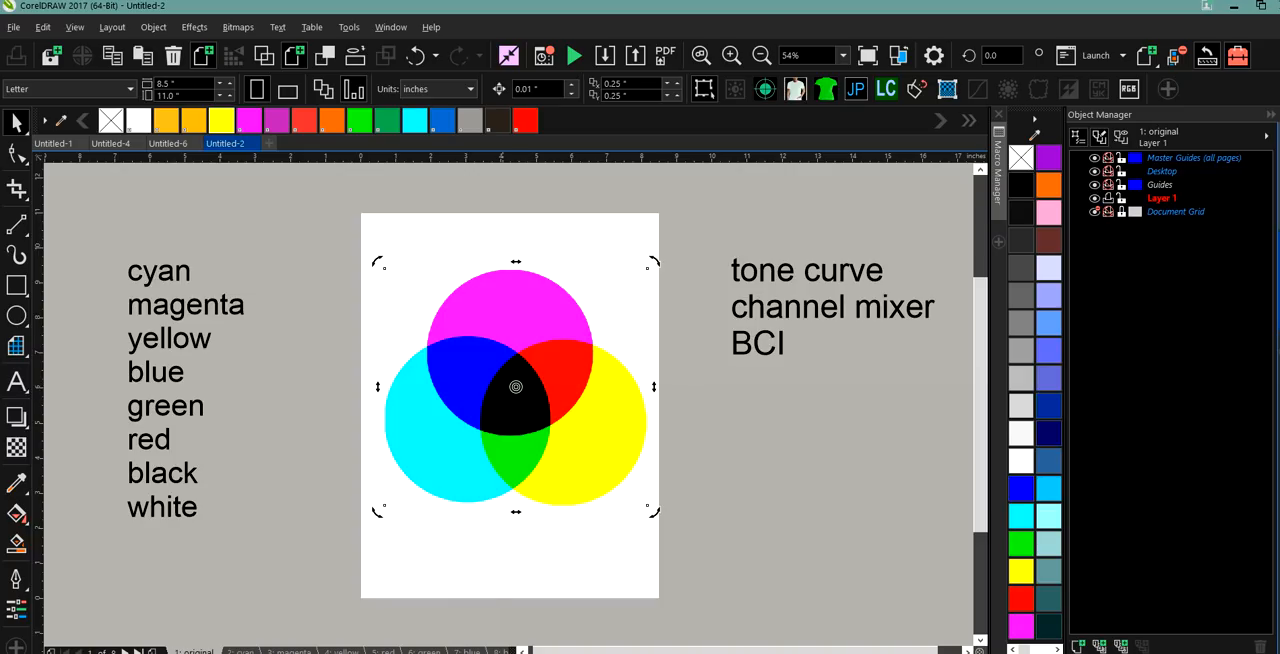
pyautogui.click(508, 409)
pyautogui.click(528, 488)
pyautogui.click(146, 27)
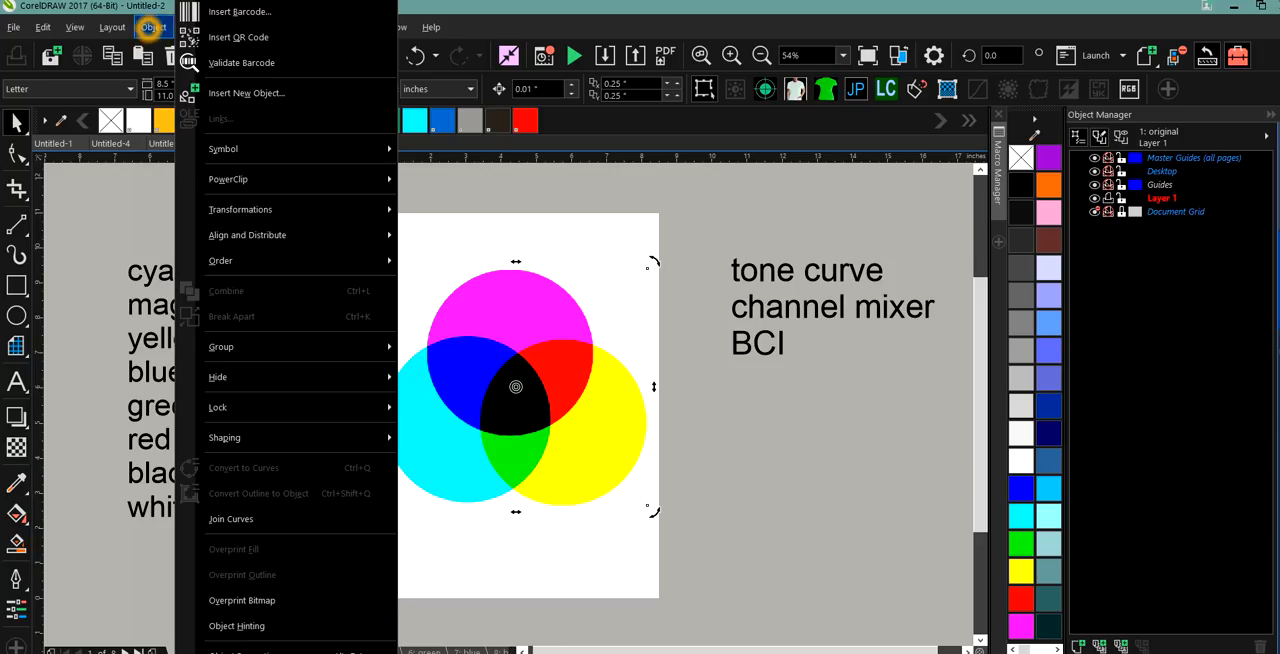
pyautogui.click(152, 27)
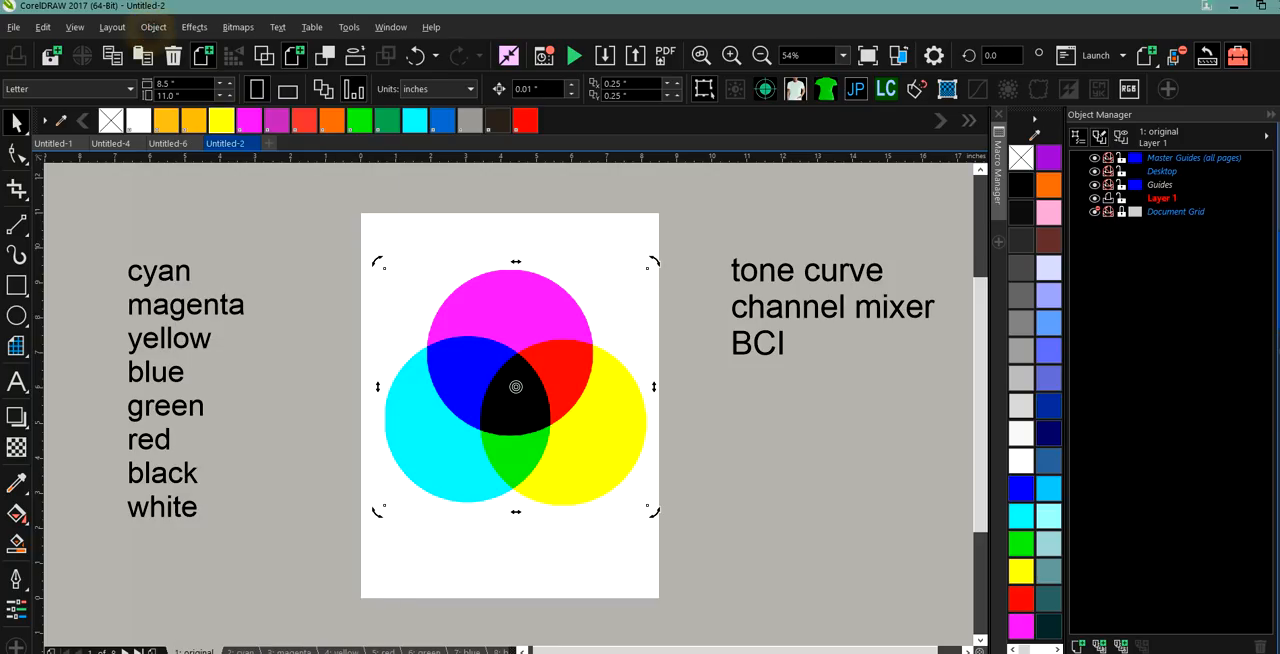
pyautogui.click(193, 27)
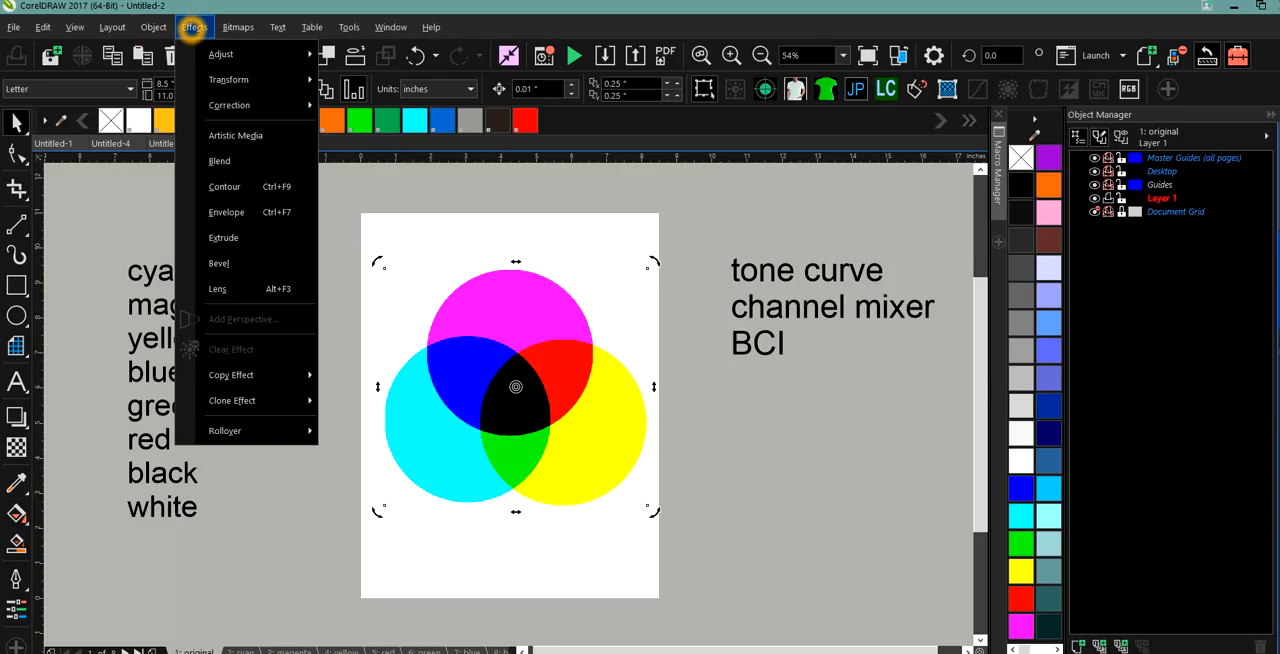
pyautogui.click(218, 54)
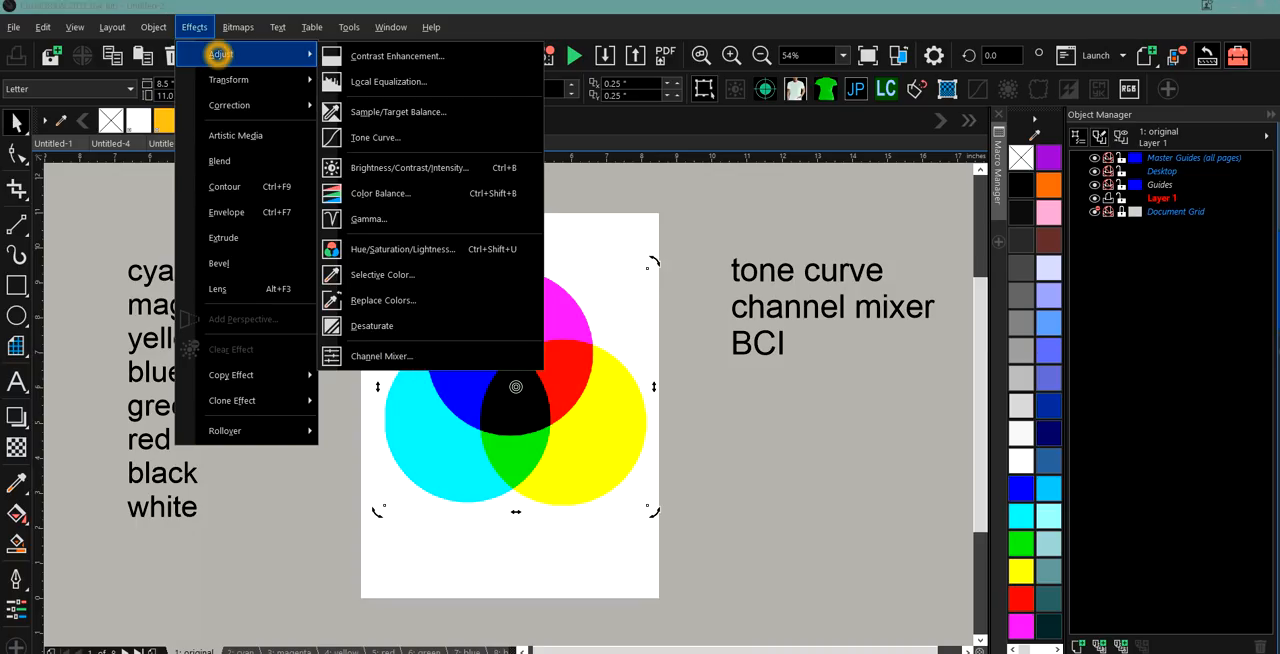
pyautogui.click(368, 131)
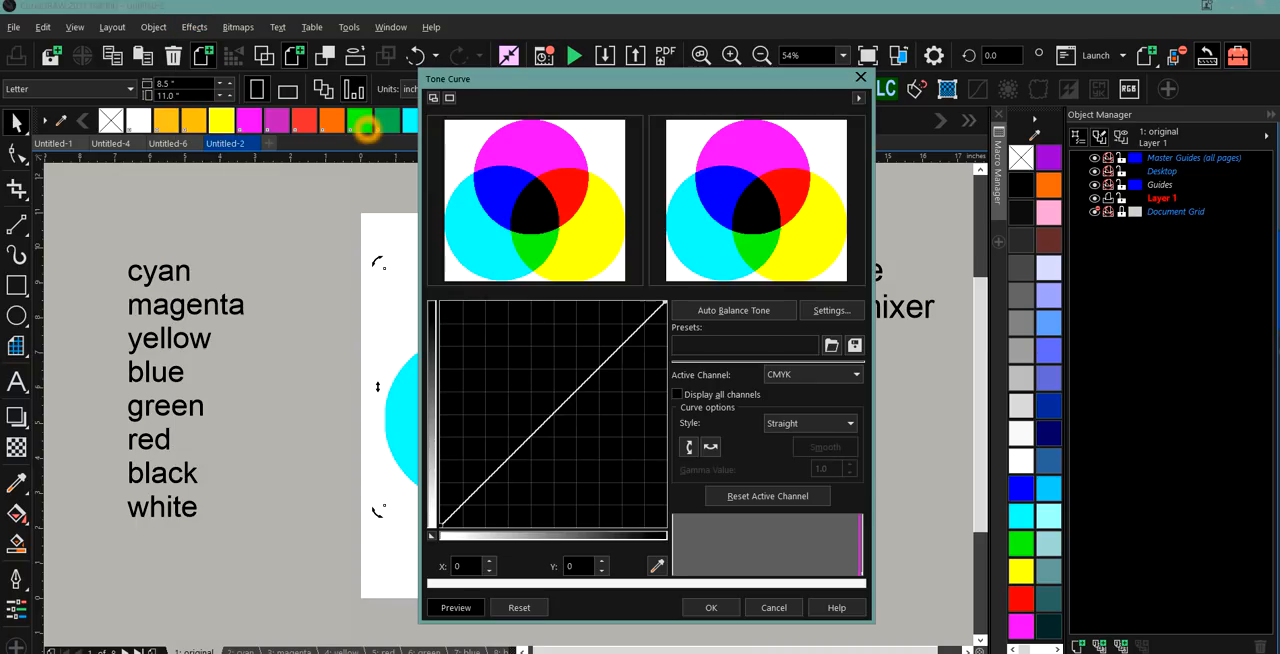
pyautogui.click(856, 375)
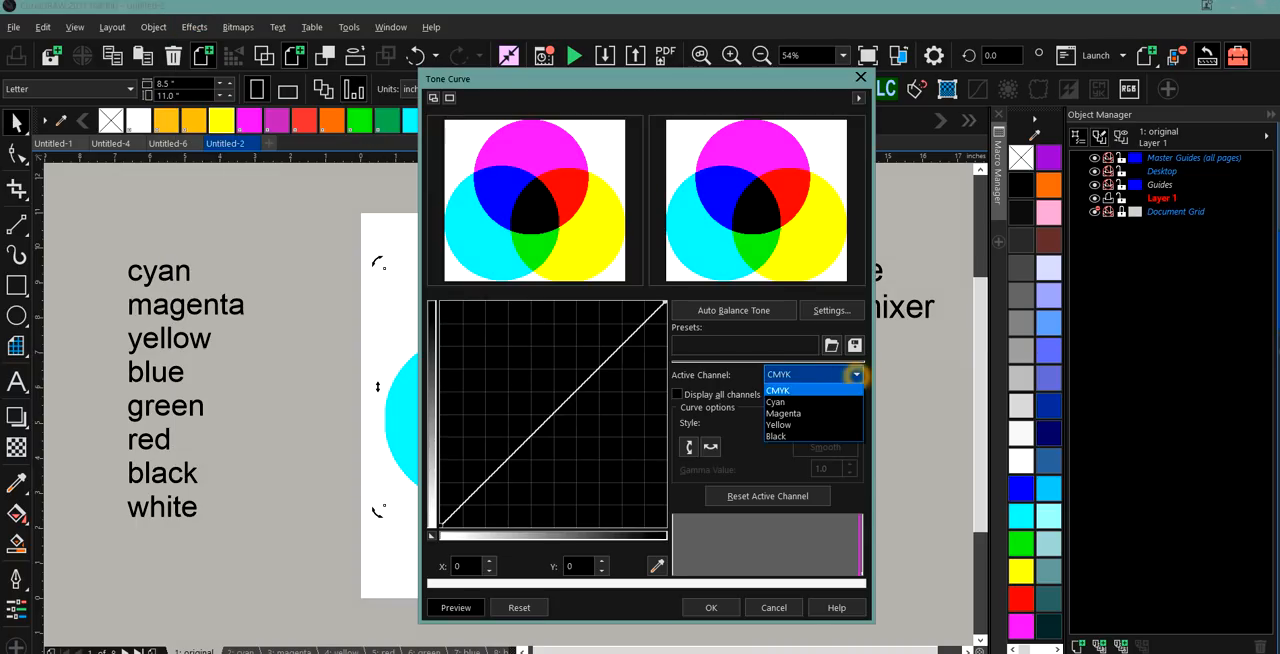
pyautogui.click(836, 423)
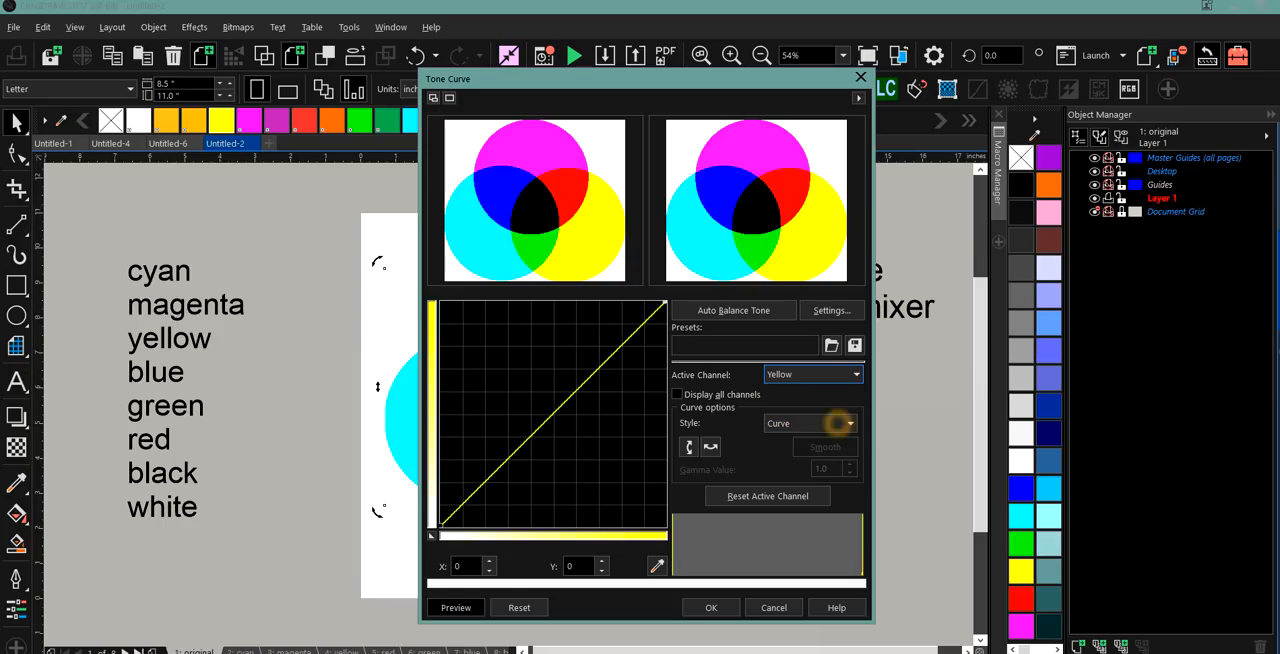
pyautogui.moveTo(663, 301); pyautogui.dragTo(662, 530)
pyautogui.press('Escape')
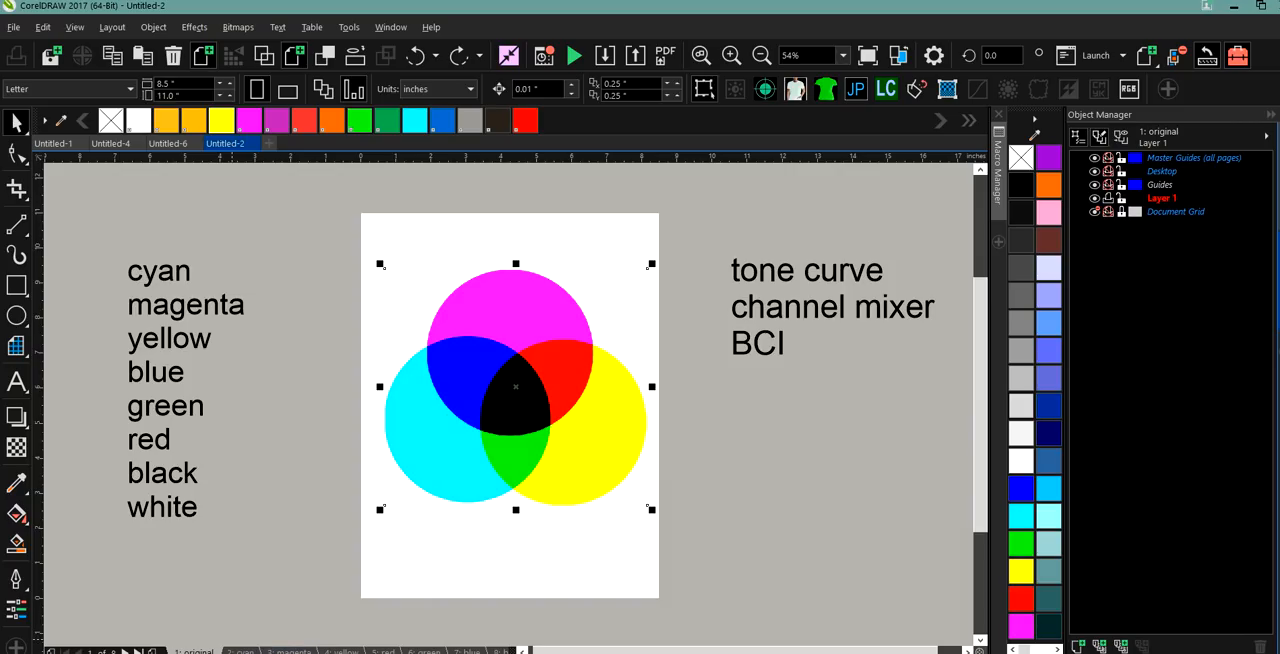
# Paste a copy of the circles bitmap onto each of the cyan, magenta and yellow pages.
pyautogui.click(235, 648)
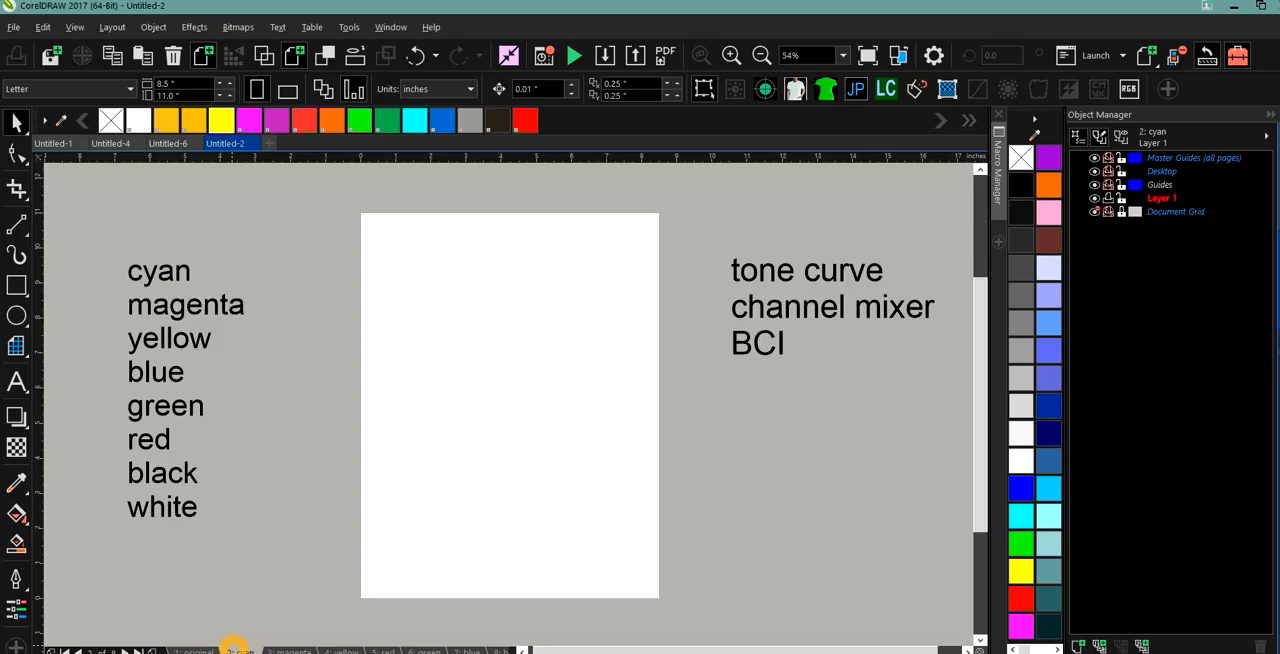
pyautogui.hotkey('ctrl', 'v')
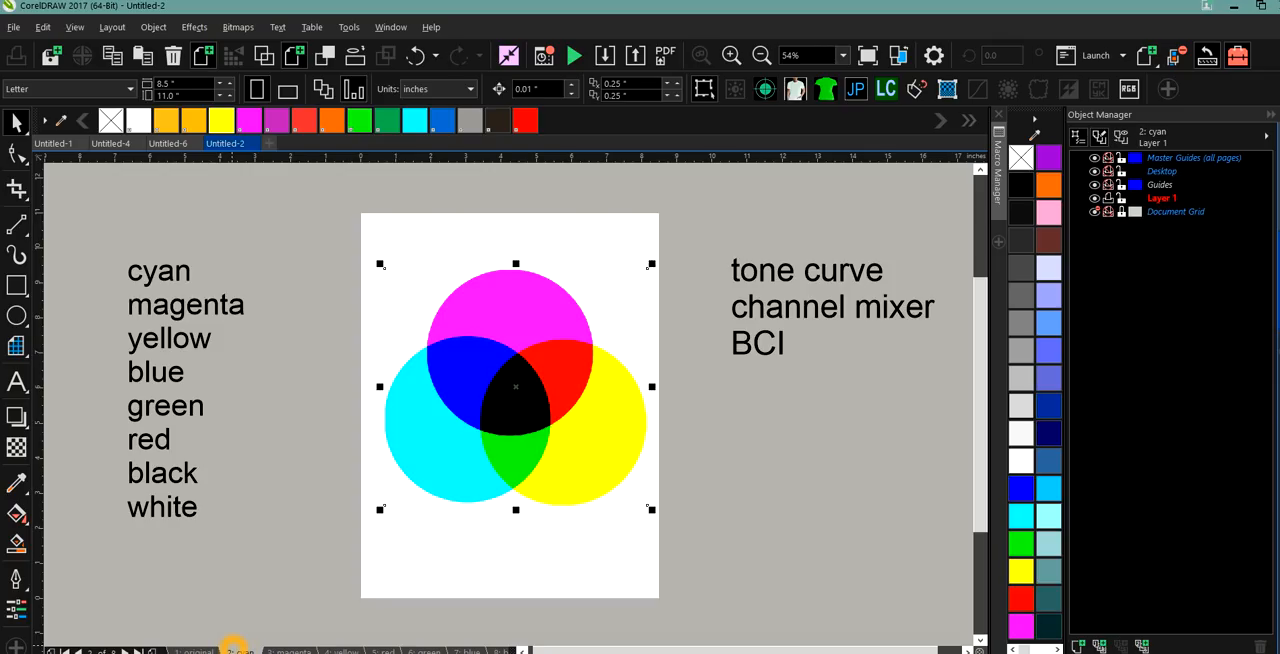
pyautogui.click(283, 649)
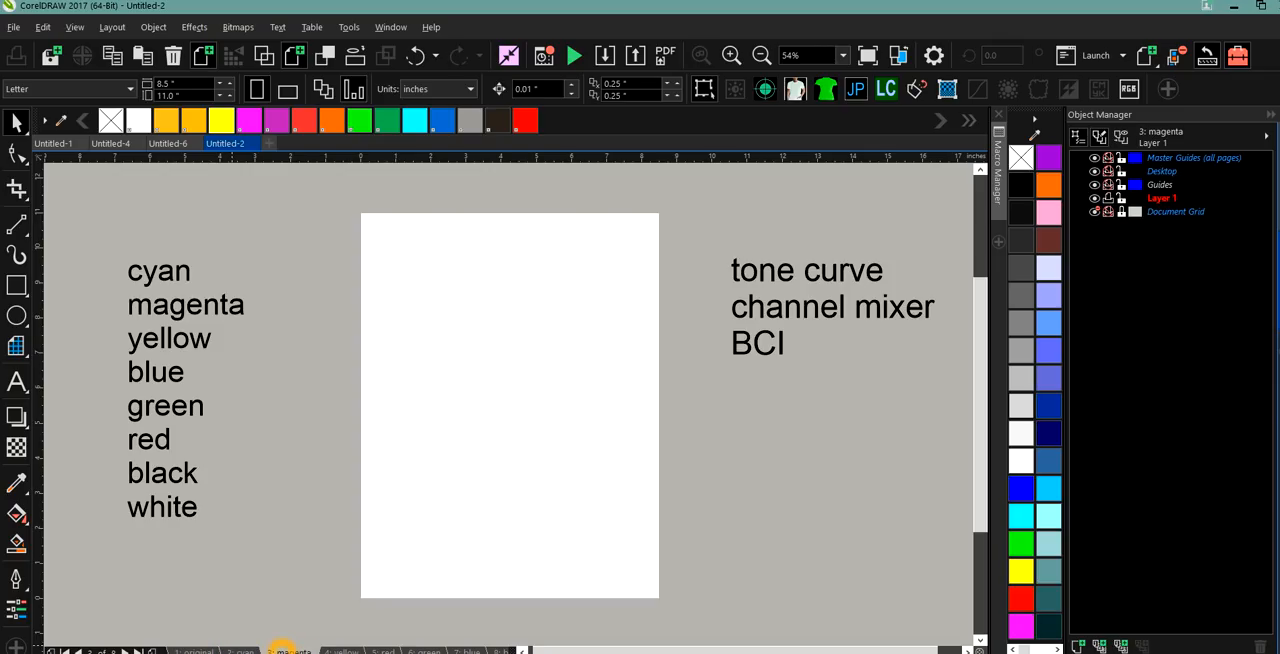
pyautogui.hotkey('ctrl', 'v')
pyautogui.click(336, 649)
pyautogui.hotkey('ctrl', 'v')
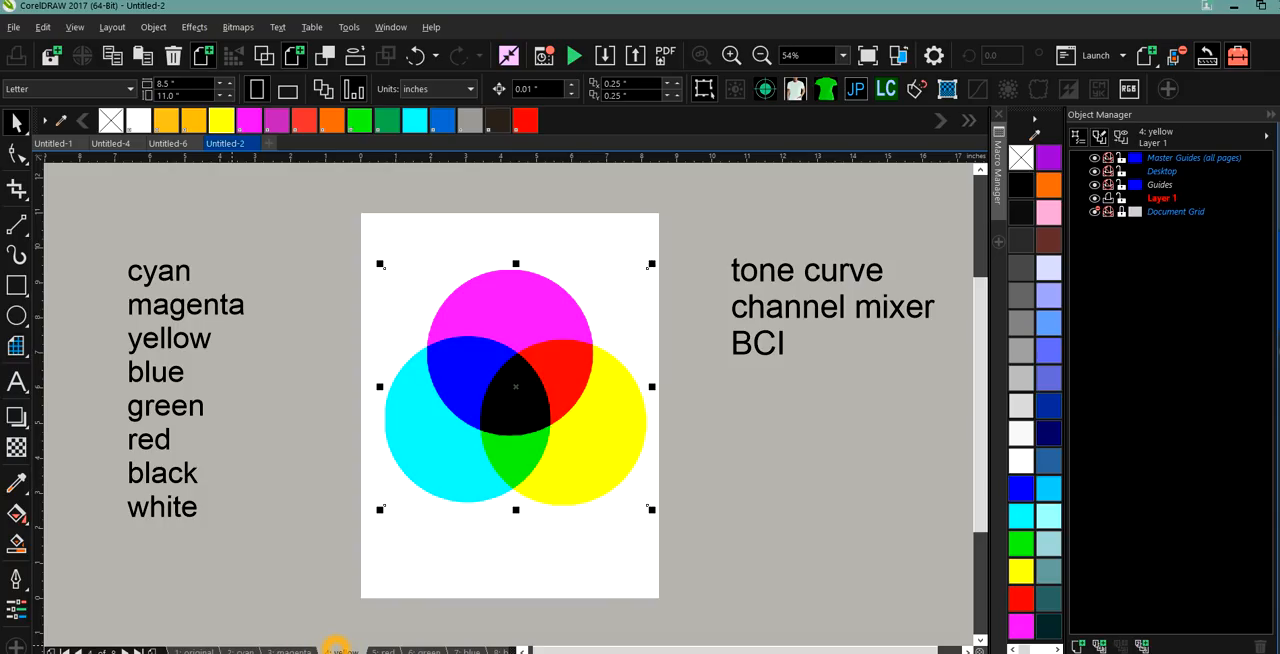
# Paste a copy of the circles bitmap onto each of the red, green, blue and black pages.
pyautogui.click(385, 650)
pyautogui.hotkey('ctrl', 'v')
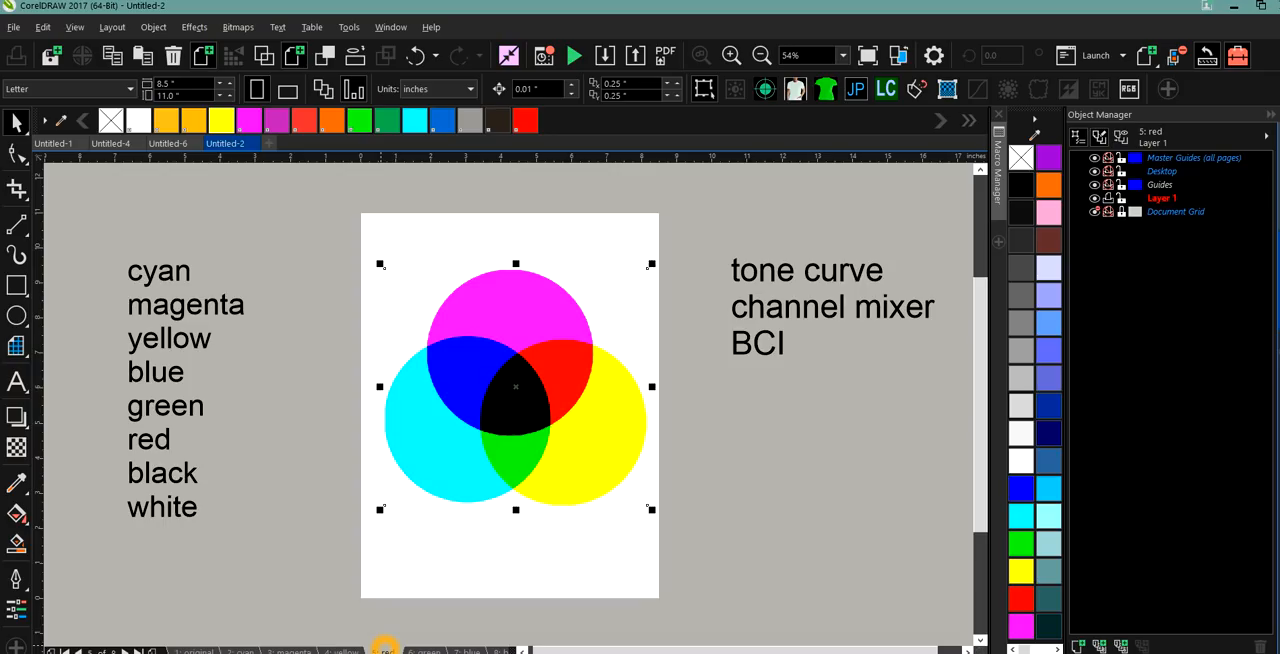
pyautogui.click(421, 650)
pyautogui.hotkey('ctrl', 'v')
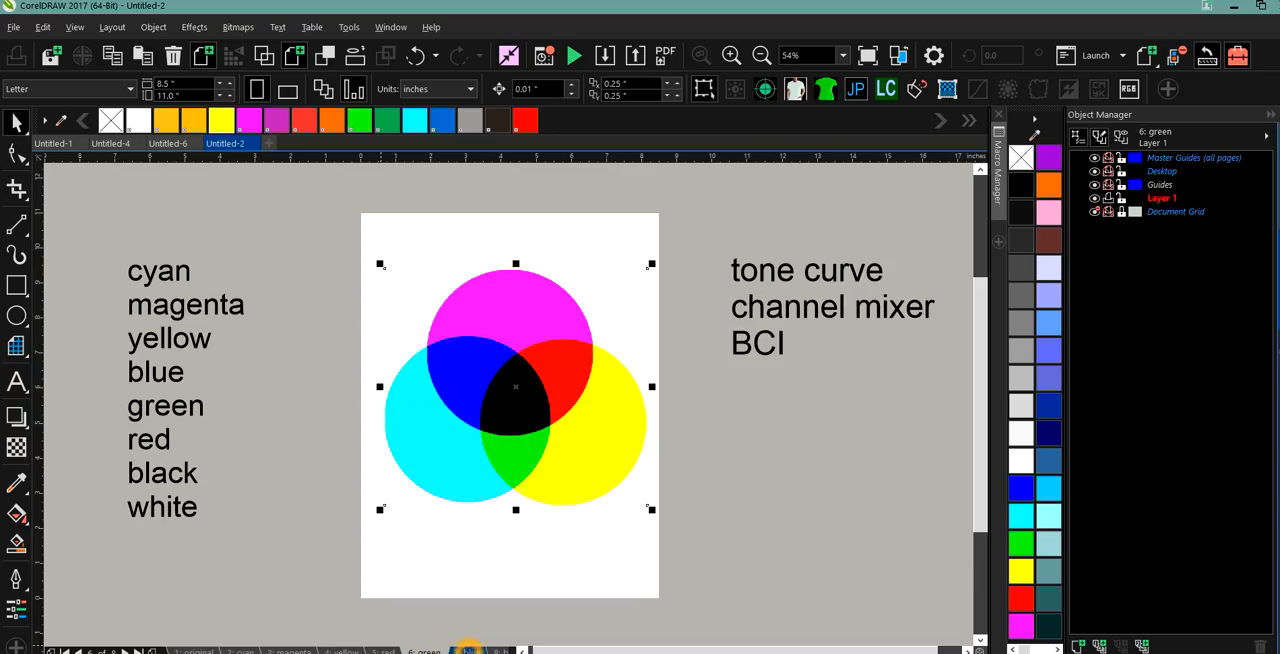
pyautogui.click(468, 650)
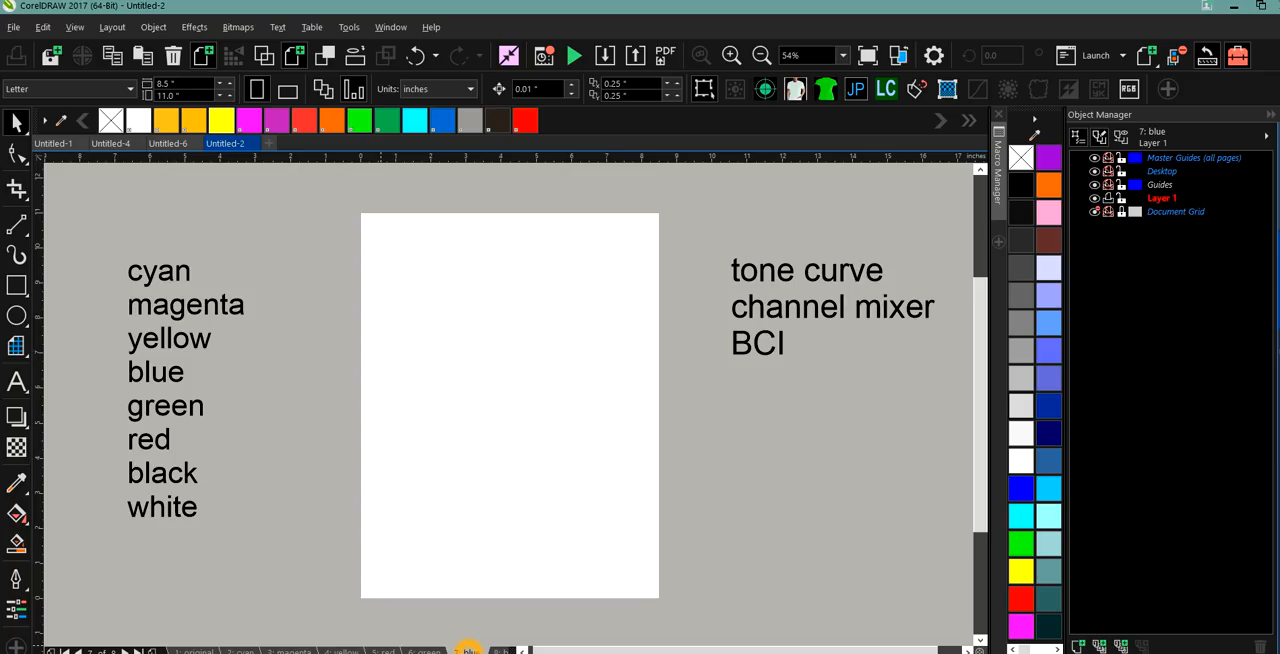
pyautogui.hotkey('ctrl', 'v')
pyautogui.click(500, 650)
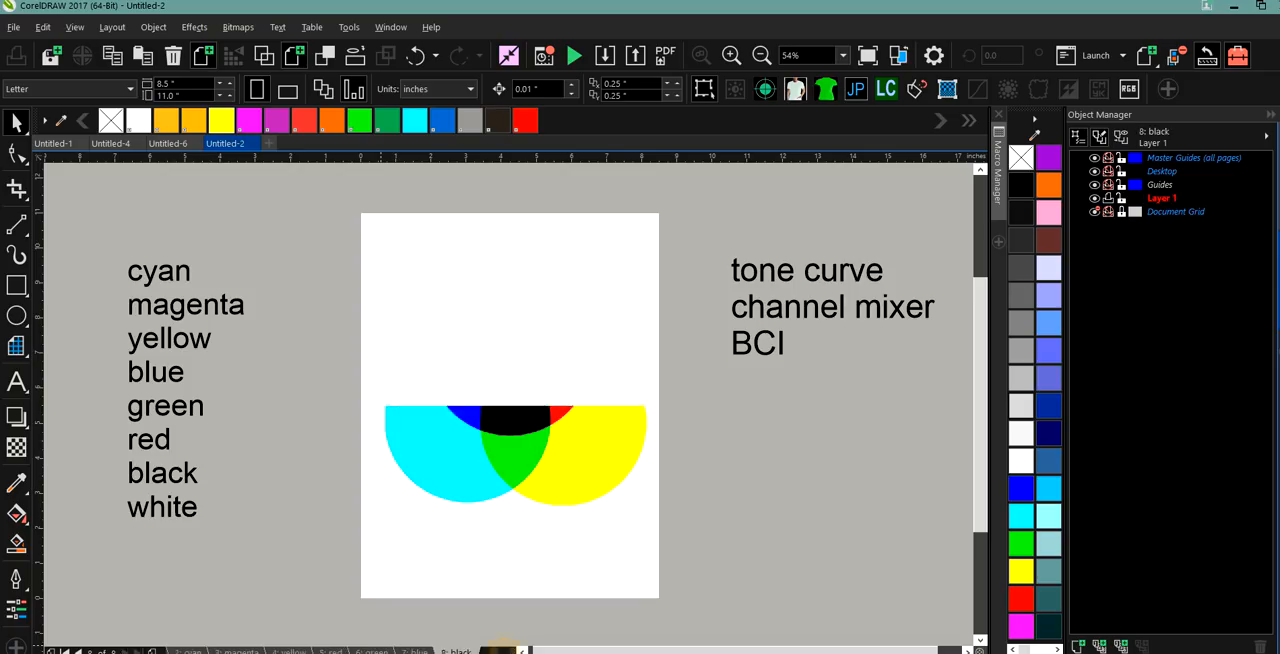
pyautogui.hotkey('ctrl', 'v')
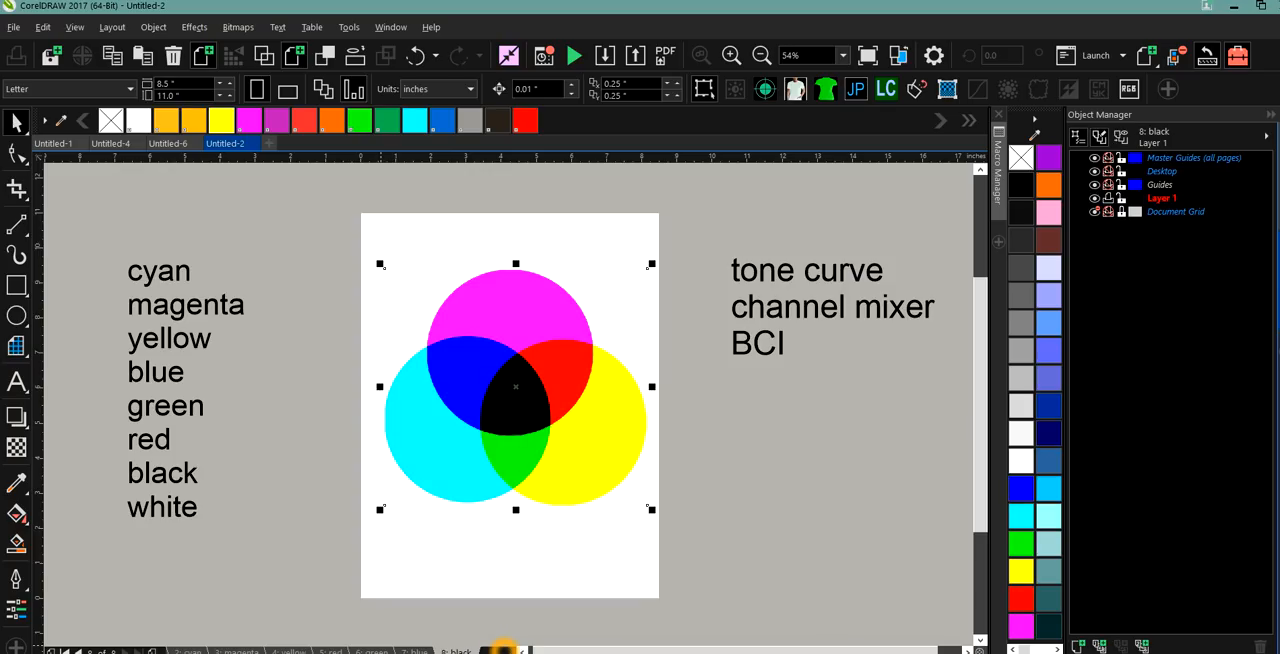
pyautogui.click(369, 518)
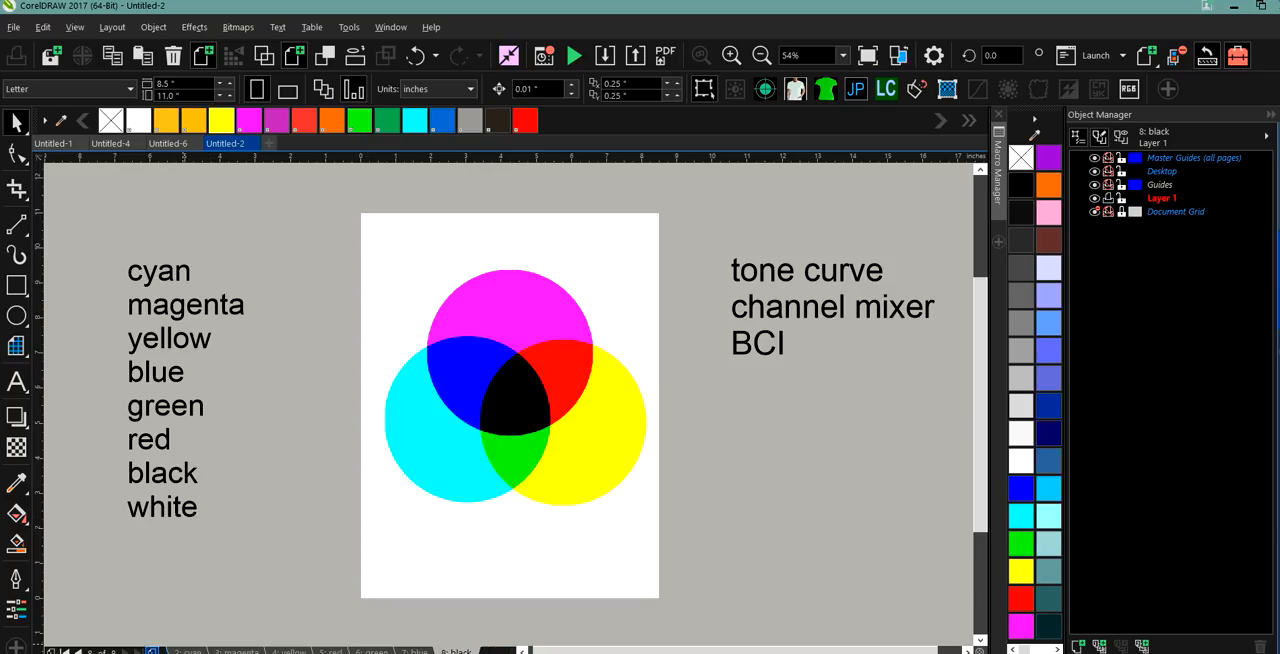
# Select the circles bitmap on the cyan page and open the Tone Curve adjustment for it.
pyautogui.click(80, 652)
pyautogui.click(80, 652)
pyautogui.click(80, 652)
pyautogui.click(80, 652)
pyautogui.click(80, 652)
pyautogui.click(80, 652)
pyautogui.click(80, 652)
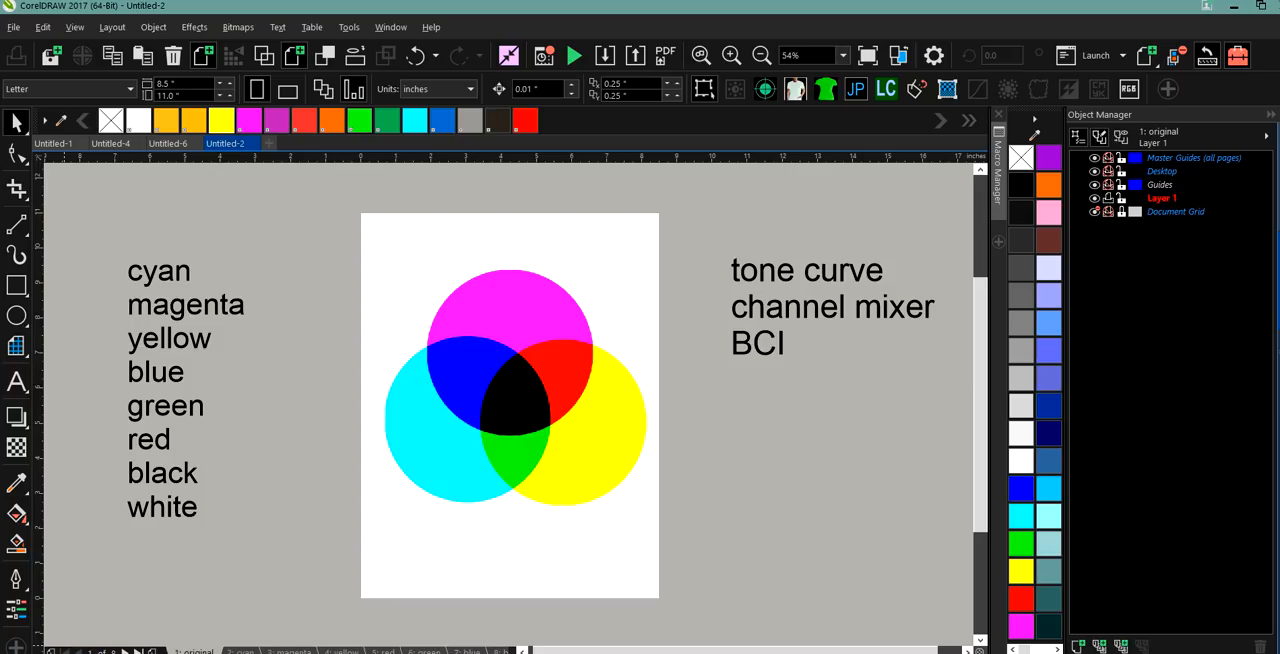
pyautogui.click(240, 651)
pyautogui.click(511, 387)
pyautogui.click(113, 27)
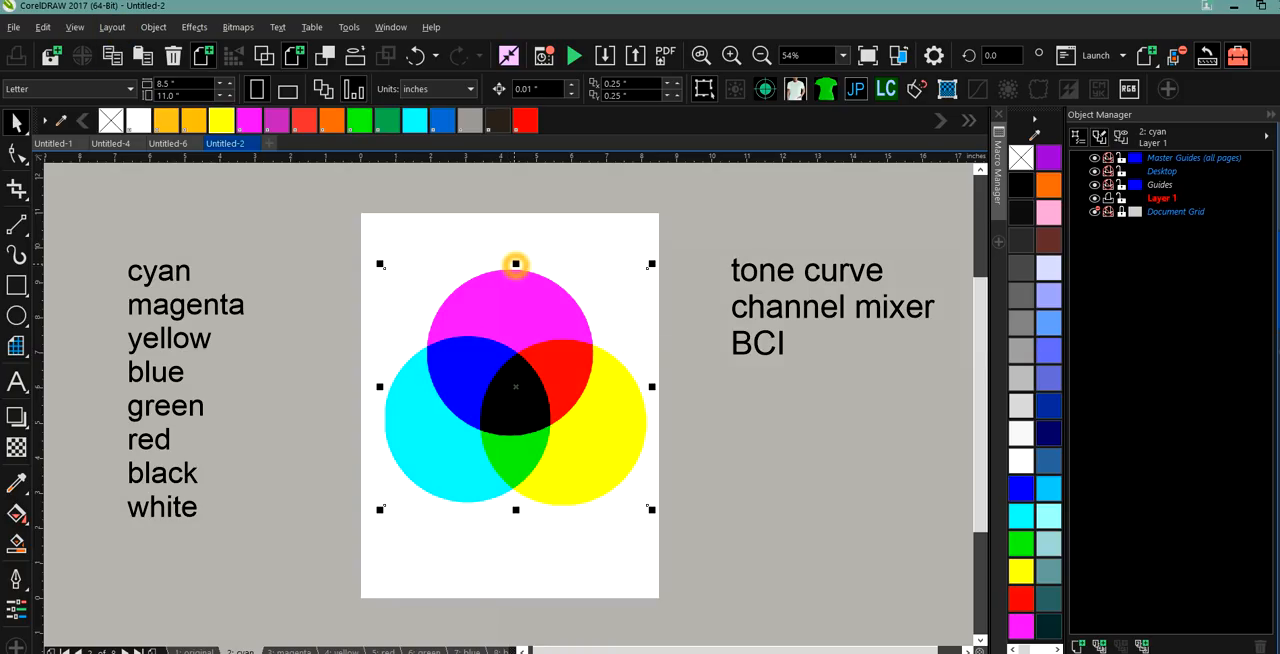
pyautogui.click(153, 27)
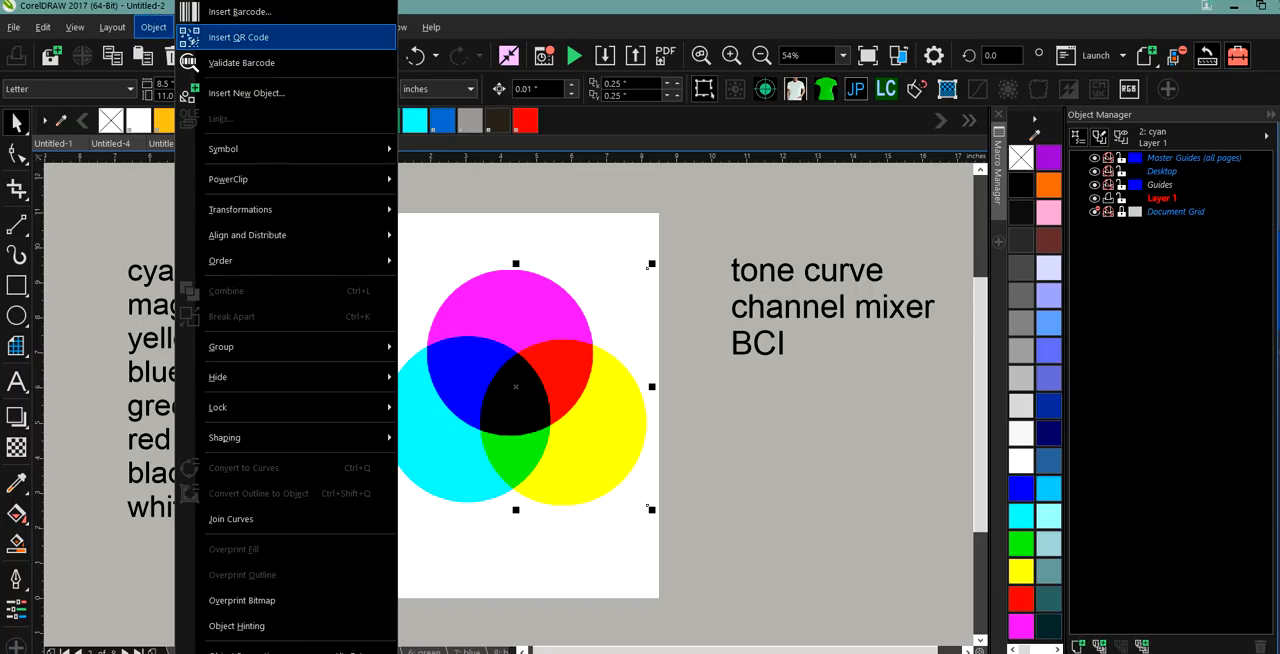
pyautogui.click(137, 228)
pyautogui.click(194, 30)
pyautogui.moveTo(225, 54)
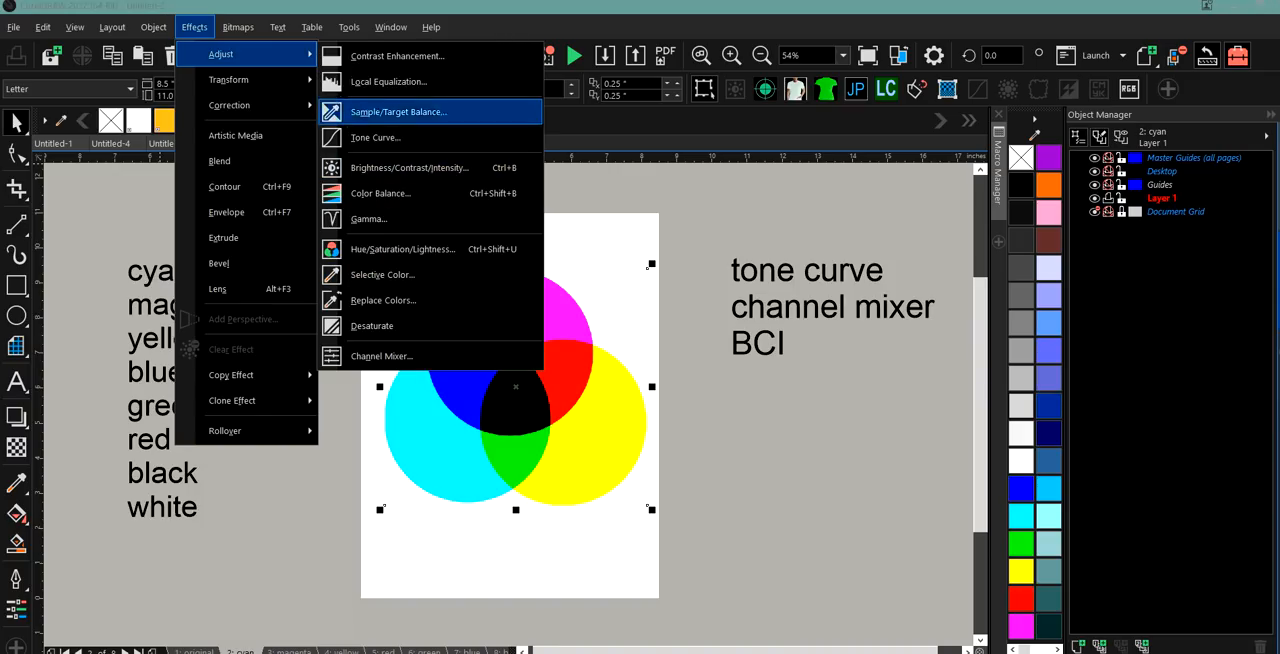
pyautogui.click(367, 137)
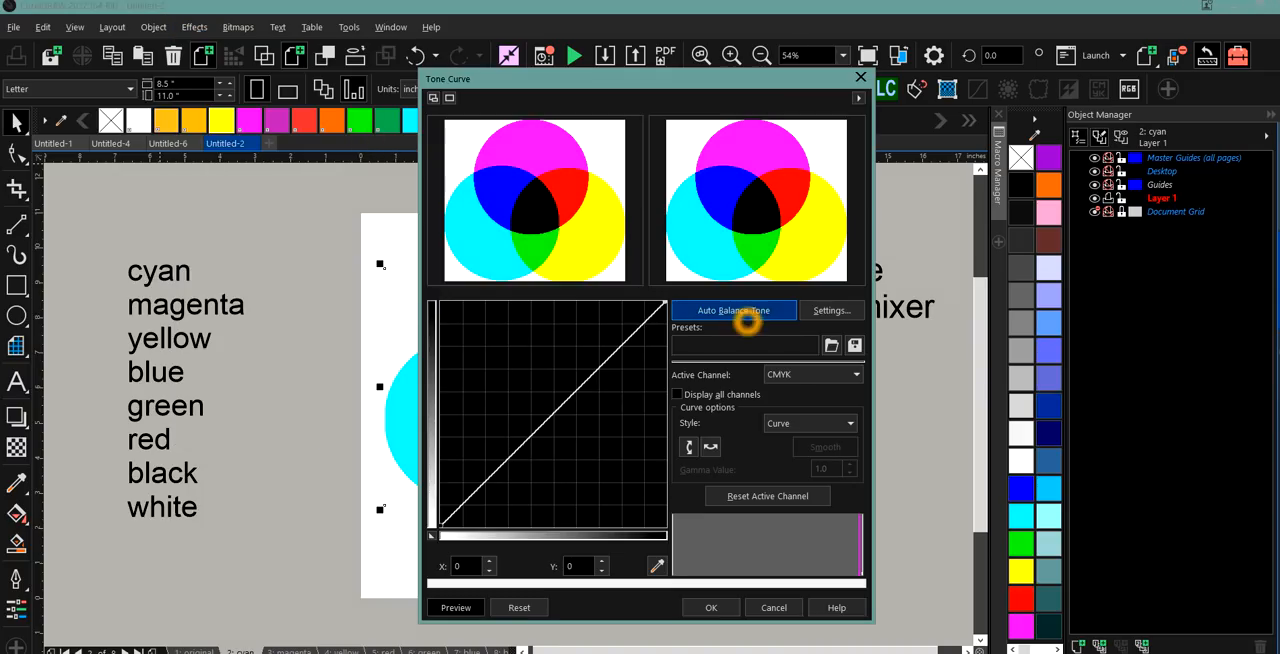
# Make Magenta the active channel and flatten its tone curve by lowering the end point to 255, 2.
pyautogui.click(812, 374)
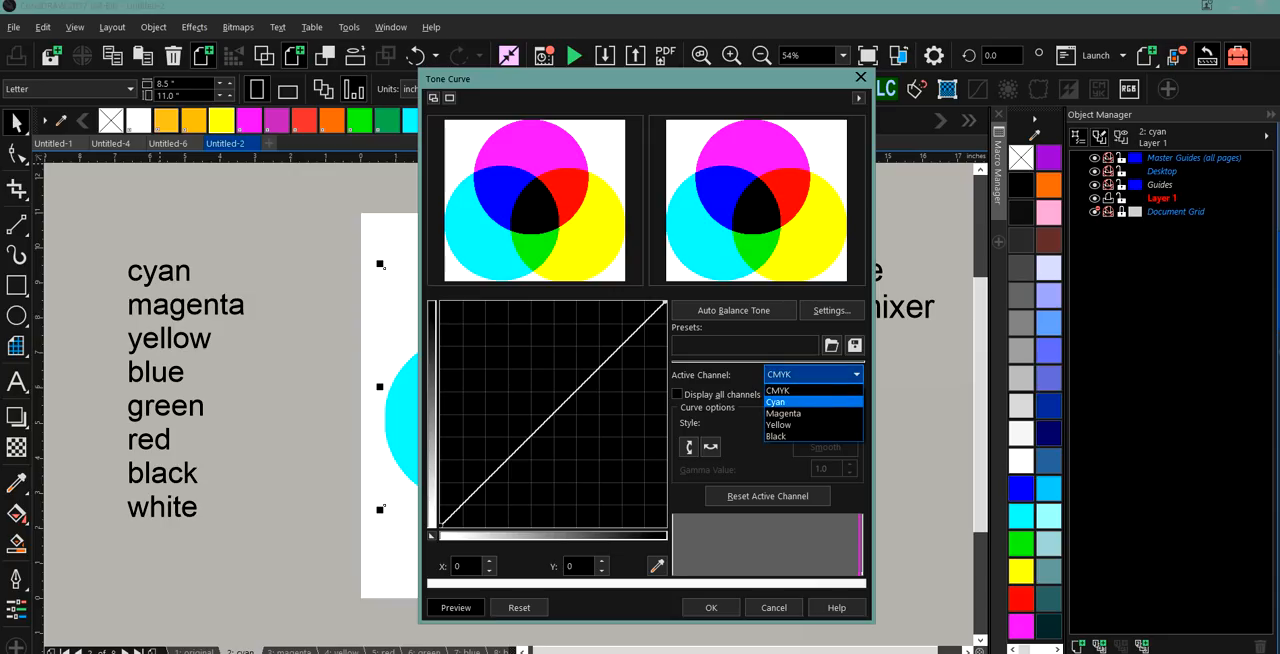
pyautogui.click(820, 413)
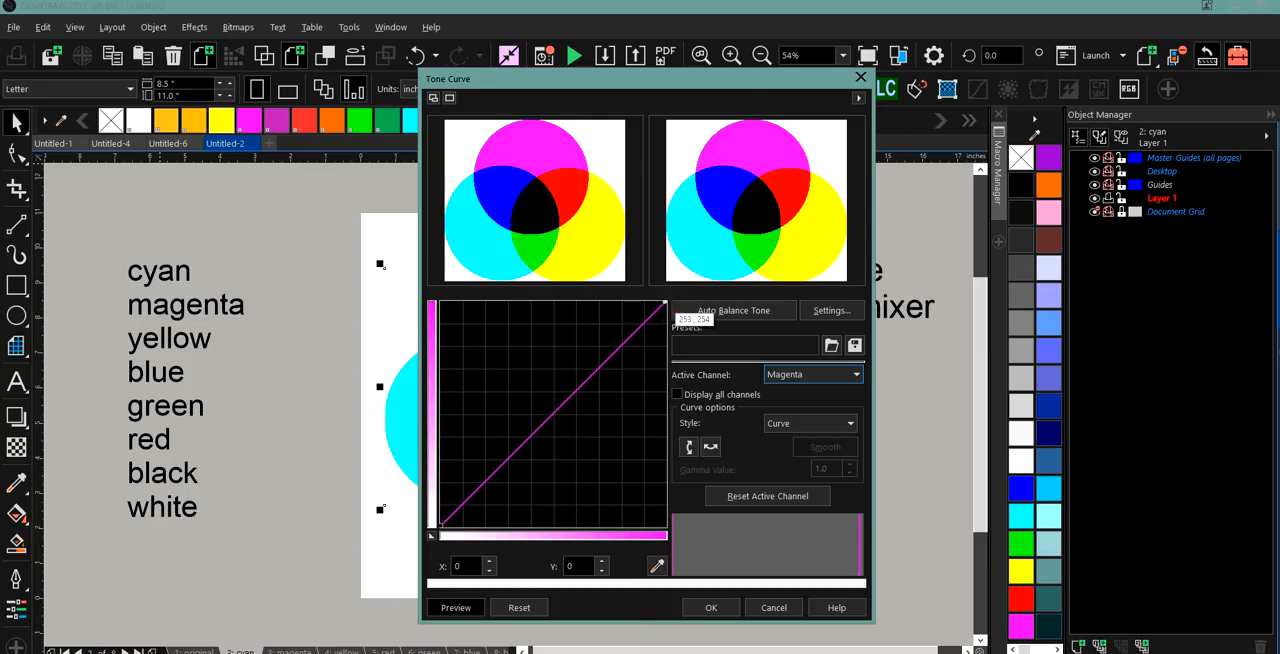
pyautogui.click(664, 302)
pyautogui.moveTo(664, 302); pyautogui.dragTo(650, 527)
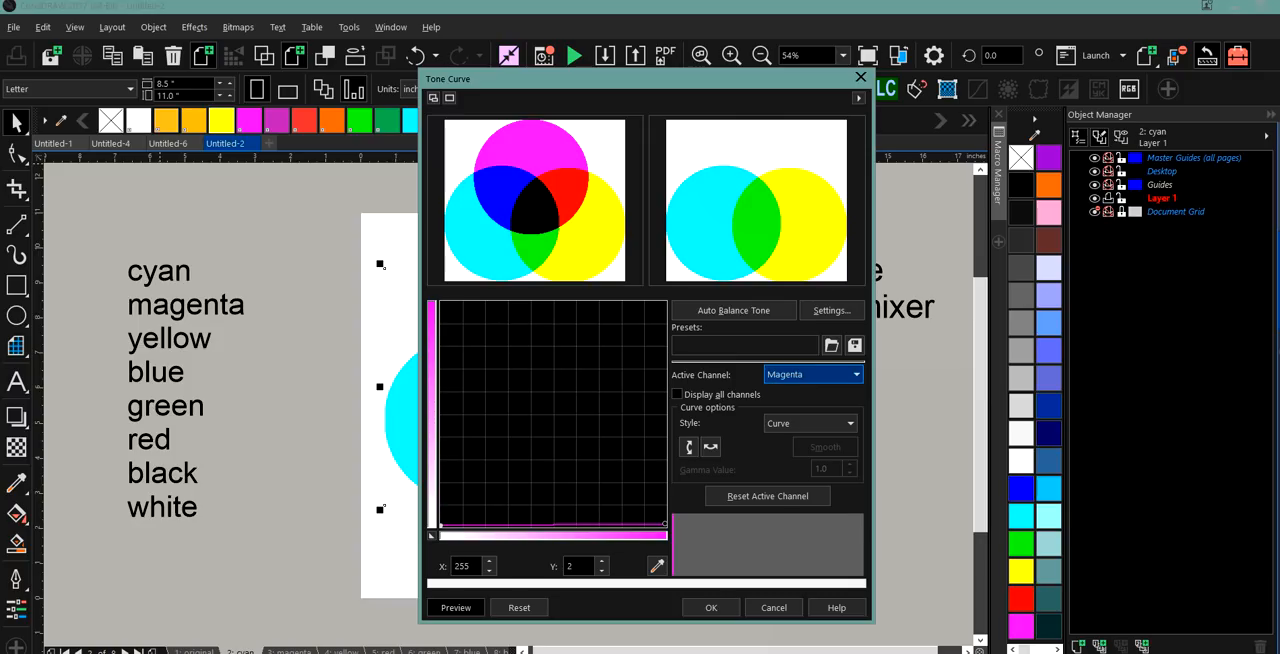
# Make Yellow the active channel, flatten its tone curve by lowering the end point to 255, 0, and apply the adjustment.
pyautogui.click(856, 374)
pyautogui.click(828, 403)
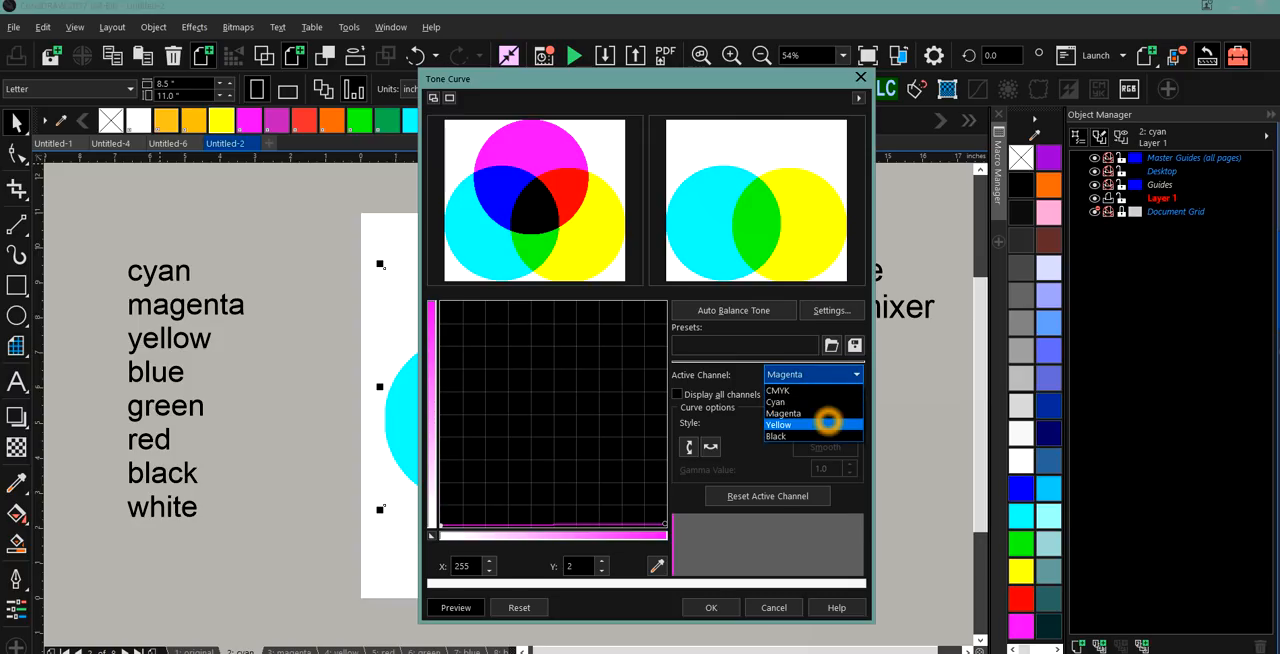
pyautogui.click(828, 424)
pyautogui.click(664, 299)
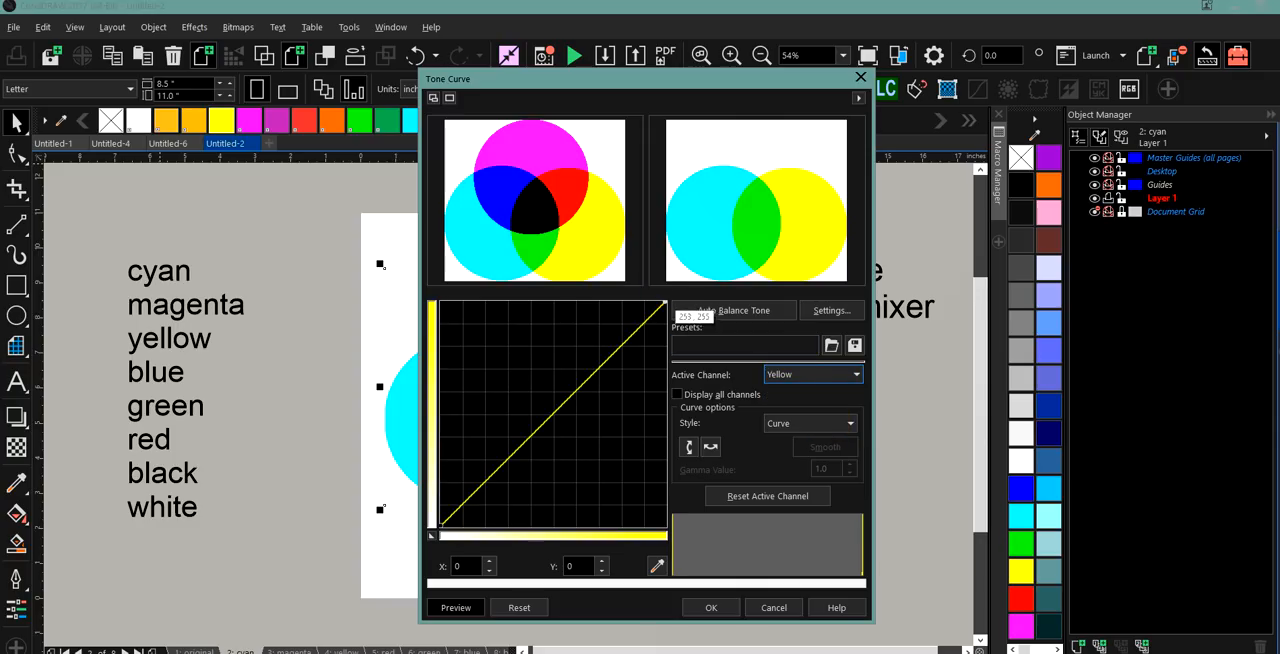
pyautogui.moveTo(664, 299); pyautogui.dragTo(665, 530)
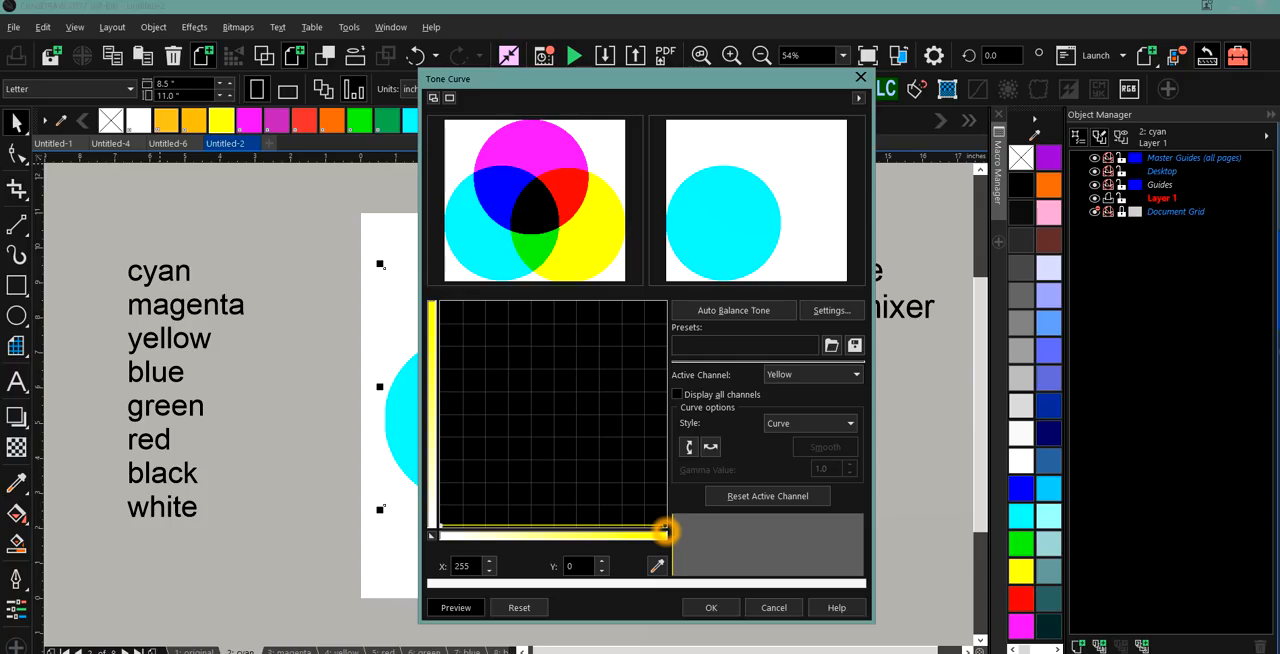
pyautogui.click(709, 606)
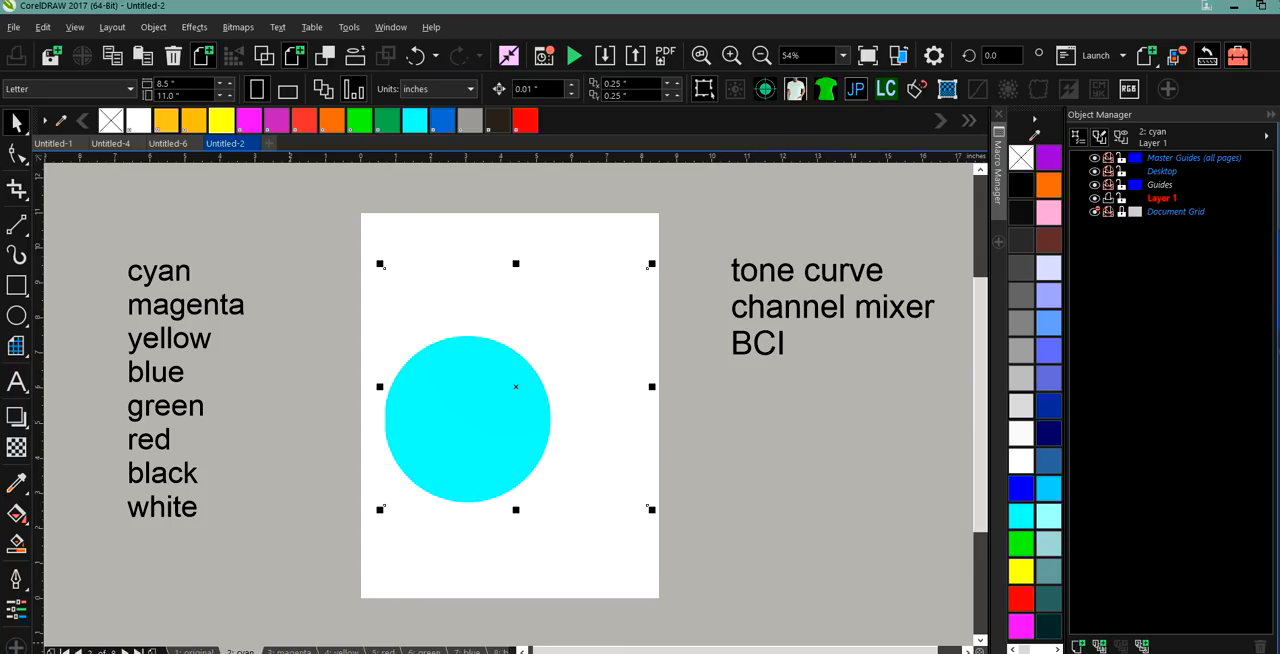
# Go to the magenta page and select its circles bitmap.
pyautogui.click(285, 651)
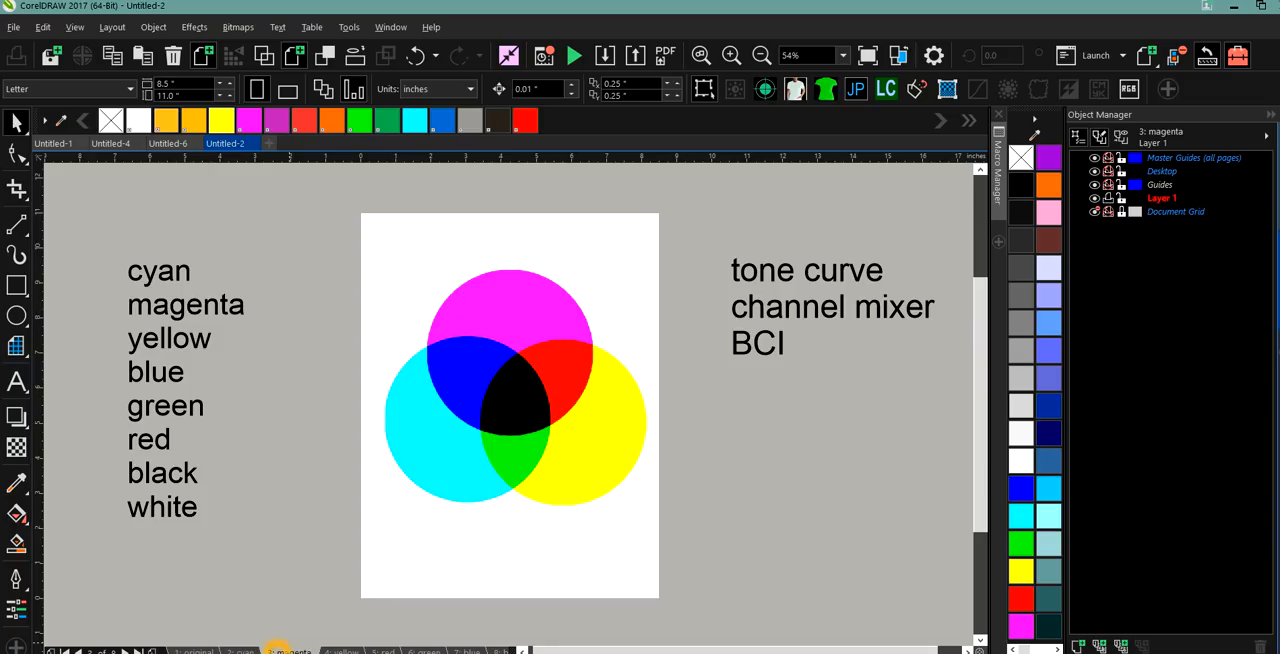
pyautogui.click(506, 337)
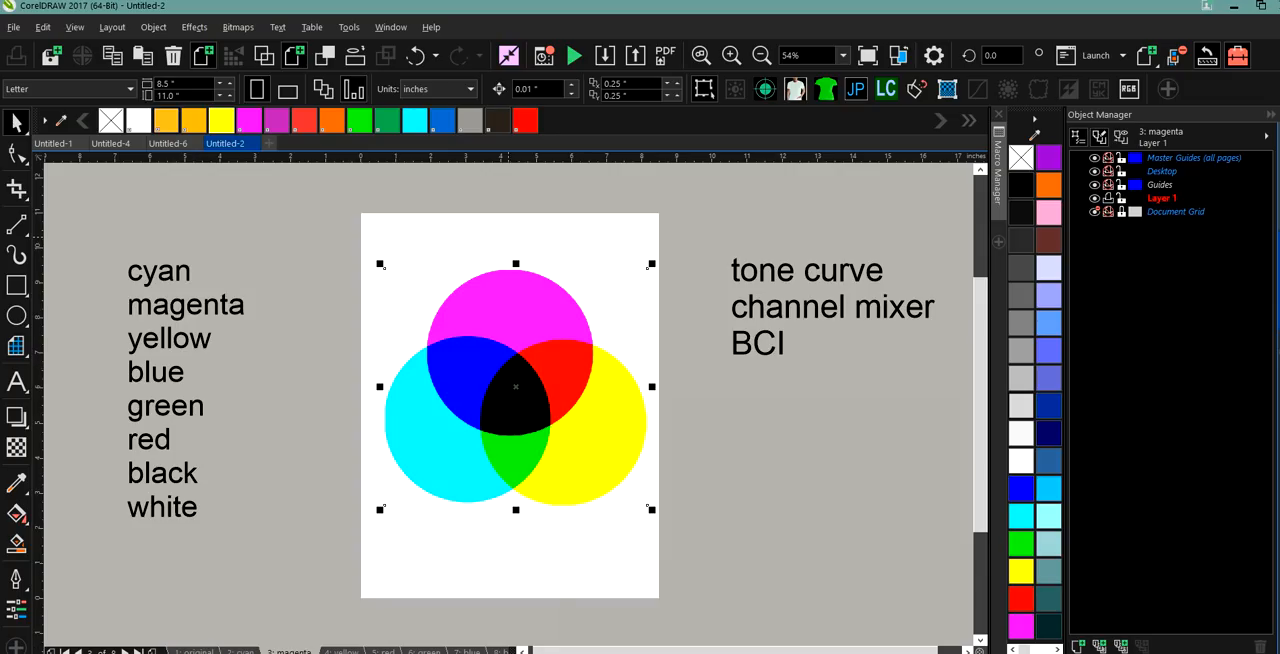
pyautogui.click(491, 310)
pyautogui.click(507, 314)
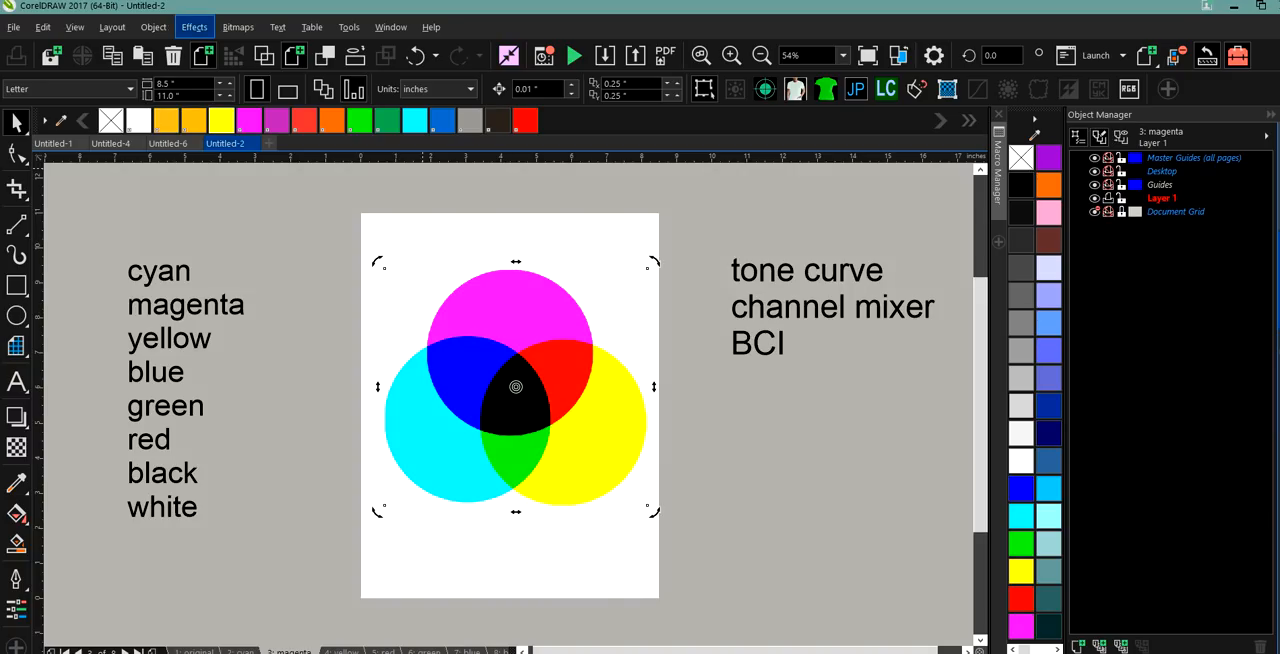
pyautogui.click(153, 27)
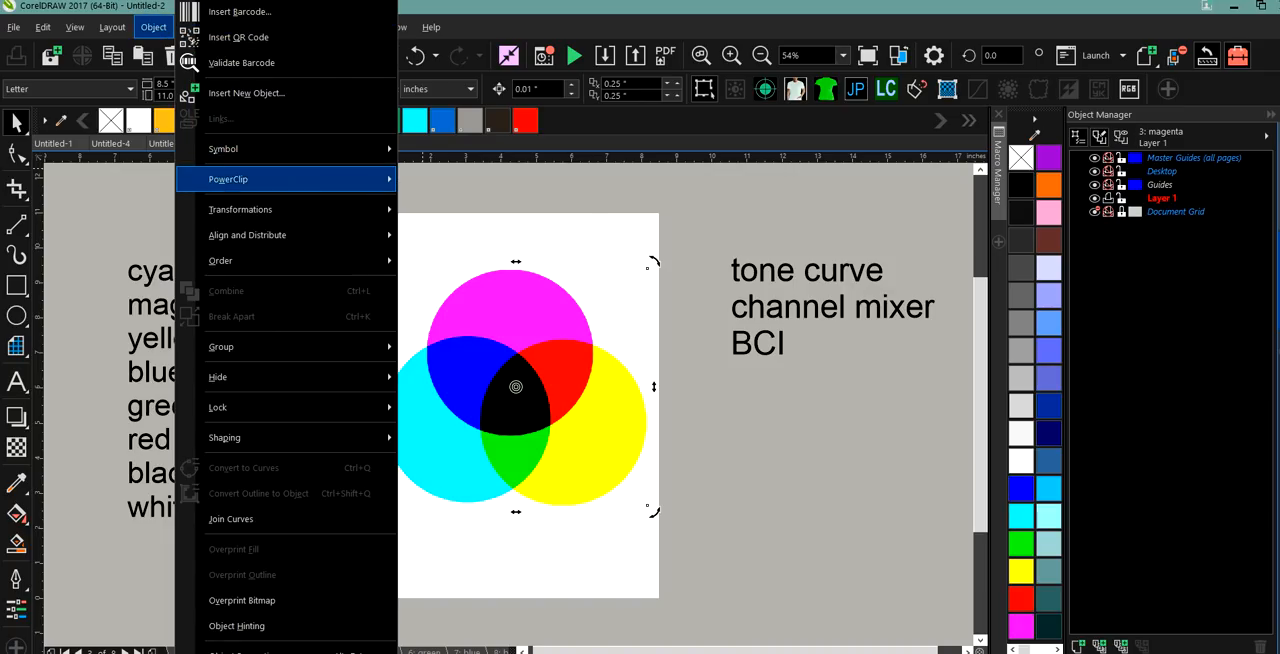
pyautogui.click(229, 179)
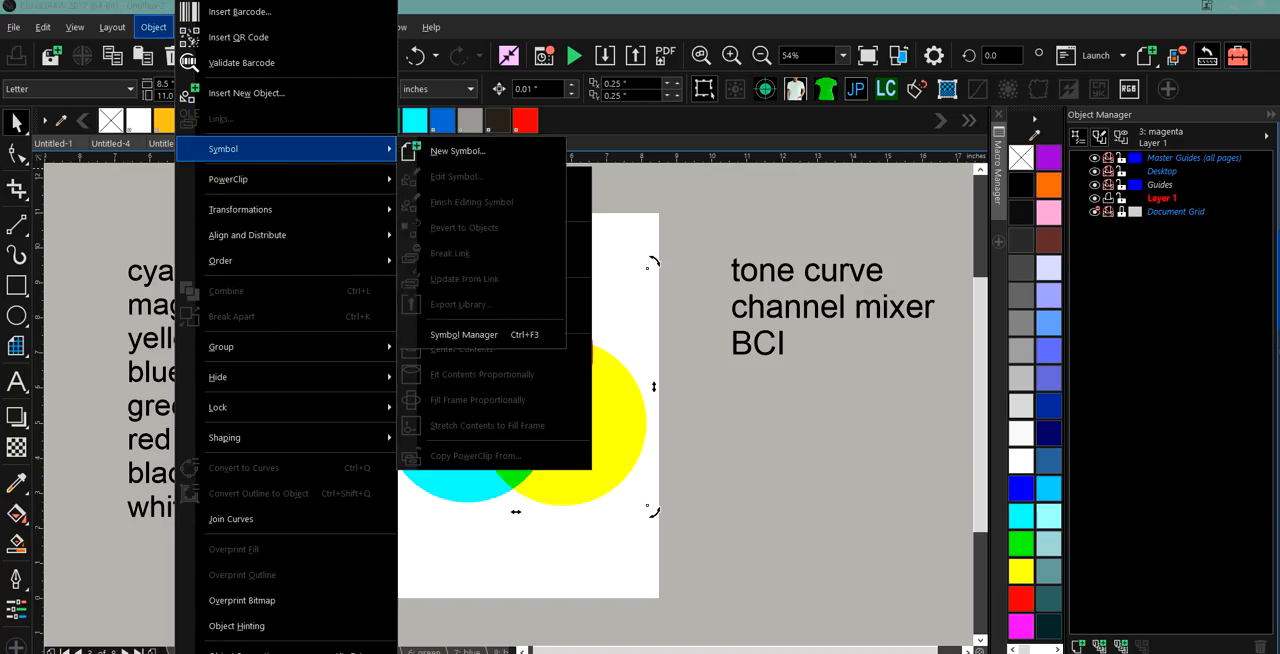
pyautogui.press('Escape')
pyautogui.click(464, 341)
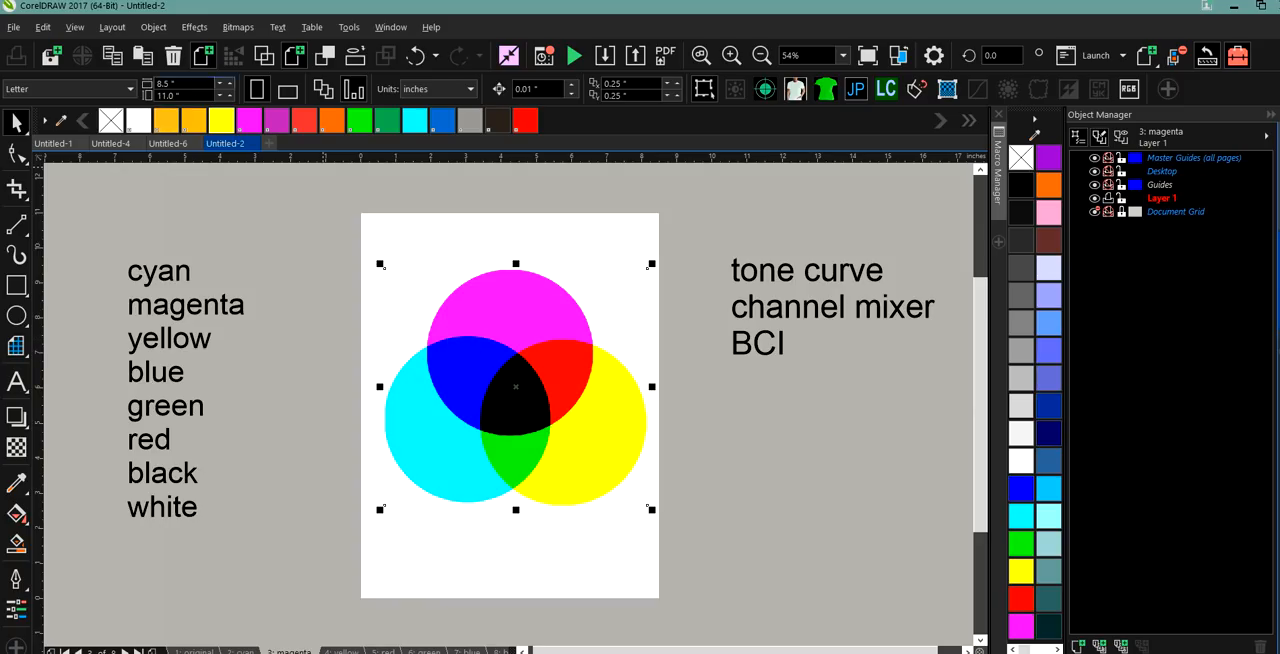
pyautogui.click(155, 28)
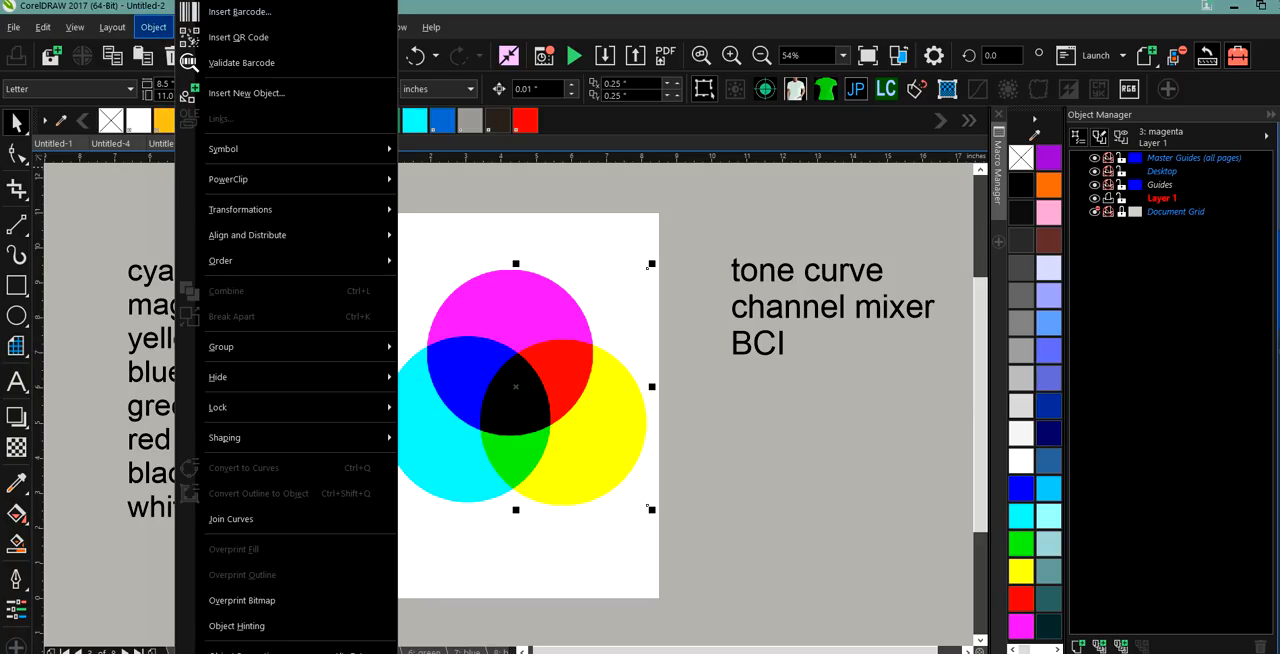
pyautogui.click(150, 195)
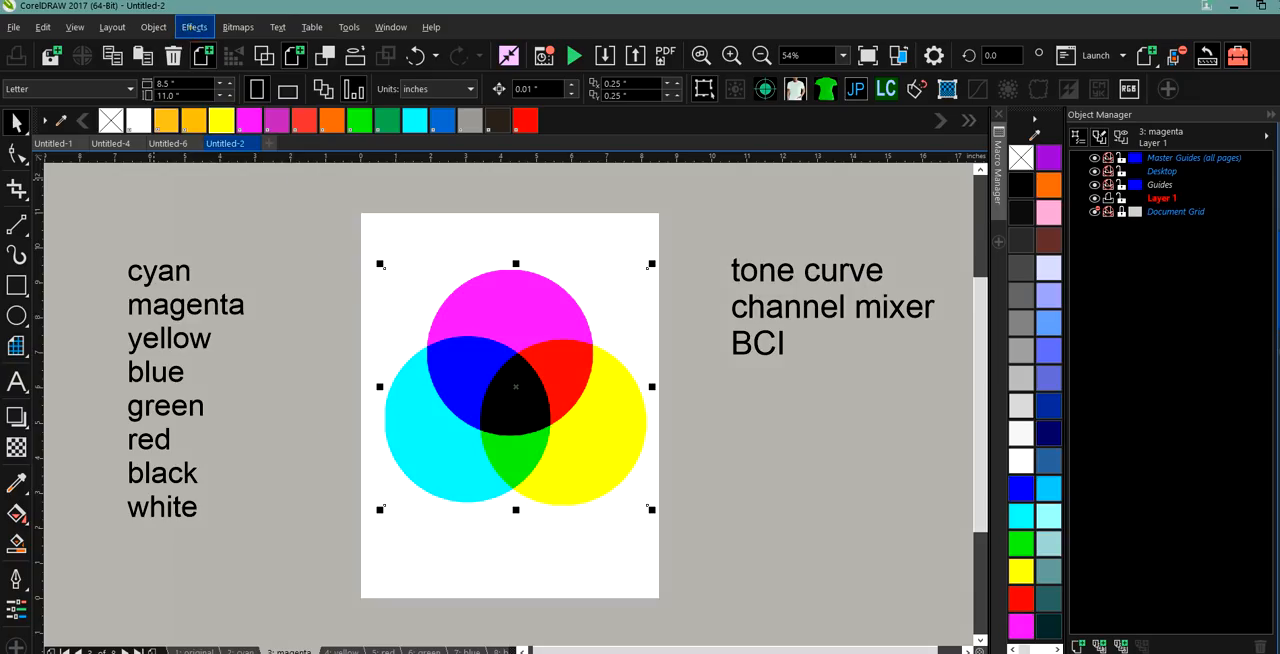
# Open the Tone Curve adjustment for the magenta page's bitmap and flatten the Cyan channel's curve by lowering its end point to 255, 0.
pyautogui.click(194, 27)
pyautogui.click(226, 53)
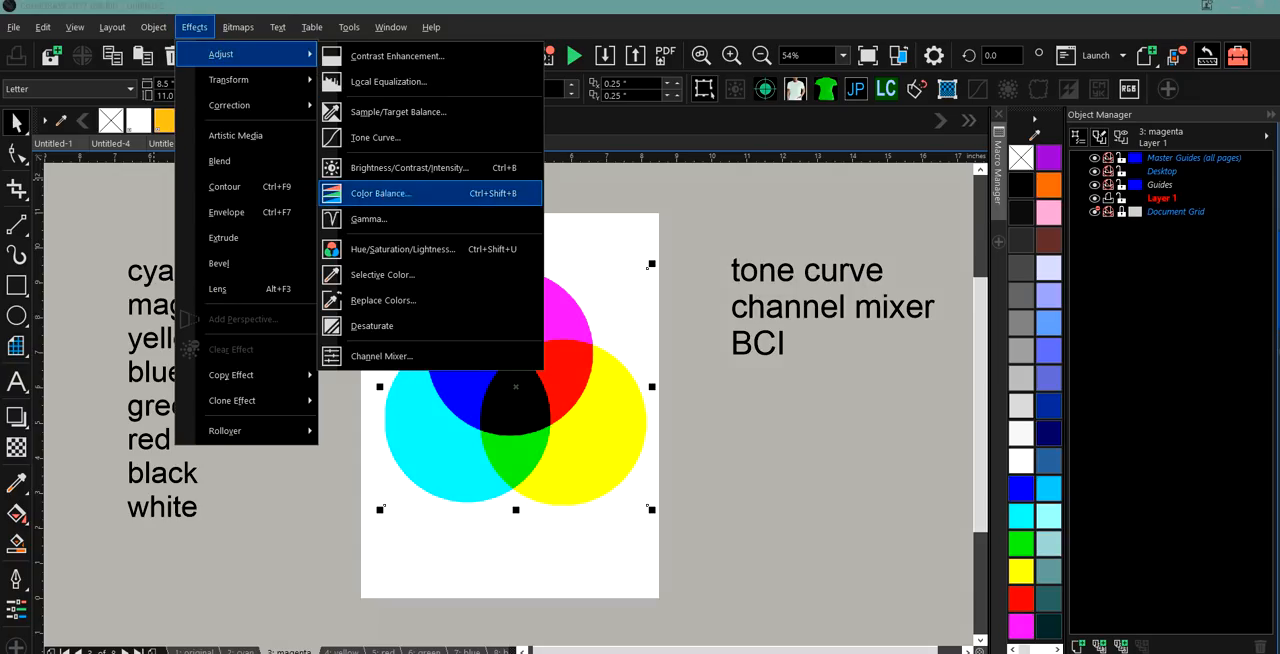
pyautogui.click(388, 134)
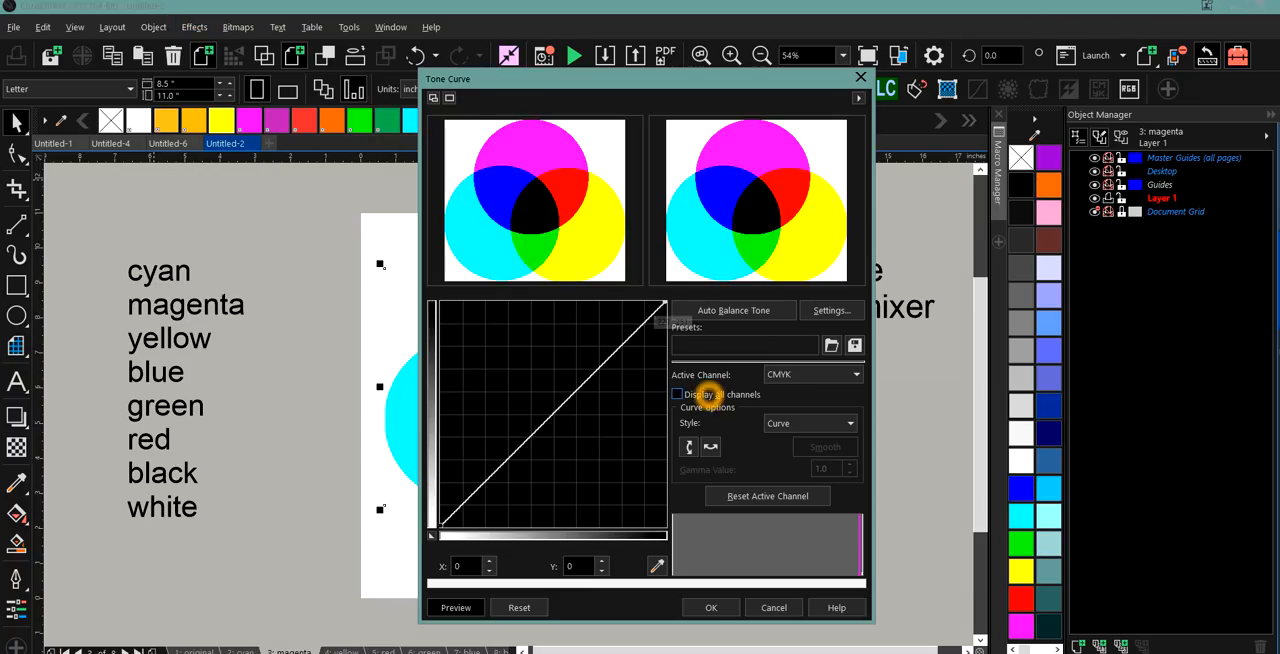
pyautogui.click(818, 374)
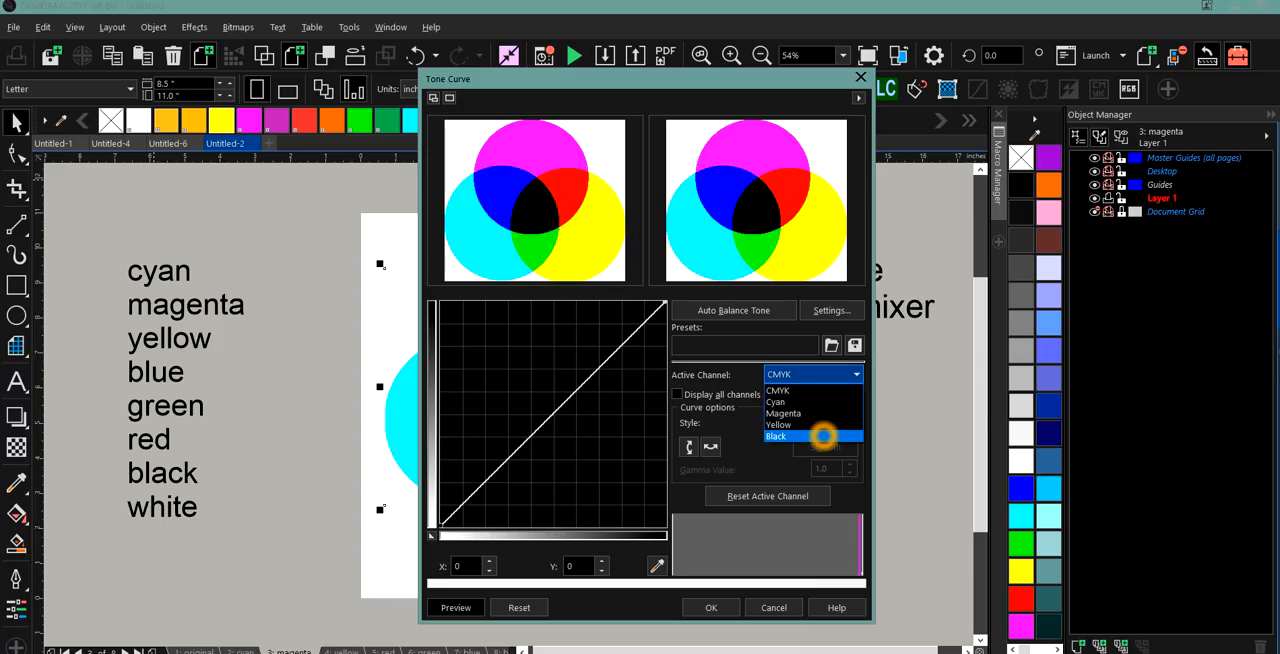
pyautogui.click(822, 435)
pyautogui.click(822, 374)
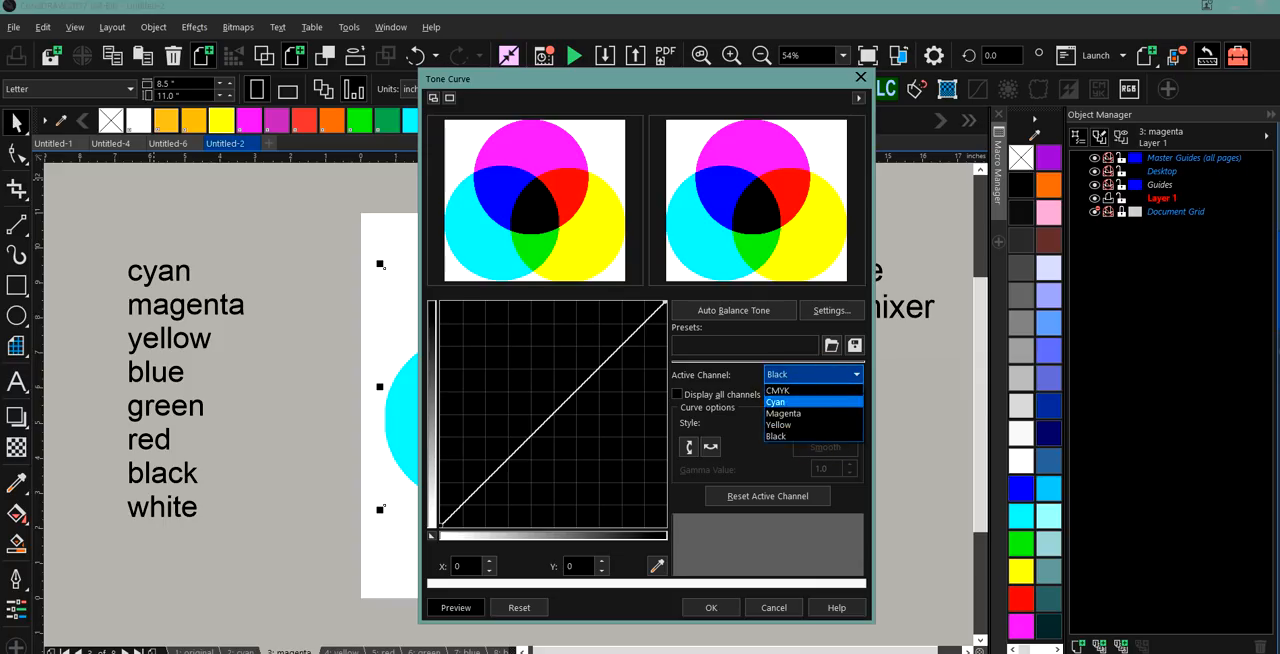
pyautogui.click(822, 412)
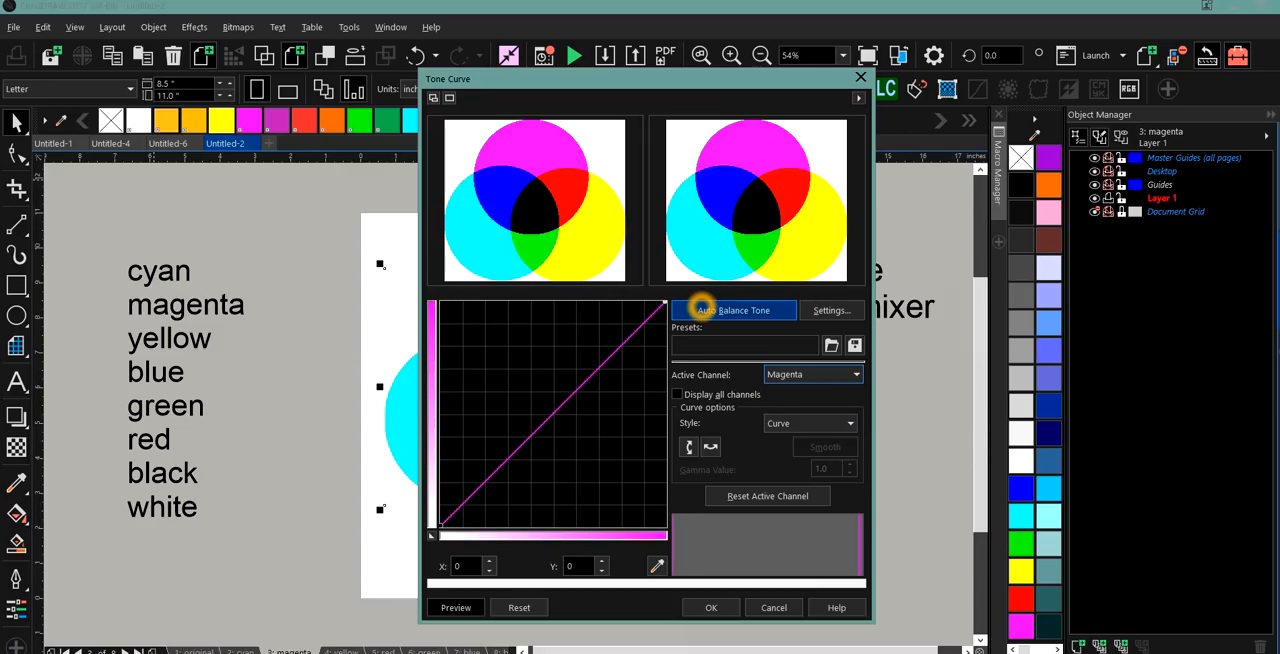
pyautogui.click(808, 372)
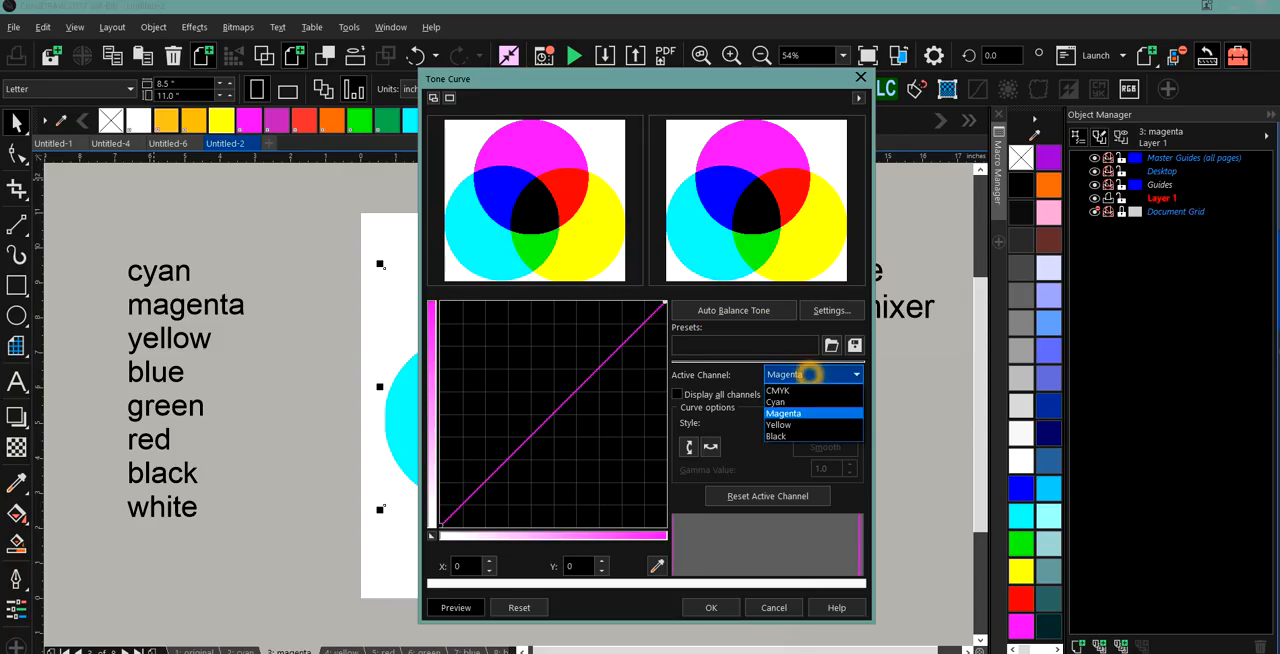
pyautogui.click(810, 402)
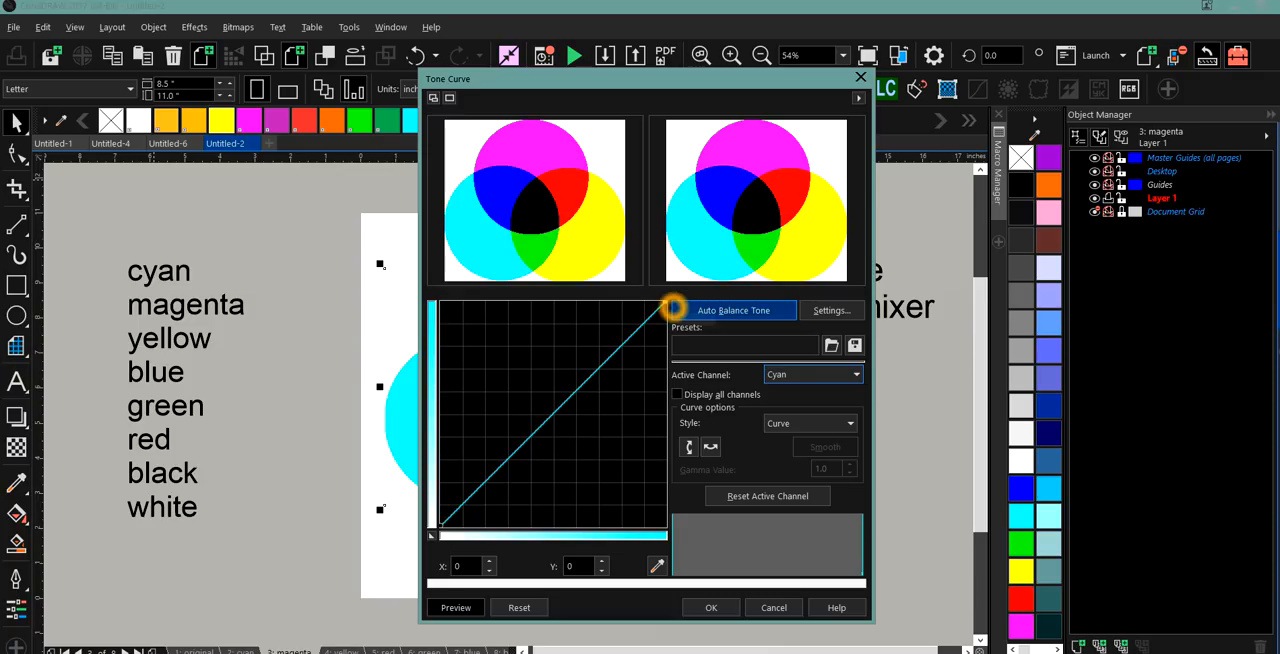
pyautogui.moveTo(668, 303); pyautogui.dragTo(659, 527)
# Make Yellow the active channel, pull its tone curve down at a point at 191, 56, and set the curve style to Straight.
pyautogui.click(814, 374)
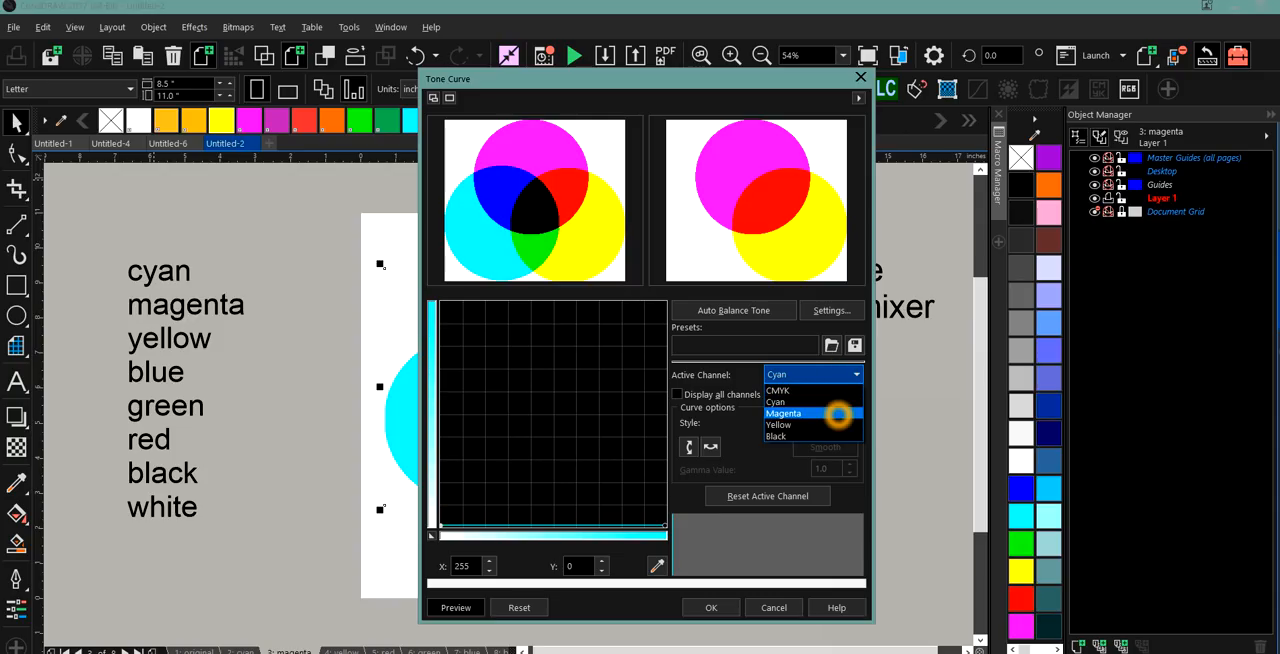
pyautogui.click(834, 424)
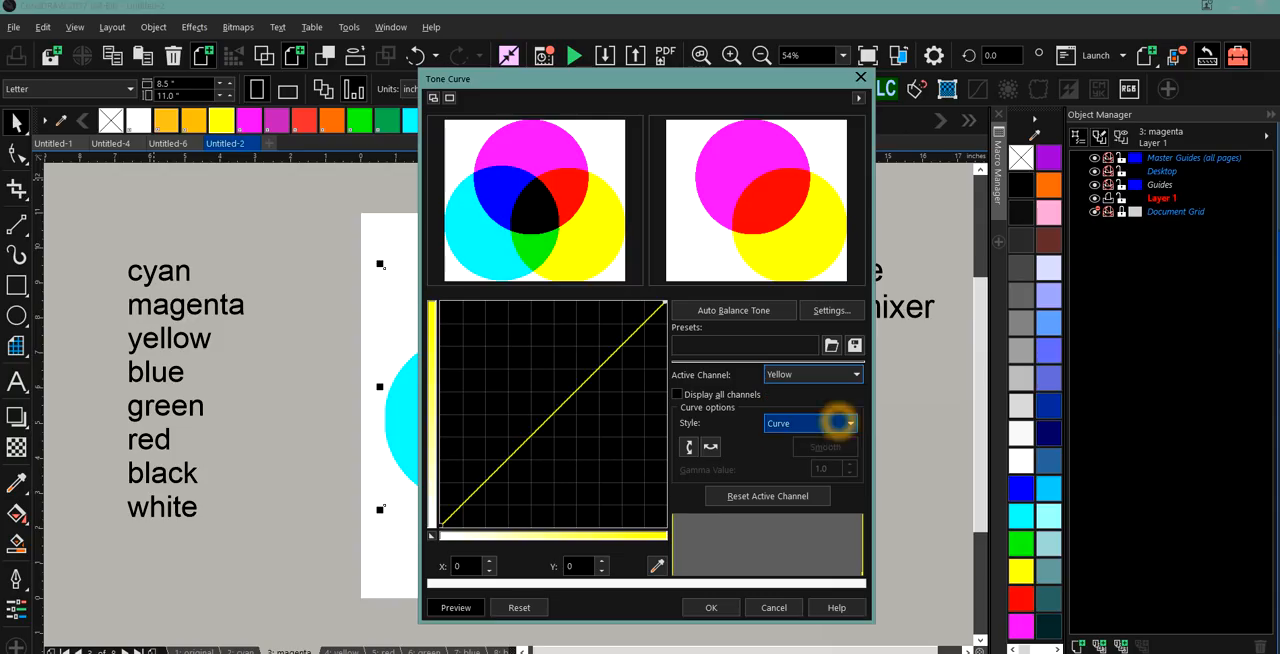
pyautogui.moveTo(664, 302); pyautogui.dragTo(609, 480)
pyautogui.click(810, 423)
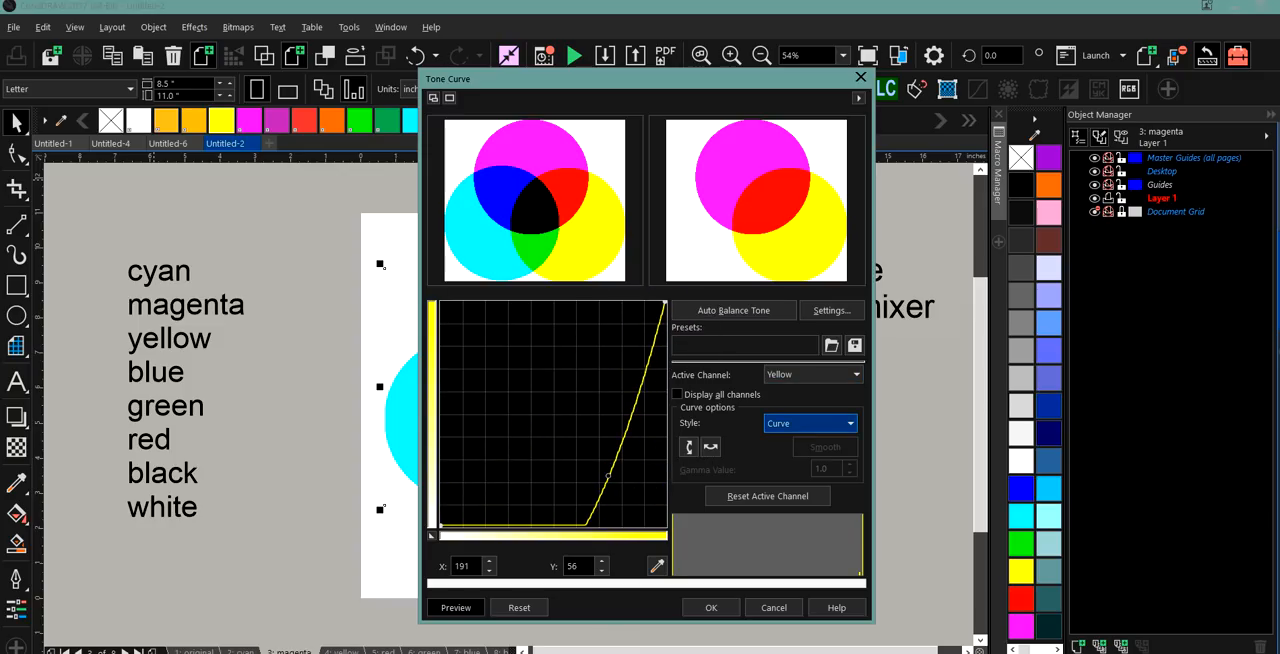
pyautogui.click(781, 451)
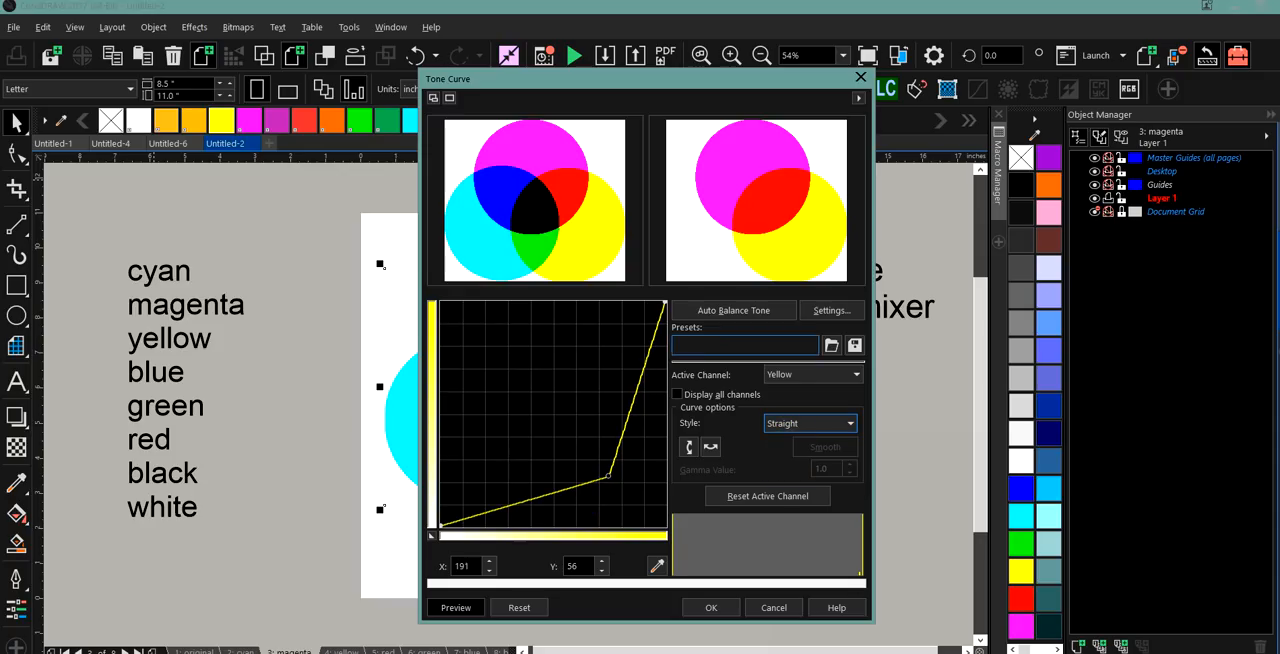
# Flatten the yellow tone curve by lowering its end point and middle point to the baseline, and apply the adjustment.
pyautogui.click(665, 304)
pyautogui.moveTo(665, 304); pyautogui.dragTo(642, 530)
pyautogui.moveTo(607, 478); pyautogui.dragTo(580, 525)
pyautogui.click(713, 609)
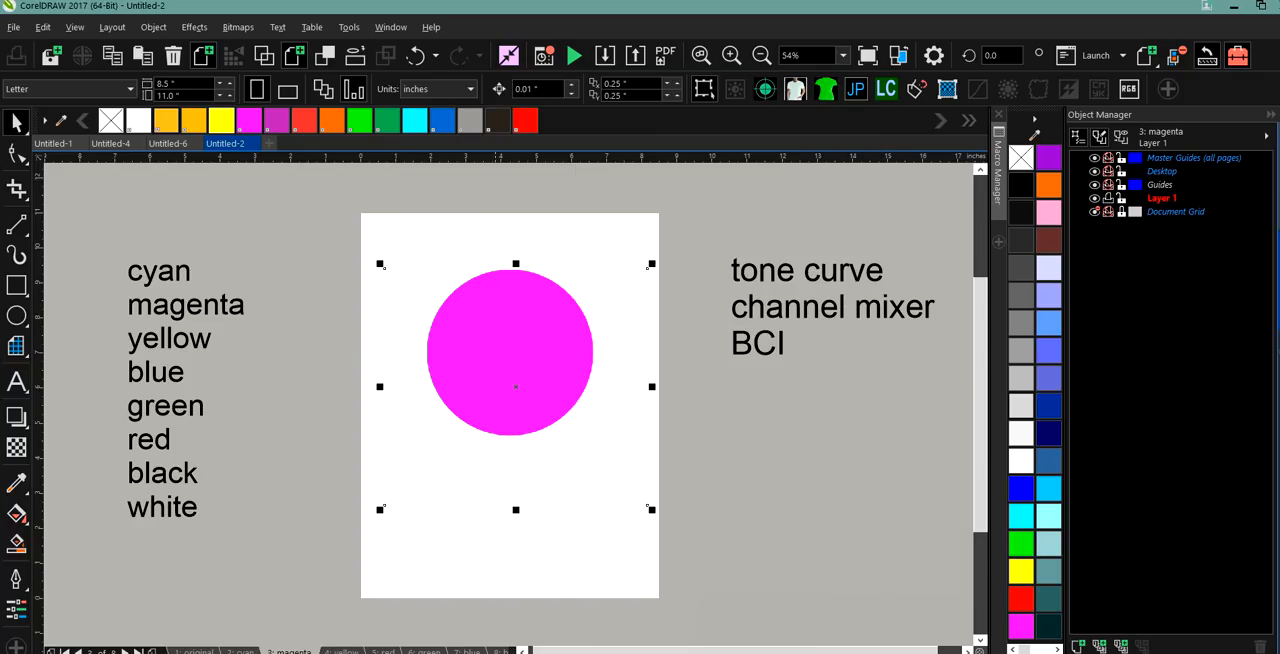
# Select the circles bitmap on the yellow page and open the Tone Curve adjustment for it.
pyautogui.click(340, 651)
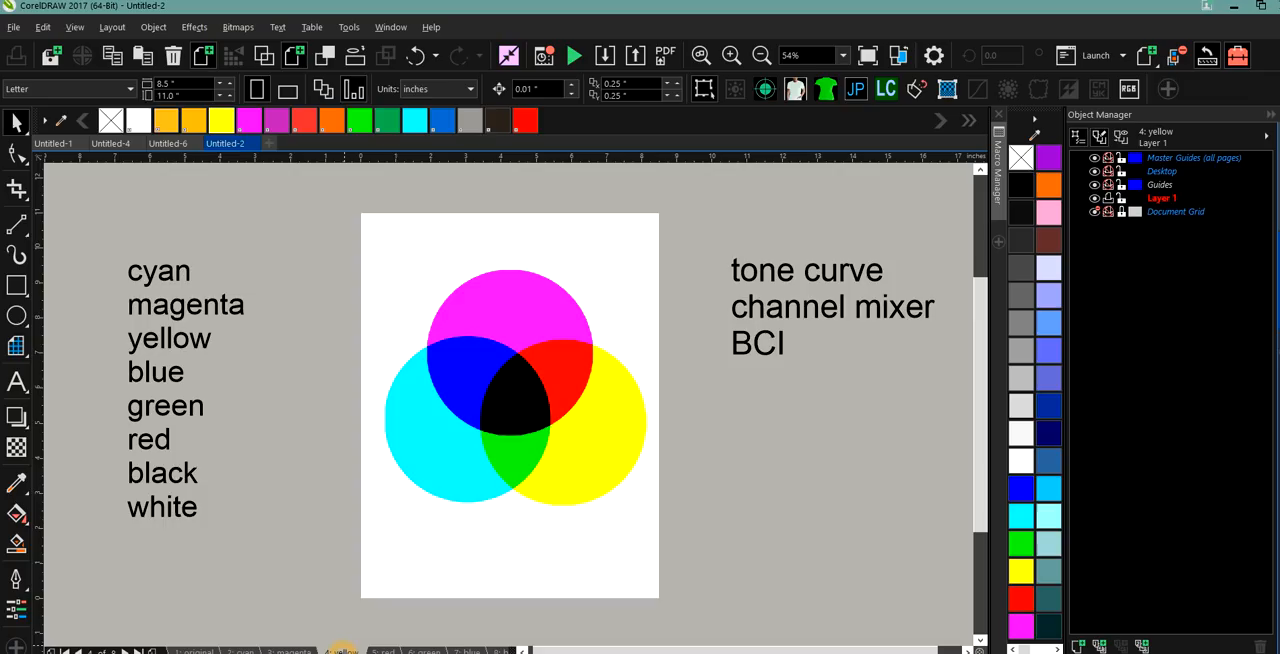
pyautogui.click(505, 320)
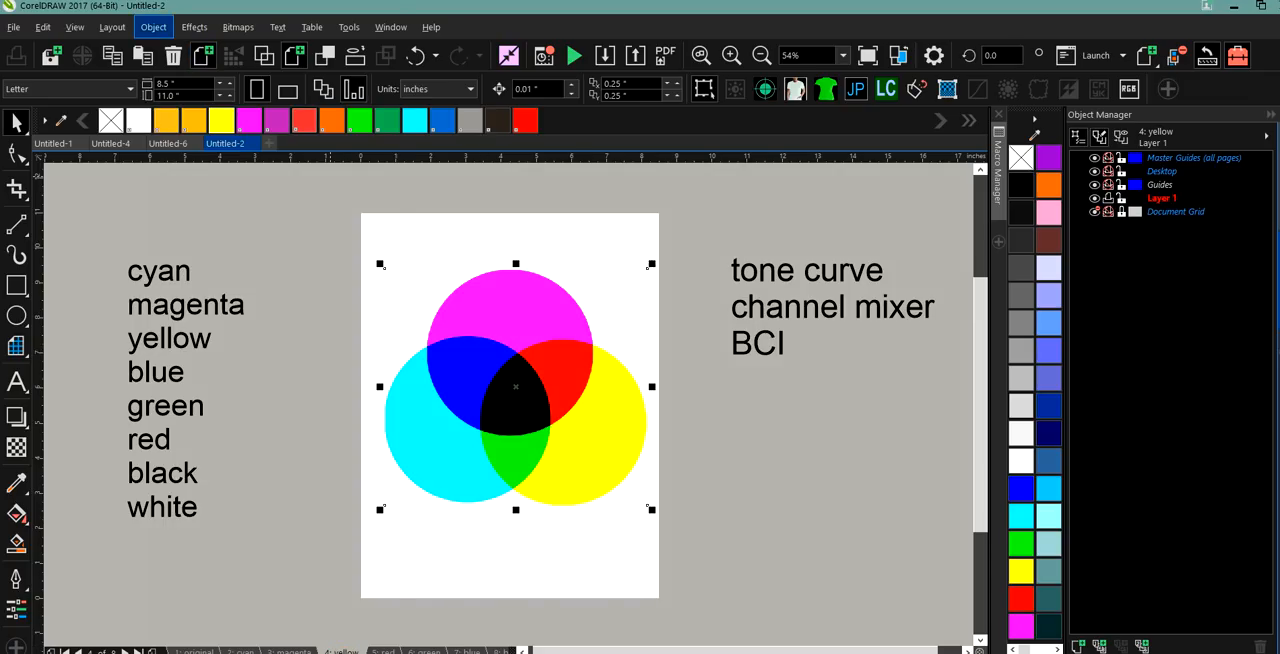
pyautogui.click(158, 28)
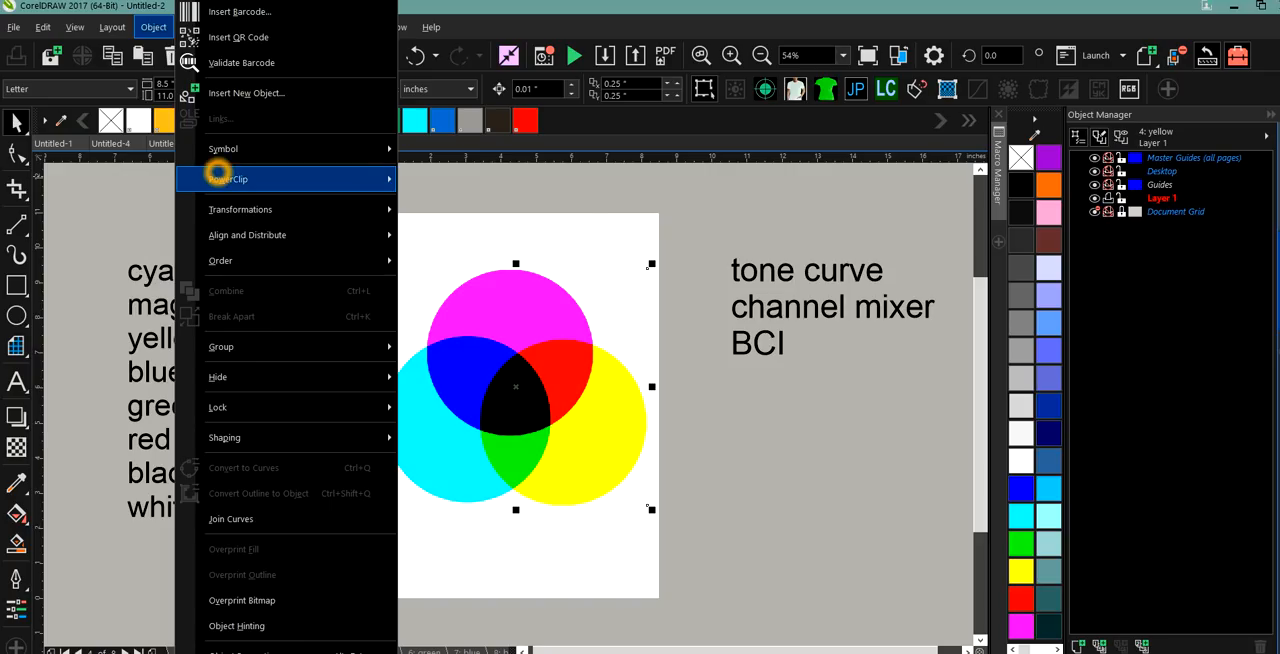
pyautogui.click(153, 27)
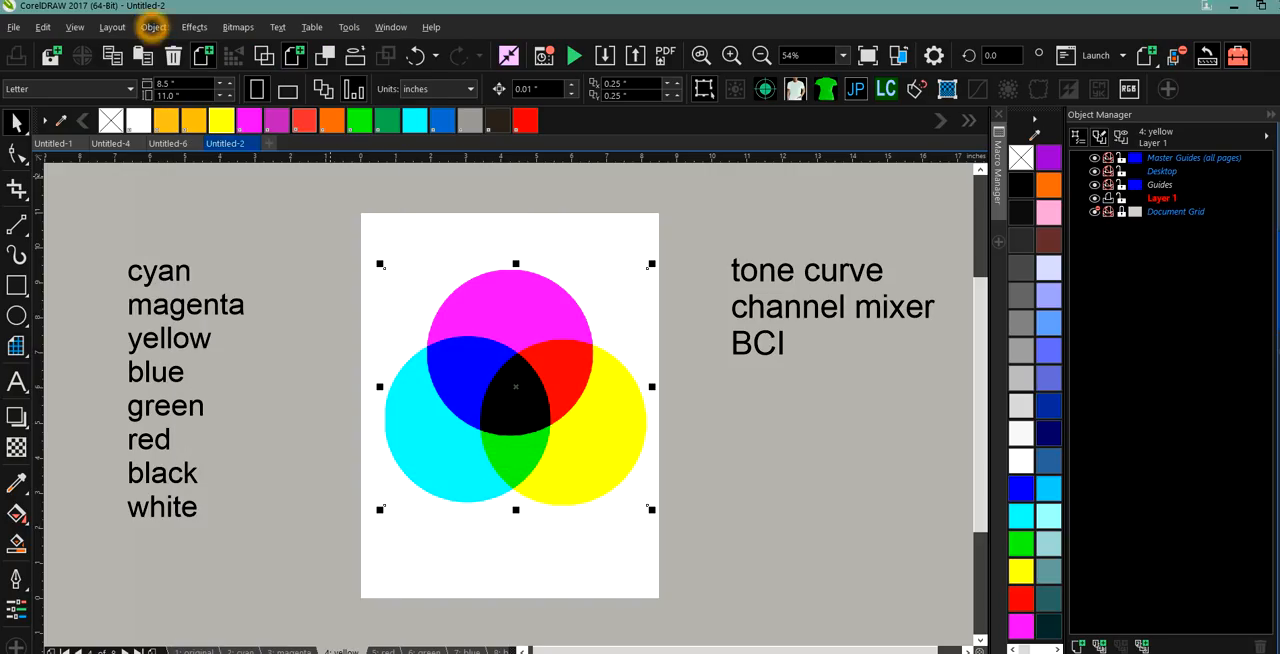
pyautogui.click(194, 27)
pyautogui.moveTo(220, 54)
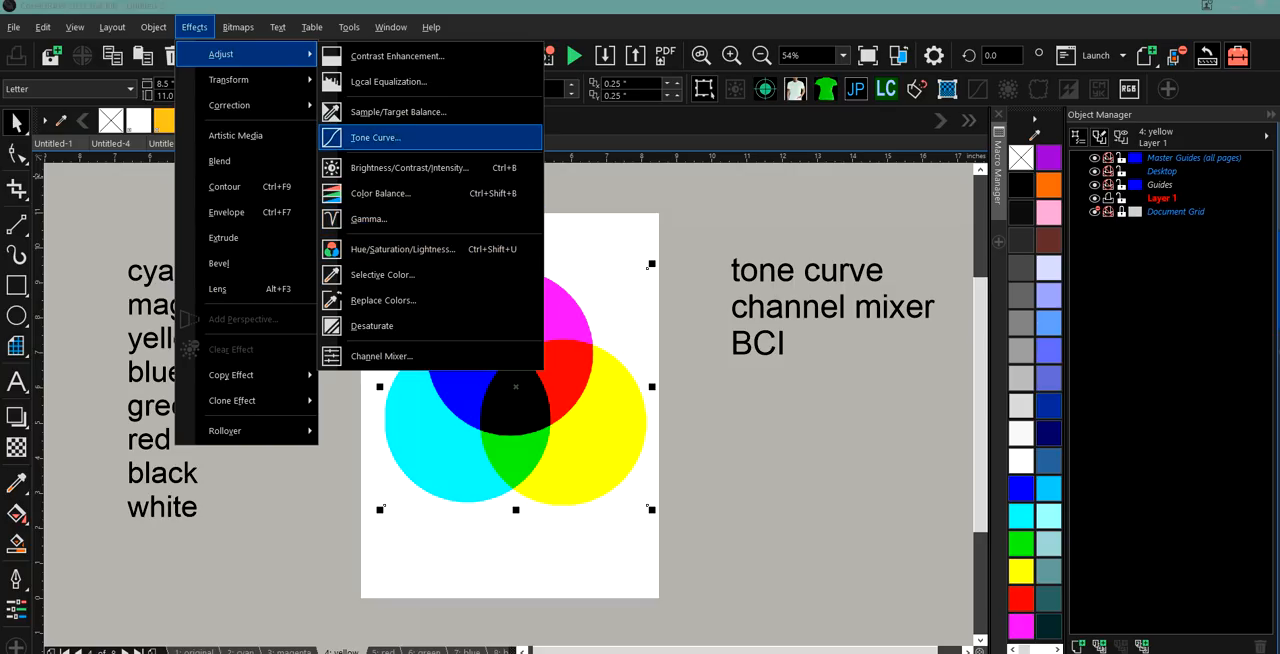
pyautogui.click(400, 131)
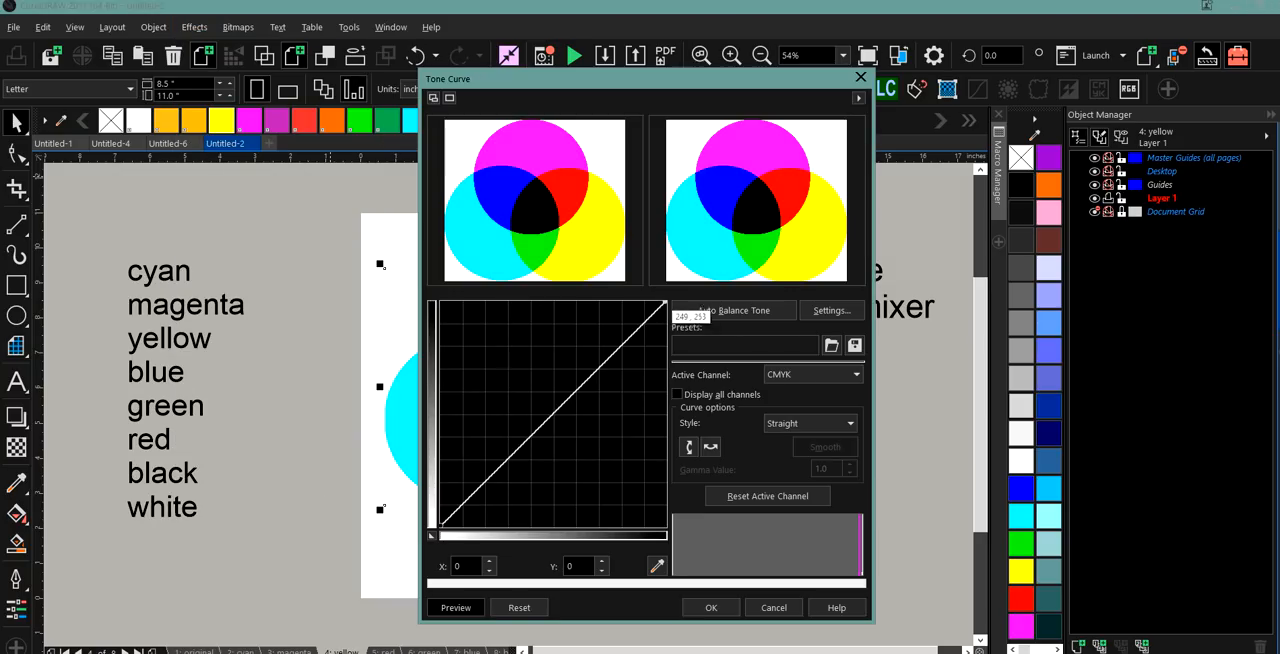
# Make Cyan the active channel and flatten its tone curve by lowering the end point to 255, 0.
pyautogui.click(812, 376)
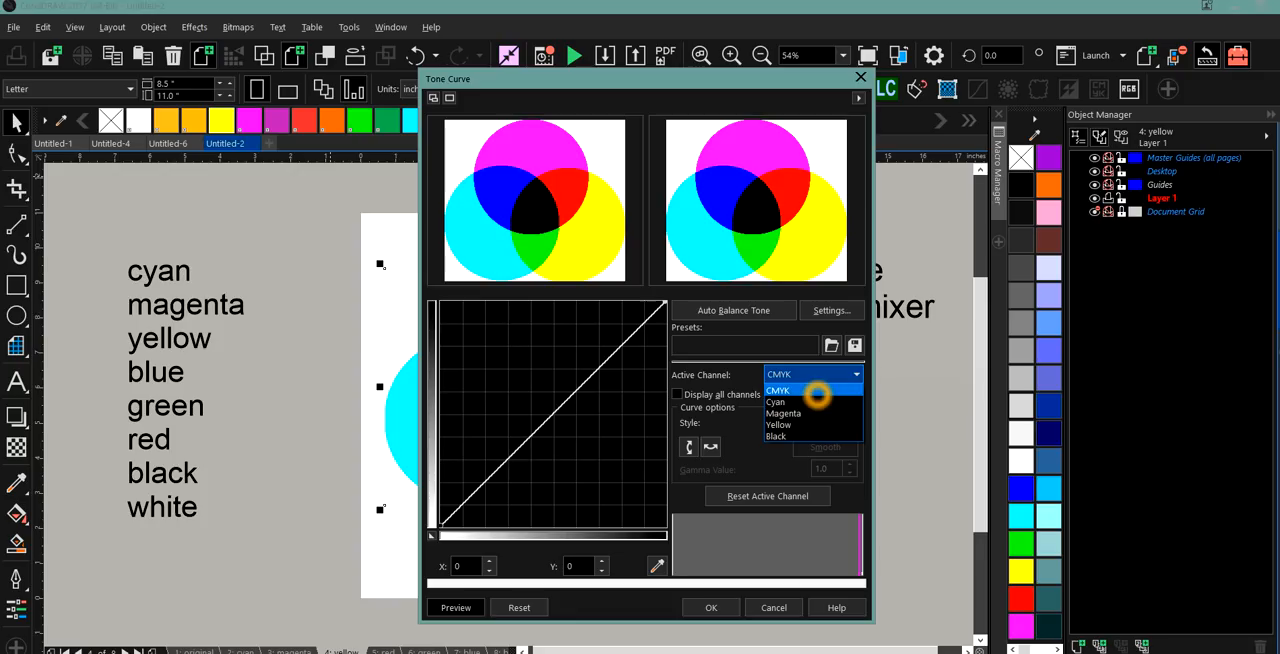
pyautogui.click(816, 401)
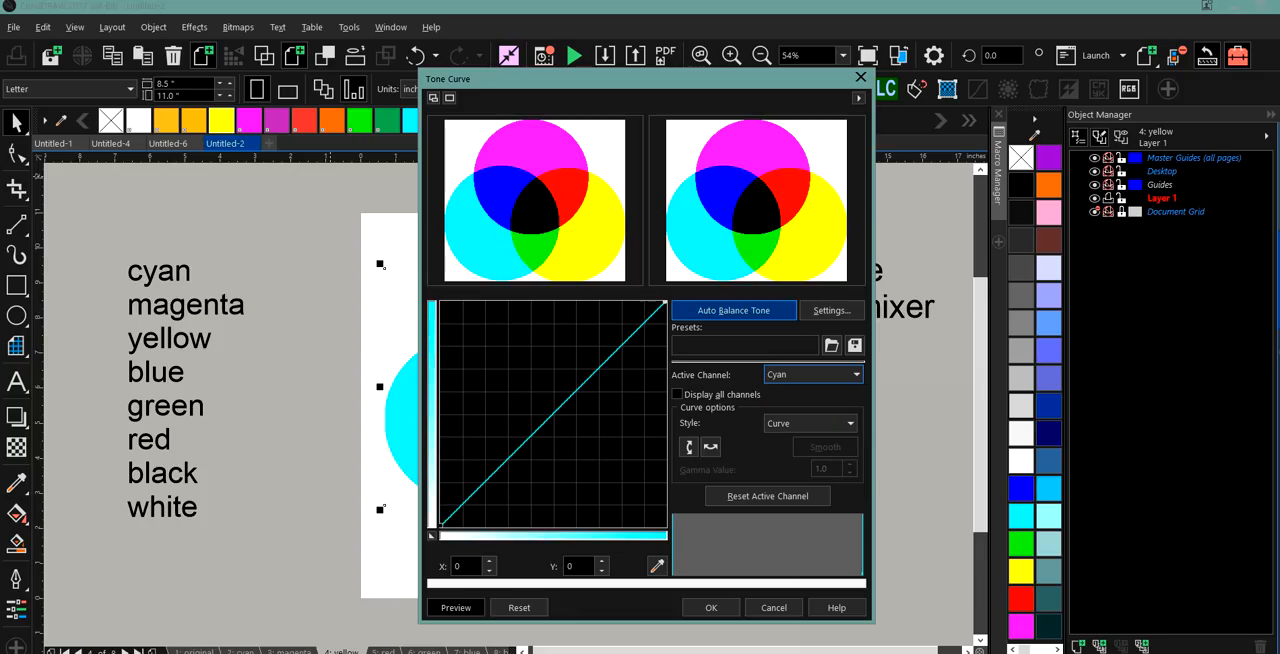
pyautogui.moveTo(665, 301); pyautogui.dragTo(660, 531)
# Make Magenta the active channel, flatten its tone curve by lowering the end point to 255, 1, and apply the adjustment.
pyautogui.click(828, 374)
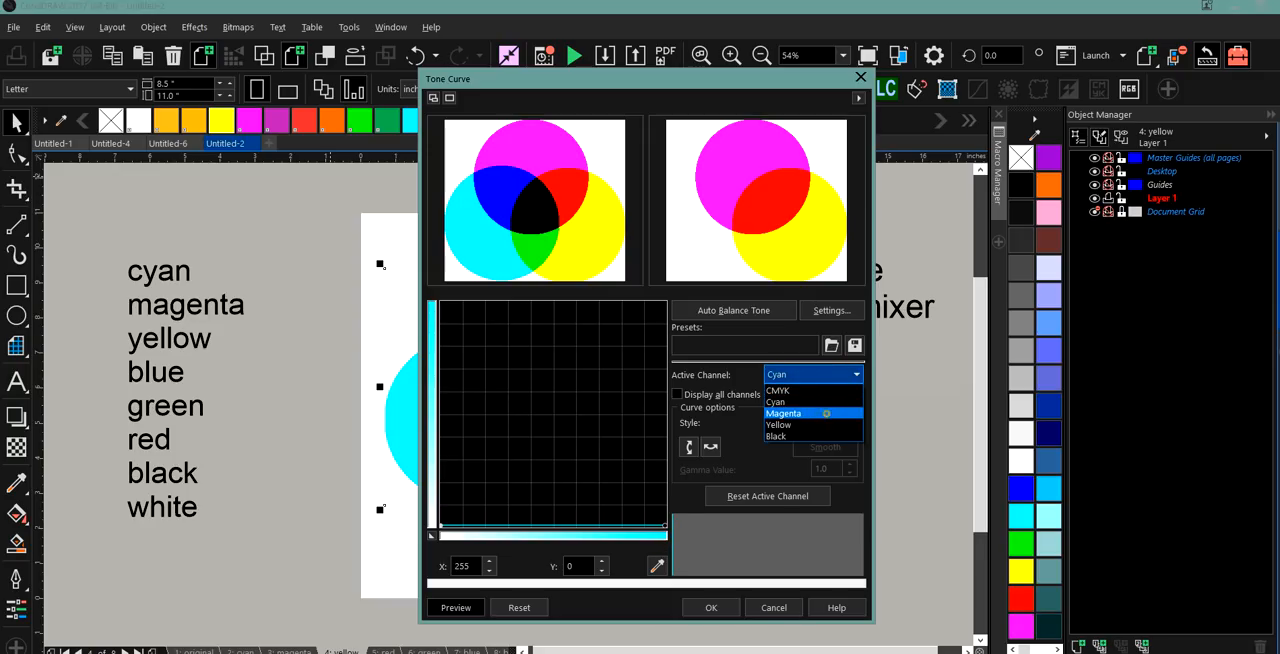
pyautogui.click(826, 412)
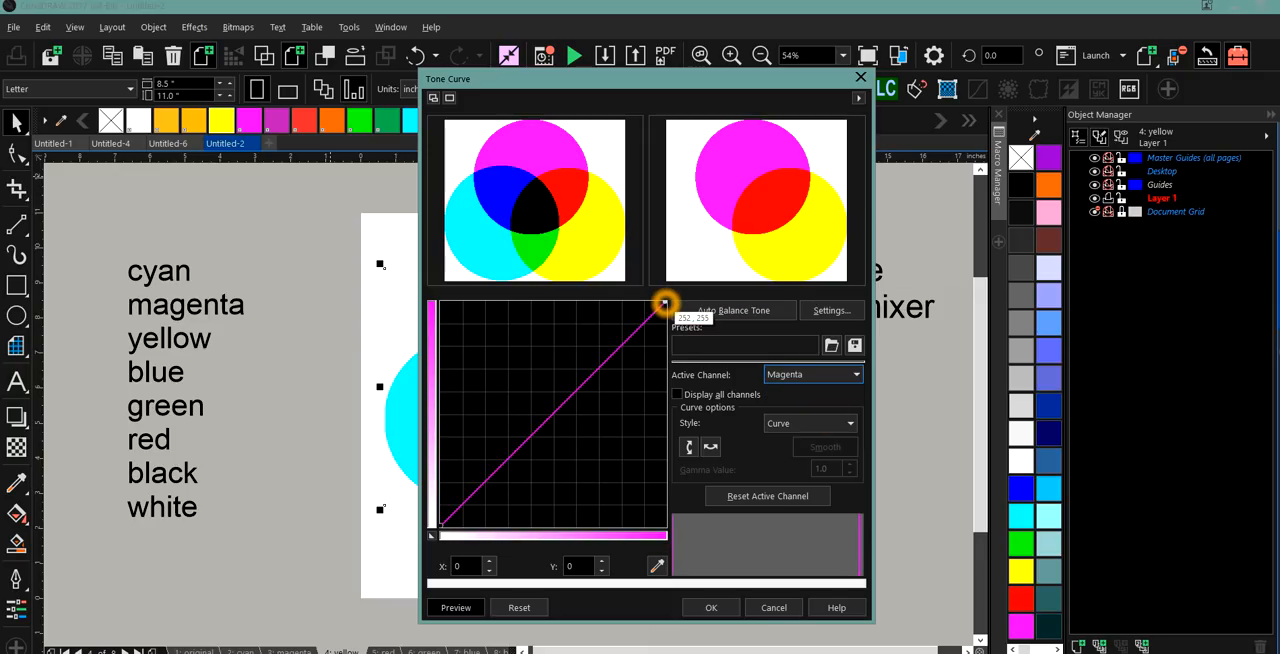
pyautogui.moveTo(665, 302); pyautogui.dragTo(665, 527)
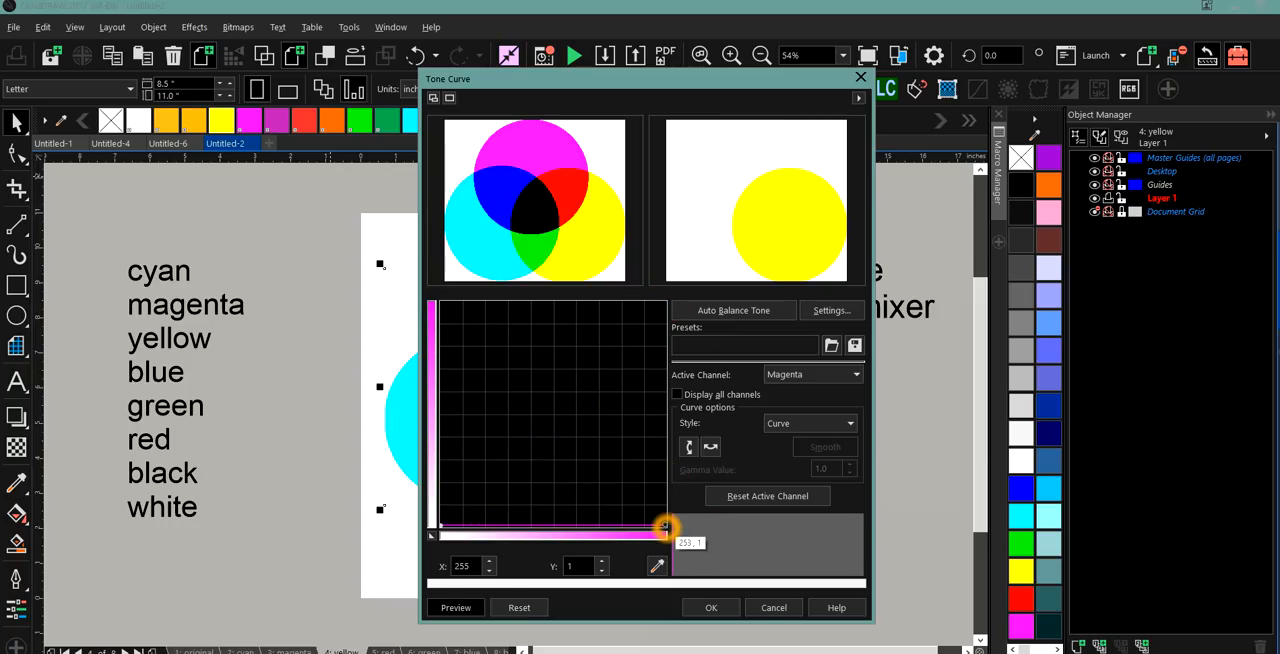
pyautogui.click(705, 606)
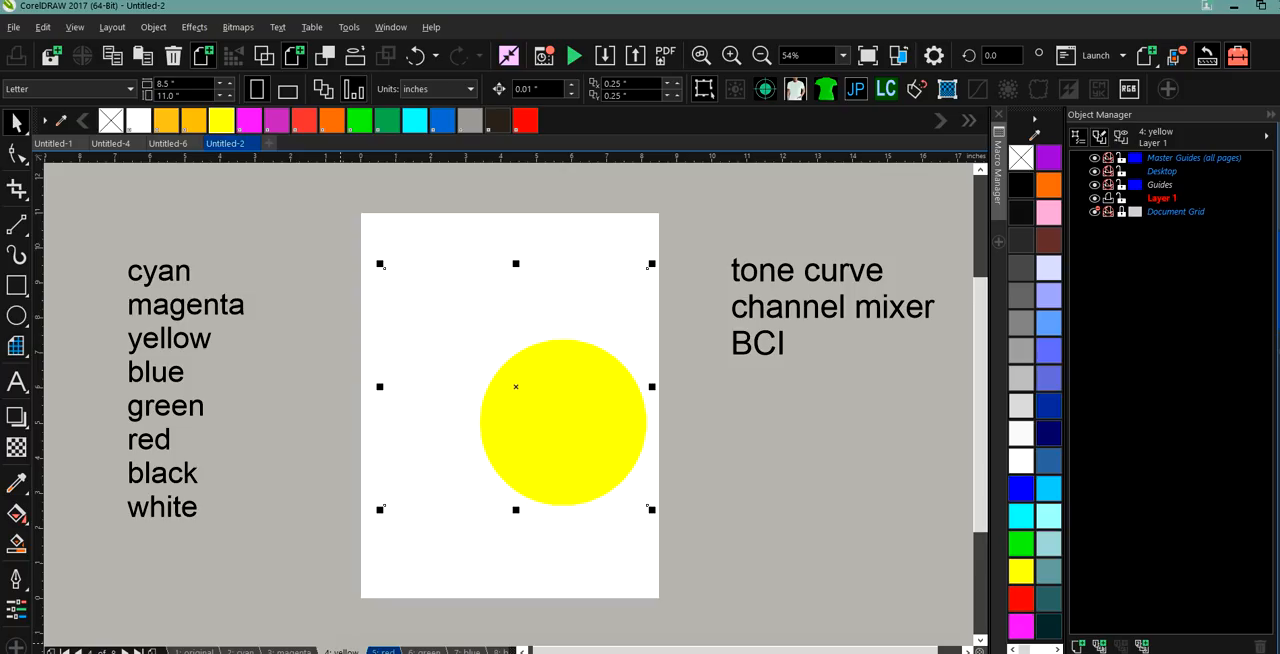
# Select the circles bitmap on the red page and open the Channel Mixer adjustment for it.
pyautogui.click(382, 651)
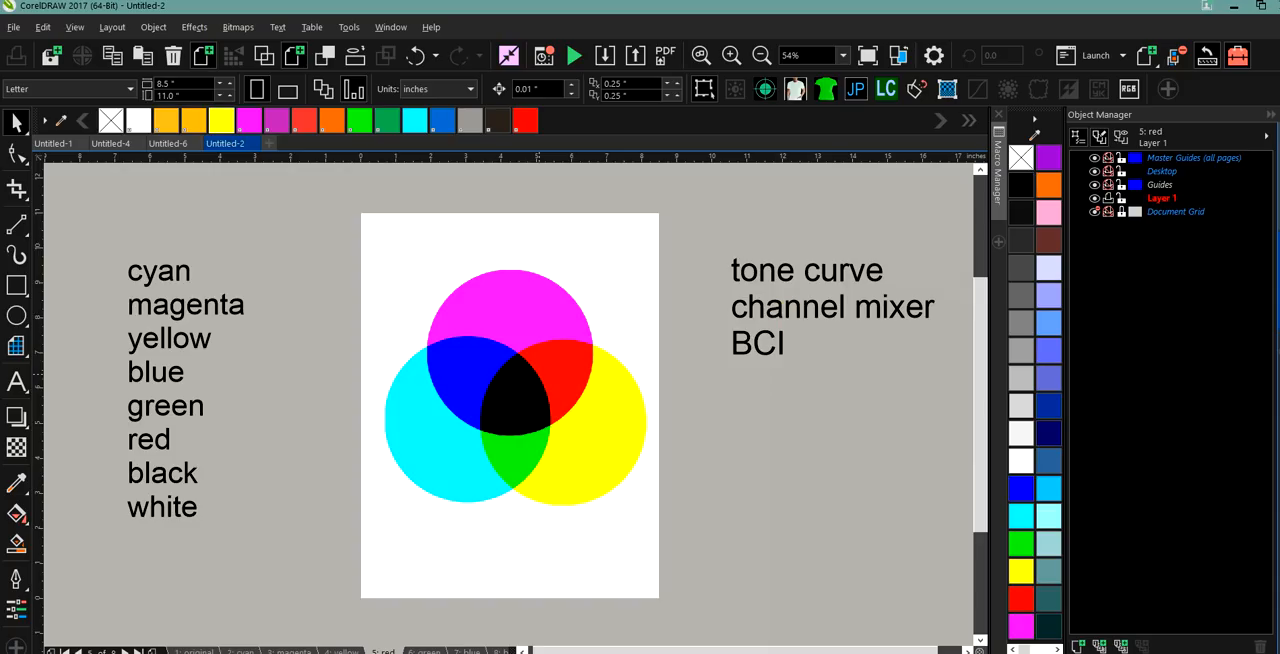
pyautogui.click(226, 27)
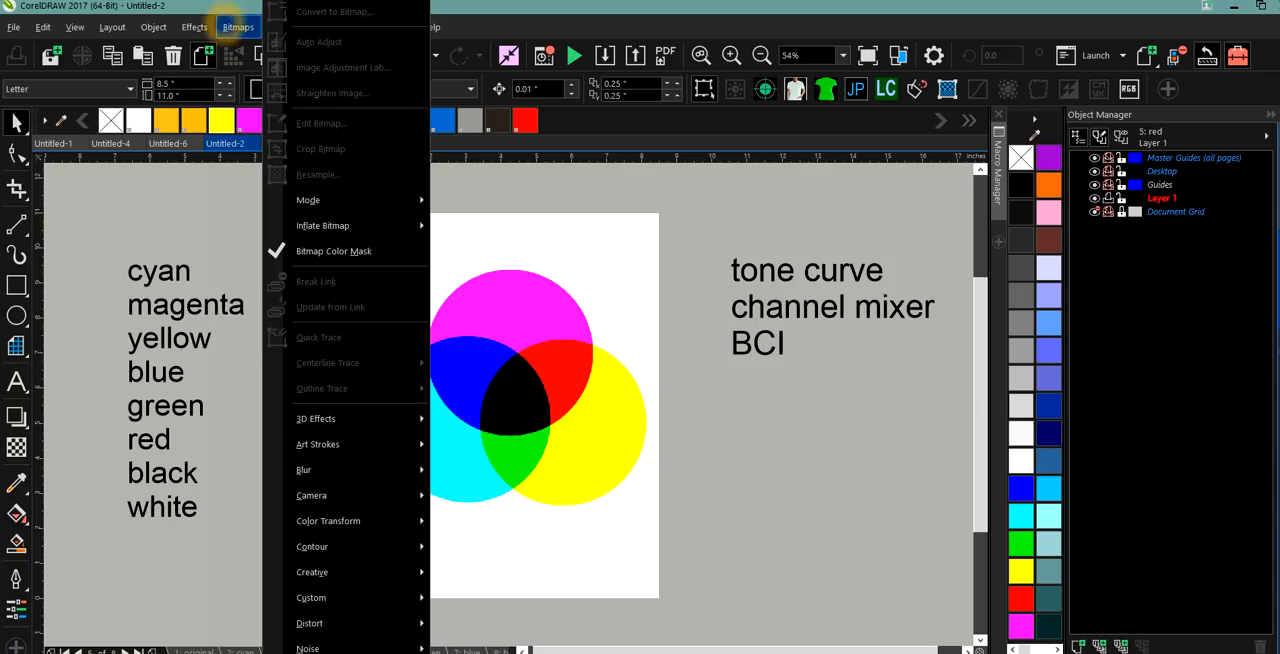
pyautogui.moveTo(195, 27)
pyautogui.moveTo(218, 54)
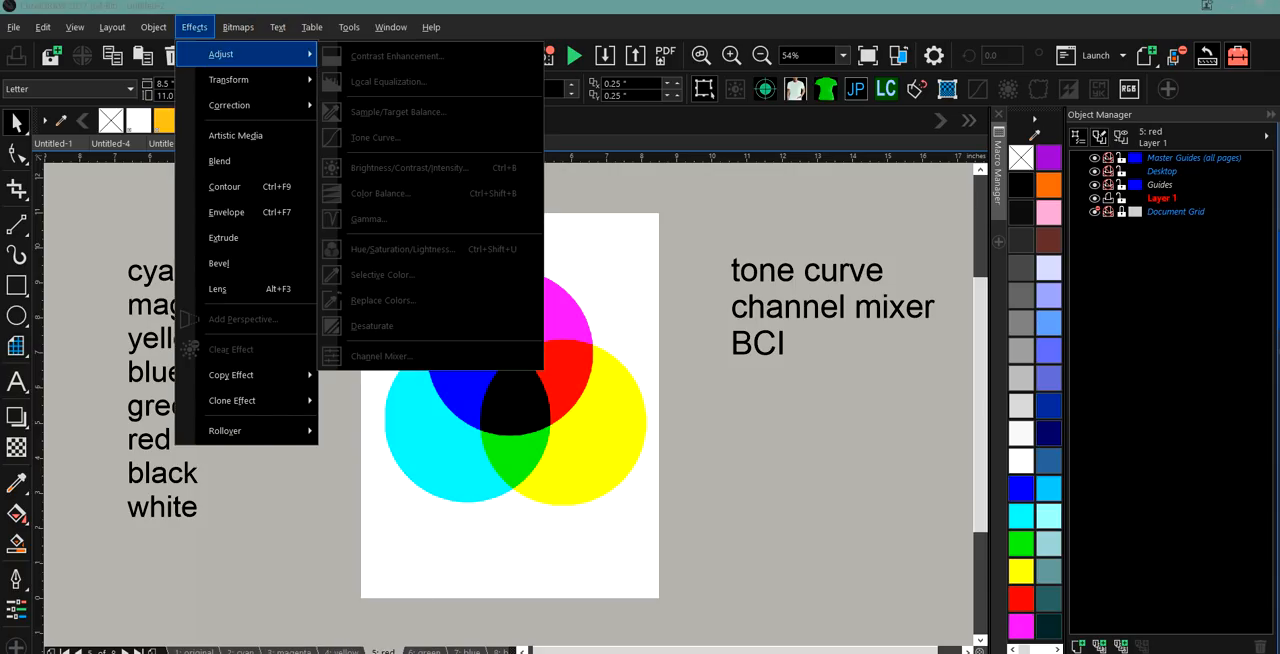
pyautogui.click(432, 399)
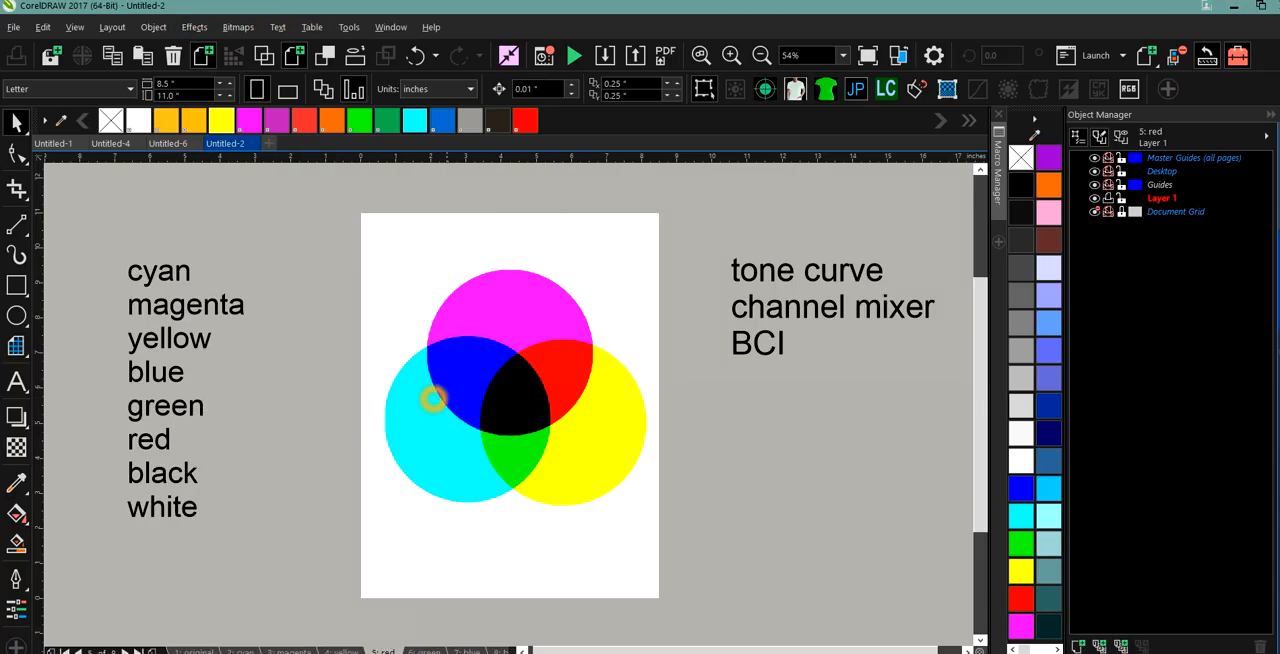
pyautogui.click(455, 373)
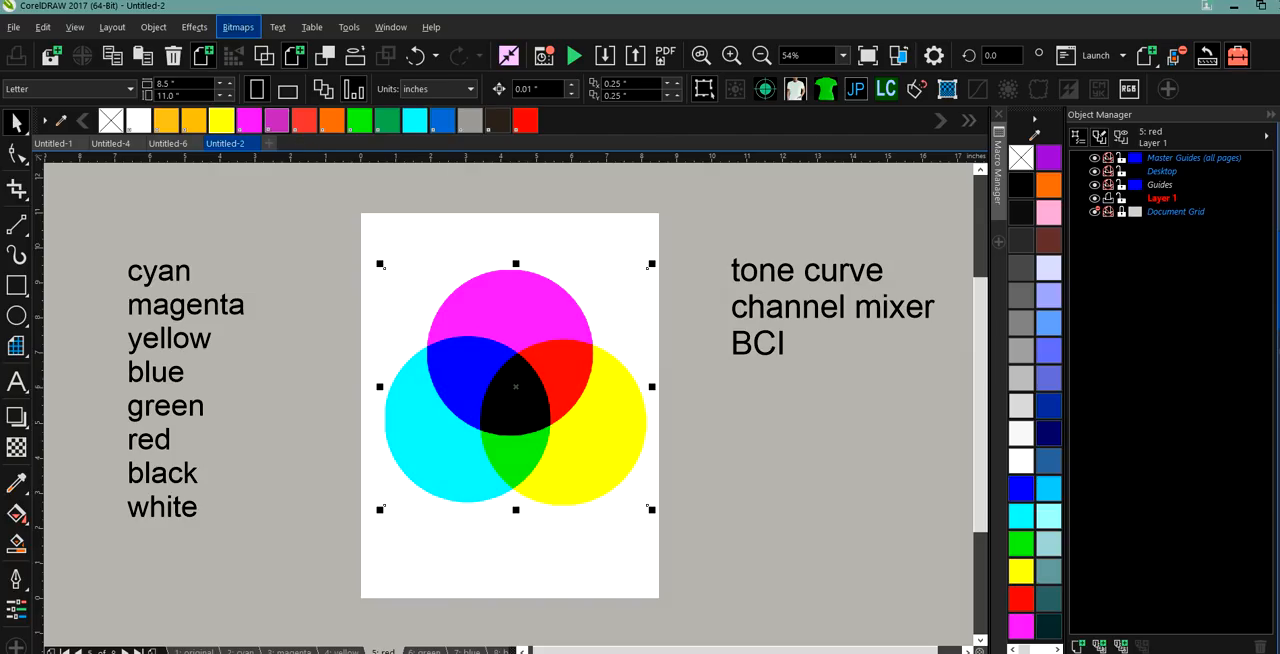
pyautogui.click(195, 27)
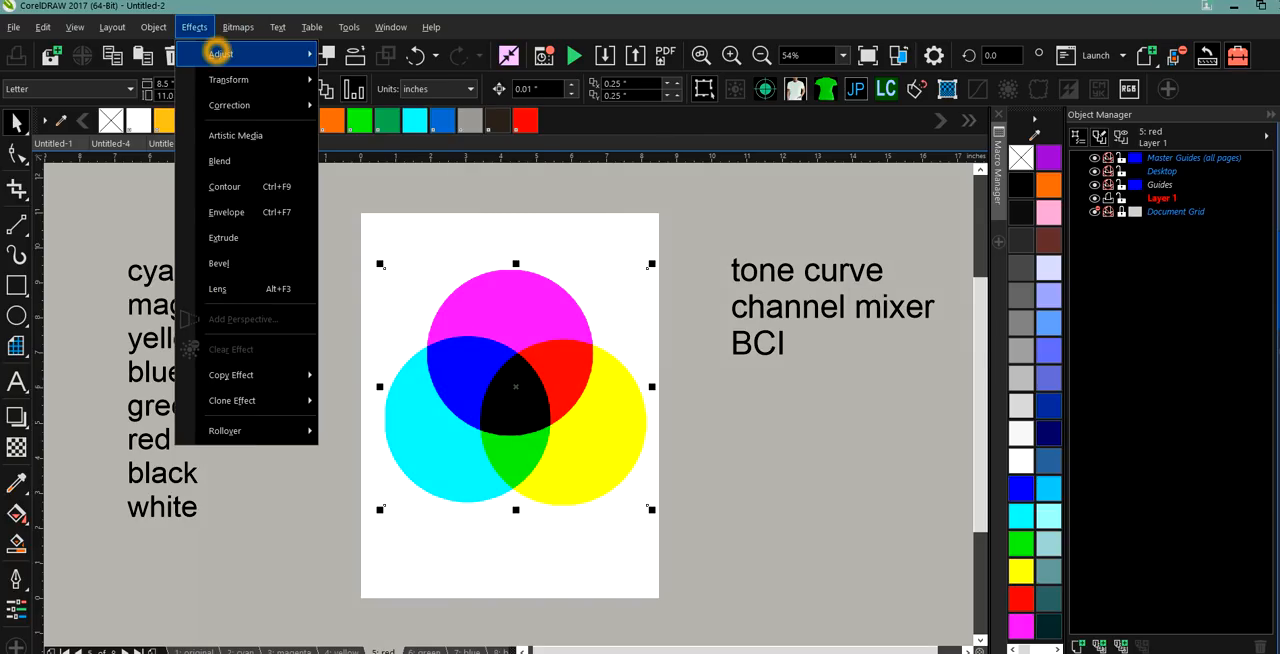
pyautogui.click(218, 53)
pyautogui.click(405, 355)
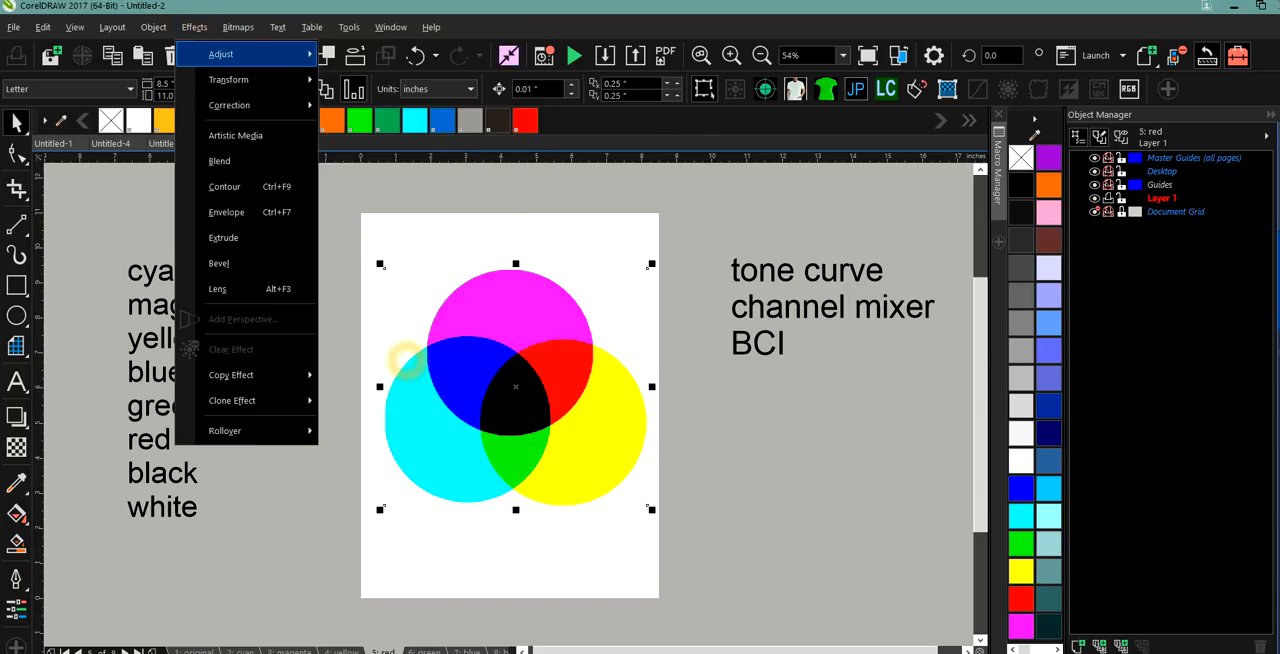
pyautogui.moveTo(636, 128); pyautogui.dragTo(307, 173)
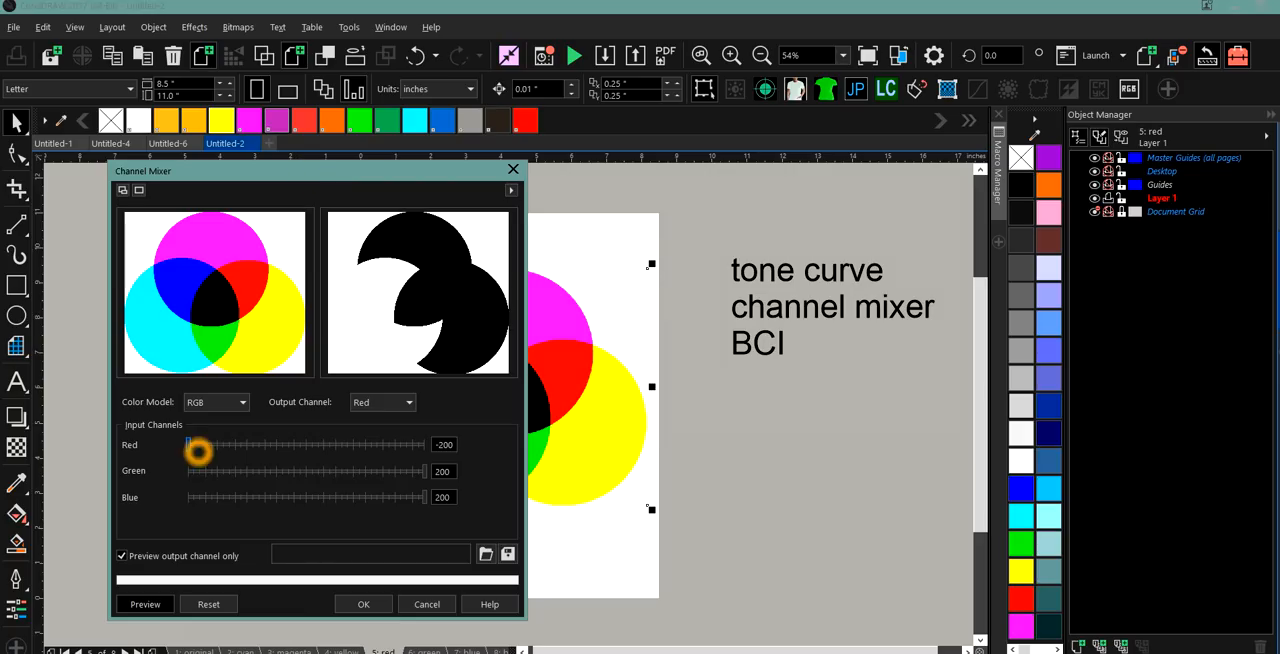
# For the Red output channel in RGB, raise the Red input to its maximum, set Green and Blue to -200, and apply the Channel Mixer.
pyautogui.click(420, 444)
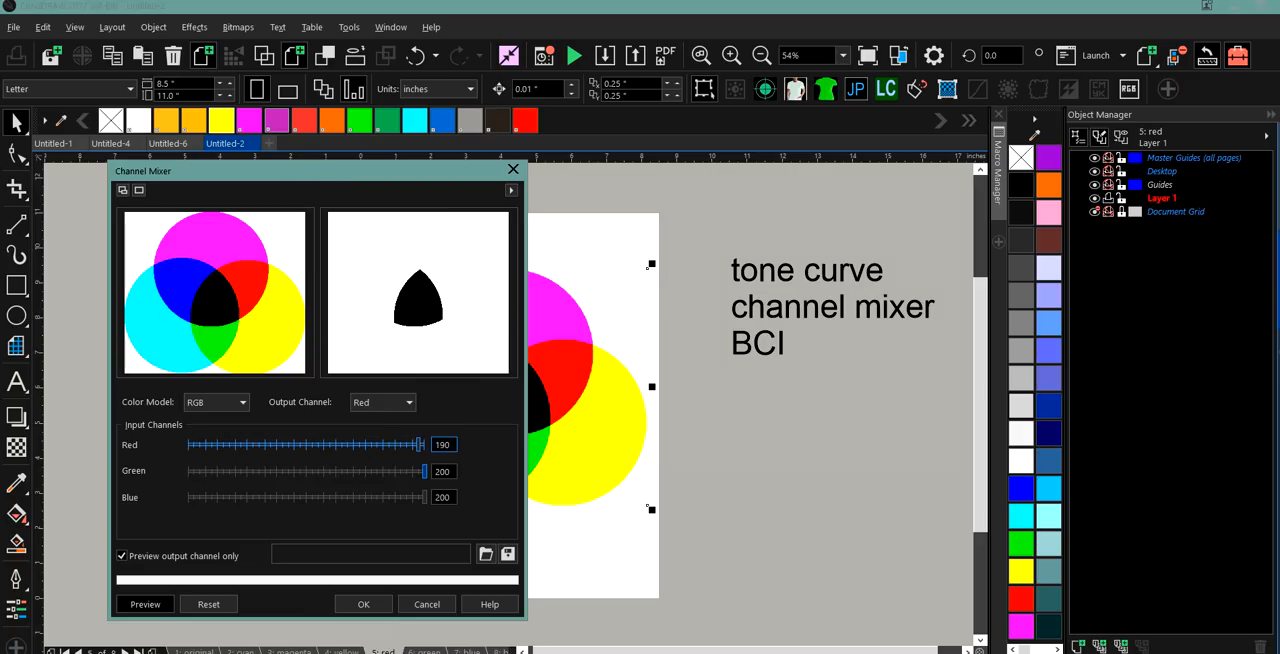
pyautogui.moveTo(249, 471); pyautogui.dragTo(204, 471)
pyautogui.click(179, 471)
pyautogui.click(192, 471)
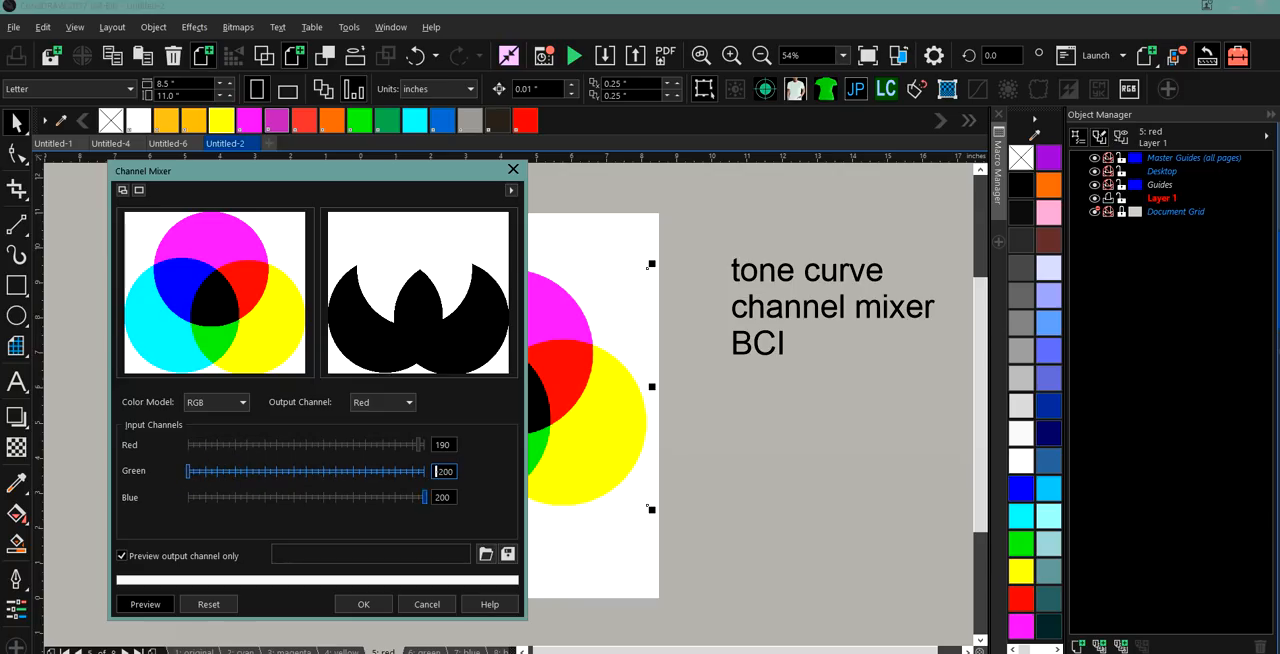
pyautogui.click(190, 497)
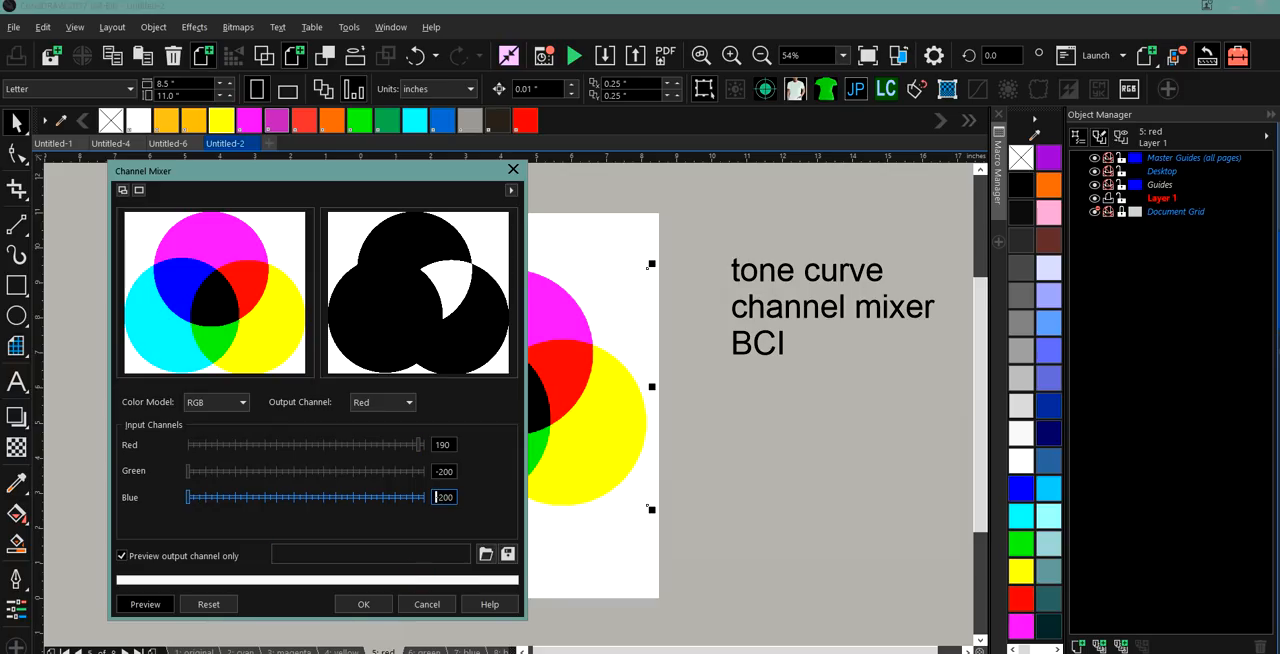
pyautogui.click(425, 444)
pyautogui.click(370, 558)
pyautogui.click(363, 604)
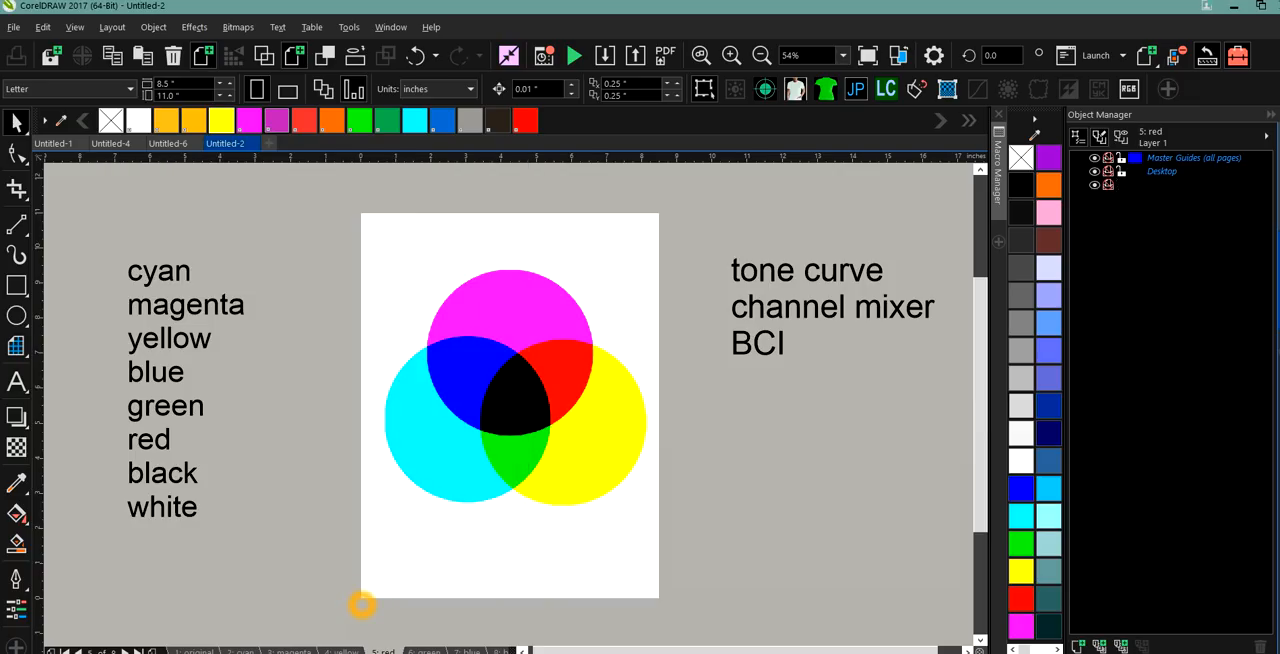
pyautogui.click(598, 478)
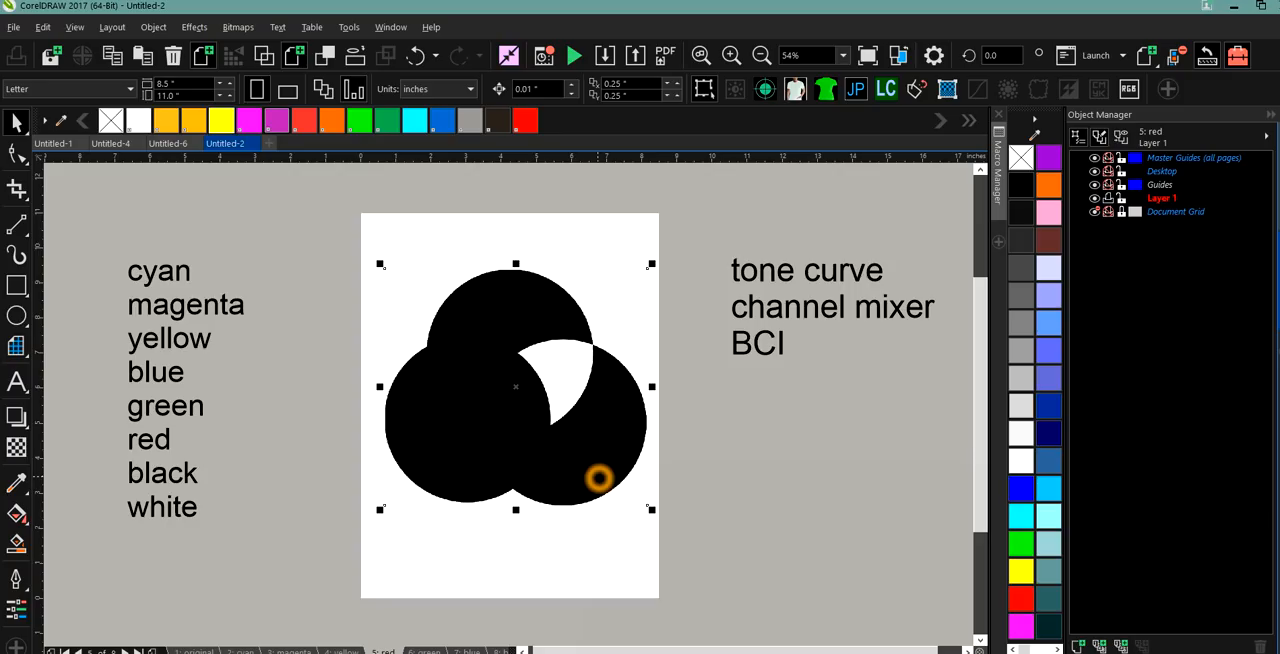
# Go to the green page, select its circles bitmap and open the Channel Mixer adjustment for it.
pyautogui.click(530, 314)
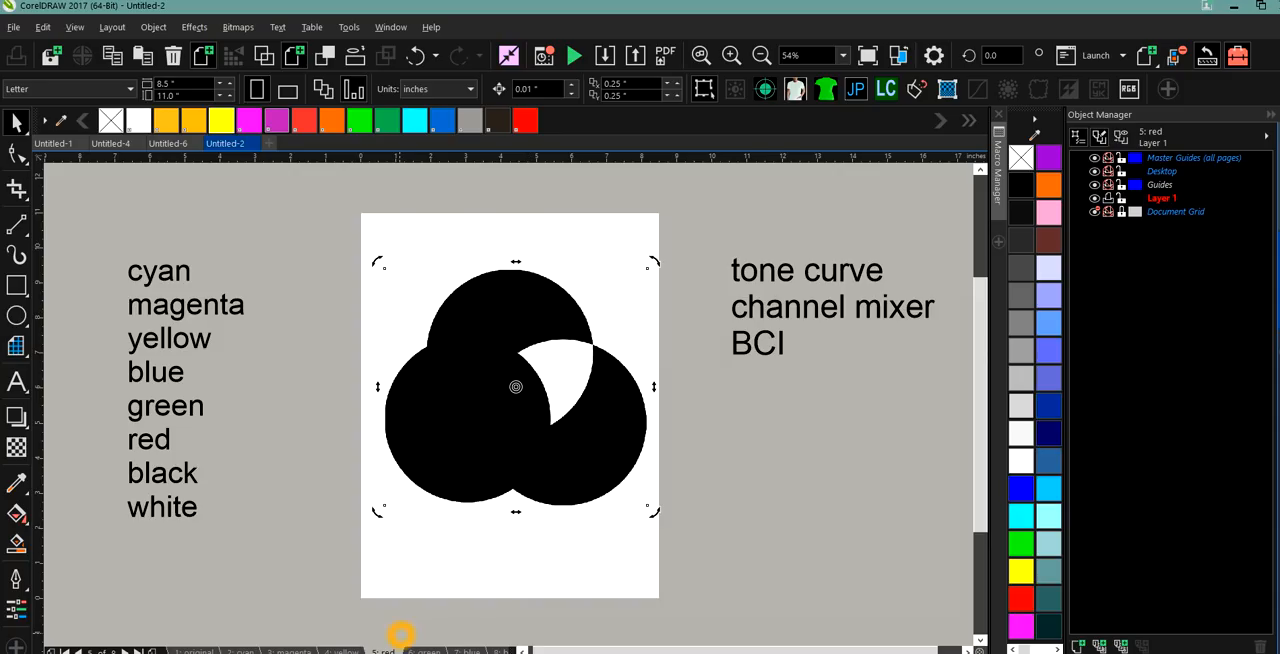
pyautogui.click(428, 650)
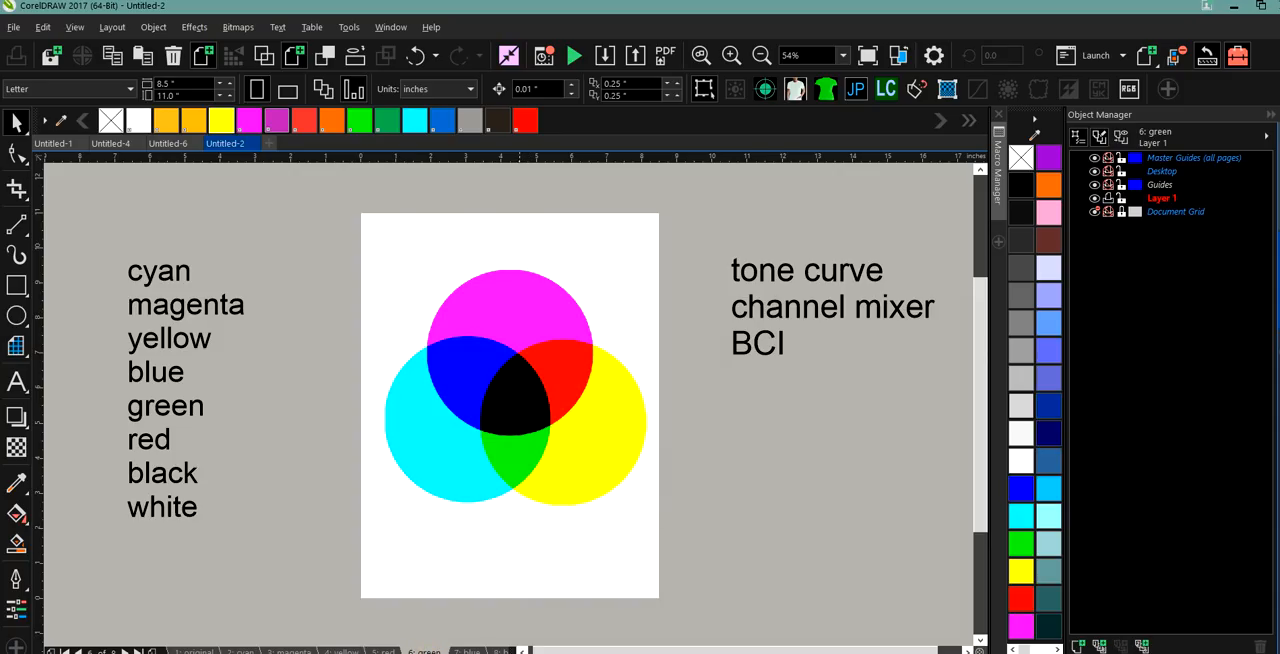
pyautogui.click(523, 323)
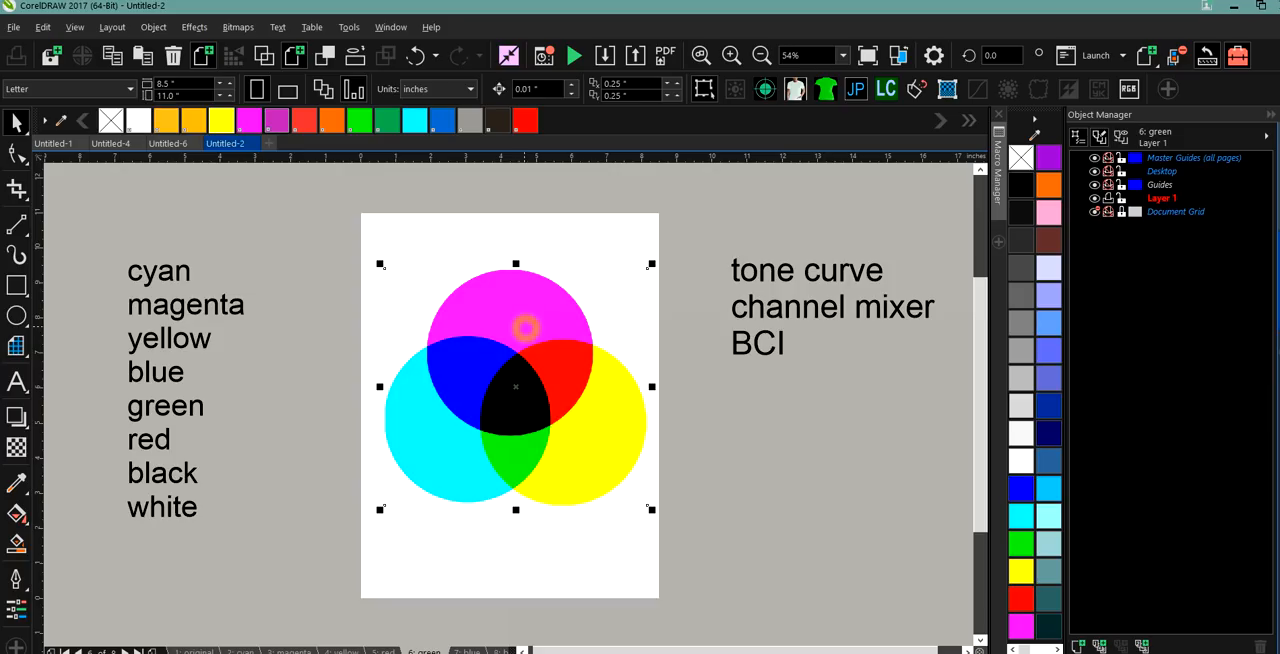
pyautogui.click(238, 27)
pyautogui.moveTo(293, 227)
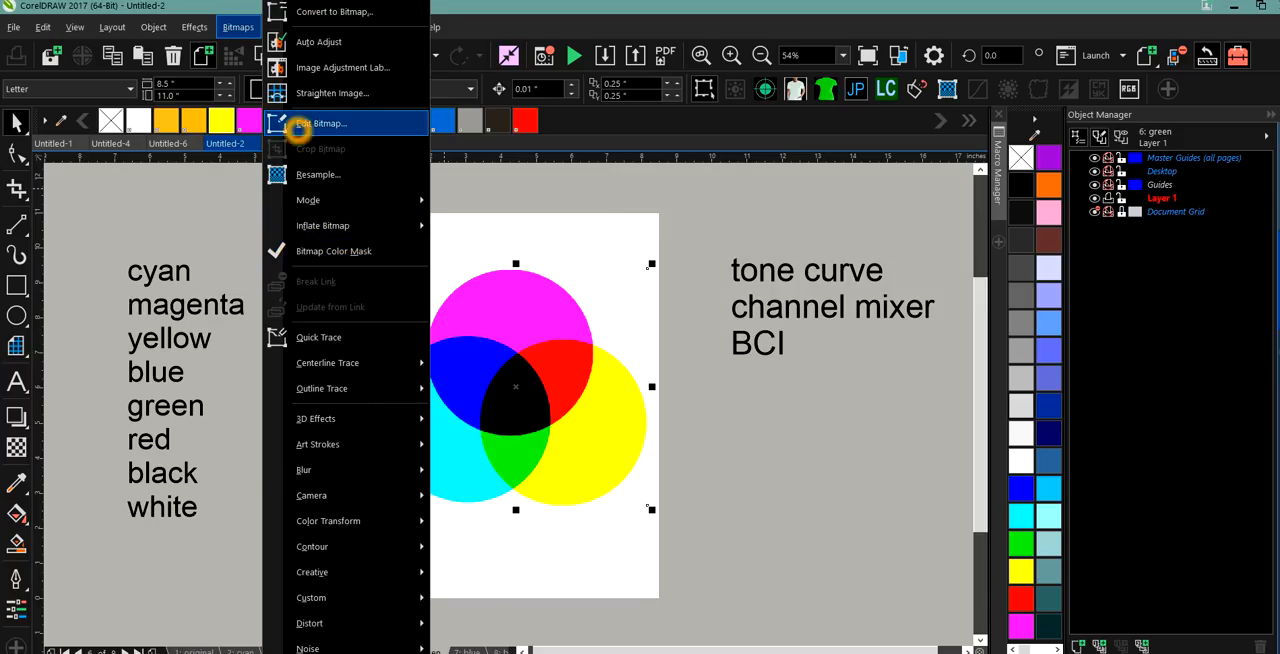
pyautogui.click(229, 27)
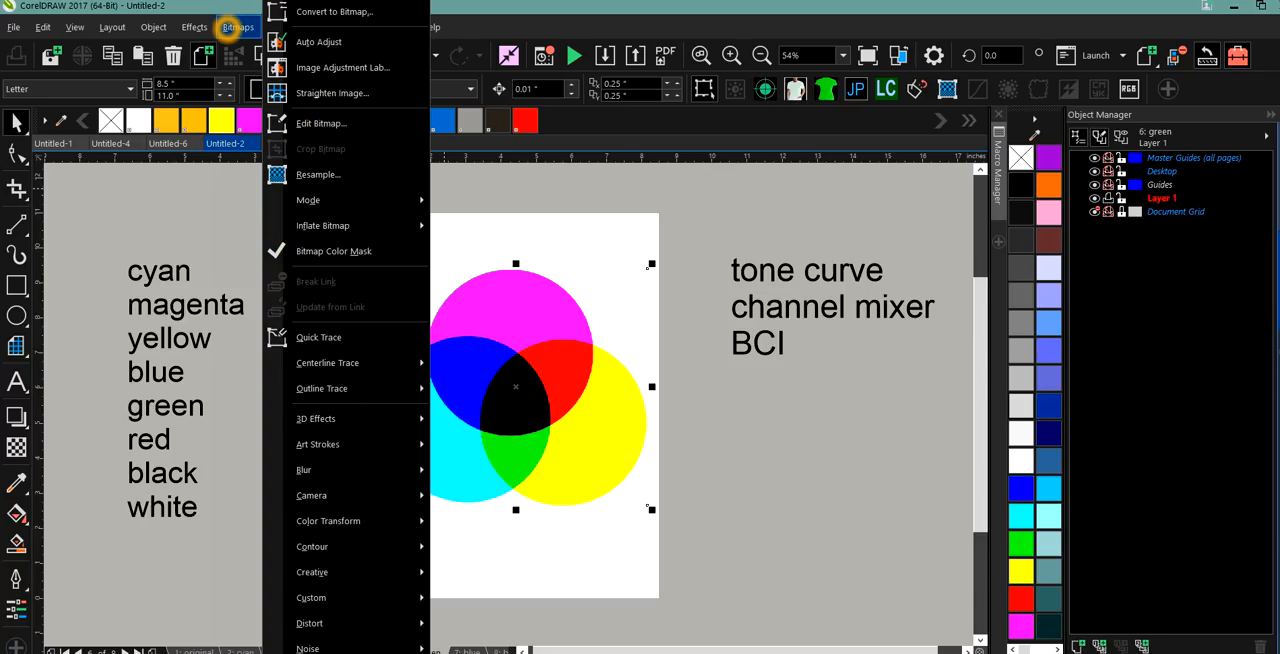
pyautogui.click(194, 27)
pyautogui.click(222, 54)
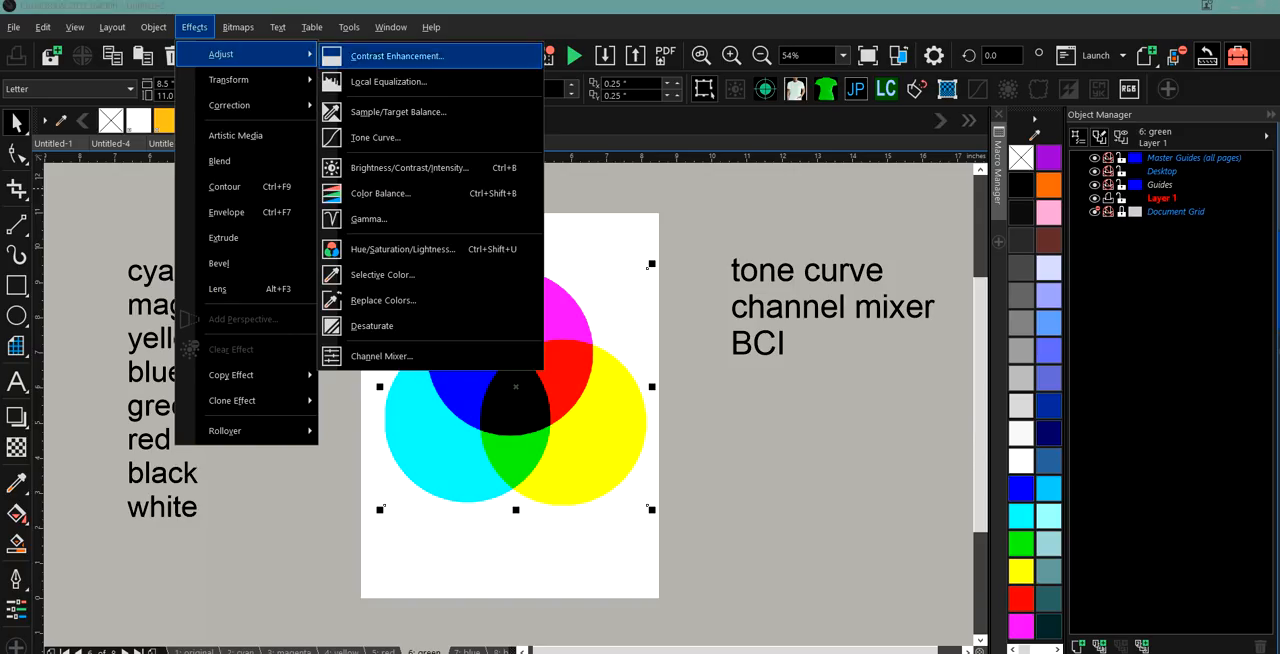
pyautogui.click(414, 352)
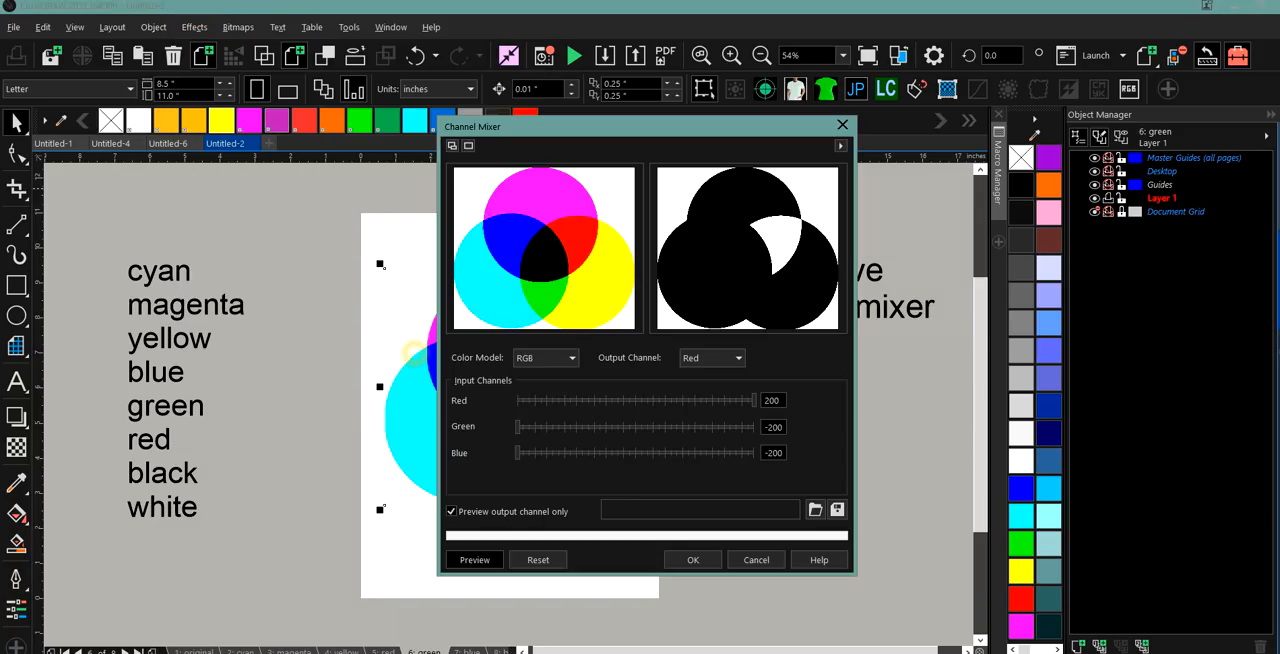
# For the Green output channel in RGB, set Green to 200 and Red and Blue to -200, and apply the Channel Mixer.
pyautogui.click(737, 357)
pyautogui.click(722, 382)
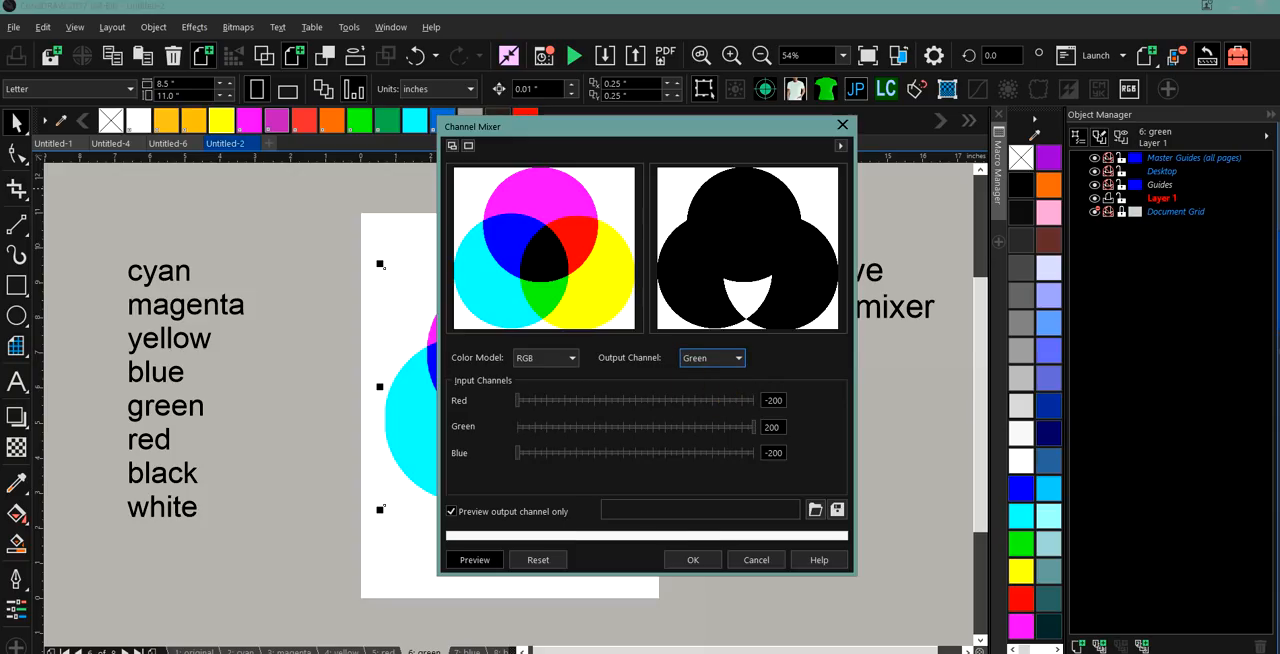
pyautogui.click(692, 559)
pyautogui.click(493, 455)
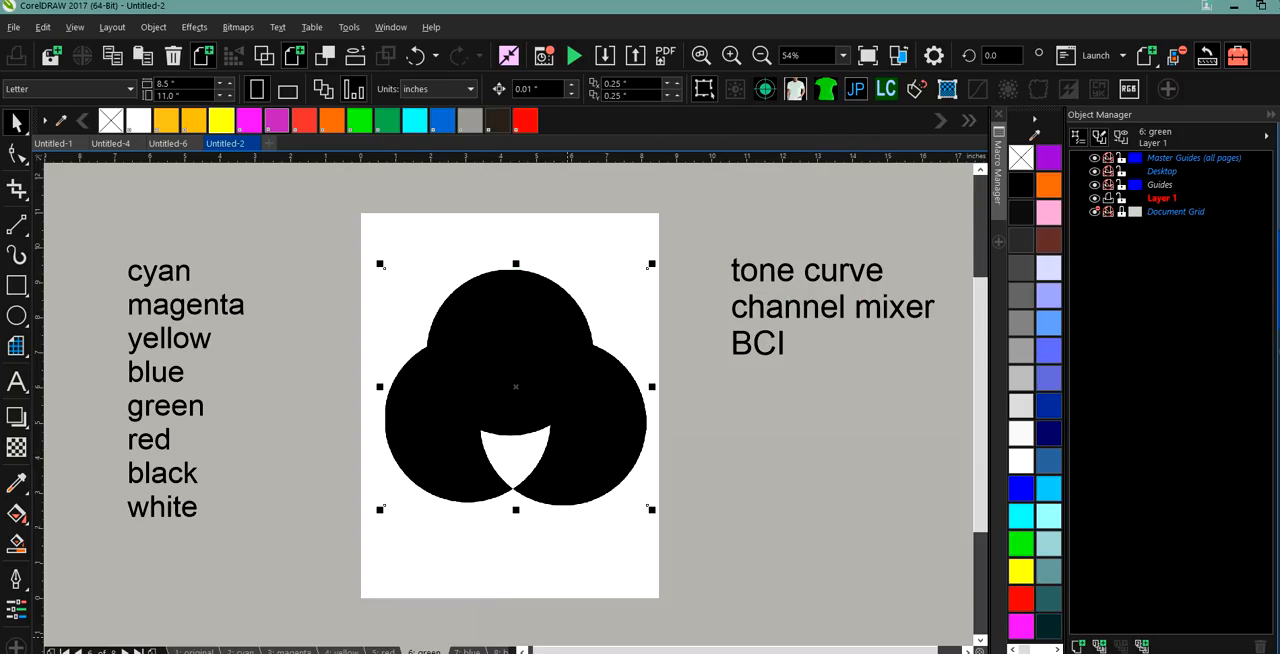
# Go to the blue page, select its circles bitmap and open the Channel Mixer adjustment for it.
pyautogui.click(468, 650)
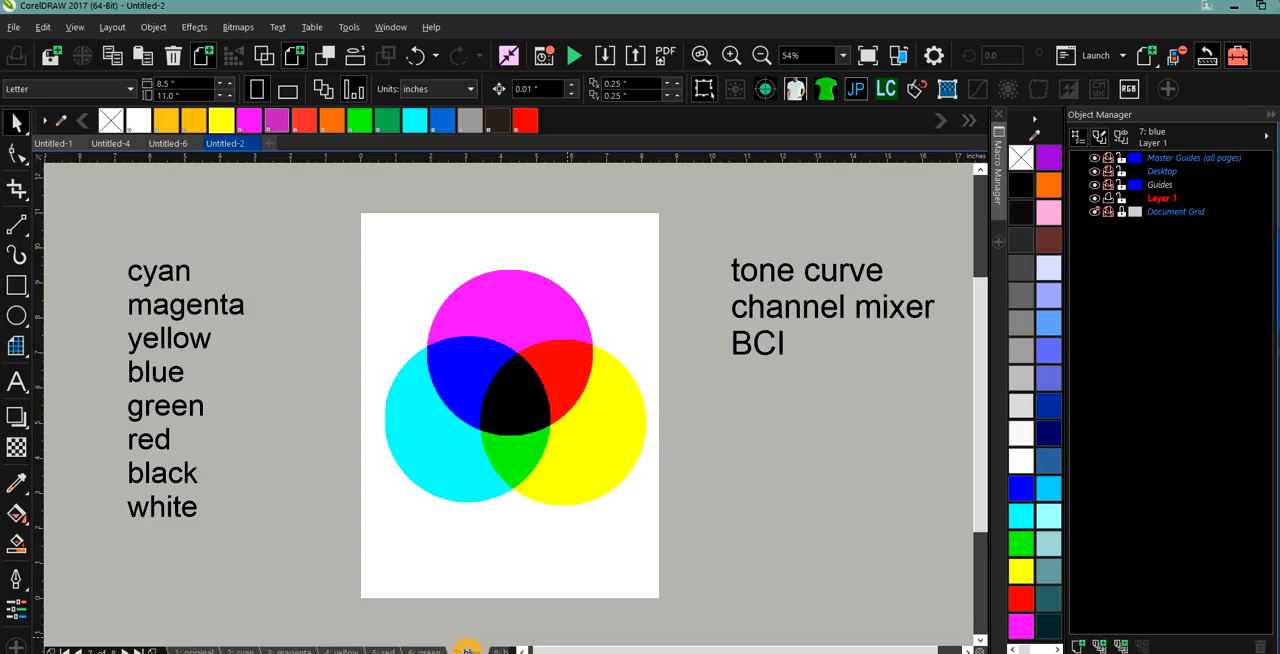
pyautogui.click(463, 360)
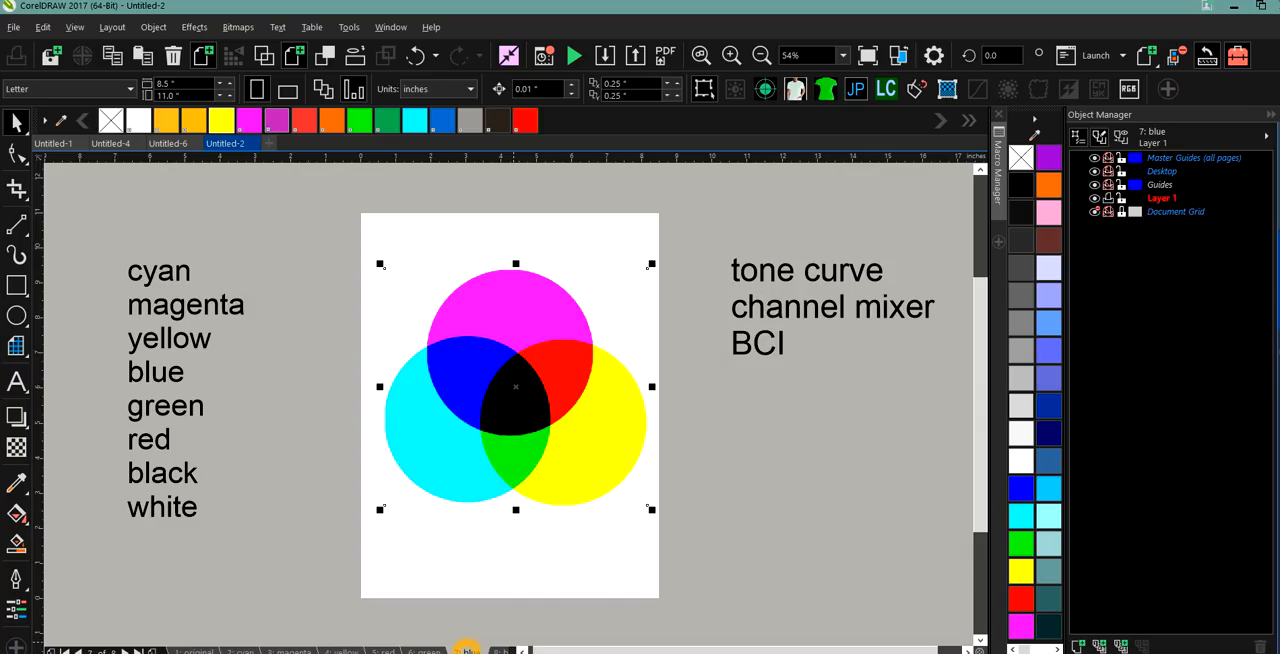
pyautogui.click(515, 387)
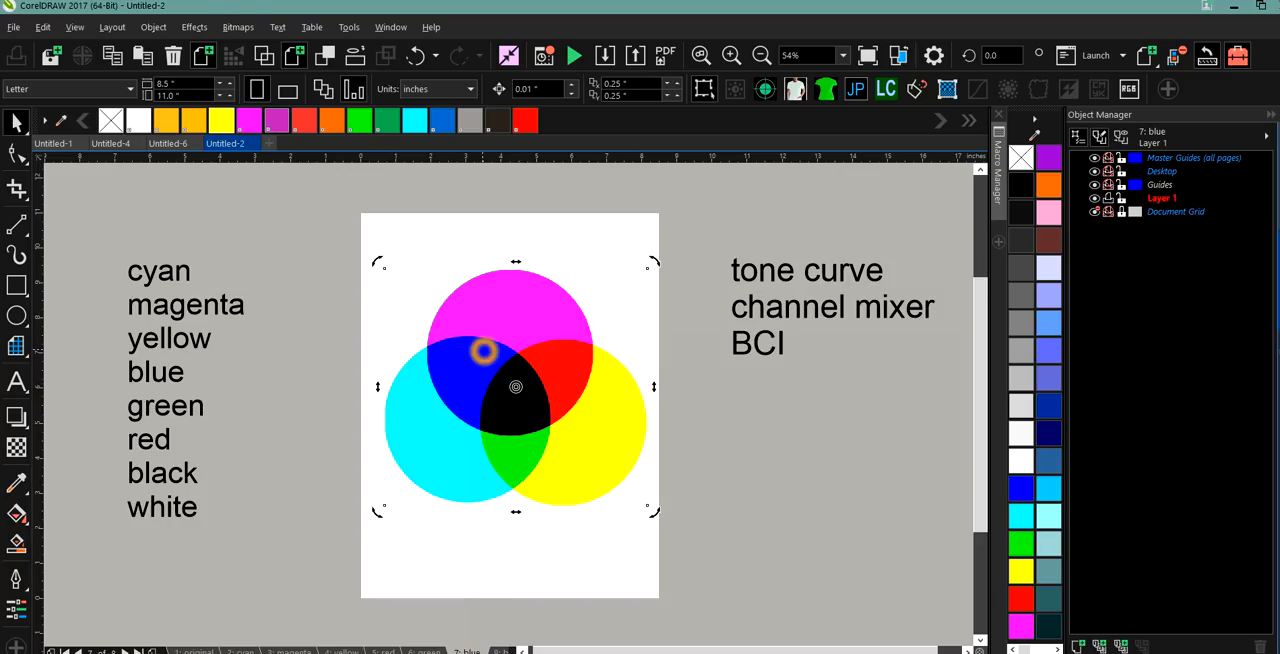
pyautogui.click(238, 27)
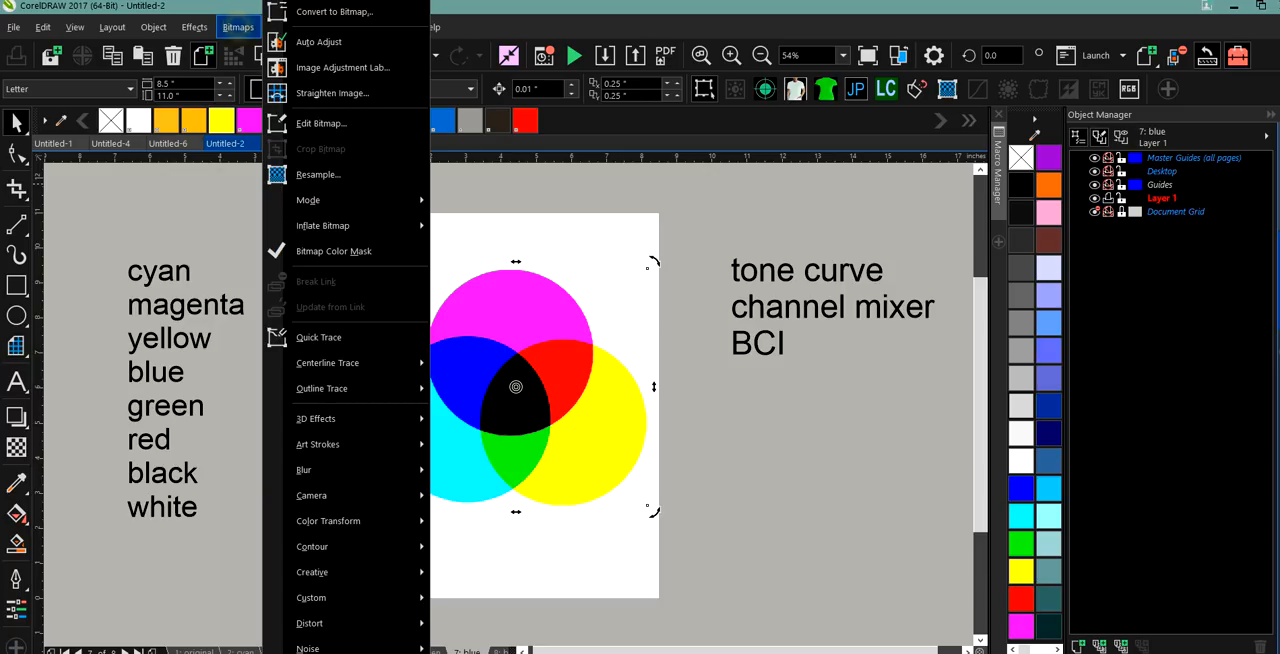
pyautogui.moveTo(194, 29)
pyautogui.moveTo(212, 55)
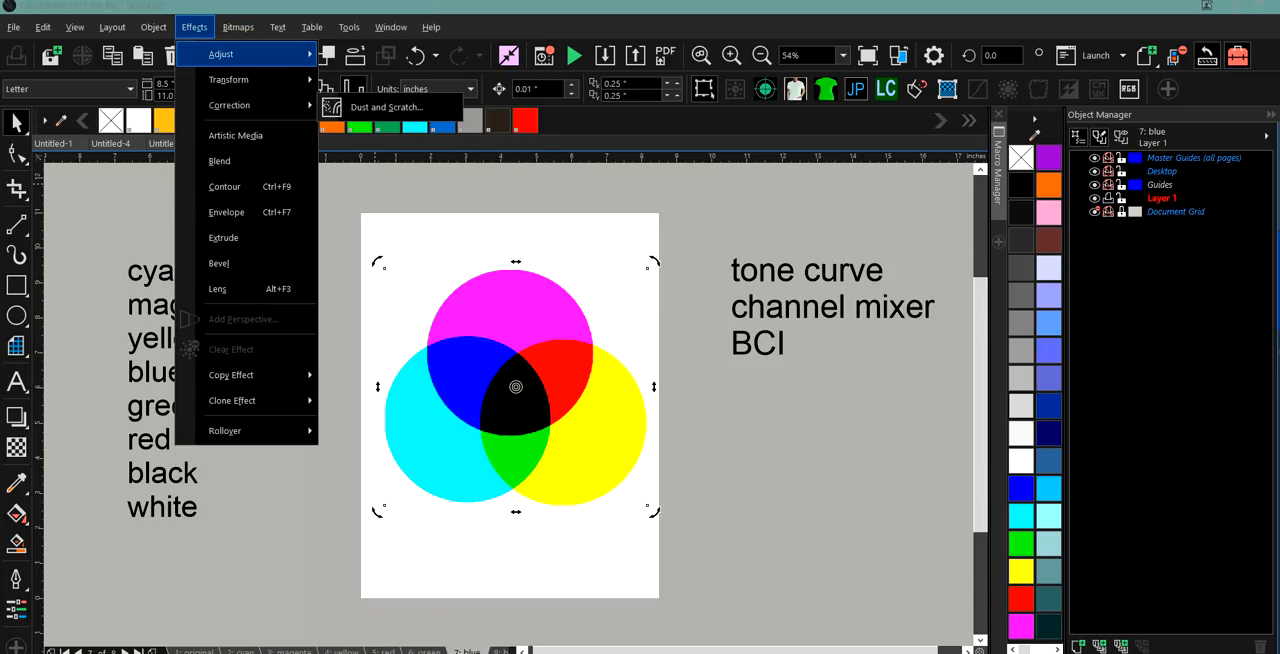
pyautogui.click(277, 54)
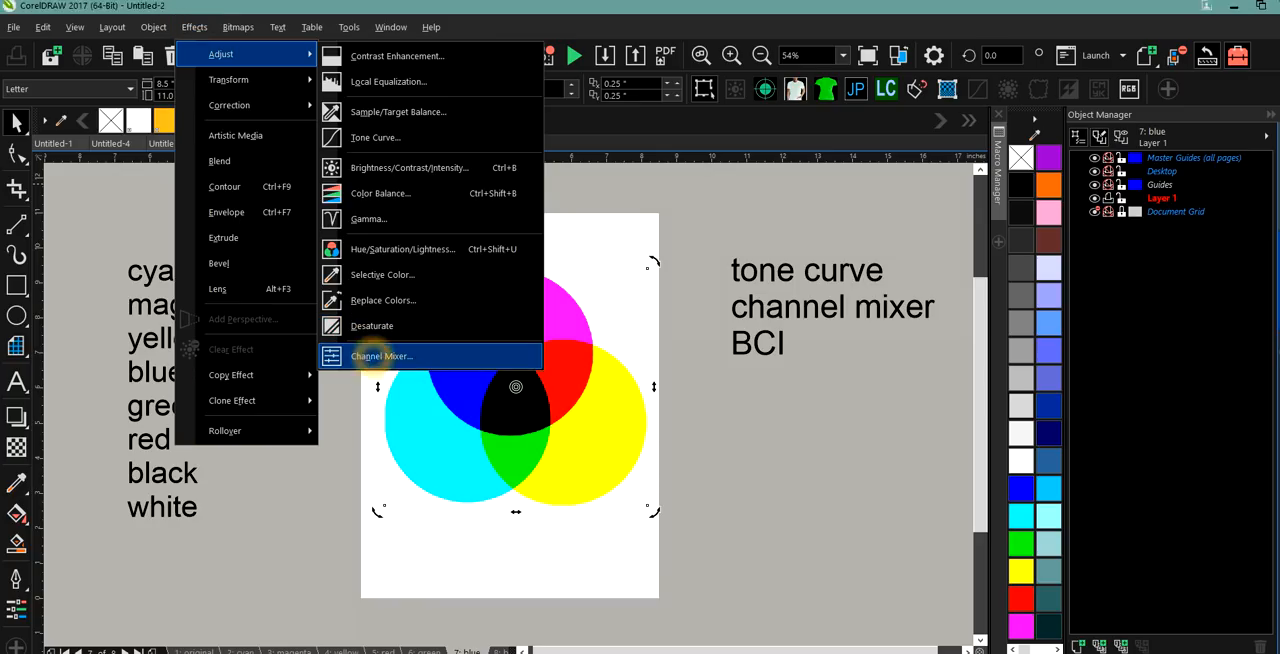
pyautogui.click(371, 356)
# For the Blue output channel in RGB, set Blue to 200 and Red and Green to -200, and apply the Channel Mixer.
pyautogui.click(733, 358)
pyautogui.click(721, 397)
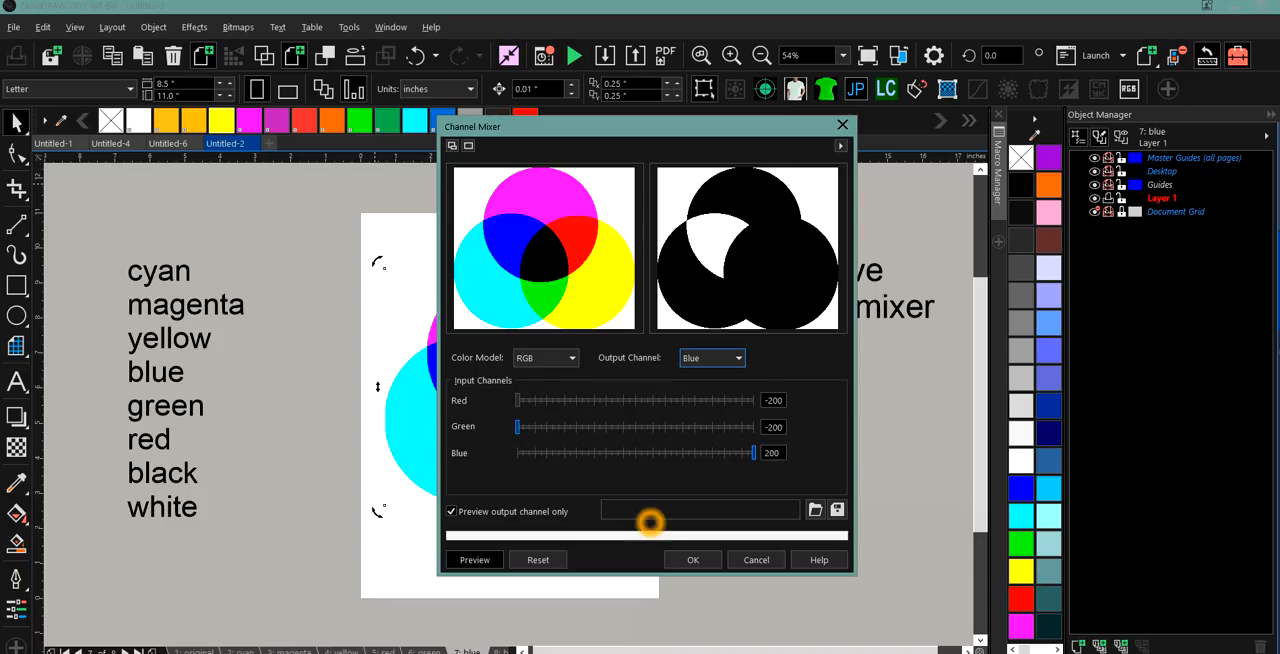
pyautogui.click(690, 560)
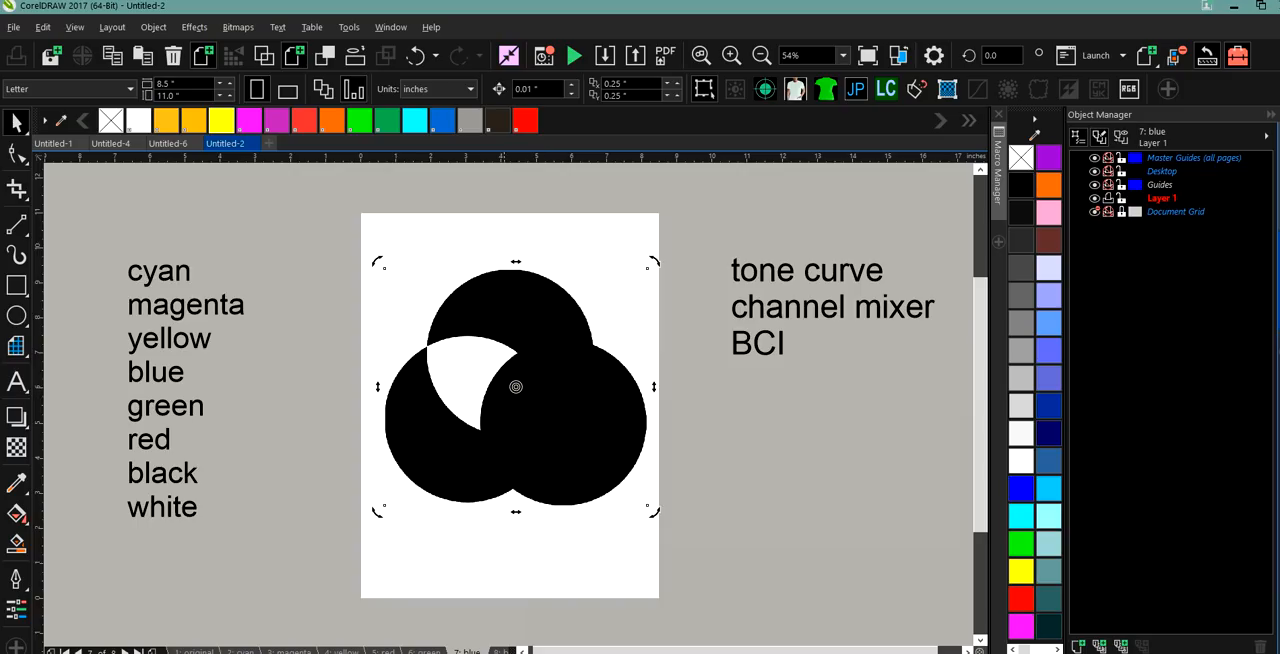
# Go to the black page, select its circles bitmap and open the Channel Mixer adjustment for it.
pyautogui.click(496, 649)
pyautogui.click(518, 370)
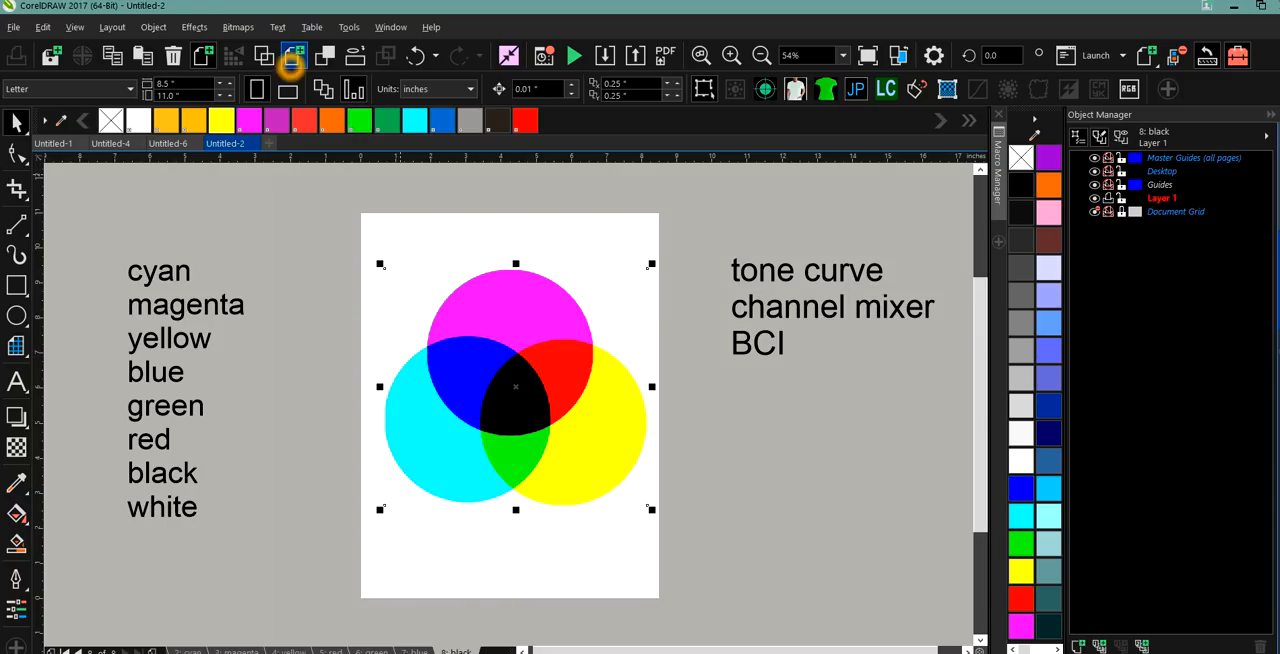
pyautogui.click(238, 27)
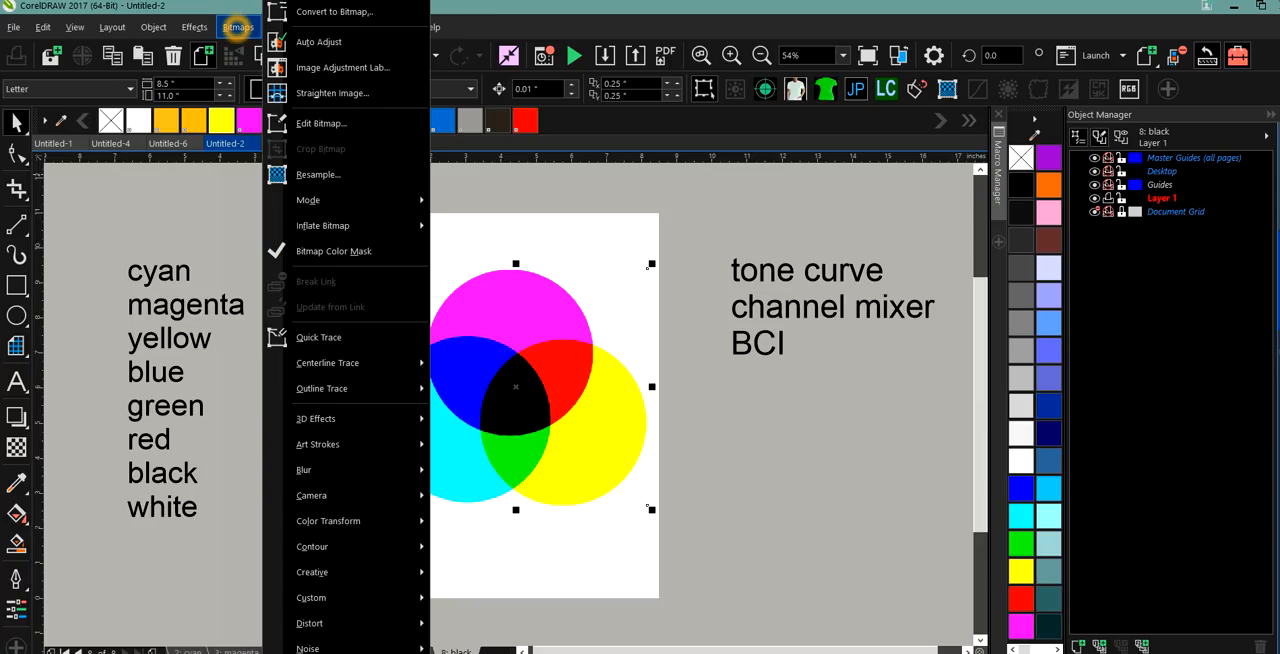
pyautogui.click(200, 27)
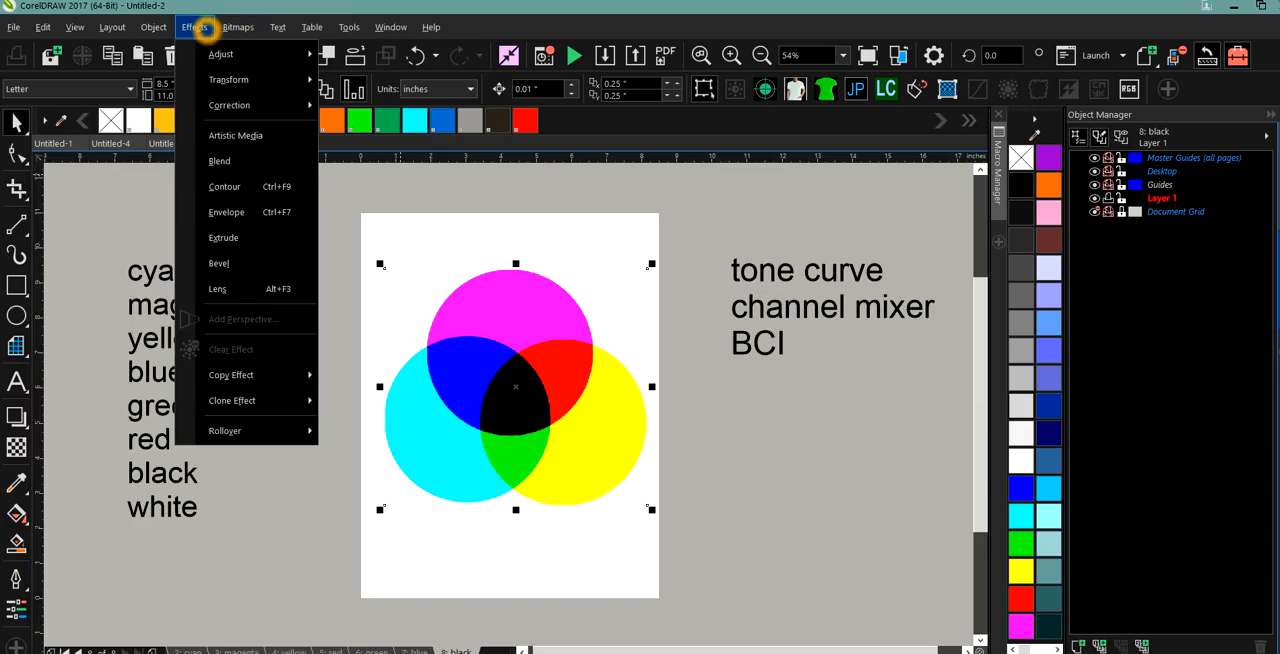
pyautogui.click(222, 54)
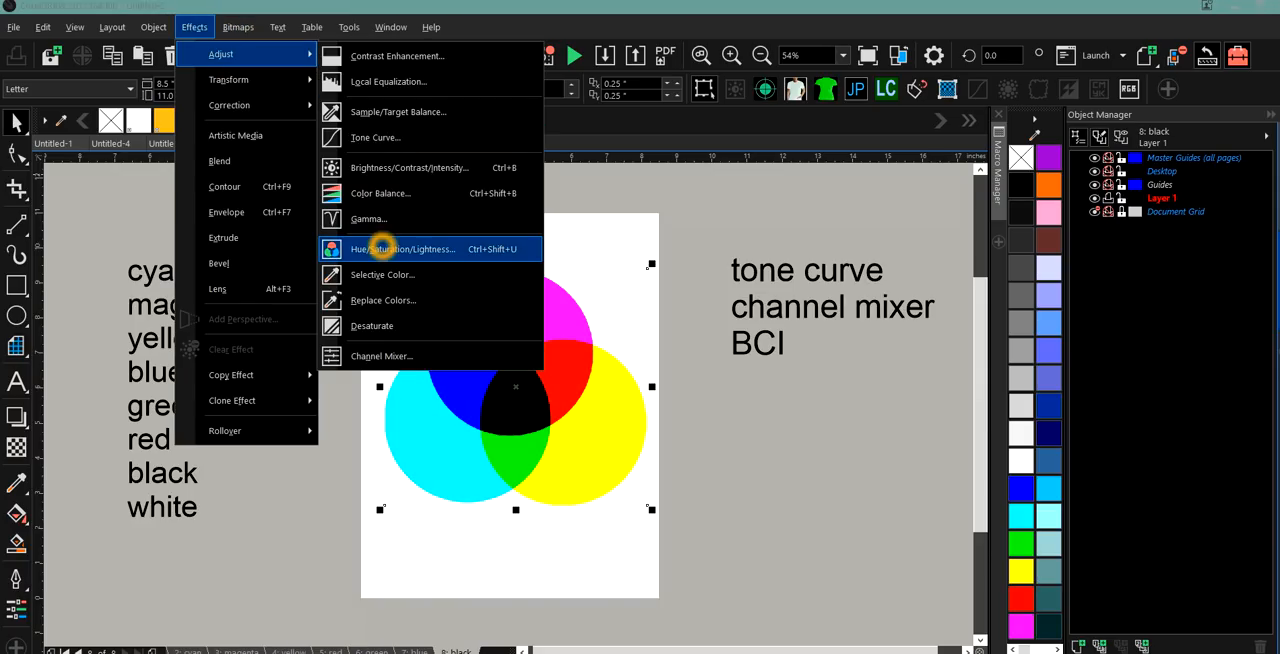
pyautogui.click(387, 292)
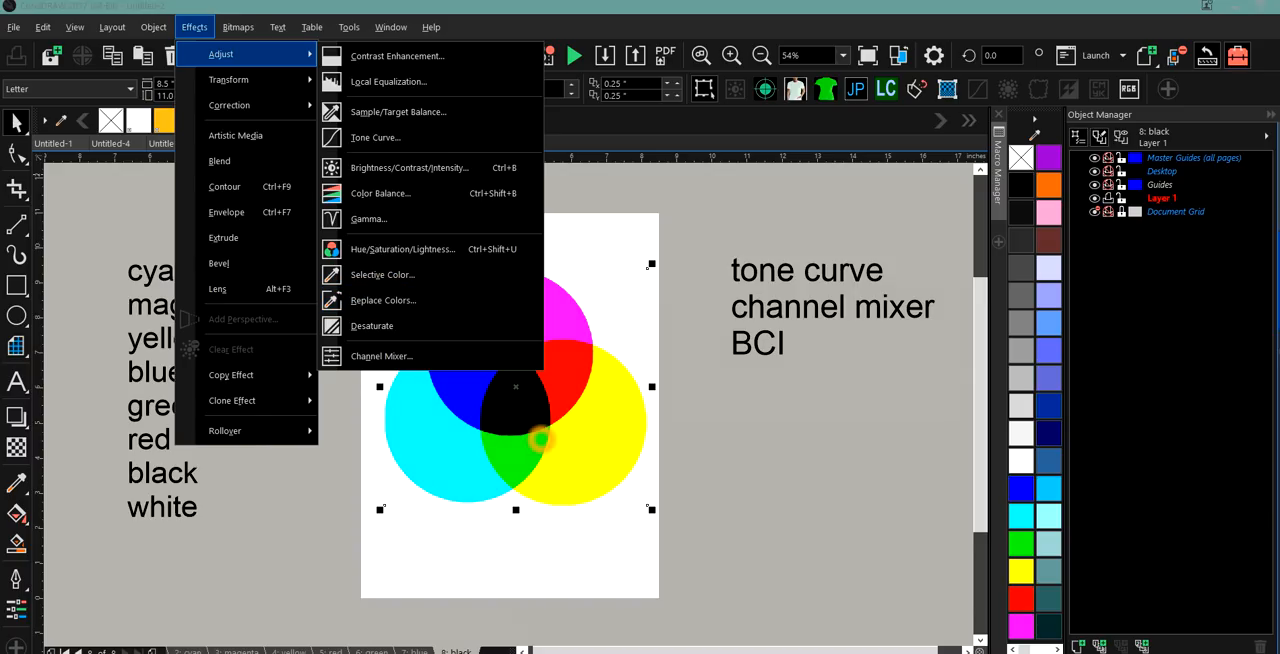
pyautogui.click(383, 354)
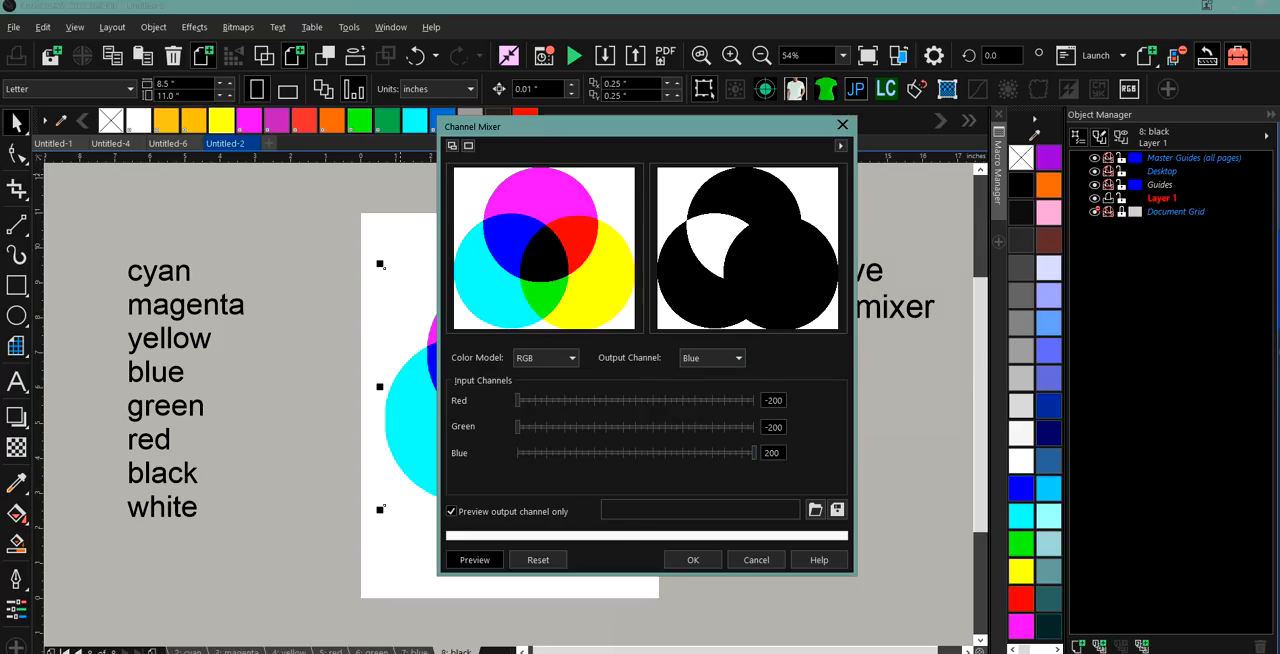
# Switch the colour model to CMYK and, for the Cyan output channel, set the Black input to 200 and the Cyan input to 30.
pyautogui.click(573, 360)
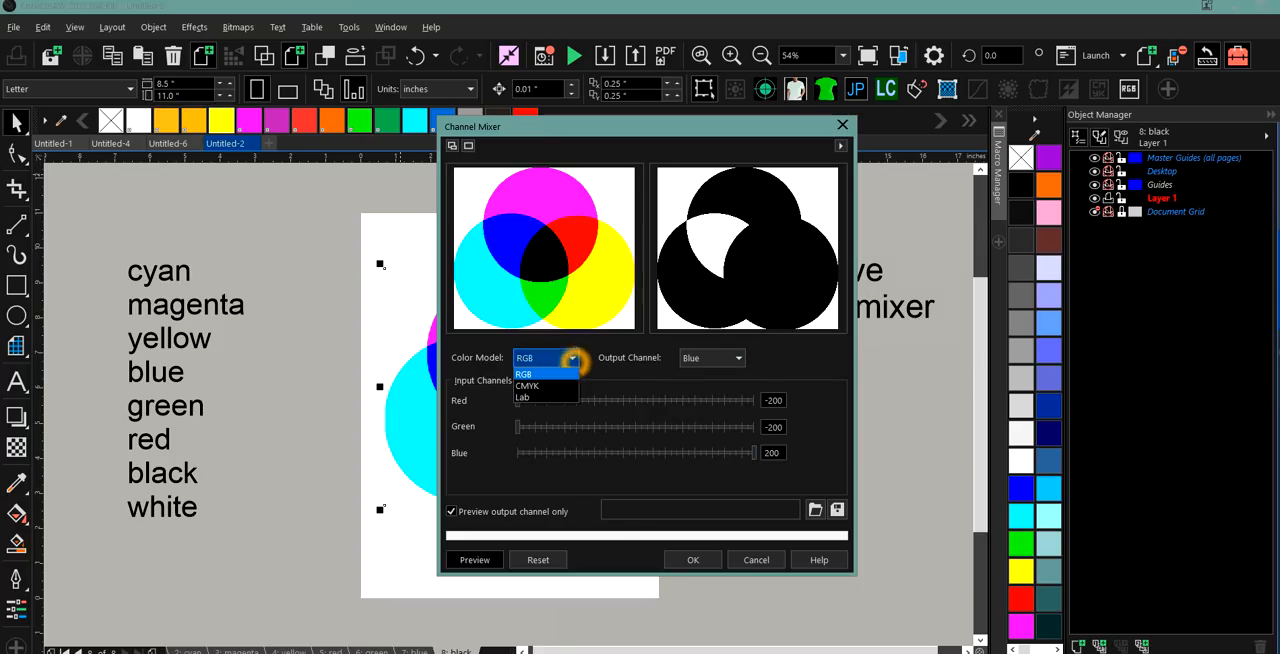
pyautogui.click(556, 387)
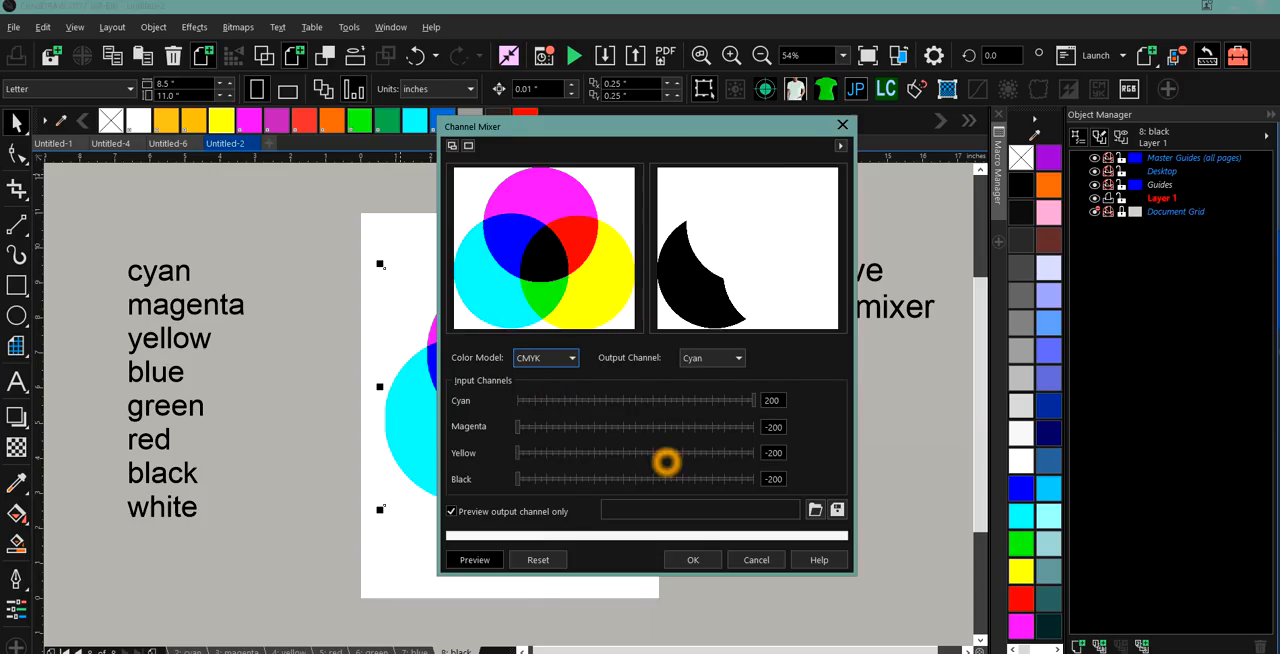
pyautogui.click(741, 479)
pyautogui.moveTo(741, 479); pyautogui.dragTo(754, 480)
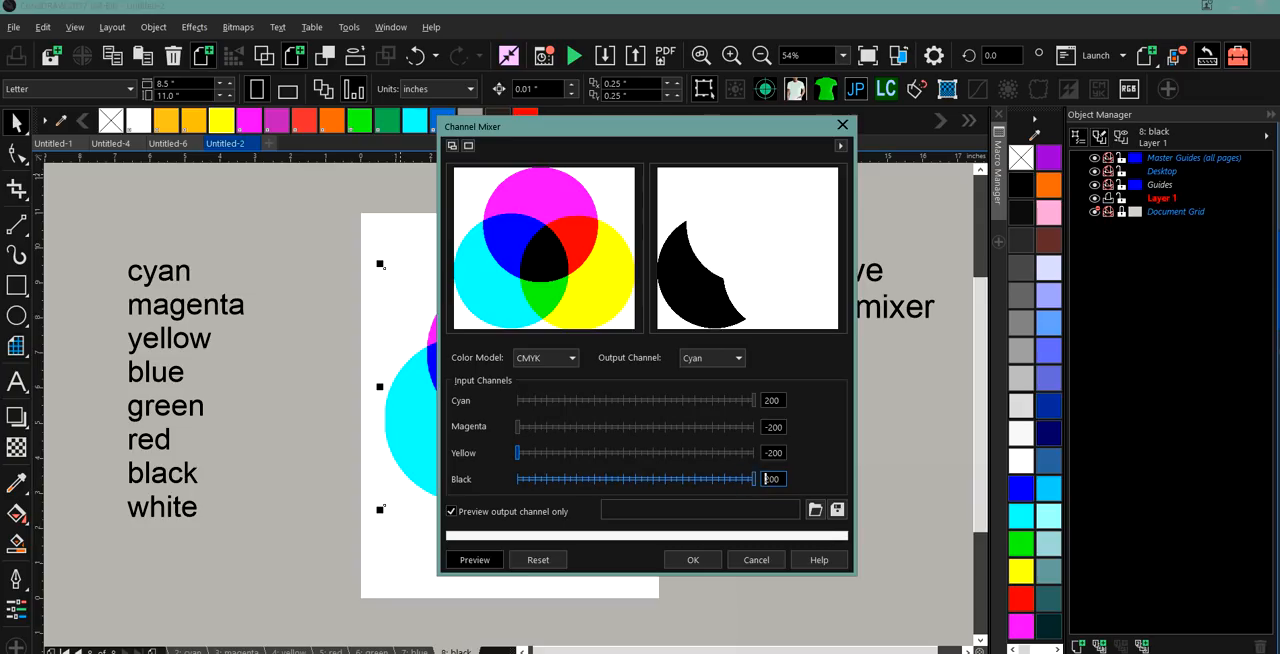
pyautogui.click(520, 400)
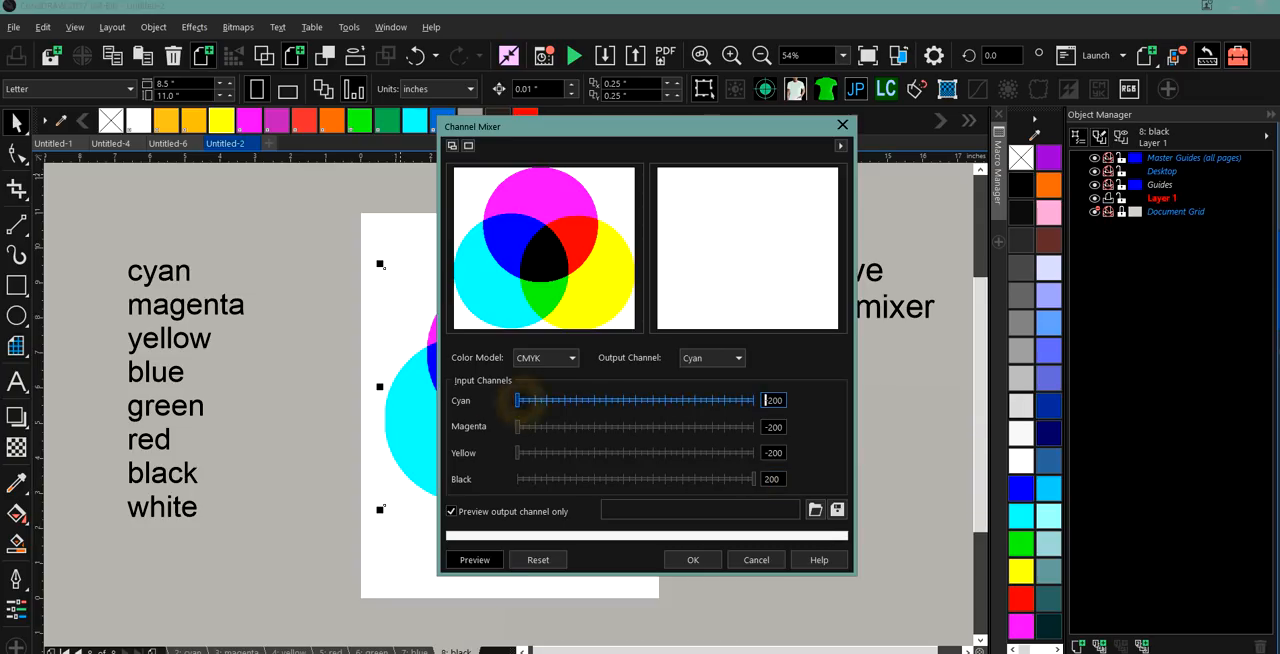
pyautogui.click(651, 400)
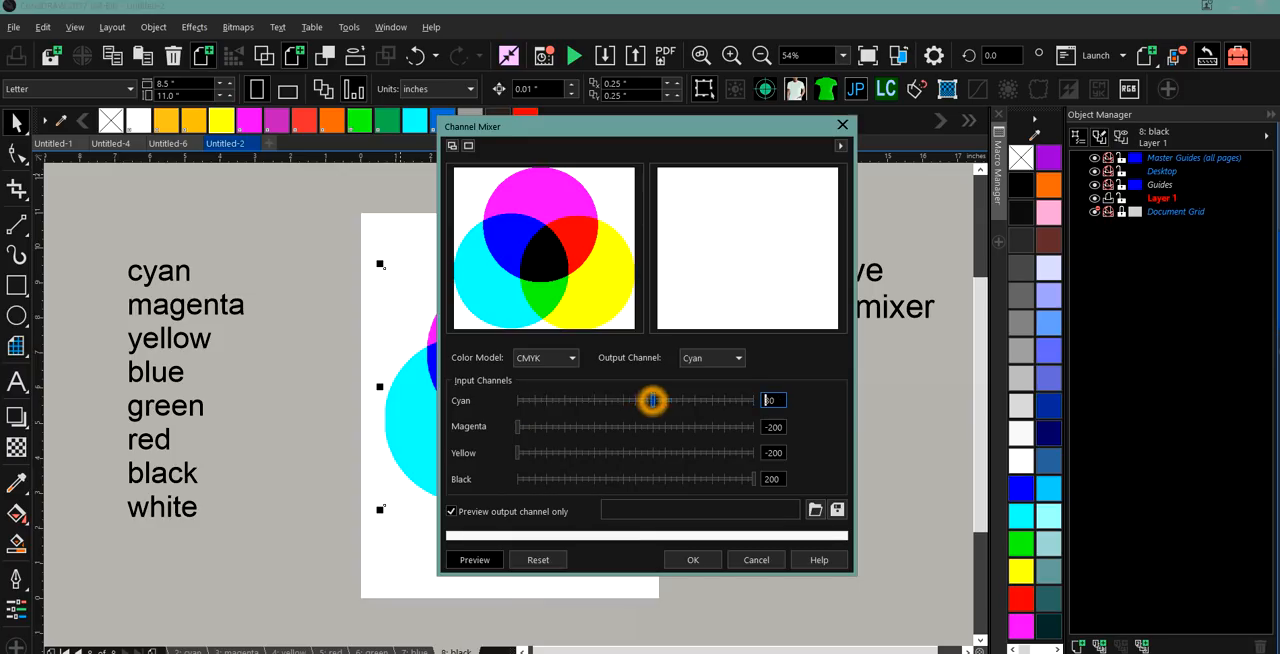
# For the Black output channel, set the Black input to 200 and the Cyan, Magenta and Yellow inputs to -200.
pyautogui.click(708, 360)
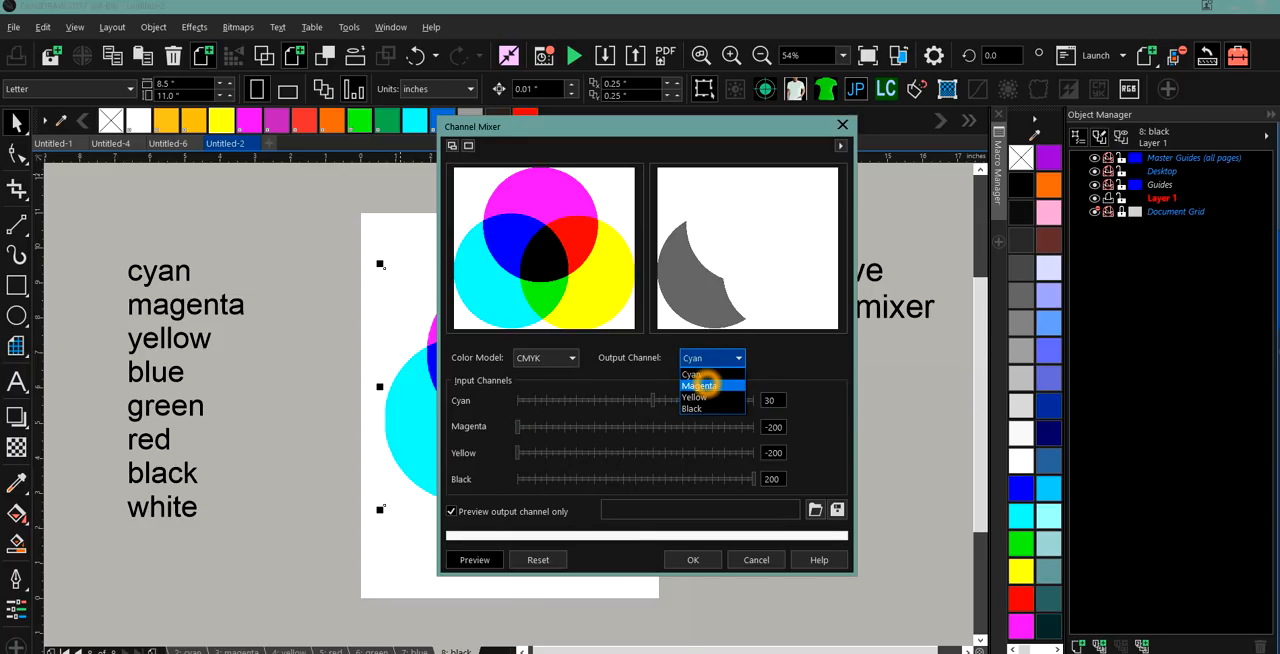
pyautogui.click(700, 408)
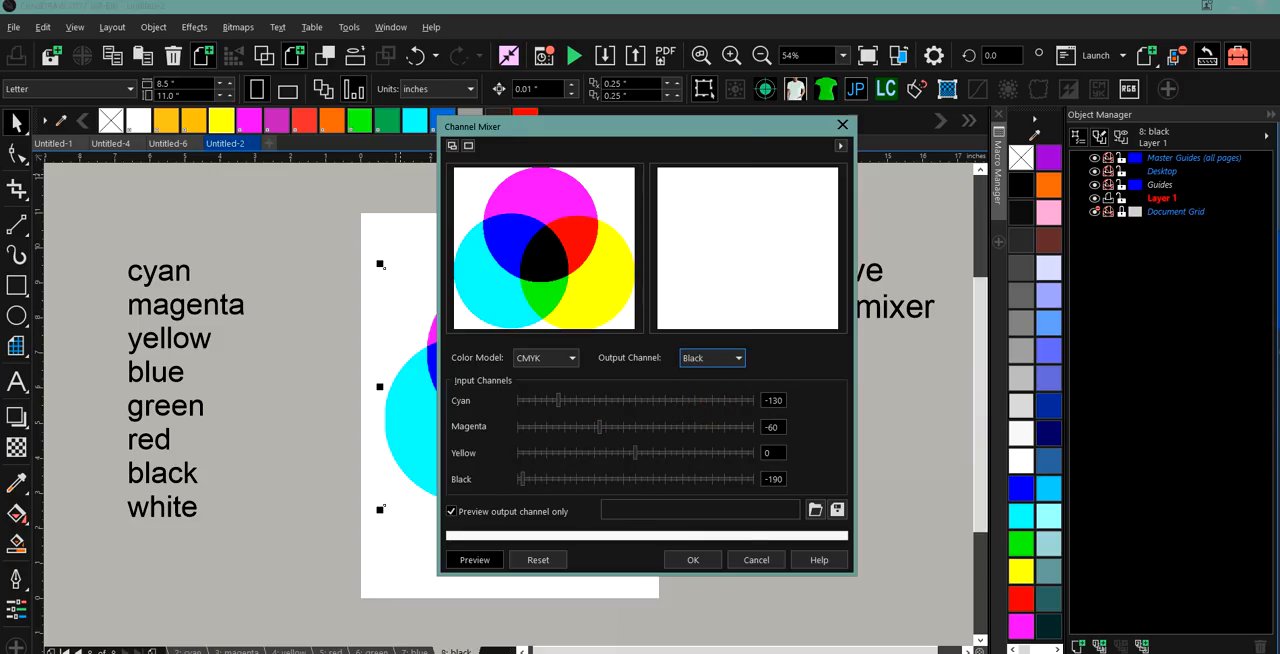
pyautogui.click(753, 481)
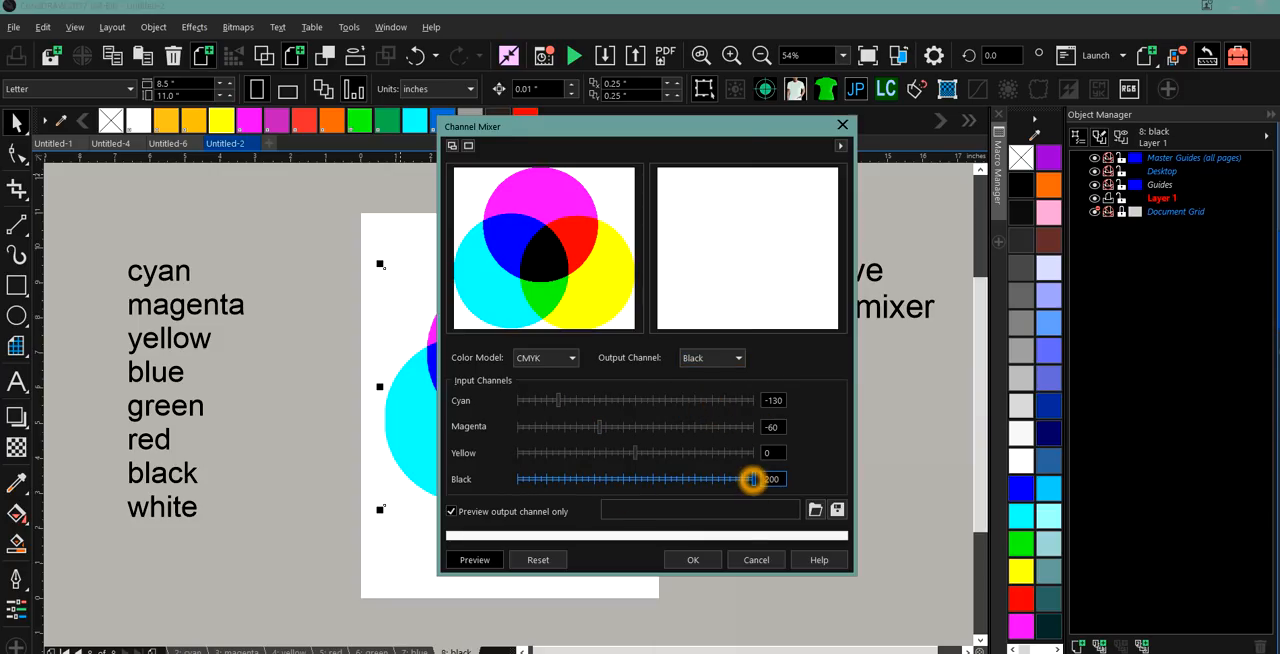
pyautogui.click(520, 427)
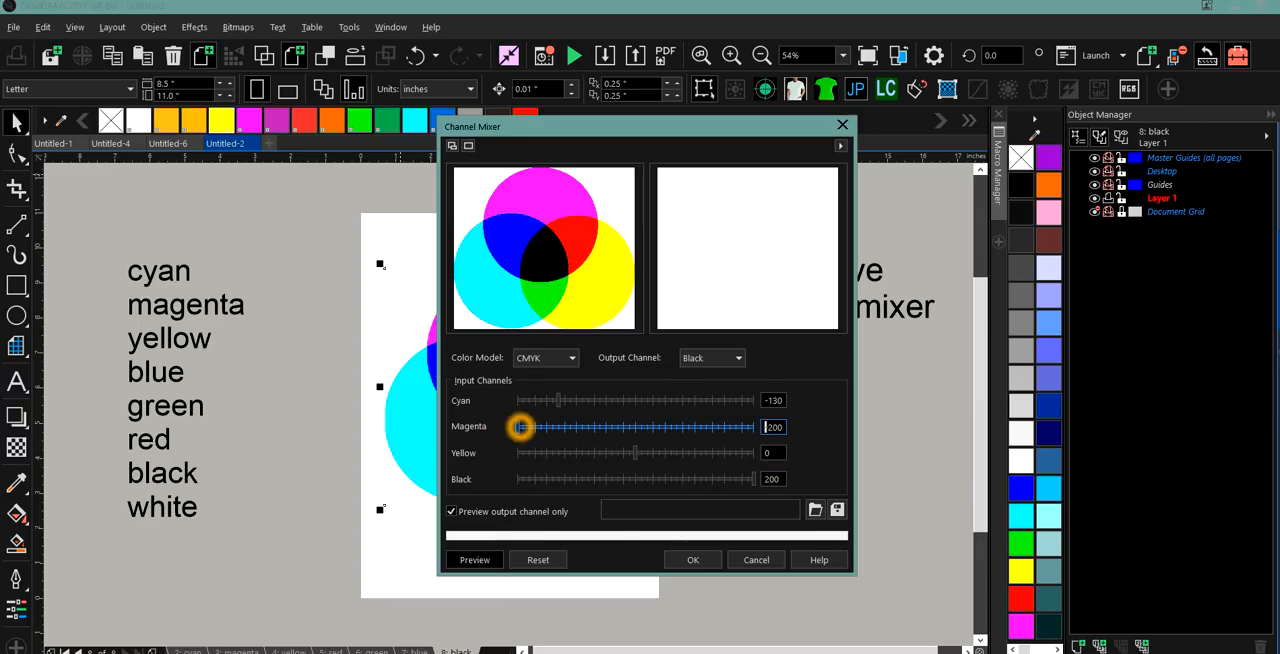
pyautogui.click(518, 400)
pyautogui.click(518, 453)
pyautogui.click(517, 453)
# Raise the Black output channel's Yellow input to 150 and its Magenta and Cyan inputs to 120.
pyautogui.click(725, 452)
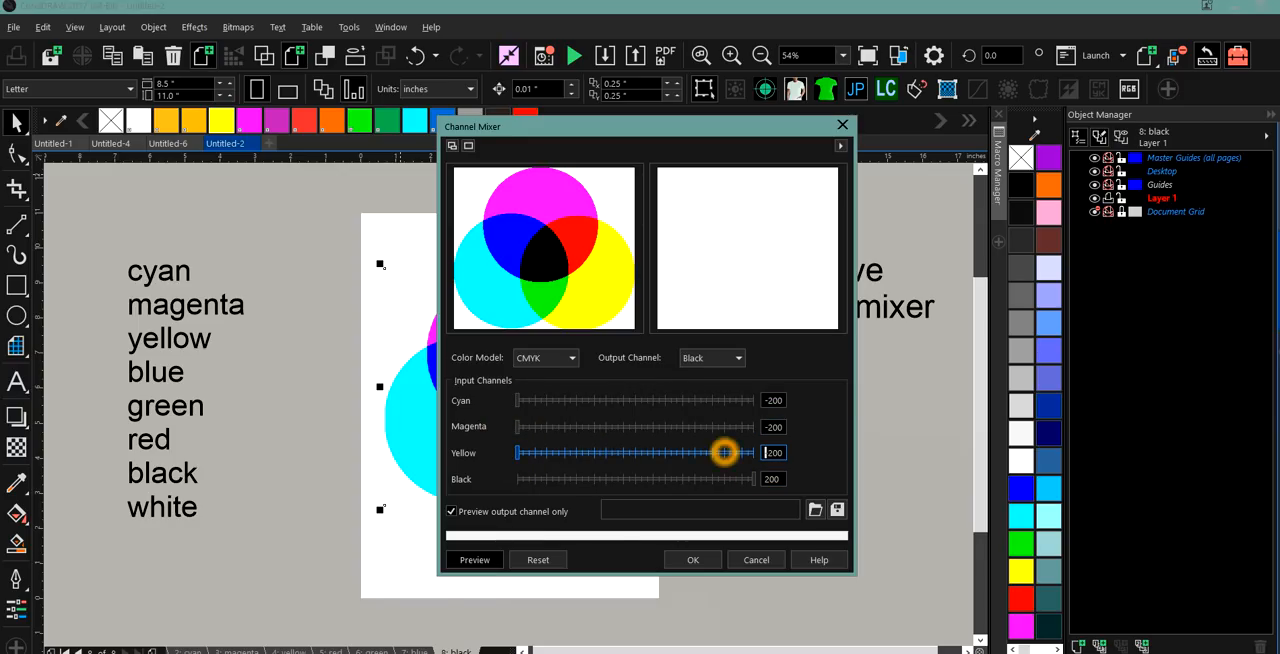
pyautogui.click(705, 426)
pyautogui.click(708, 401)
pyautogui.click(678, 401)
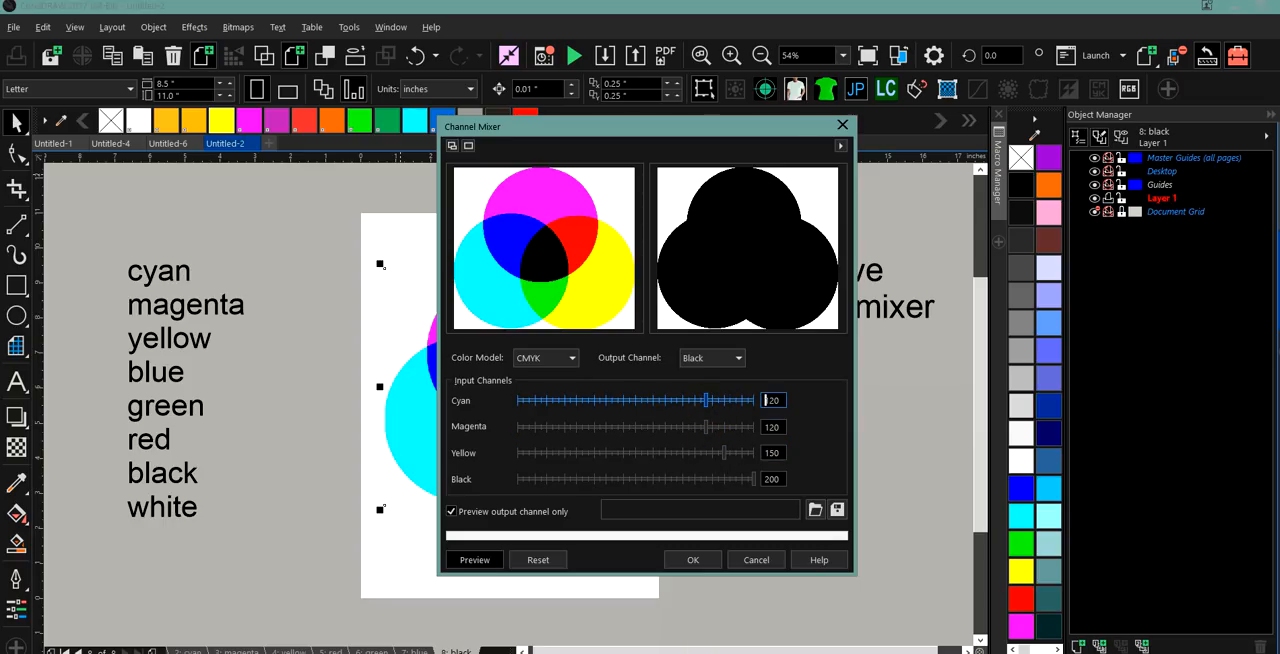
# Adjust the Black output channel's Cyan input to 80 and its Magenta input to 100.
pyautogui.click(649, 400)
pyautogui.click(645, 424)
pyautogui.click(684, 399)
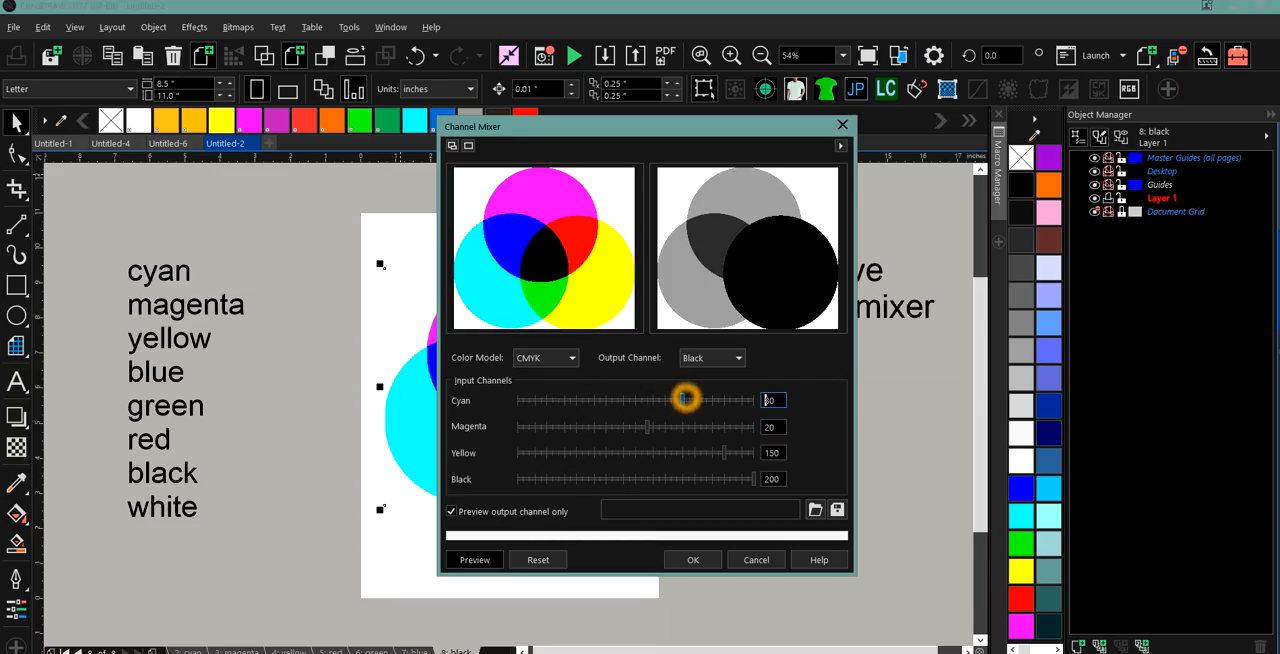
pyautogui.click(695, 427)
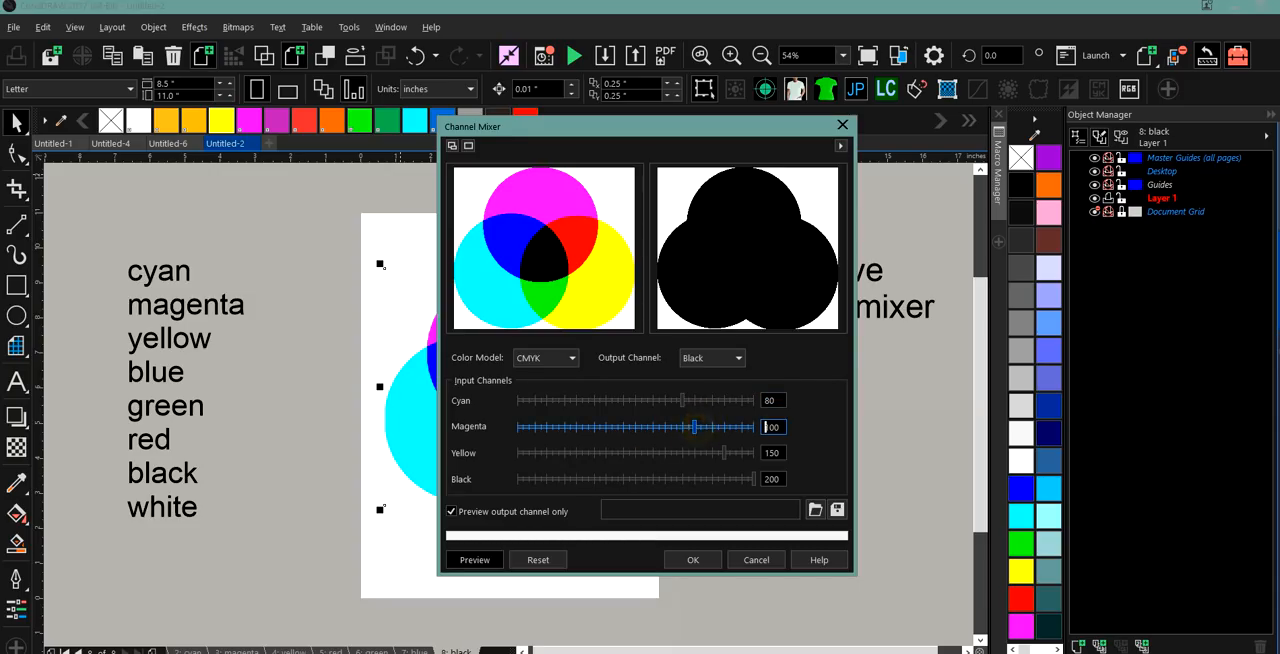
# Lower the Black output channel's Yellow input to -60 and its Black input to 10.
pyautogui.click(666, 453)
pyautogui.click(624, 453)
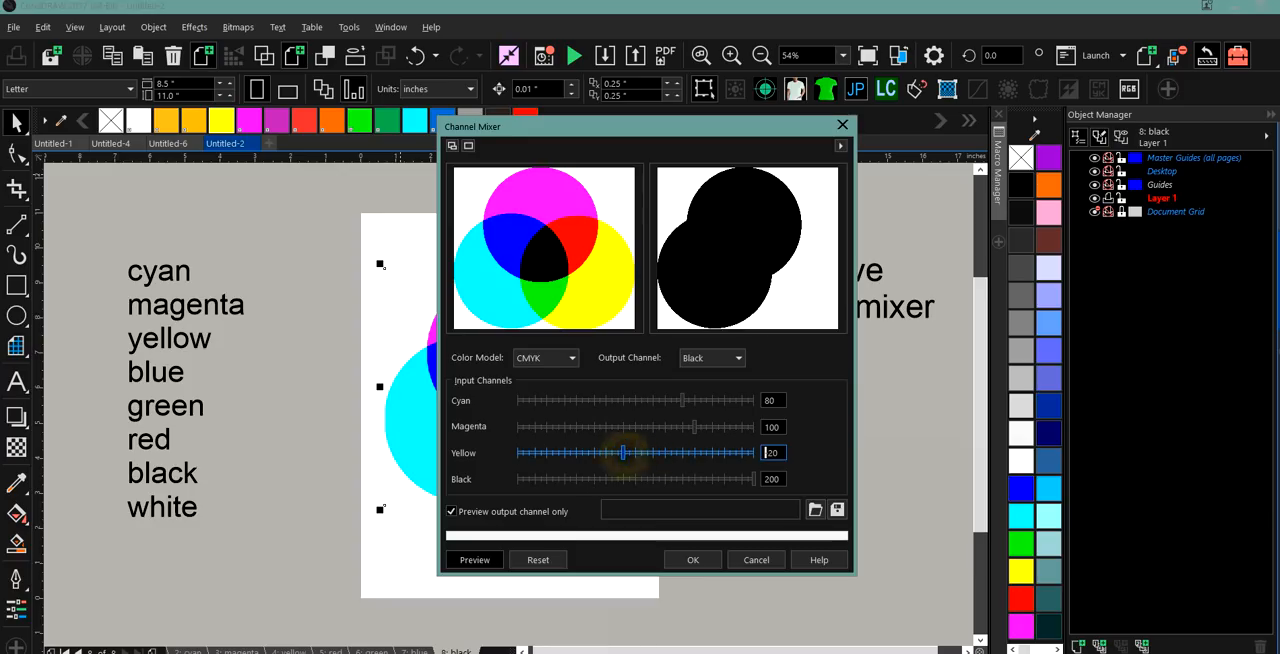
pyautogui.click(599, 453)
pyautogui.click(663, 479)
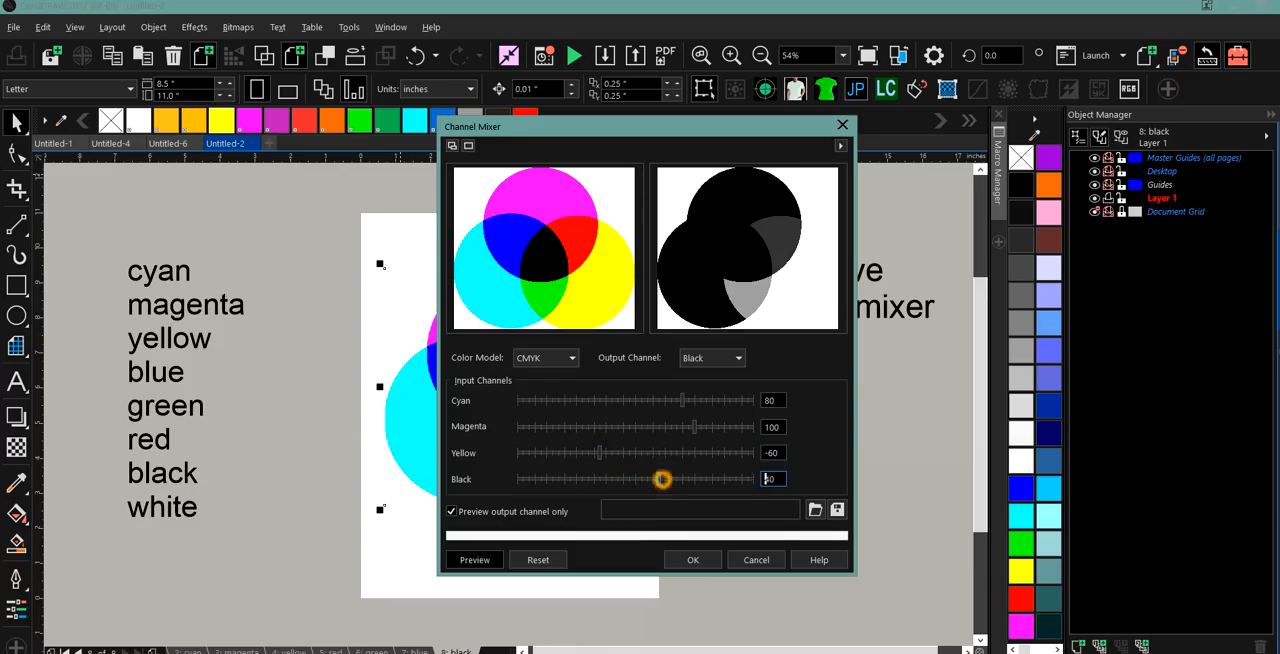
pyautogui.click(699, 480)
pyautogui.click(645, 480)
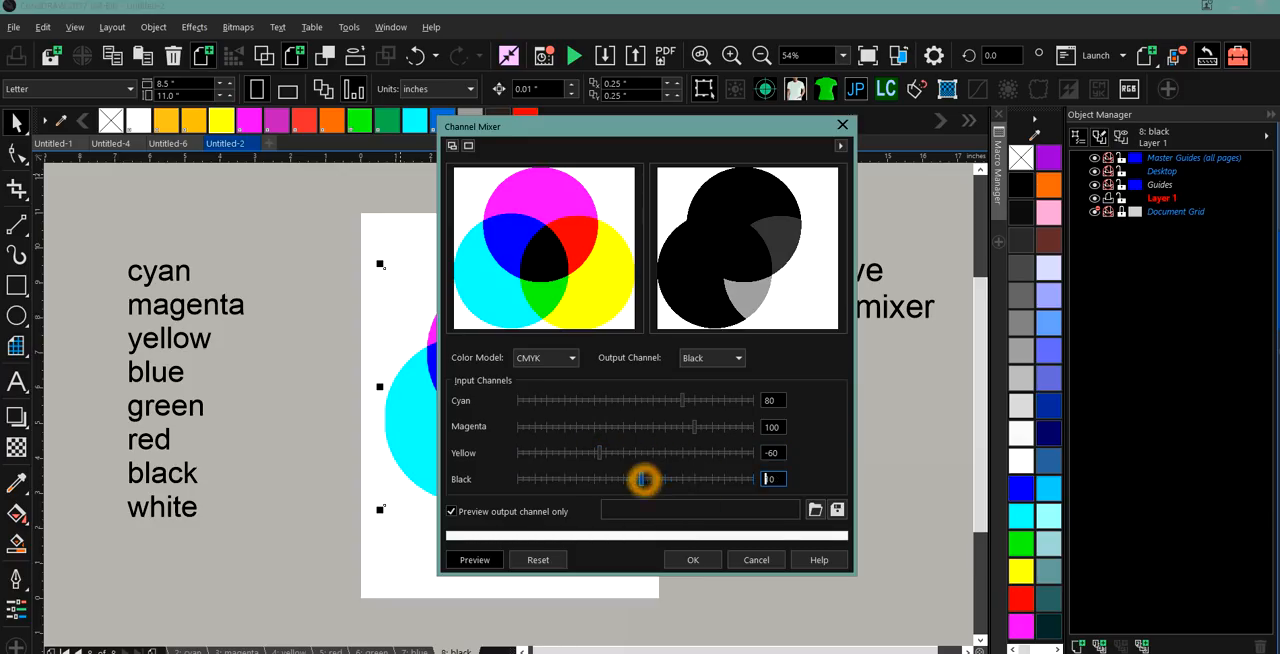
# Adjust the Black output channel's Yellow input to 180, its Magenta input to 190 and its Cyan input to 40.
pyautogui.click(697, 453)
pyautogui.click(741, 453)
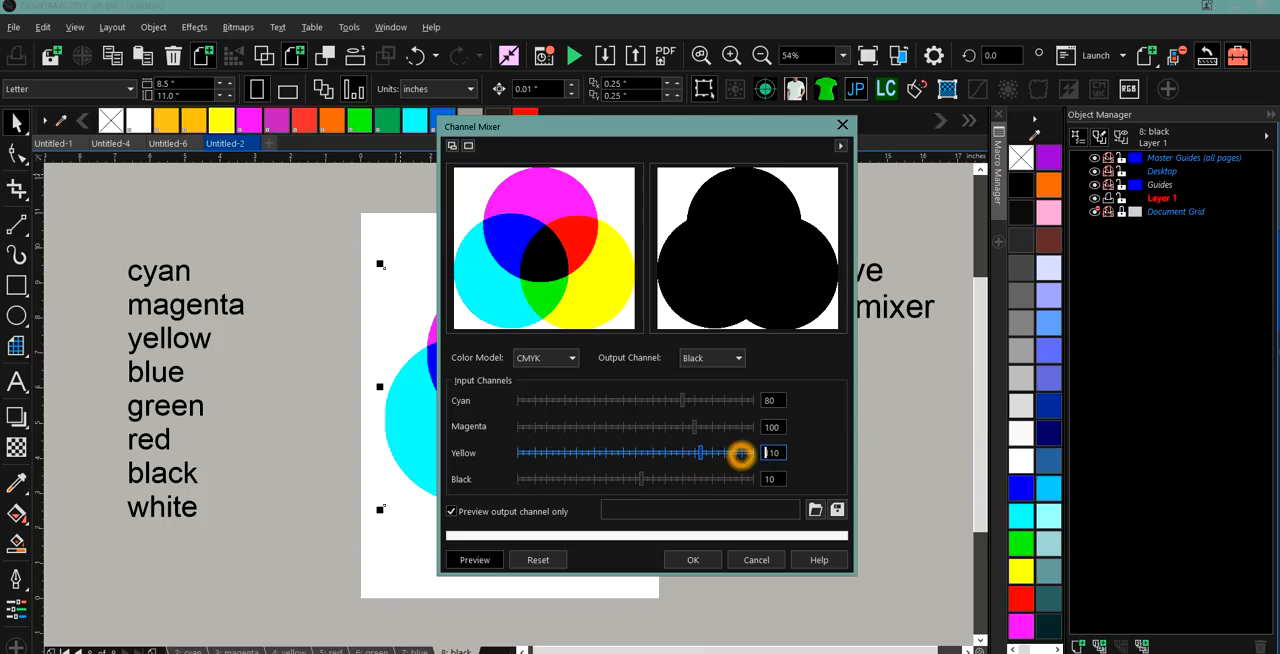
pyautogui.click(748, 427)
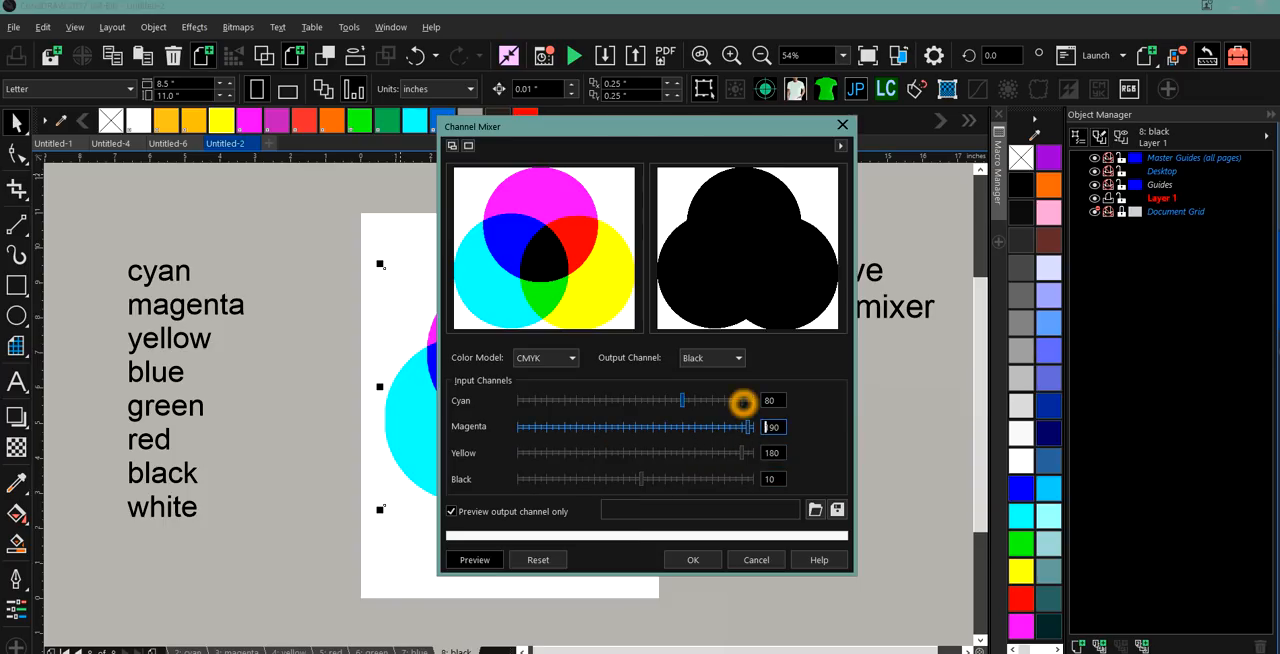
pyautogui.click(659, 400)
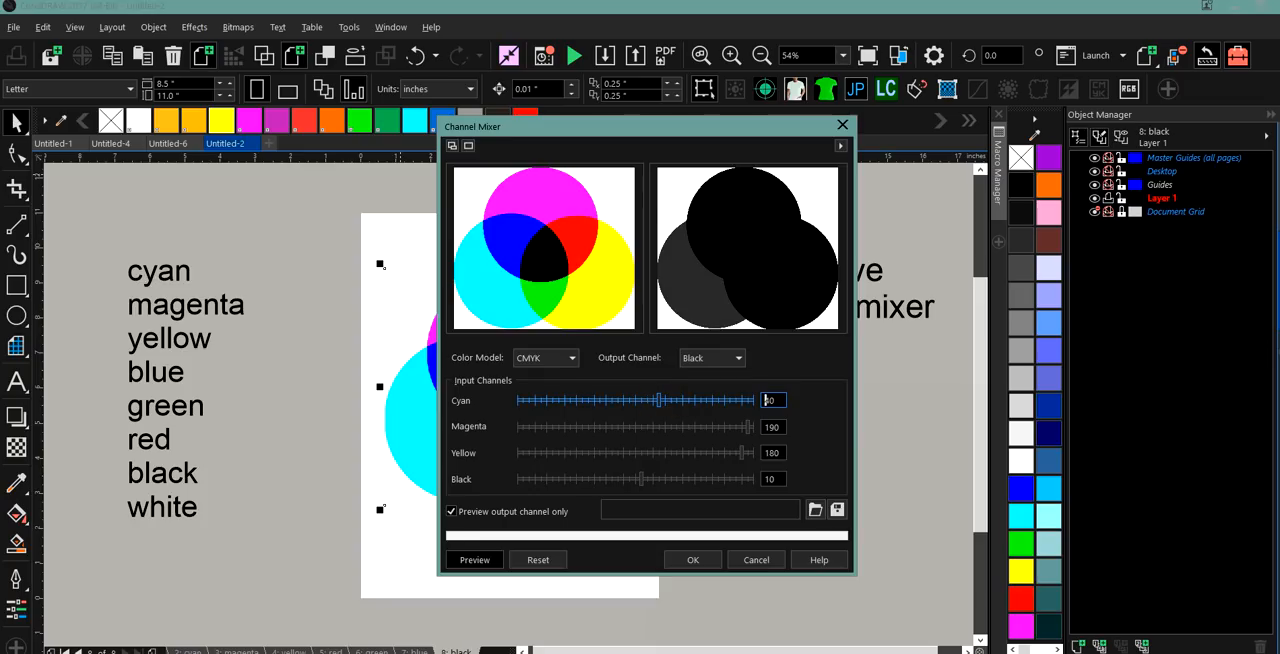
# For the Cyan output channel, set the Black and Yellow inputs to -50 and the Magenta and Cyan inputs to -70.
pyautogui.click(737, 358)
pyautogui.click(728, 368)
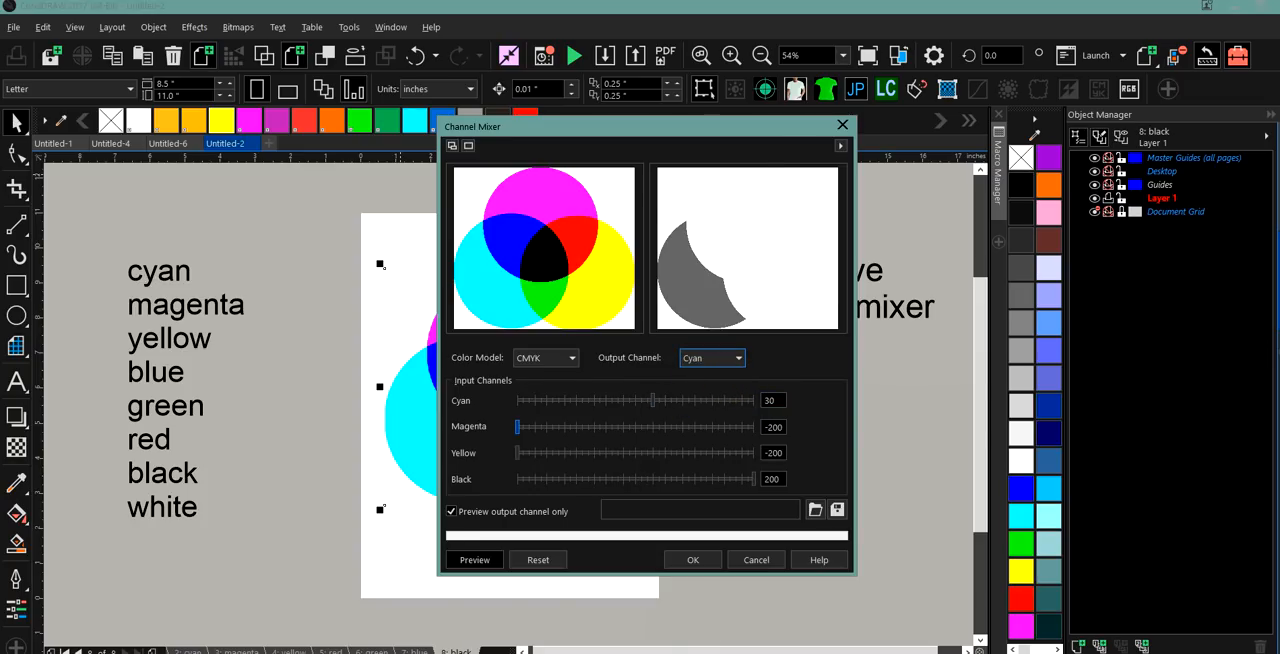
pyautogui.click(682, 427)
pyautogui.click(714, 454)
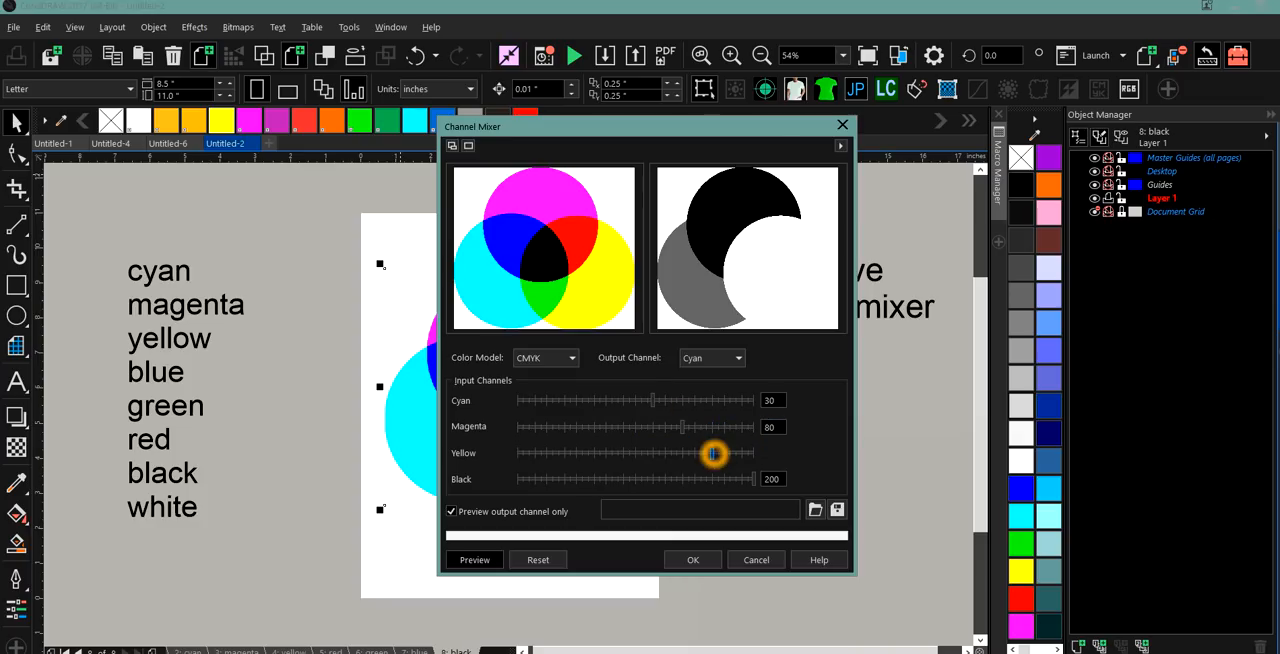
pyautogui.click(606, 479)
pyautogui.click(605, 453)
pyautogui.click(595, 427)
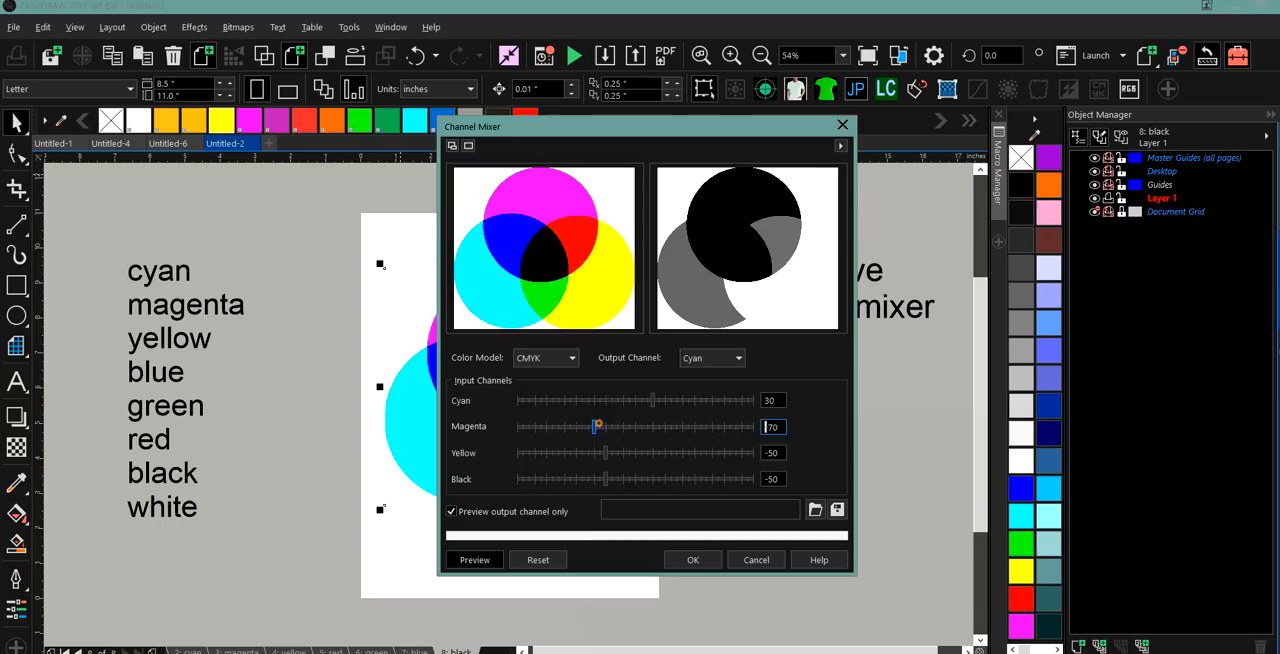
pyautogui.click(595, 400)
# Switch the output channel to Yellow and raise its Cyan input to 150.
pyautogui.click(748, 363)
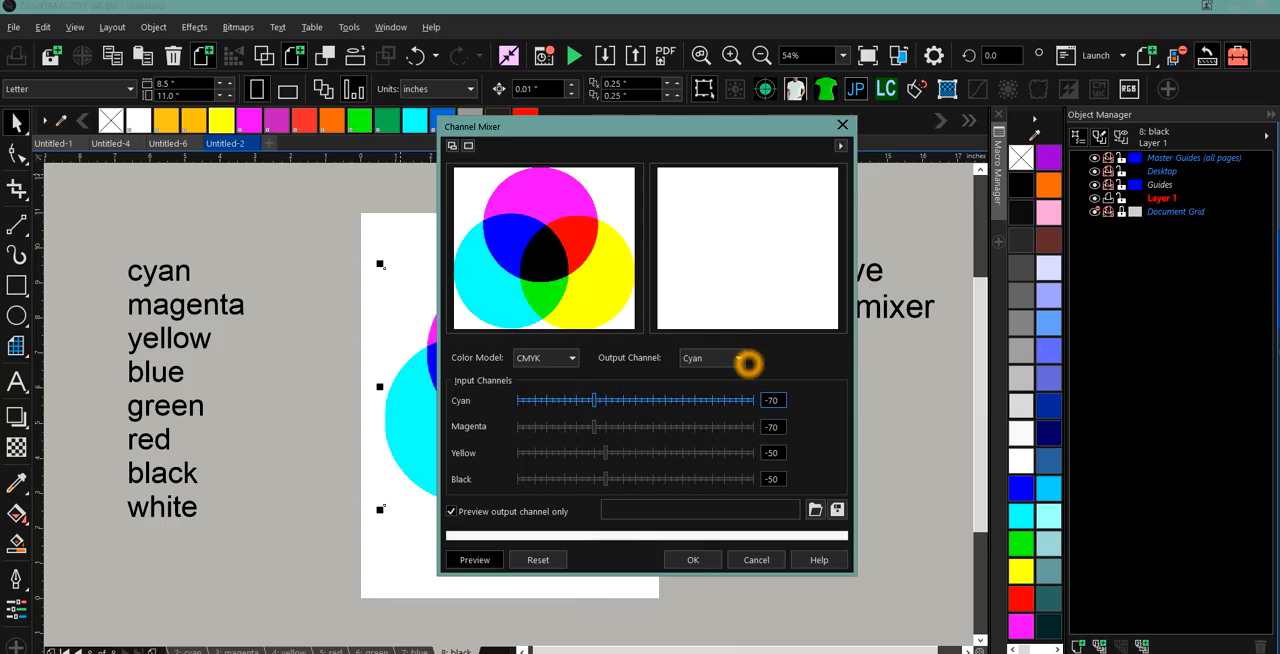
pyautogui.click(571, 358)
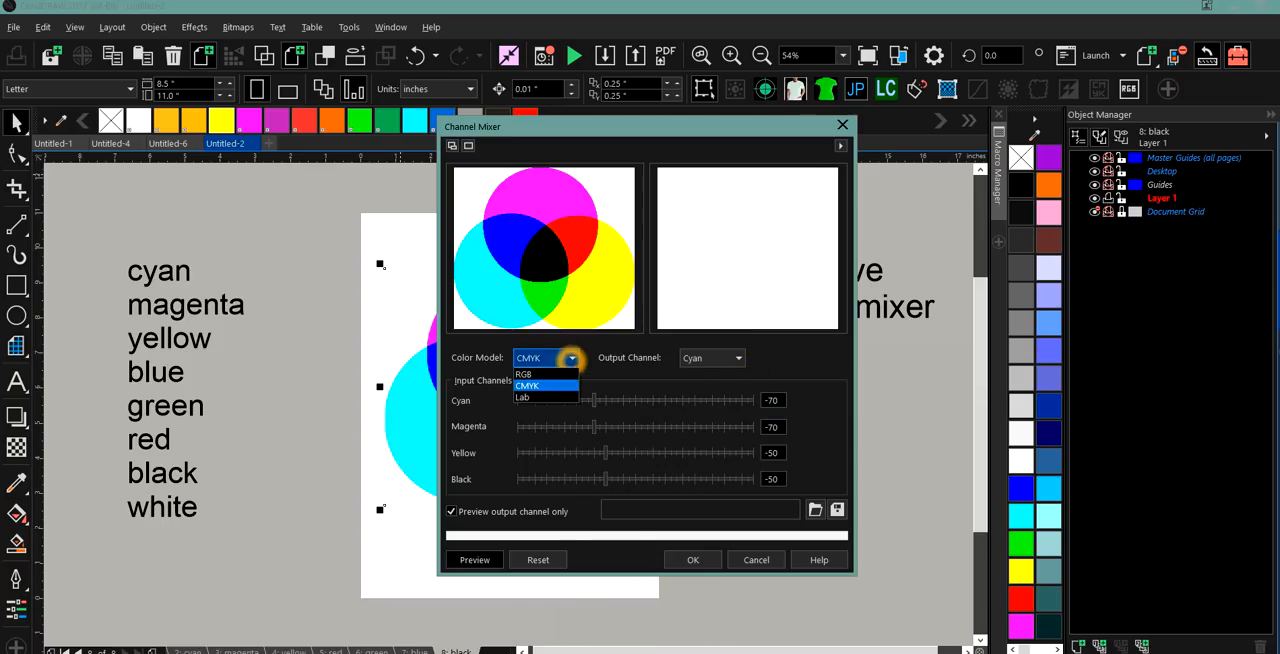
pyautogui.click(714, 358)
pyautogui.click(740, 358)
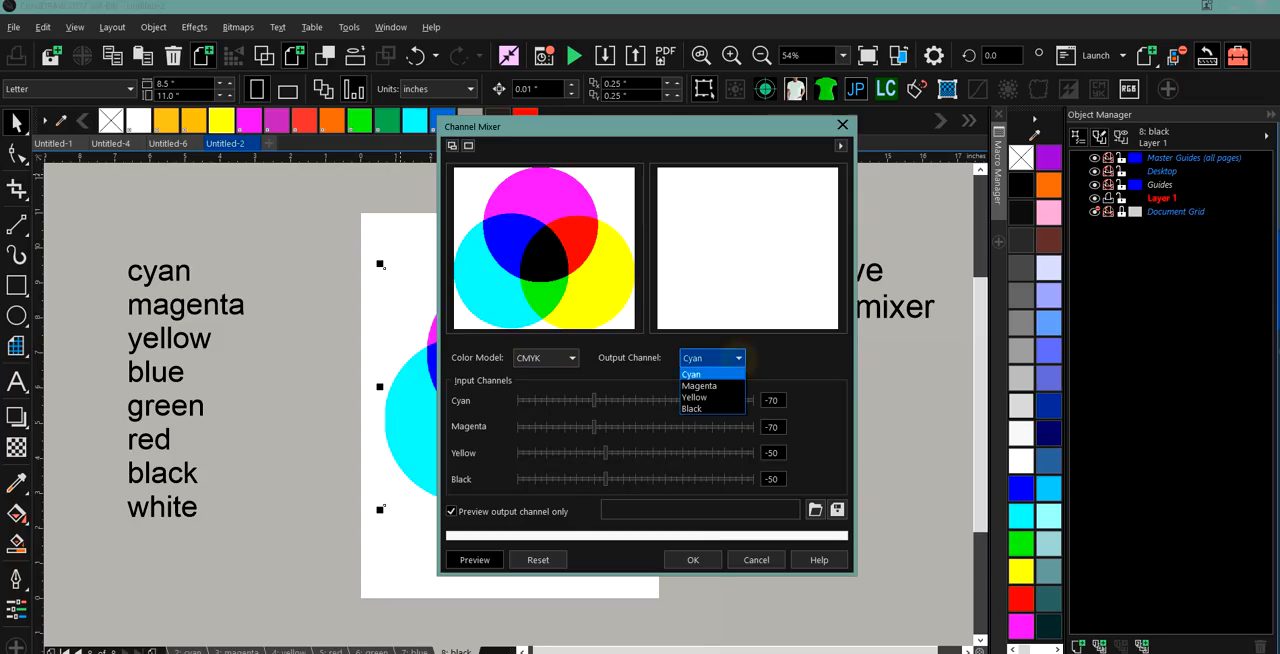
pyautogui.click(731, 398)
pyautogui.click(677, 400)
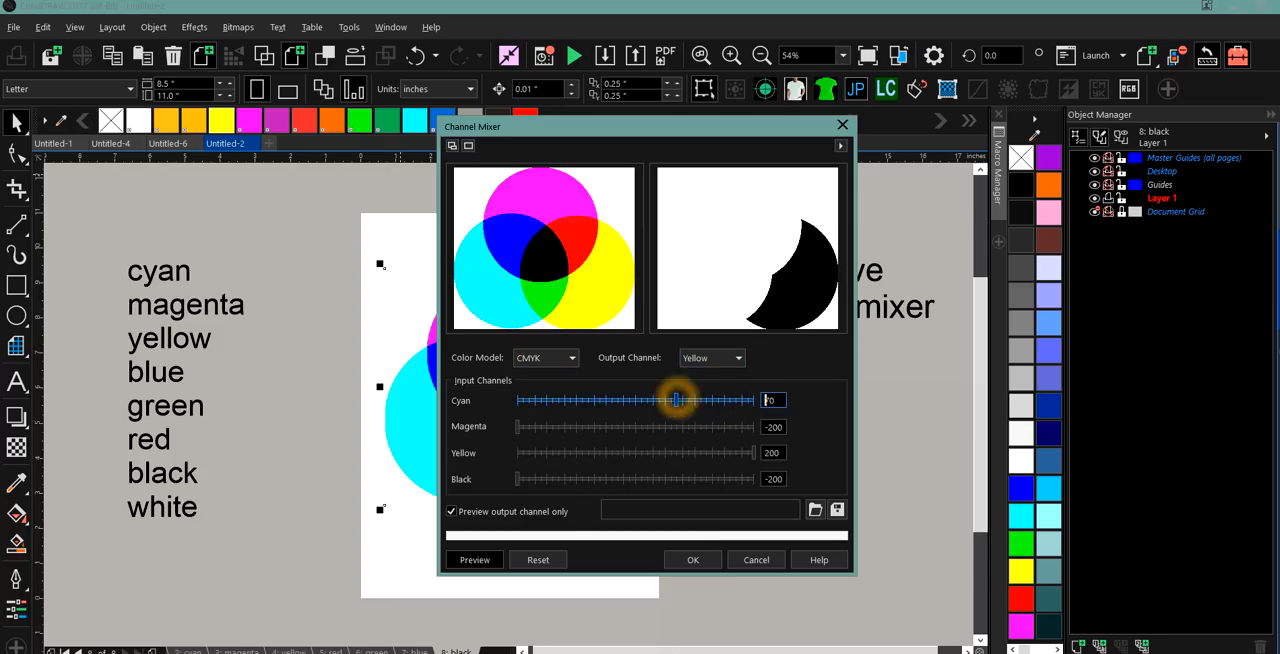
pyautogui.click(720, 400)
pyautogui.click(752, 399)
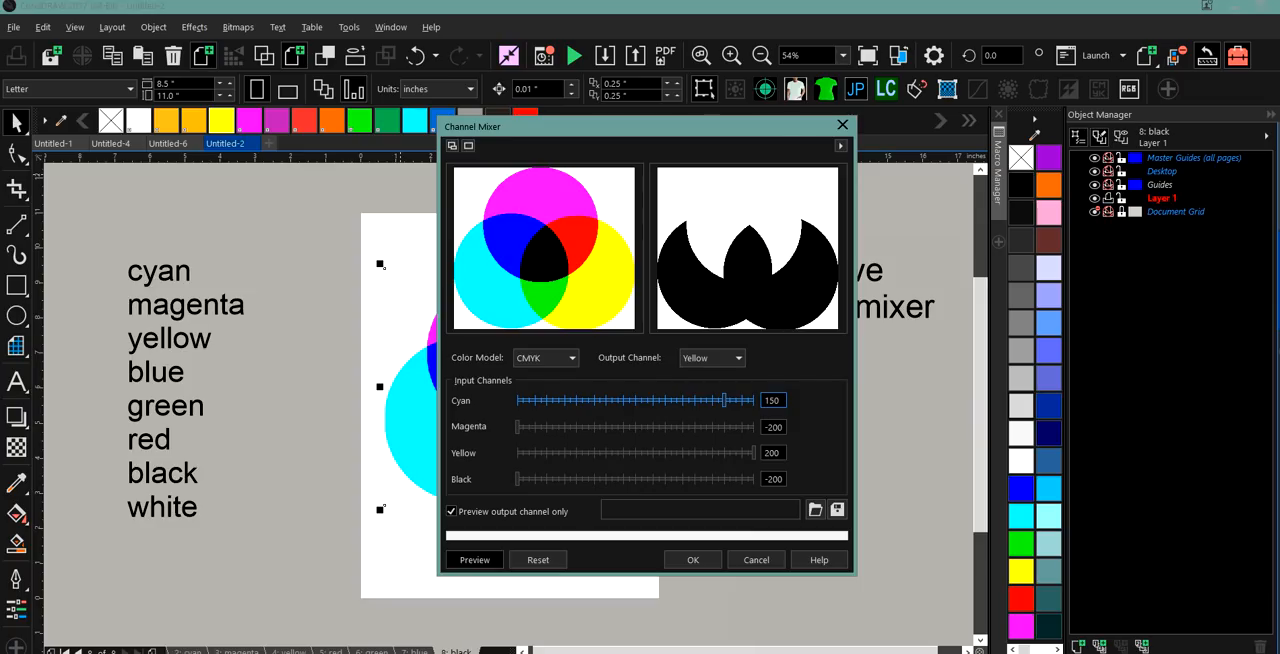
# Raise the Yellow output channel's Black input to 200 and lower its Yellow and Magenta inputs to -200.
pyautogui.click(726, 426)
pyautogui.click(652, 426)
pyautogui.click(676, 426)
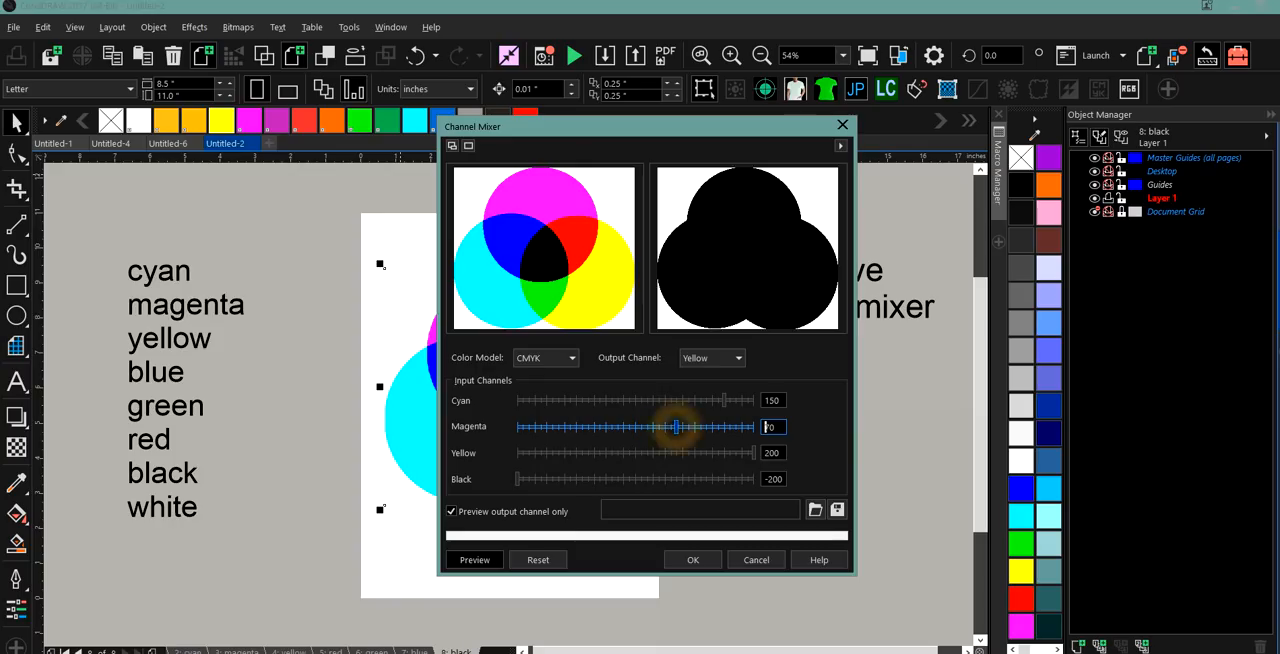
pyautogui.click(720, 426)
pyautogui.click(757, 426)
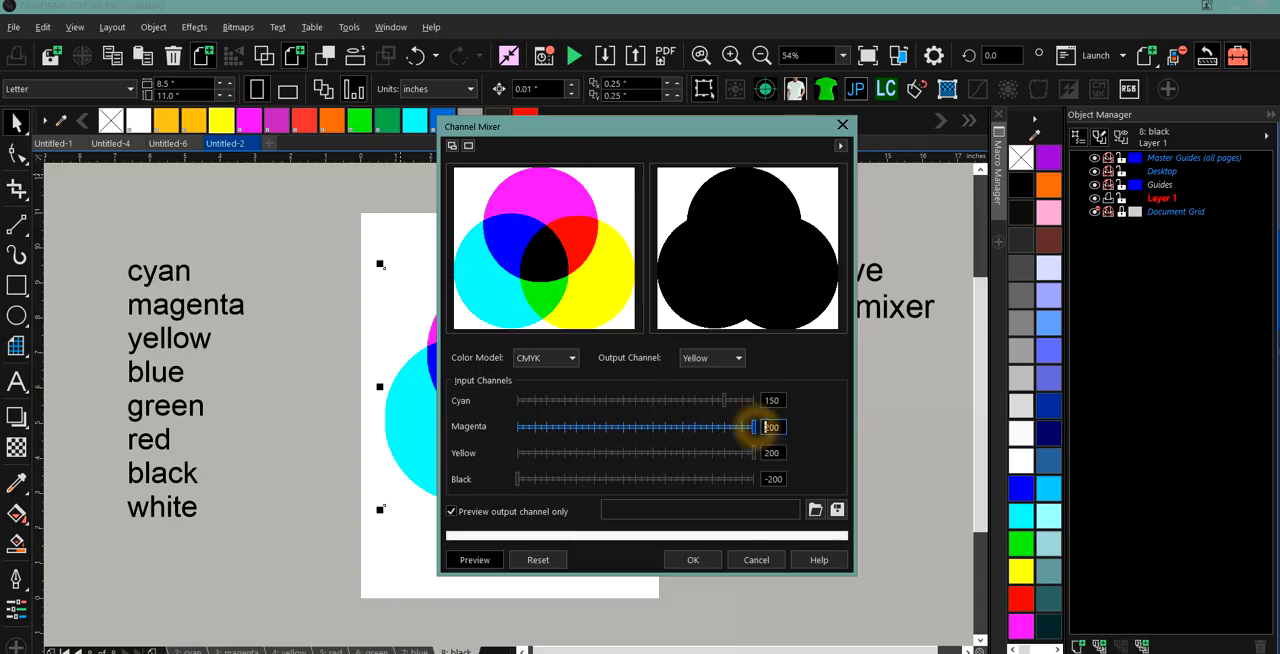
pyautogui.click(756, 481)
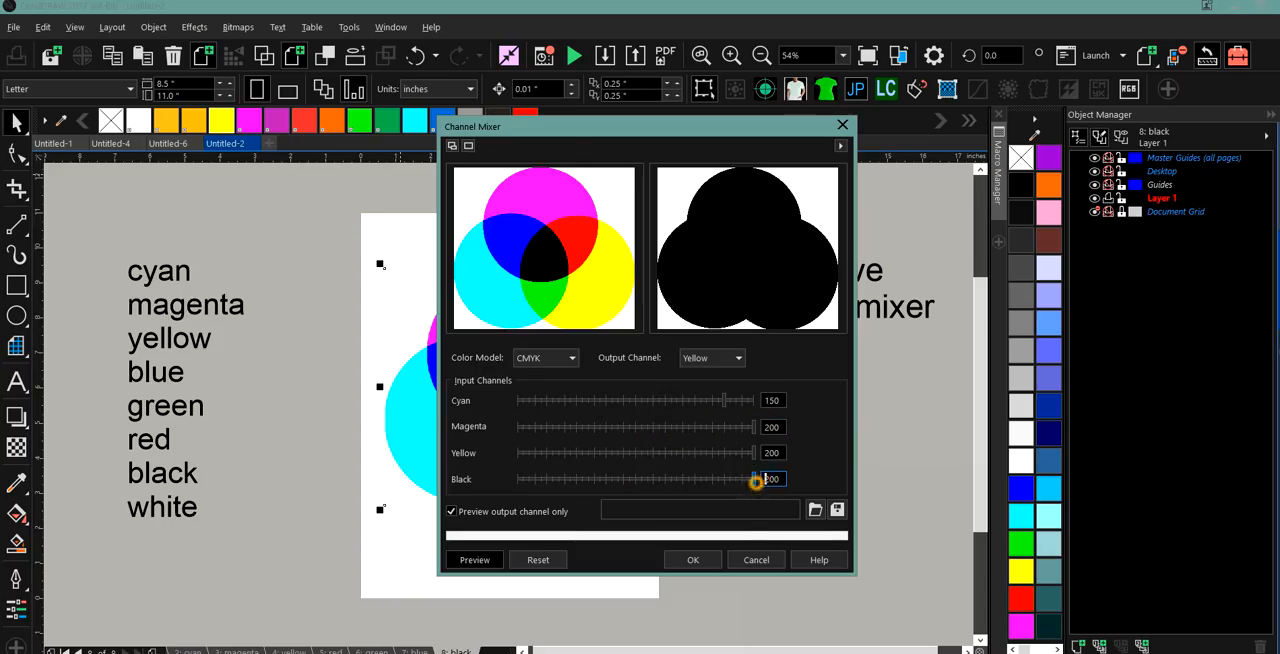
pyautogui.click(518, 453)
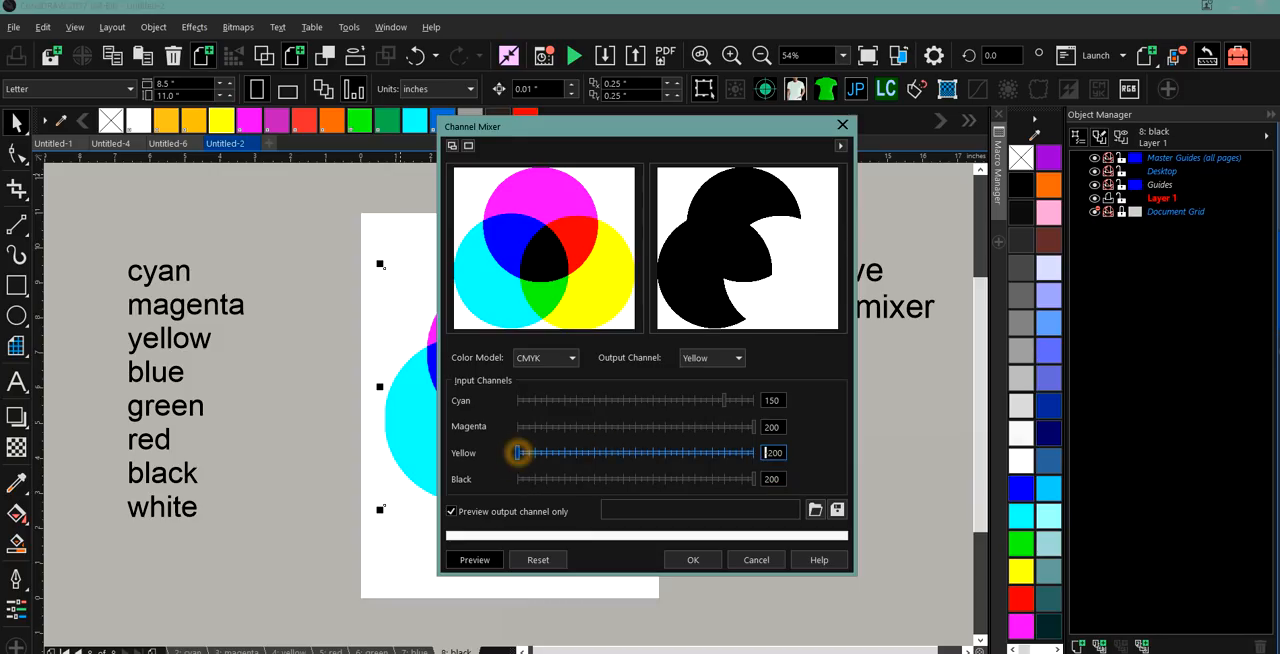
pyautogui.click(517, 423)
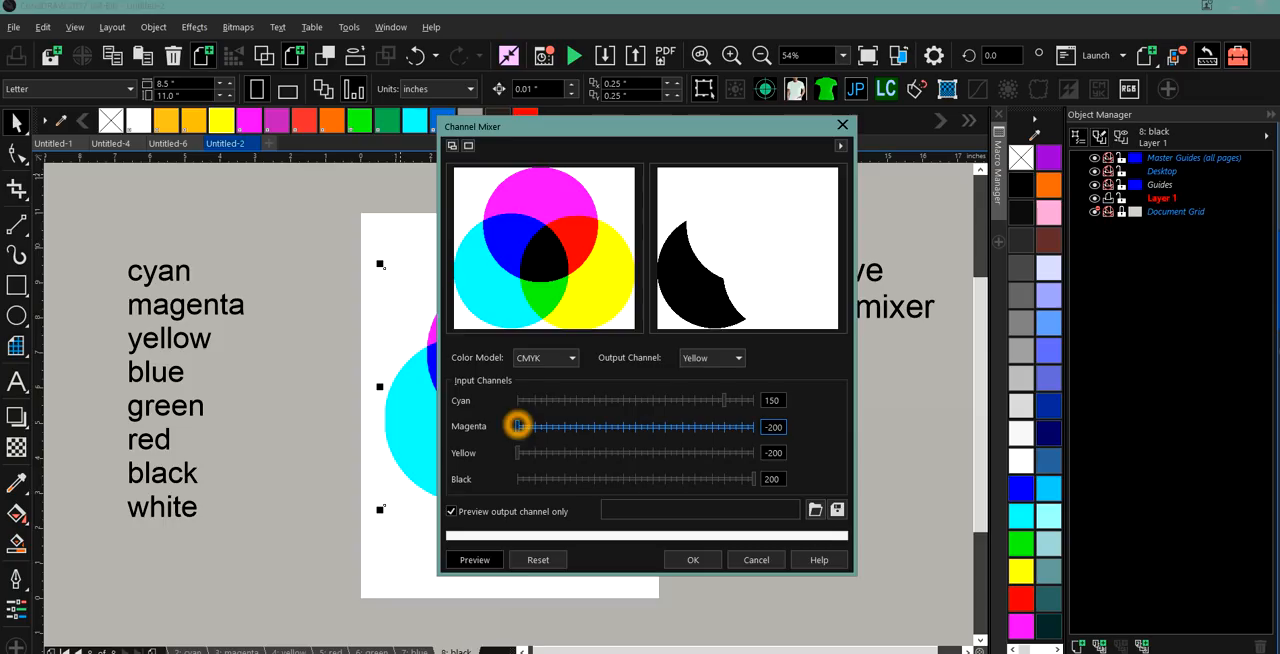
# Set the Yellow output channel's Cyan, Magenta and Yellow inputs to 0.
pyautogui.click(517, 400)
pyautogui.click(583, 400)
pyautogui.click(636, 400)
pyautogui.click(635, 428)
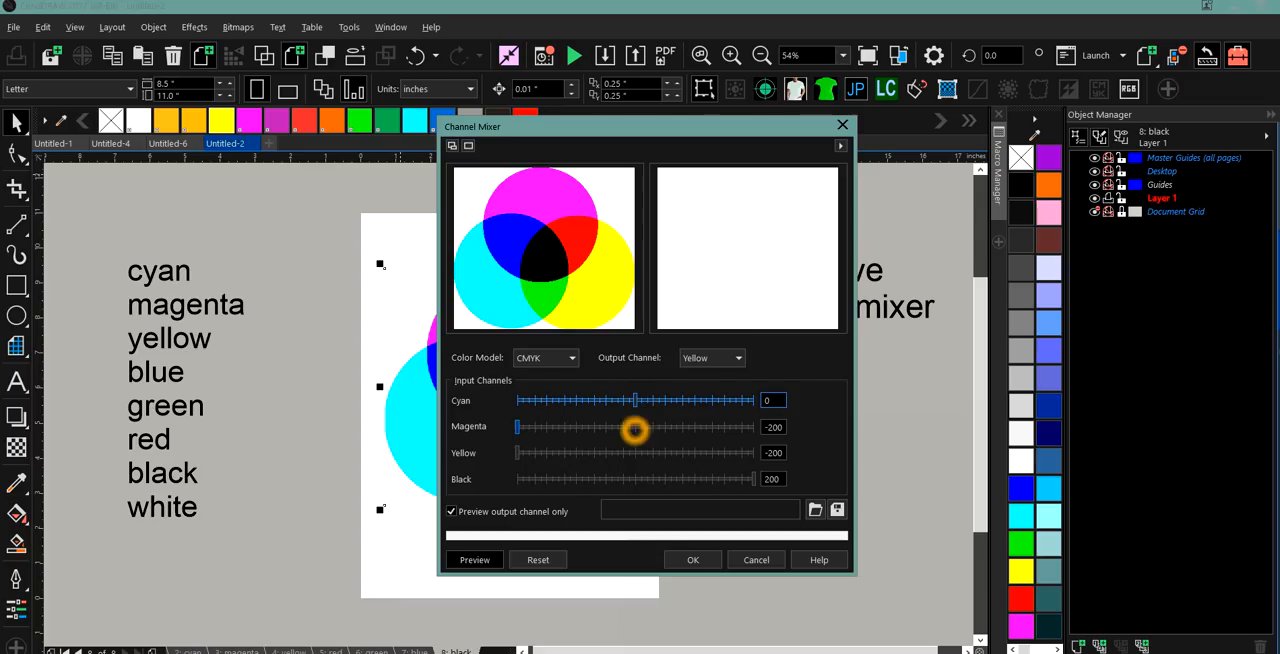
pyautogui.click(636, 453)
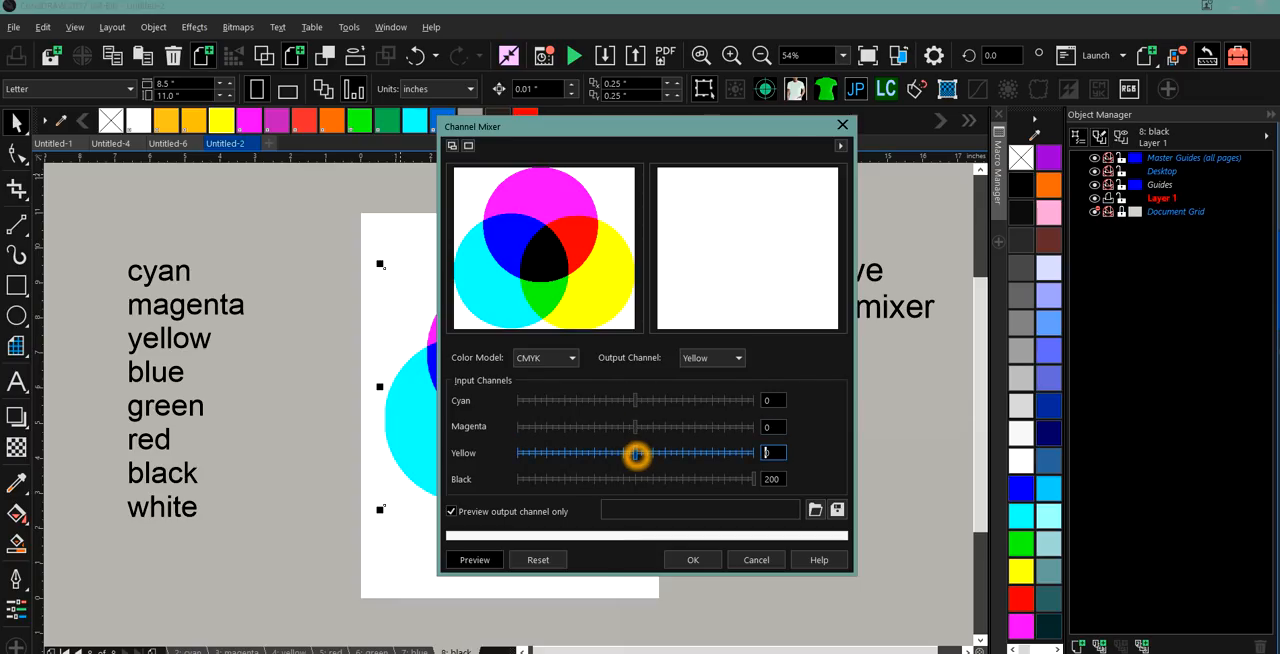
# Set the Yellow output channel's Cyan and Yellow inputs to 10 and its Black input to -200.
pyautogui.click(689, 453)
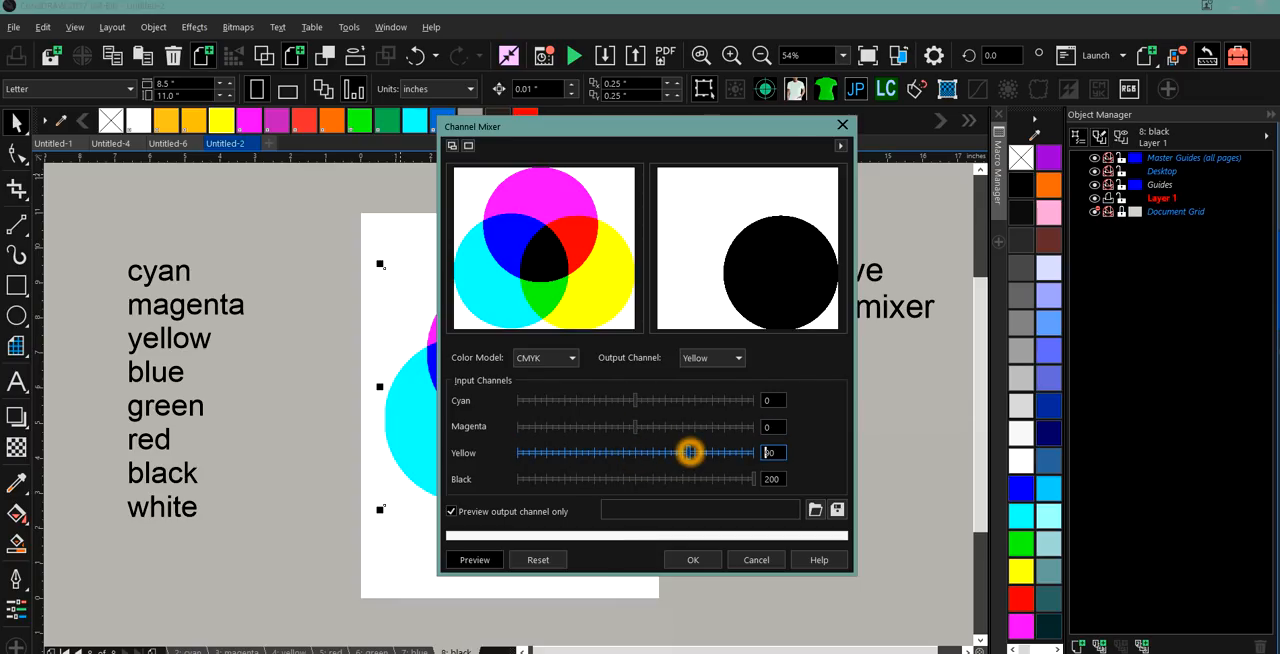
pyautogui.click(689, 400)
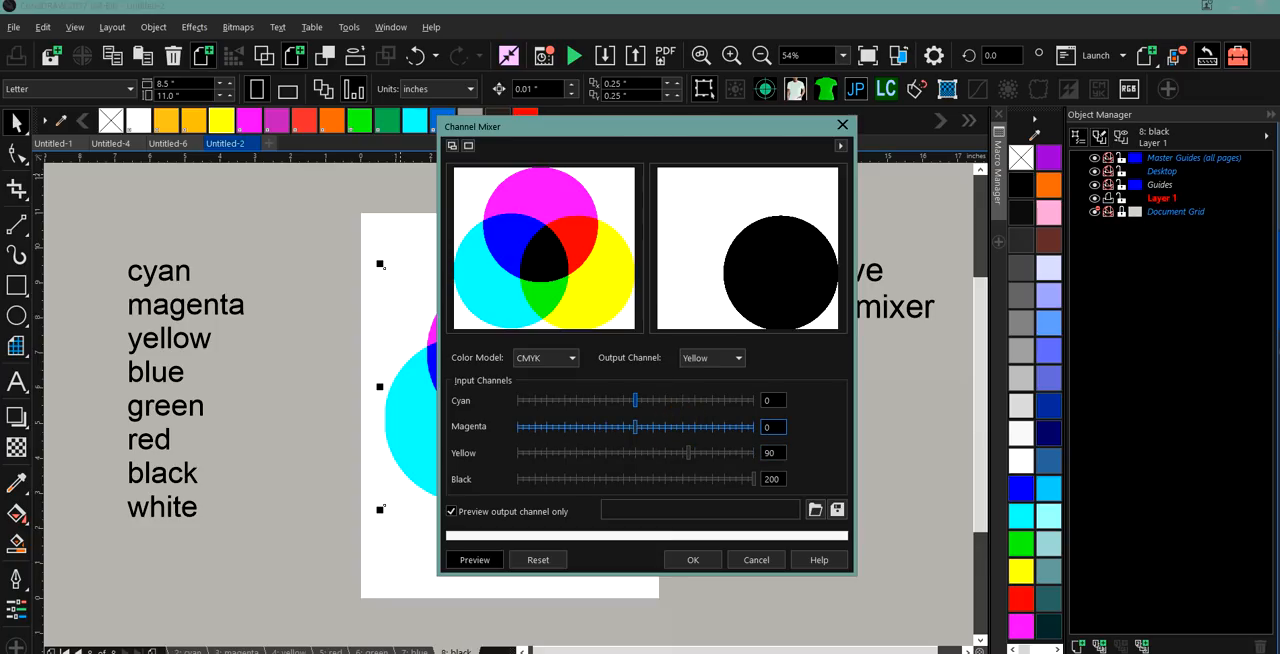
pyautogui.click(640, 400)
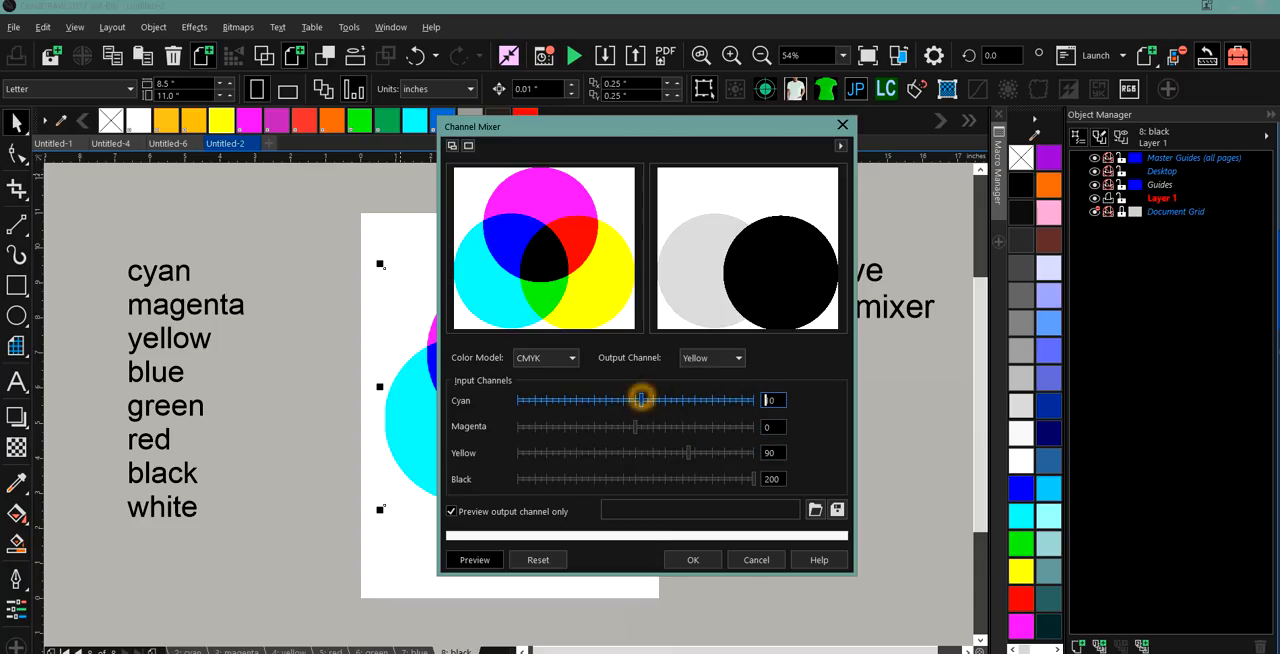
pyautogui.click(640, 453)
pyautogui.click(519, 479)
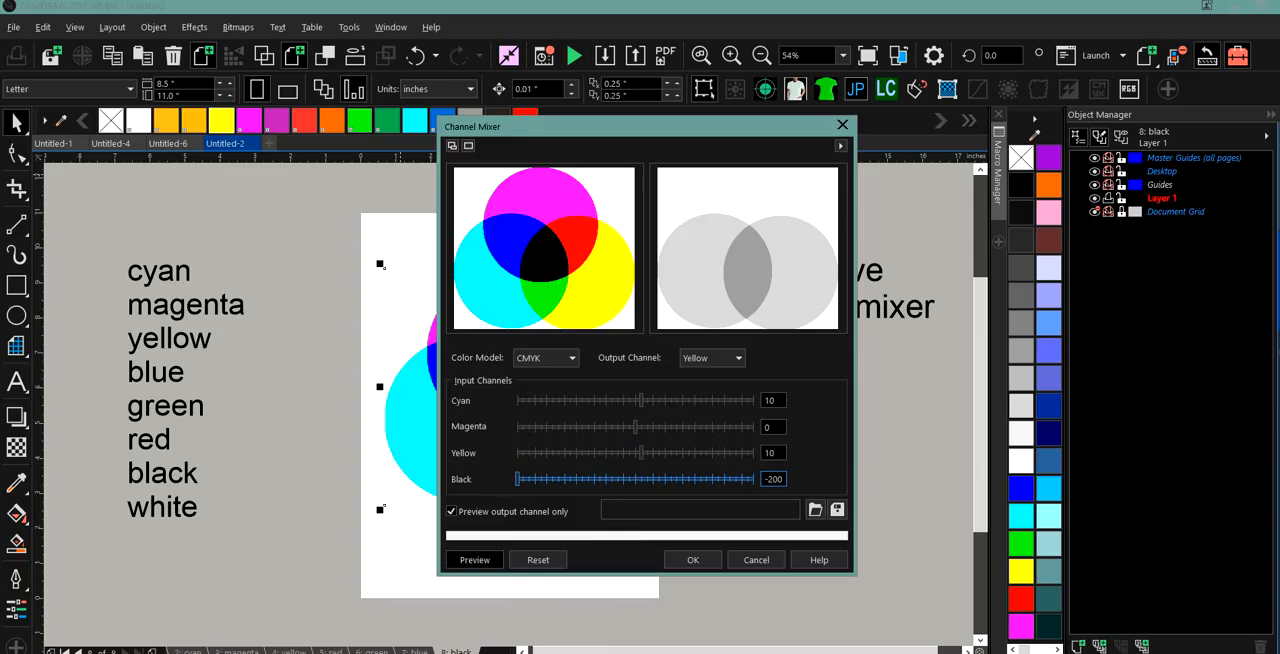
# Raise the Yellow output channel's Yellow input to 190 and its Magenta and Cyan inputs to 200.
pyautogui.click(749, 452)
pyautogui.click(754, 427)
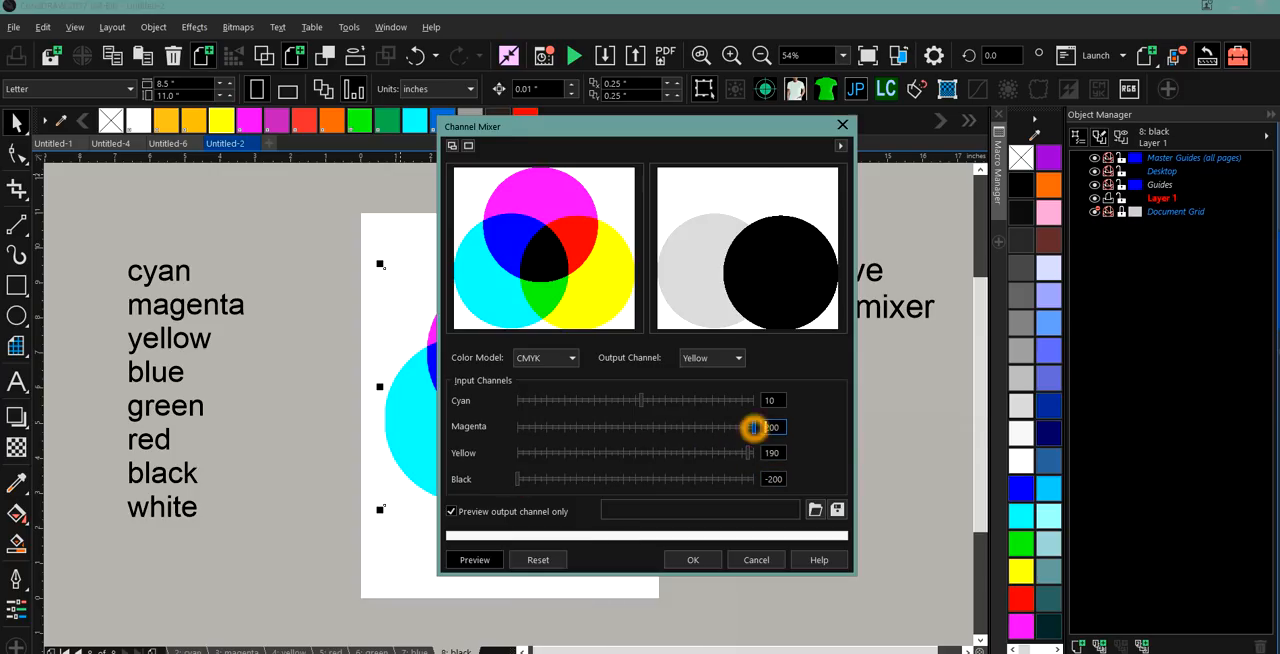
pyautogui.click(755, 400)
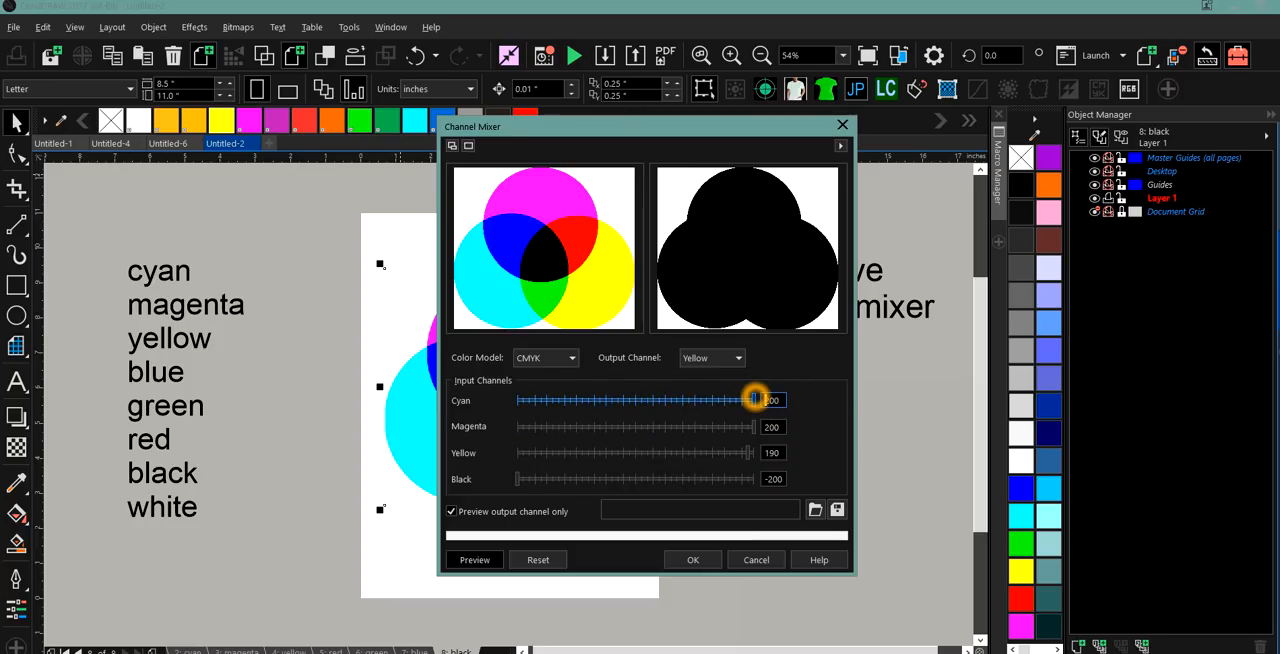
# Reduce the Yellow output channel's Magenta input to 10 and its Cyan input to 70.
pyautogui.click(645, 427)
pyautogui.click(650, 400)
pyautogui.click(617, 400)
pyautogui.moveTo(619, 400); pyautogui.dragTo(676, 397)
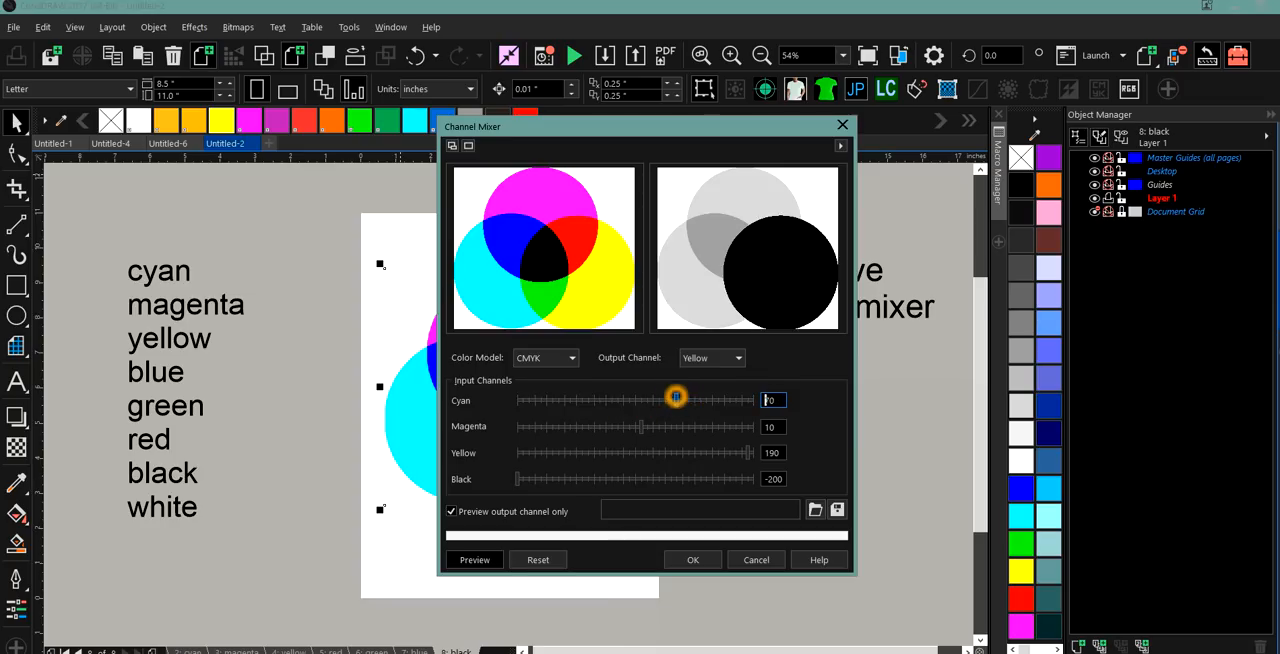
# Adjust the Yellow output channel's Magenta input to 60, its Yellow input to -20 and its Black input to 70.
pyautogui.click(676, 424)
pyautogui.click(657, 455)
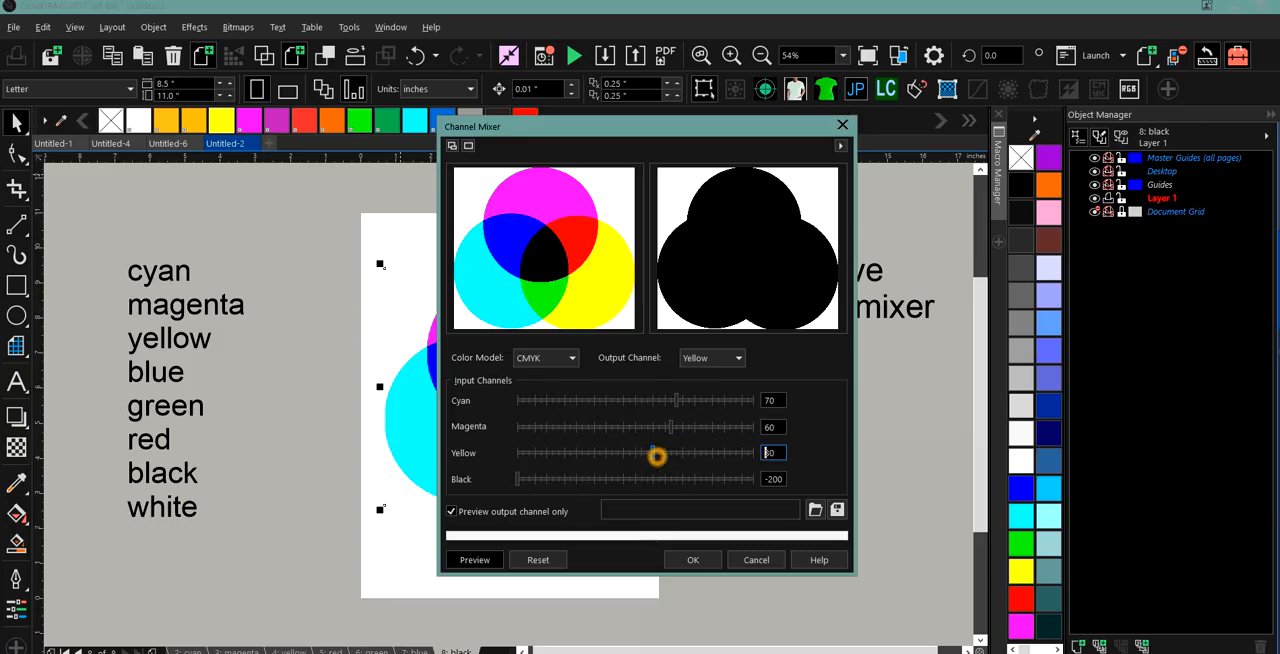
pyautogui.click(623, 454)
pyautogui.click(609, 482)
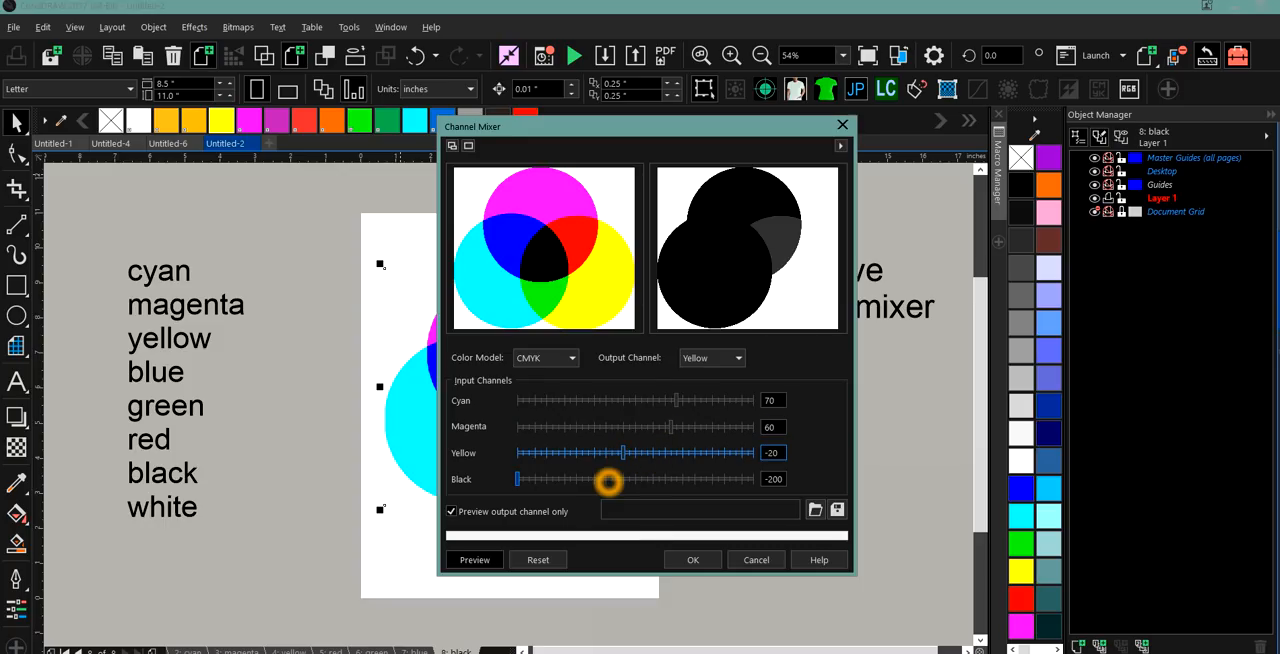
pyautogui.moveTo(609, 482); pyautogui.dragTo(647, 479)
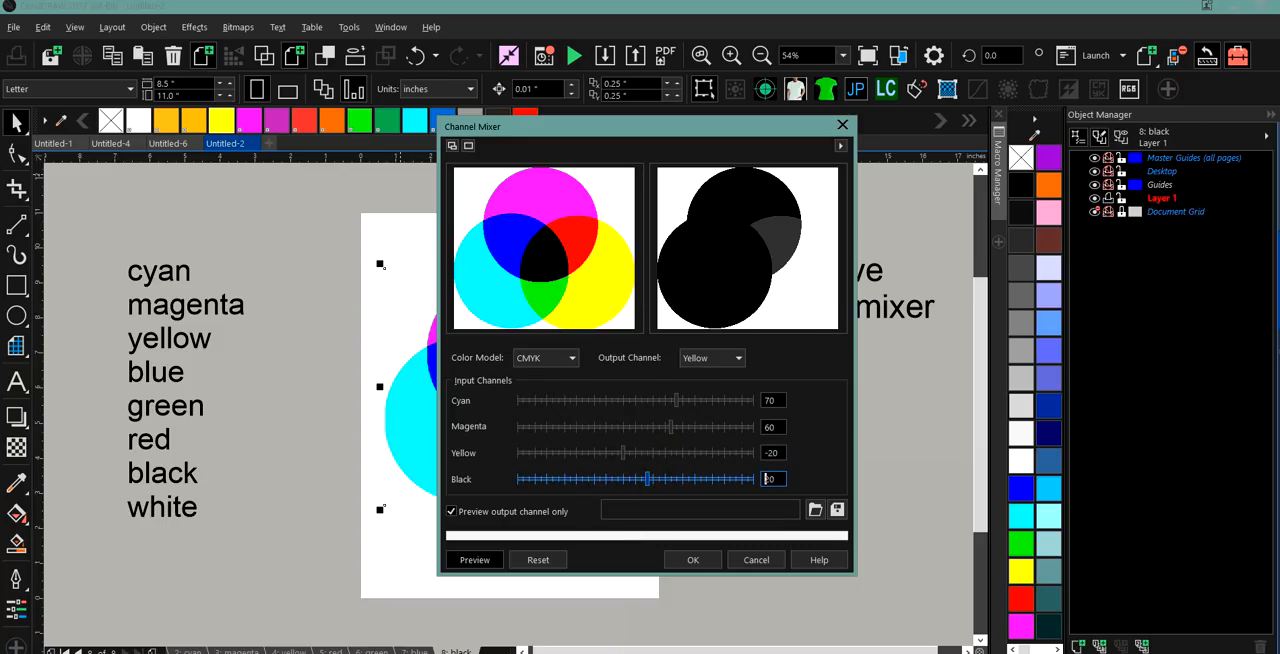
pyautogui.click(677, 479)
# Switch the Channel Mixer to the RGB color model and raise the Red output channel's Blue input to 60.
pyautogui.click(572, 365)
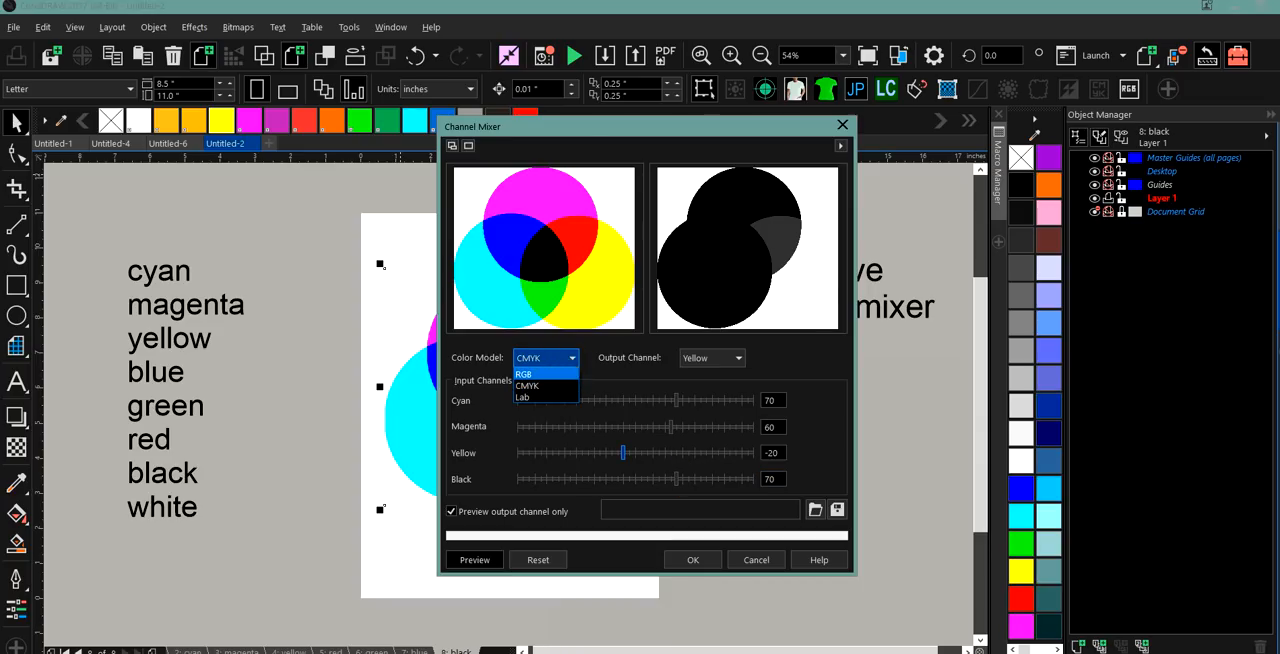
pyautogui.click(565, 373)
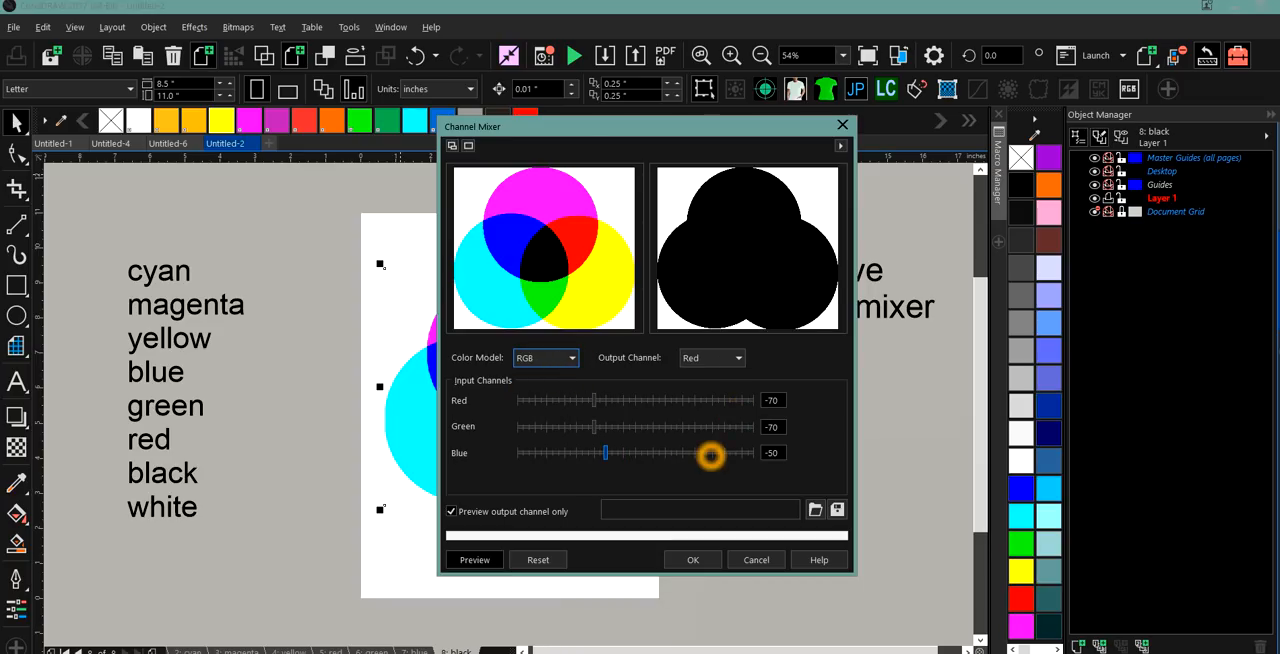
pyautogui.click(749, 451)
pyautogui.moveTo(749, 451); pyautogui.dragTo(670, 455)
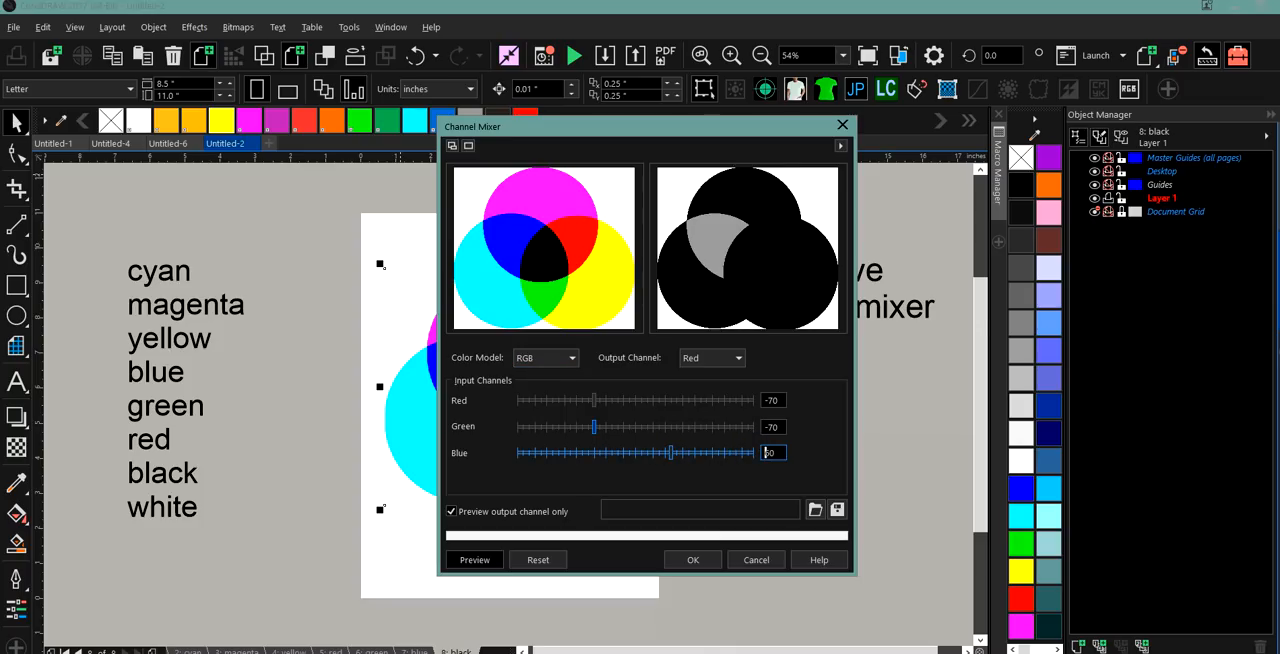
# Set the Red output channel's Green input to -10 and raise its Red input to 110.
pyautogui.click(631, 426)
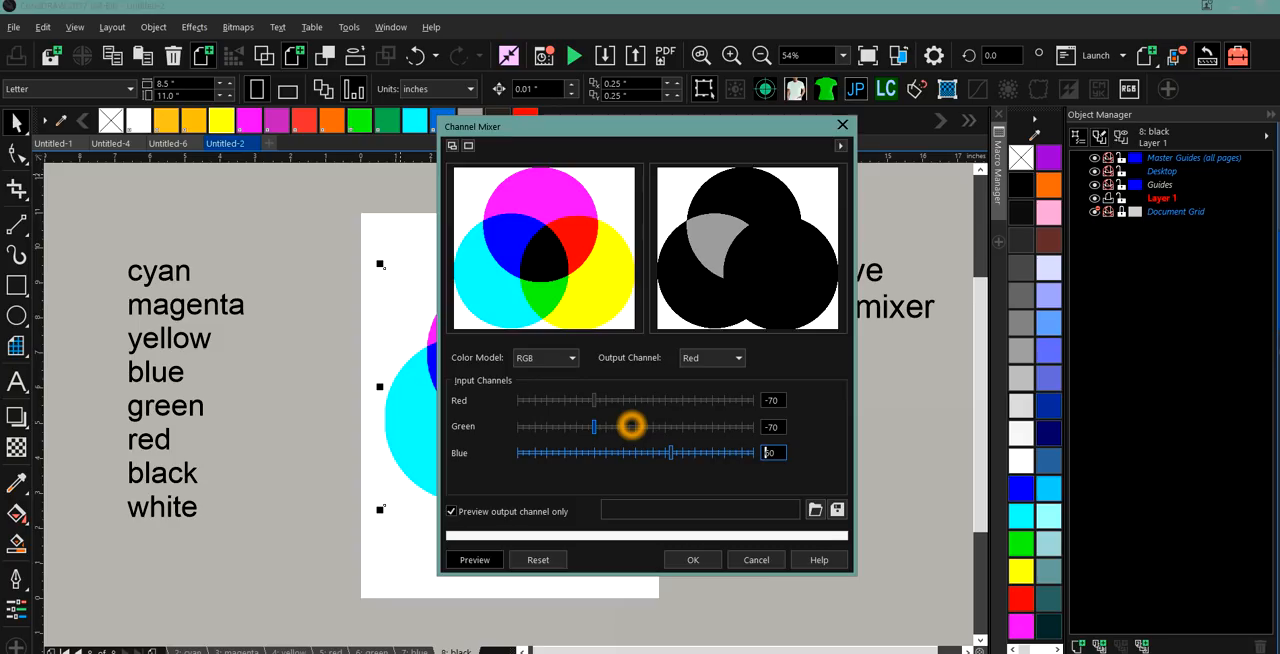
pyautogui.click(631, 400)
pyautogui.click(651, 401)
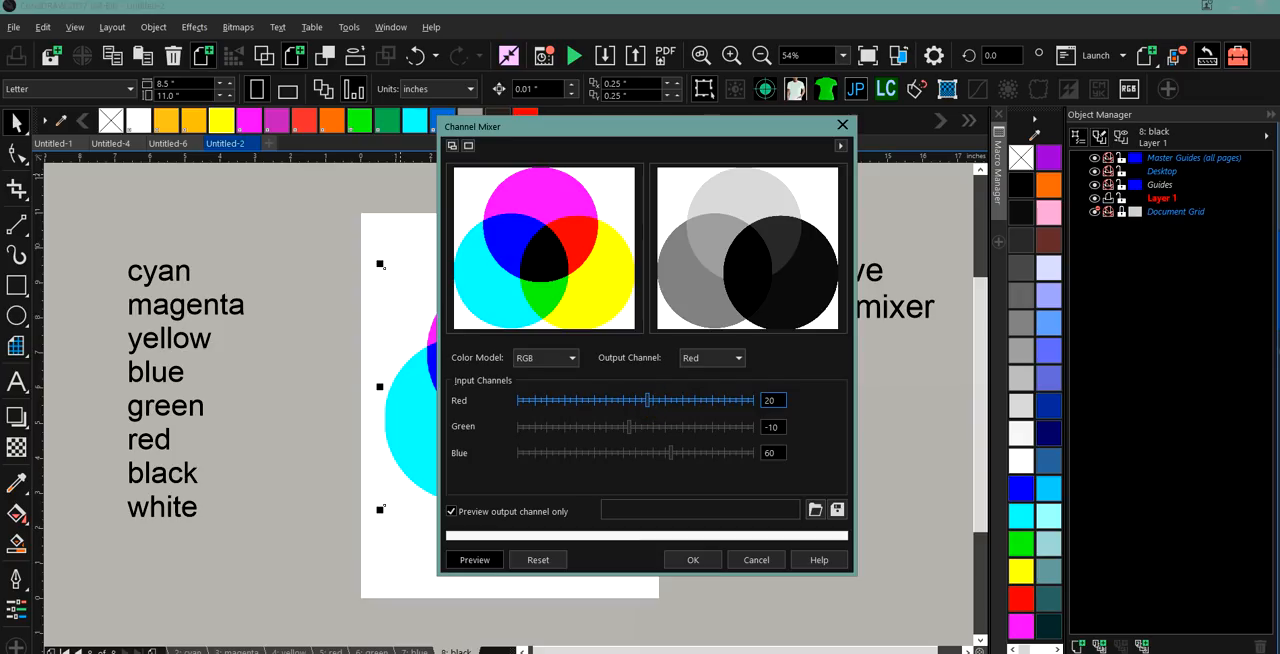
pyautogui.click(676, 400)
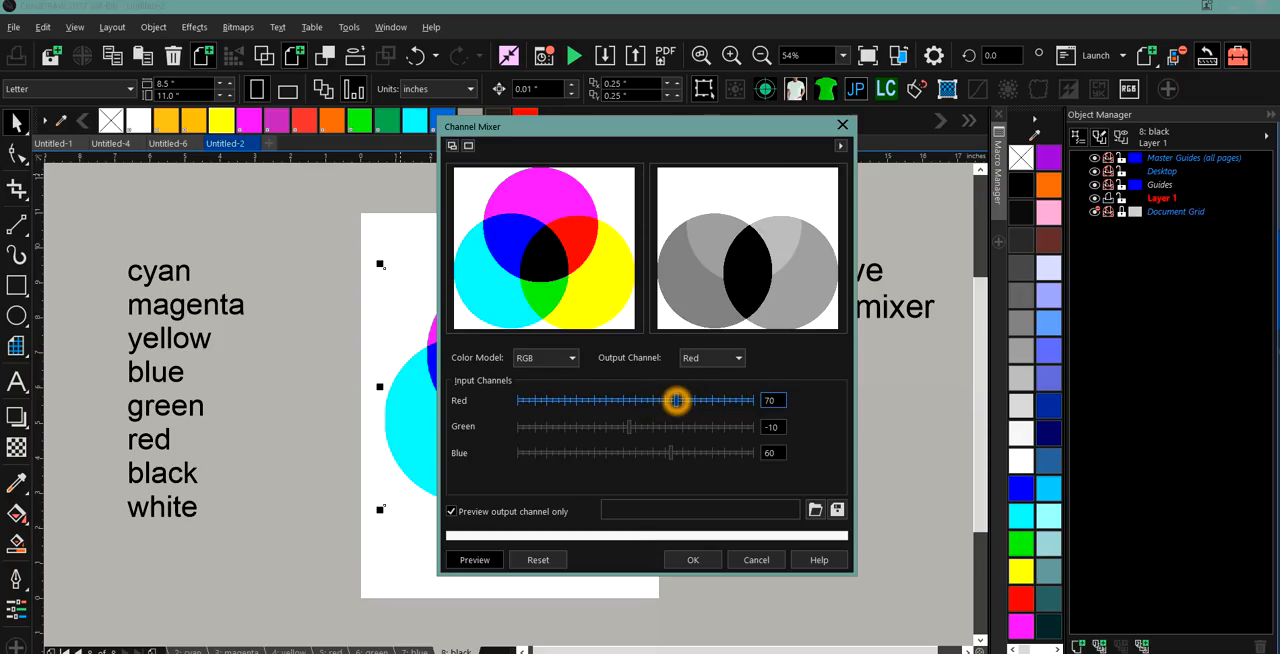
pyautogui.click(702, 400)
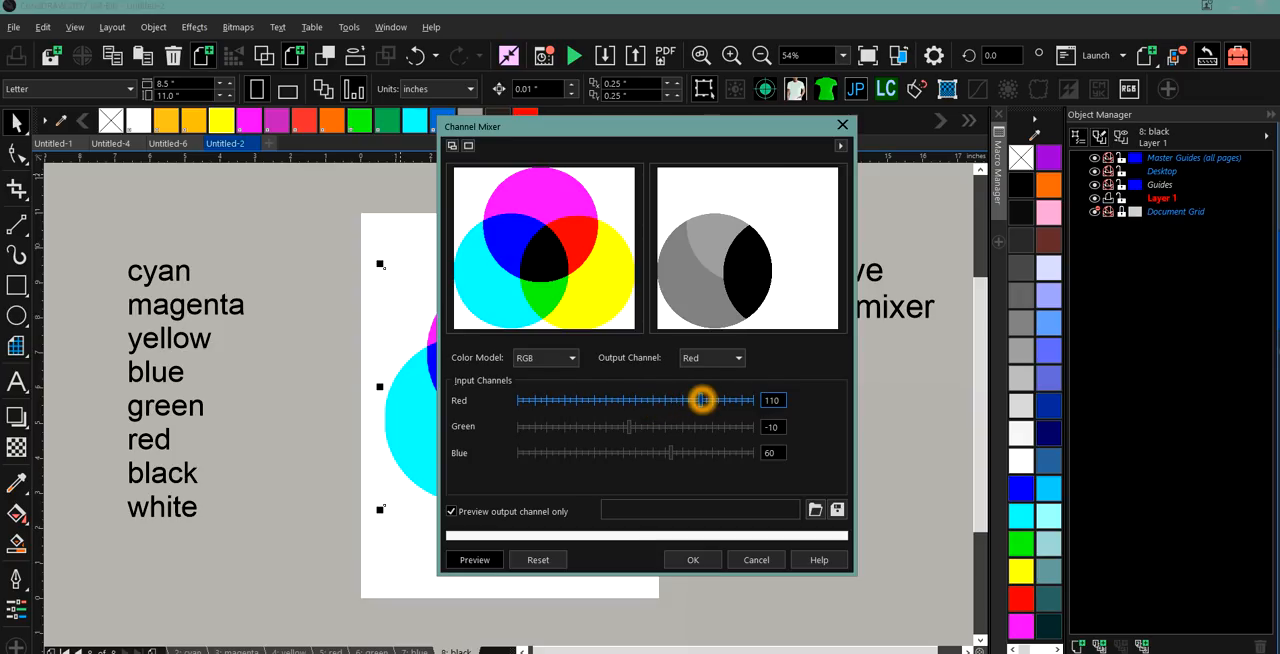
# Raise the Red output channel's Blue input to 120.
pyautogui.click(650, 453)
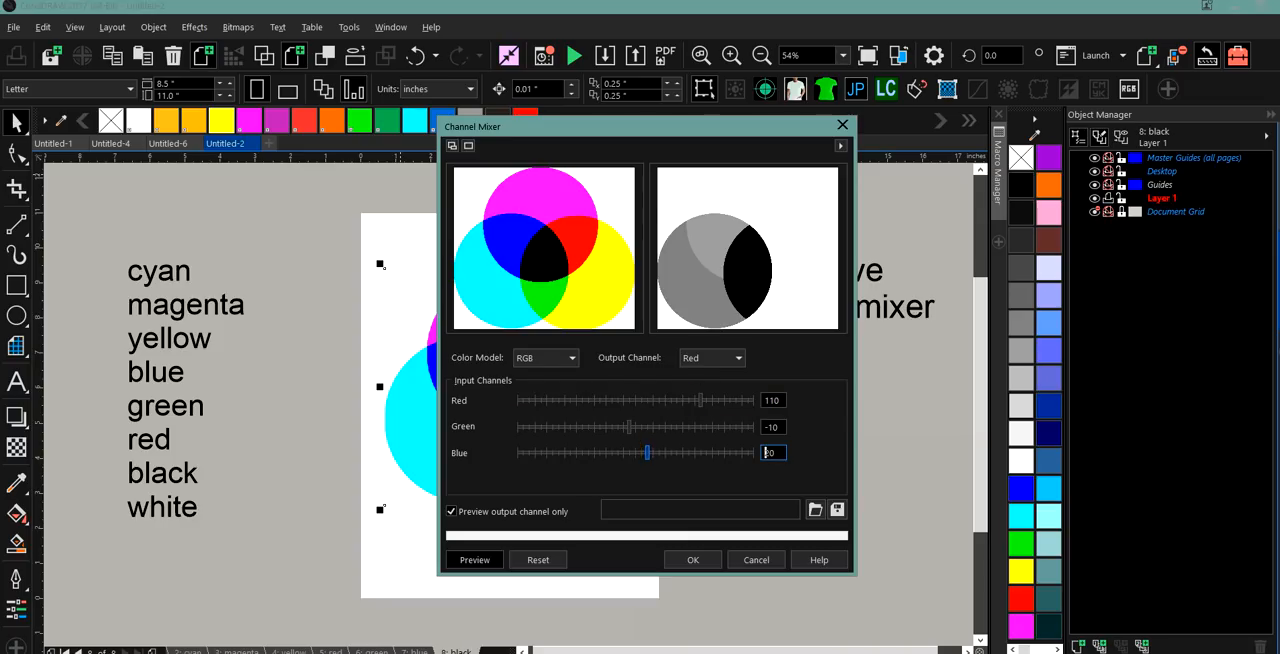
pyautogui.click(671, 453)
pyautogui.moveTo(671, 453); pyautogui.dragTo(693, 453)
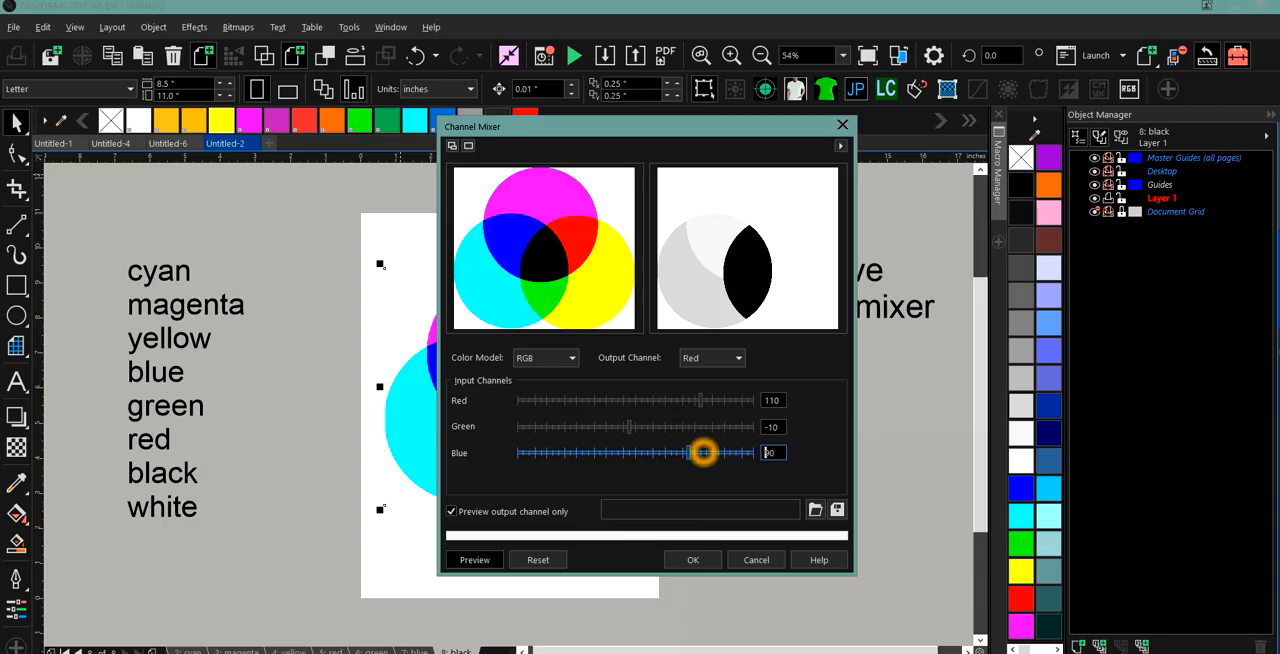
pyautogui.click(704, 452)
pyautogui.click(708, 452)
# Raise the Red output channel's Green input to 140.
pyautogui.click(574, 427)
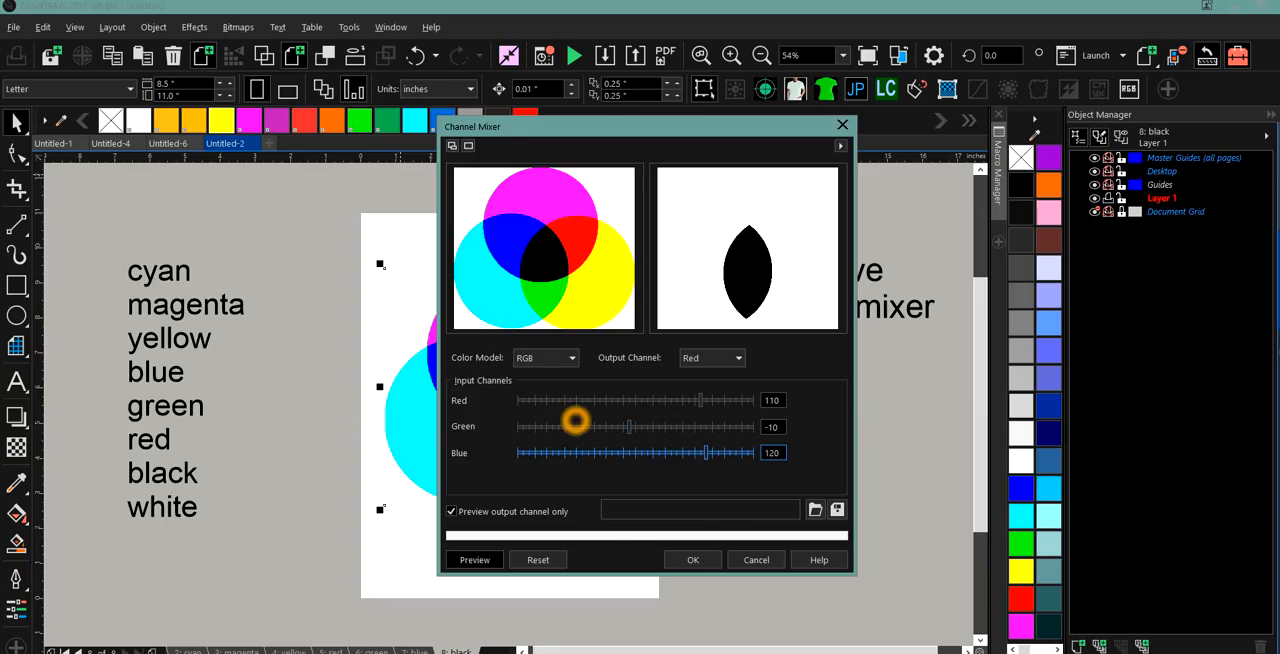
pyautogui.click(612, 427)
pyautogui.click(648, 427)
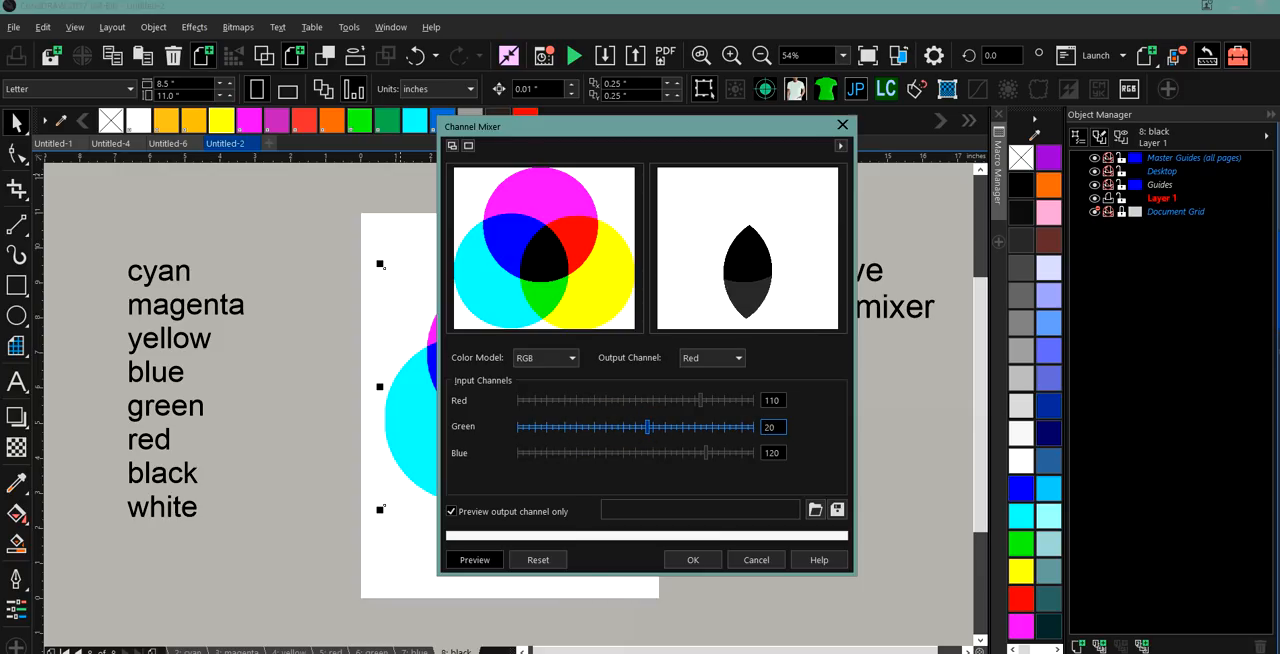
pyautogui.click(696, 426)
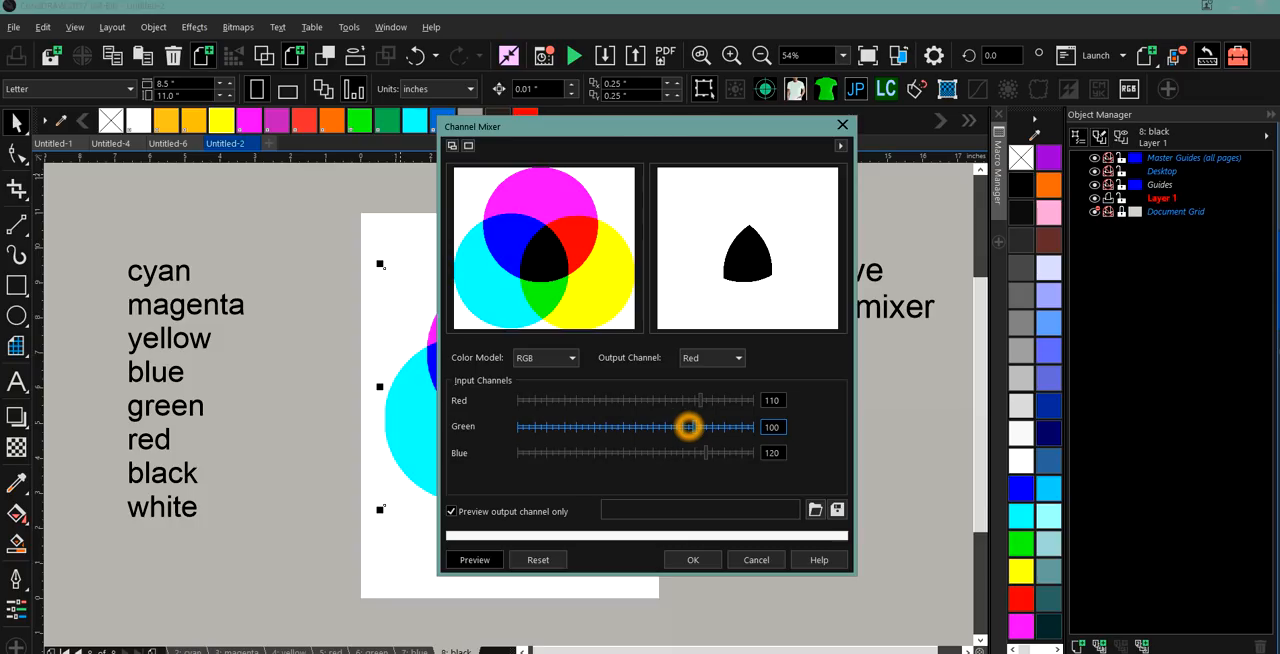
pyautogui.moveTo(689, 427); pyautogui.dragTo(717, 426)
pyautogui.click(713, 427)
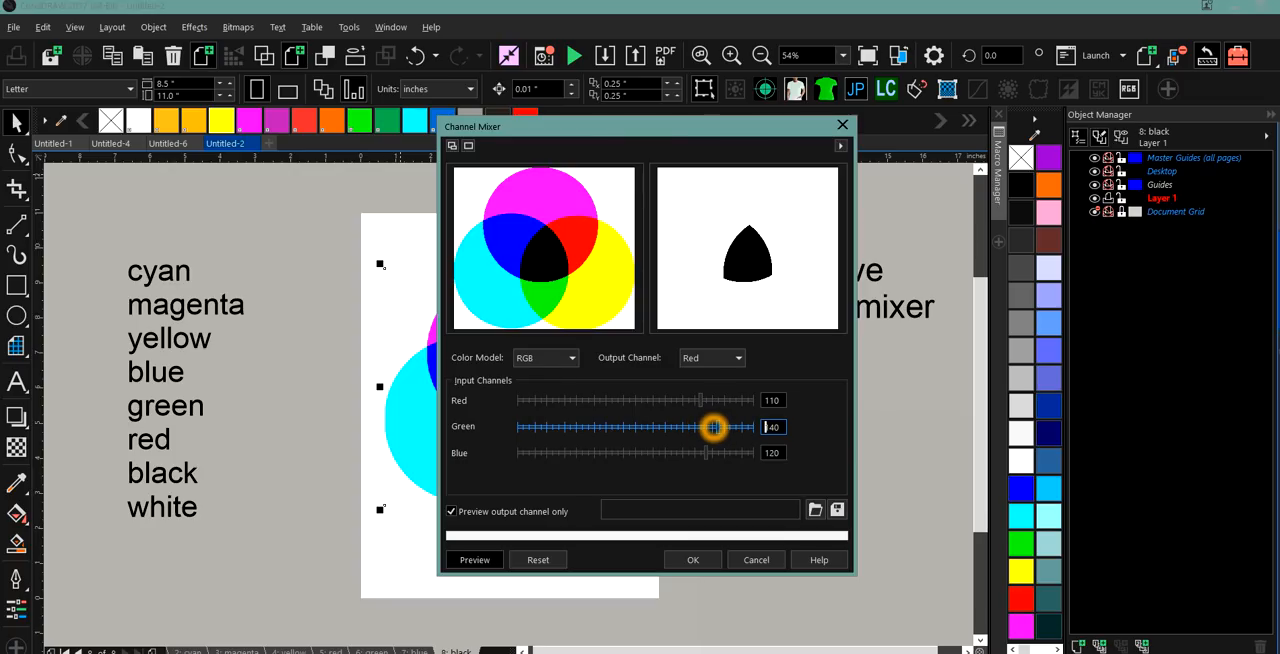
# Review the RGB input settings for the Red output channel and apply the channel mix to the black page's bitmap.
pyautogui.click(574, 366)
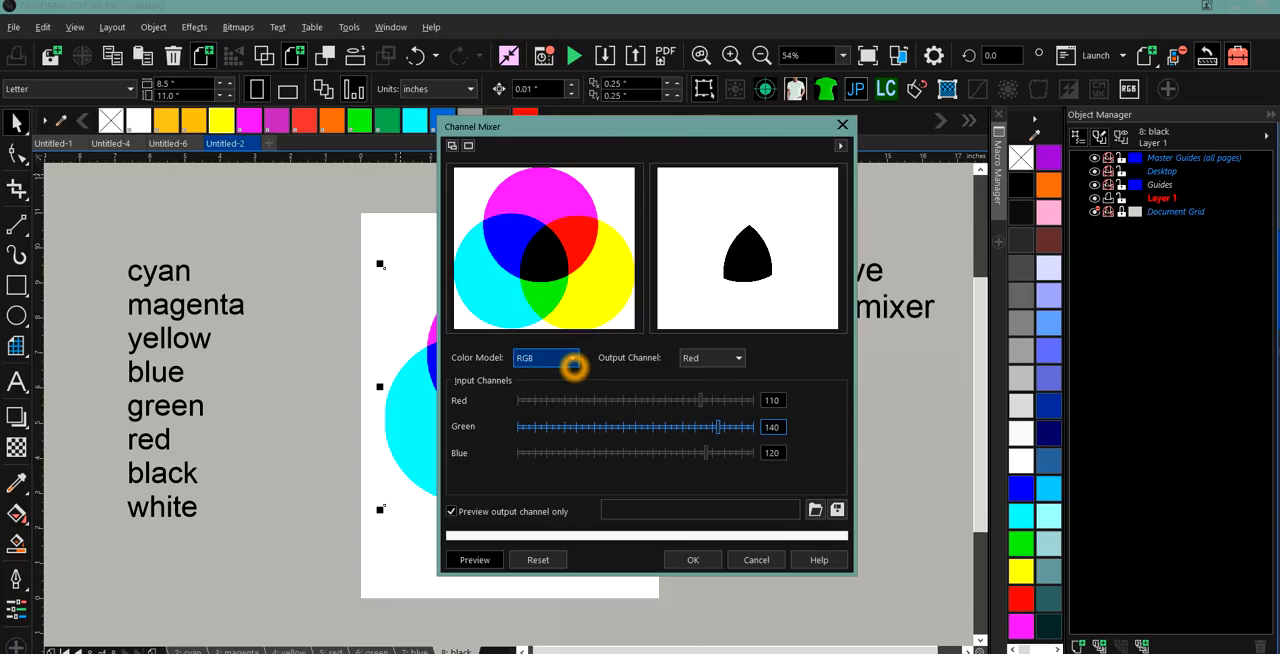
pyautogui.click(690, 362)
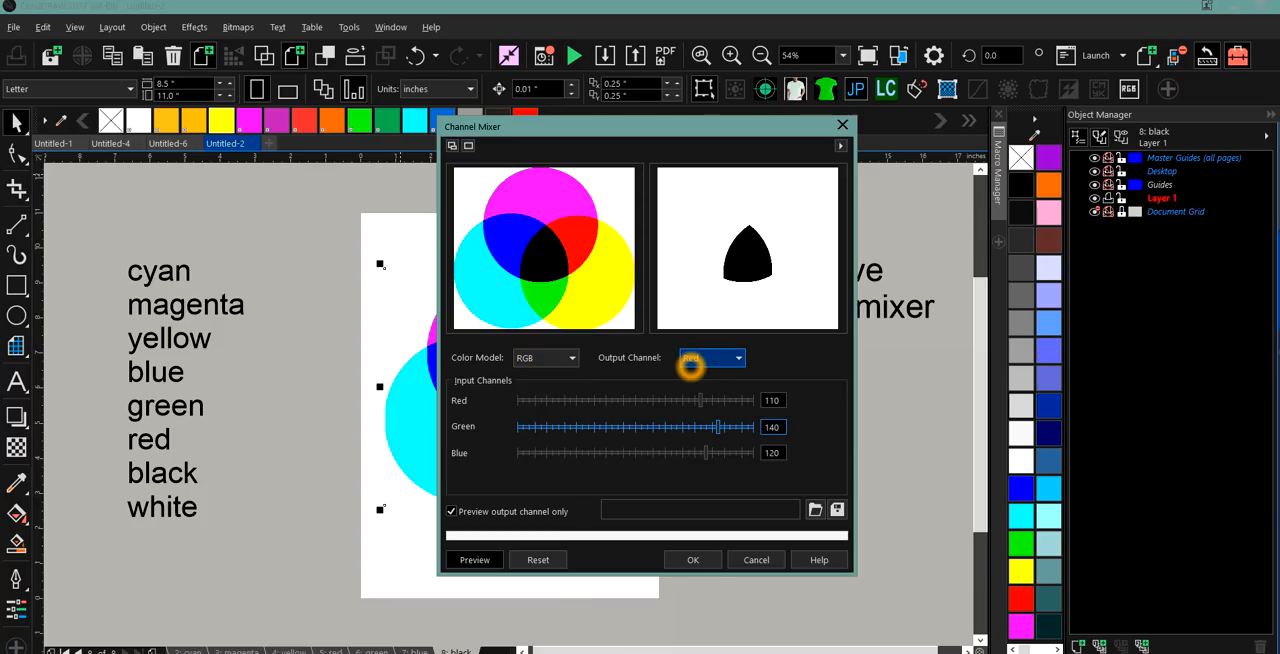
pyautogui.click(701, 400)
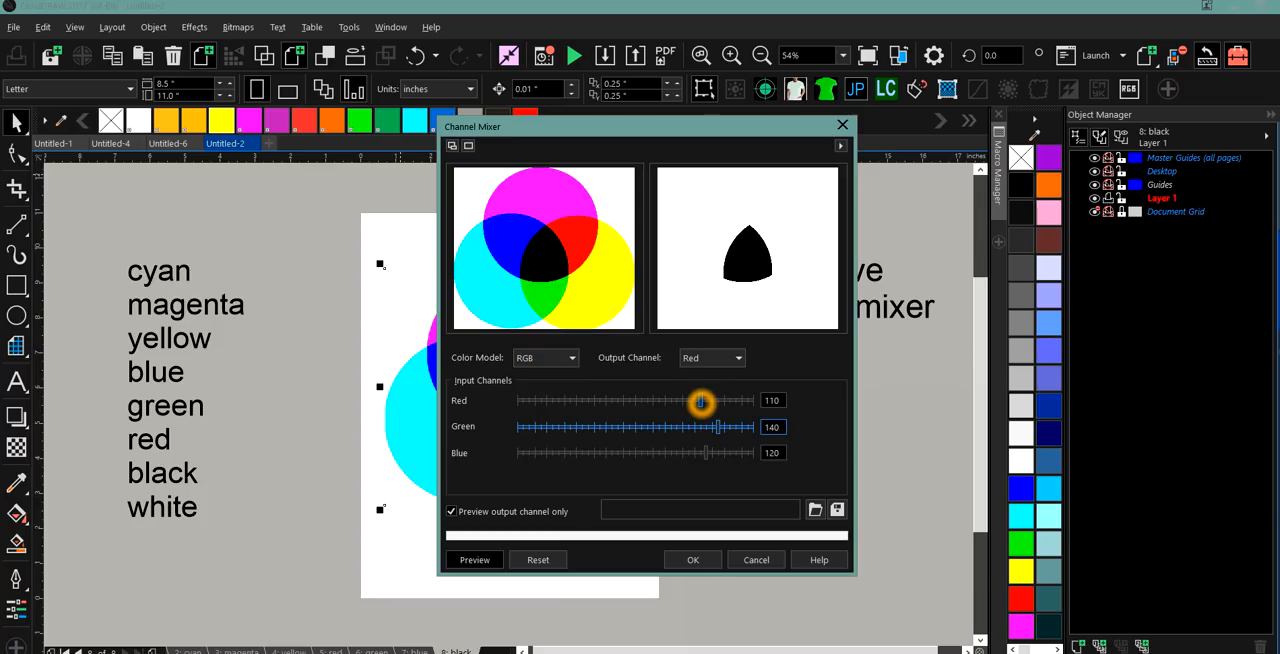
pyautogui.click(704, 452)
pyautogui.click(700, 403)
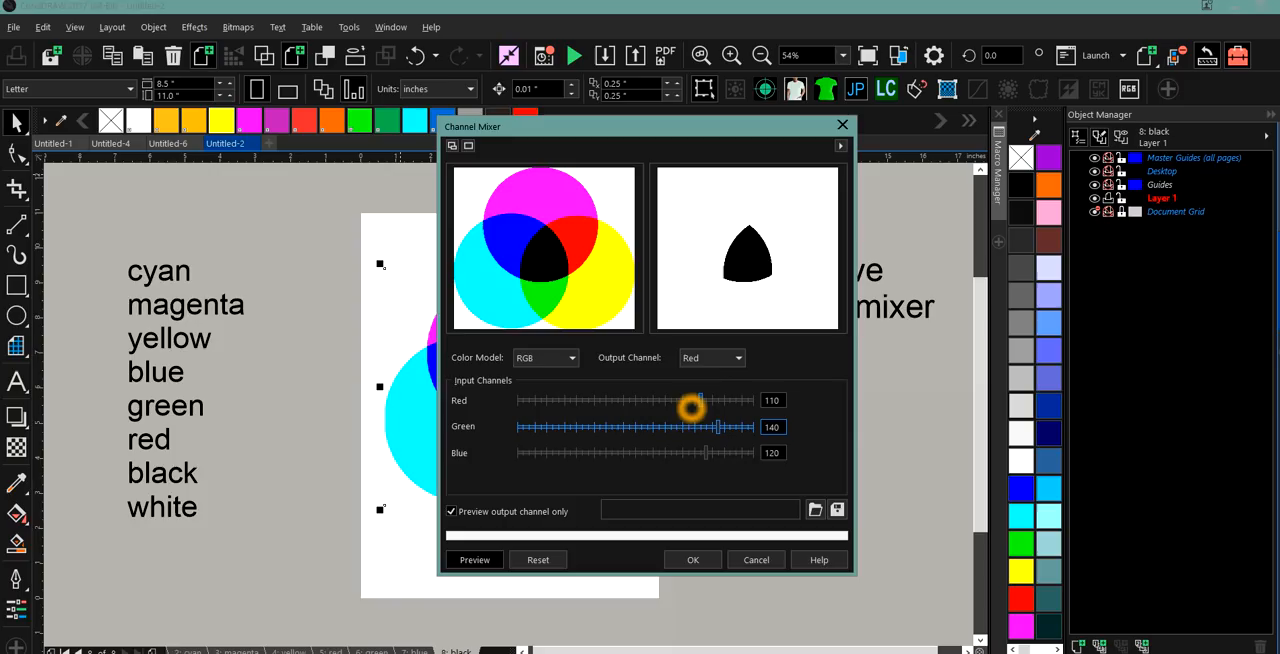
pyautogui.click(695, 455)
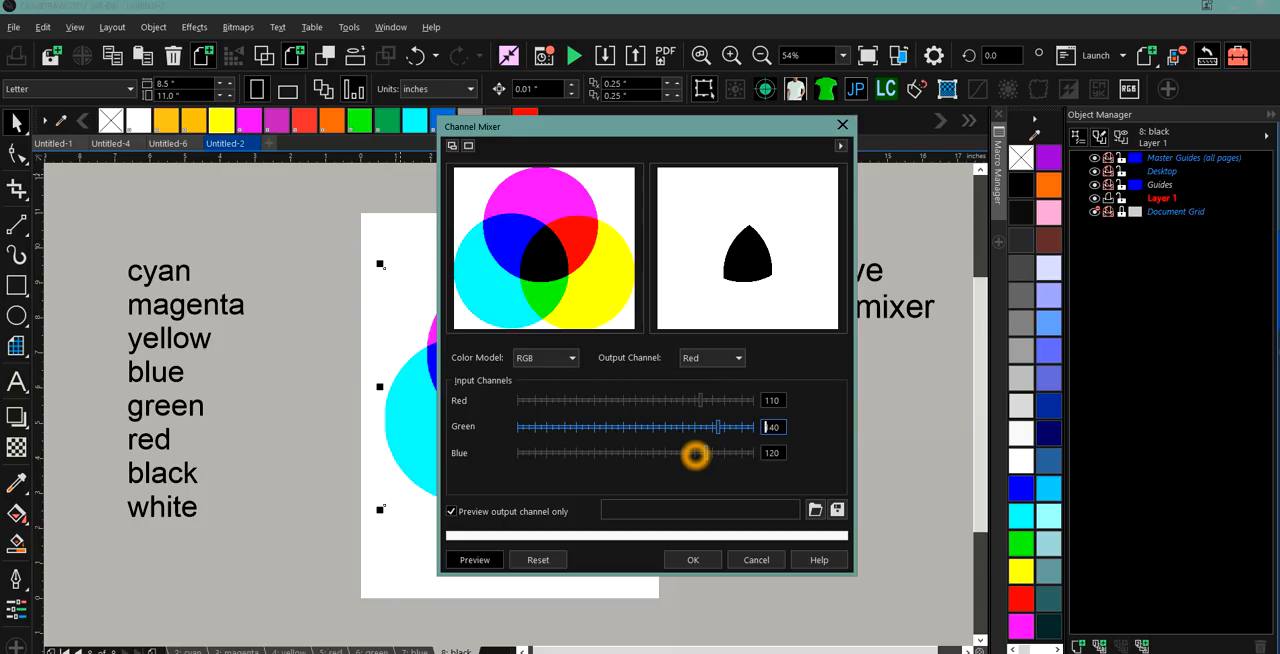
pyautogui.click(690, 560)
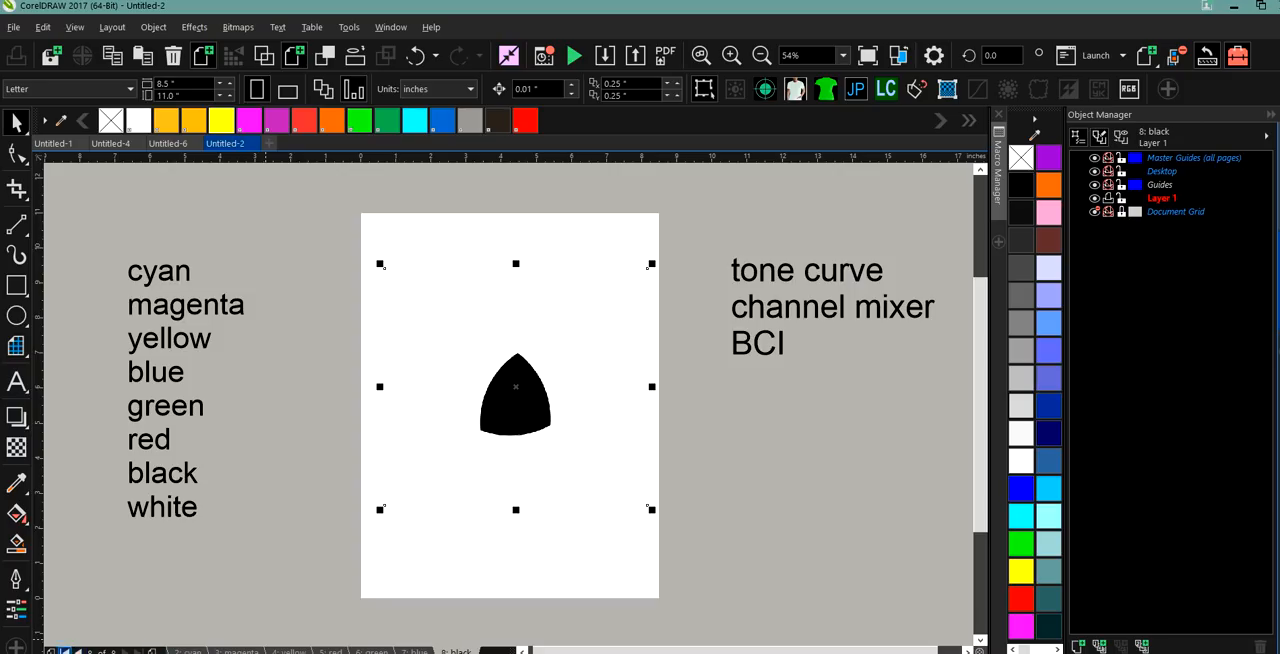
# Check the separated shapes on the cyan, magenta, yellow and red pages.
pyautogui.click(78, 651)
pyautogui.click(78, 651)
pyautogui.click(78, 651)
pyautogui.click(78, 651)
pyautogui.click(78, 651)
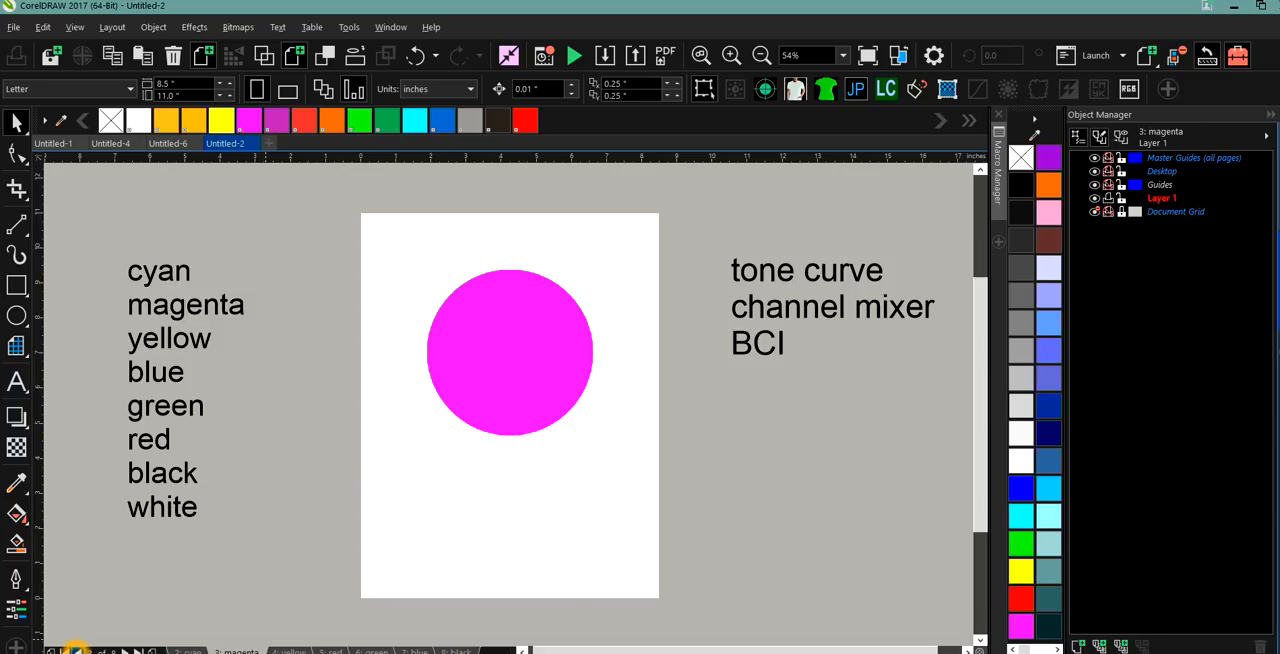
pyautogui.click(76, 651)
pyautogui.click(76, 651)
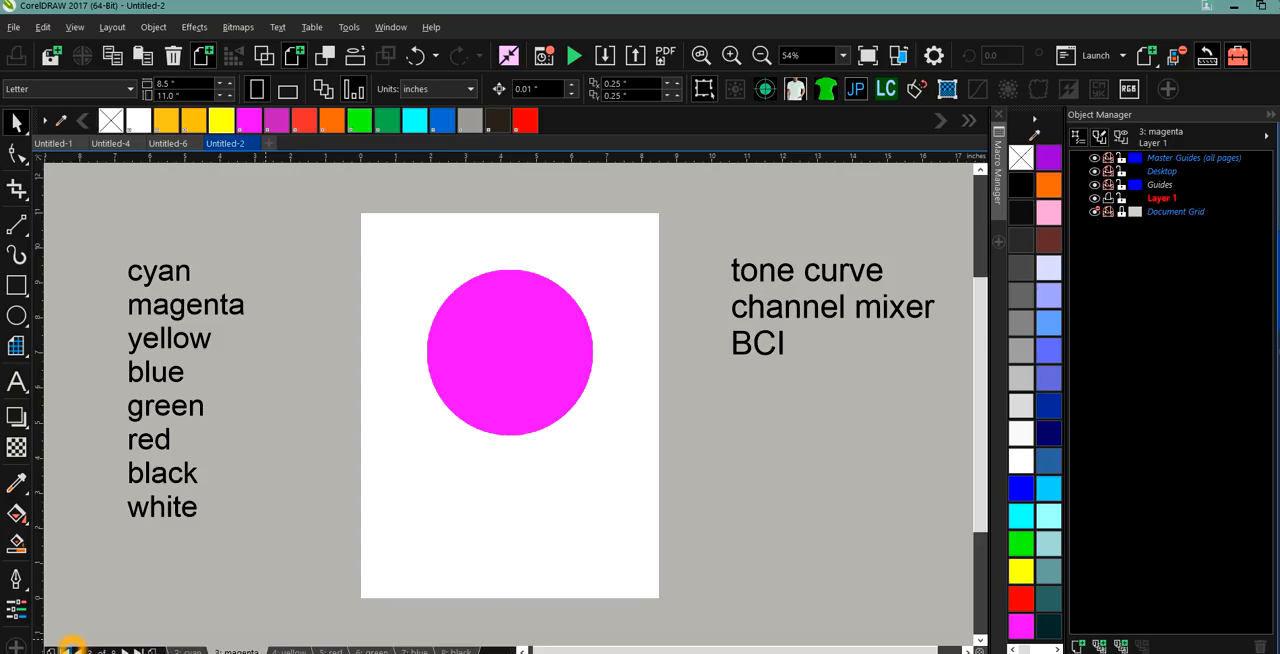
pyautogui.click(236, 650)
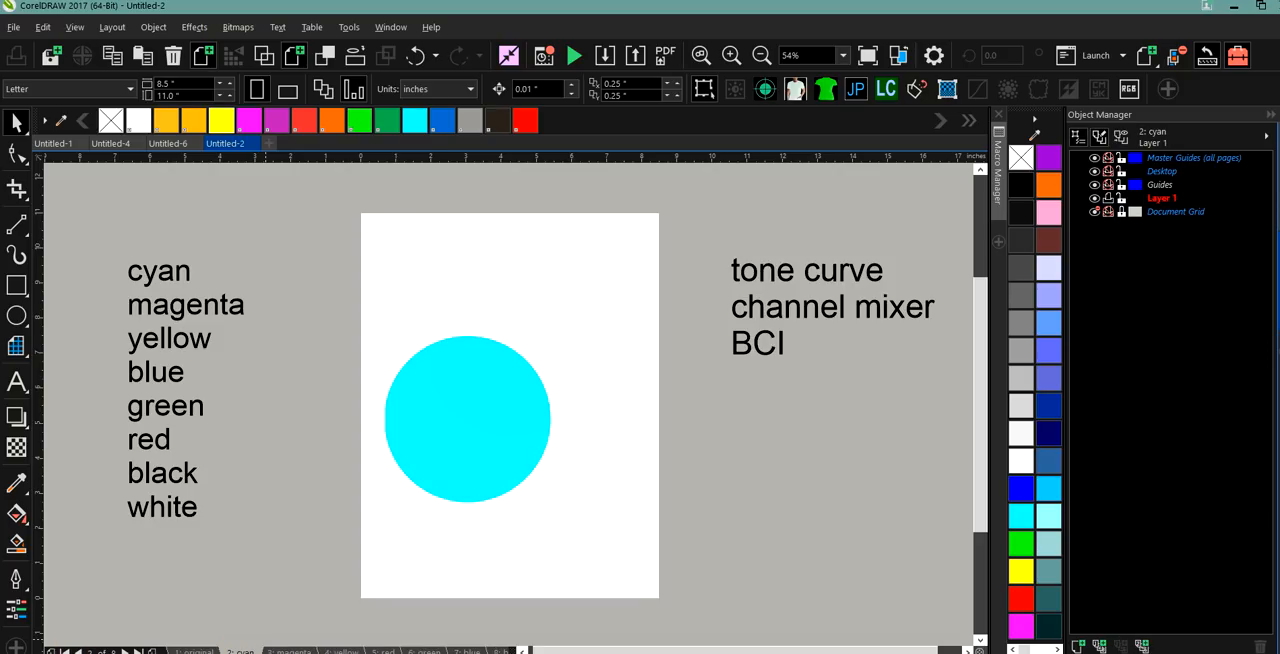
pyautogui.click(289, 651)
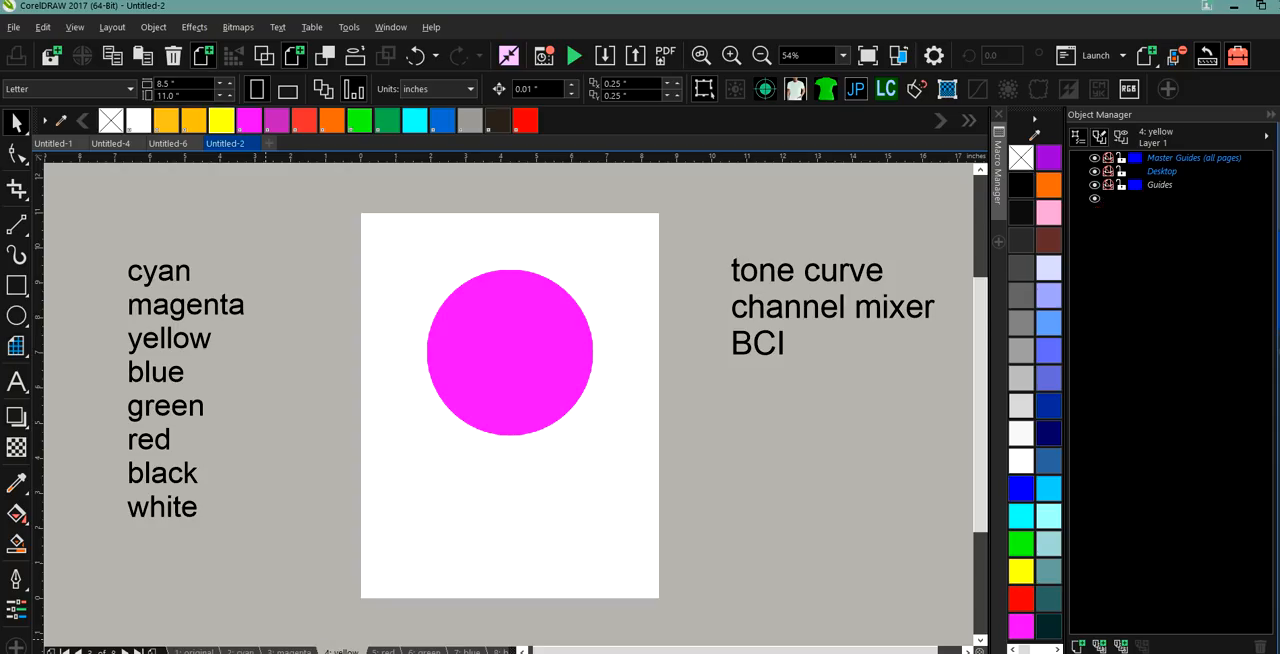
pyautogui.click(345, 651)
pyautogui.click(384, 651)
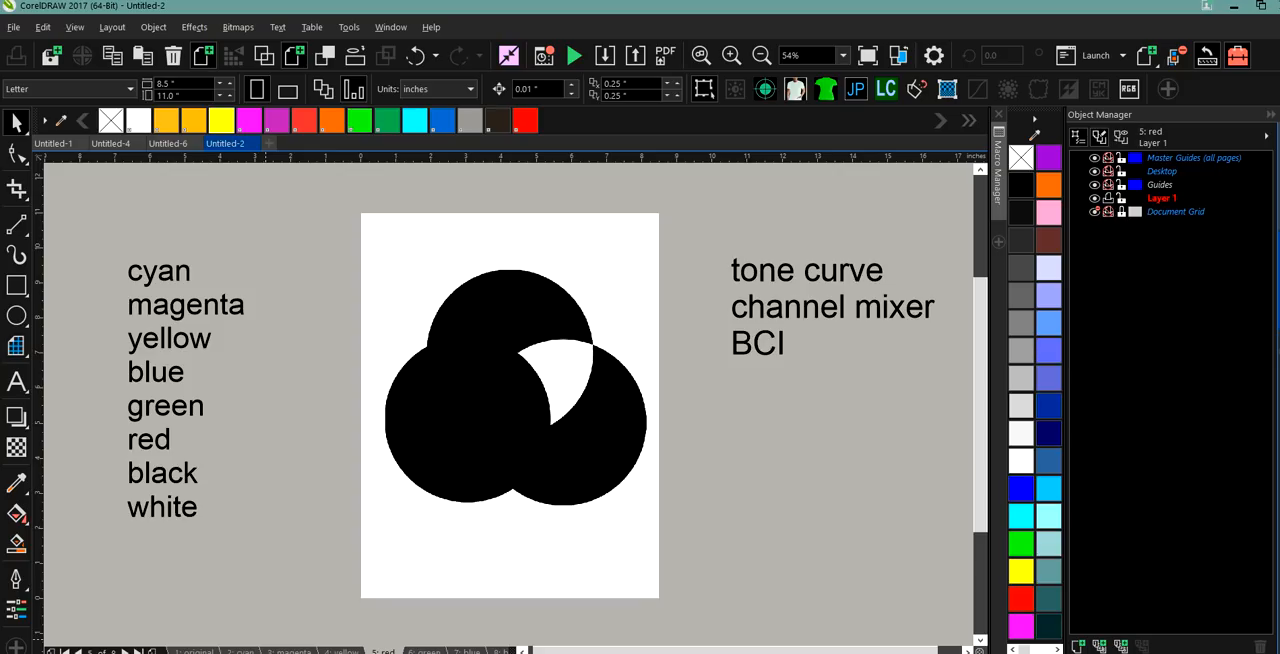
# Try the Invert Colors transform on the red page's bitmap and undo it.
pyautogui.click(493, 413)
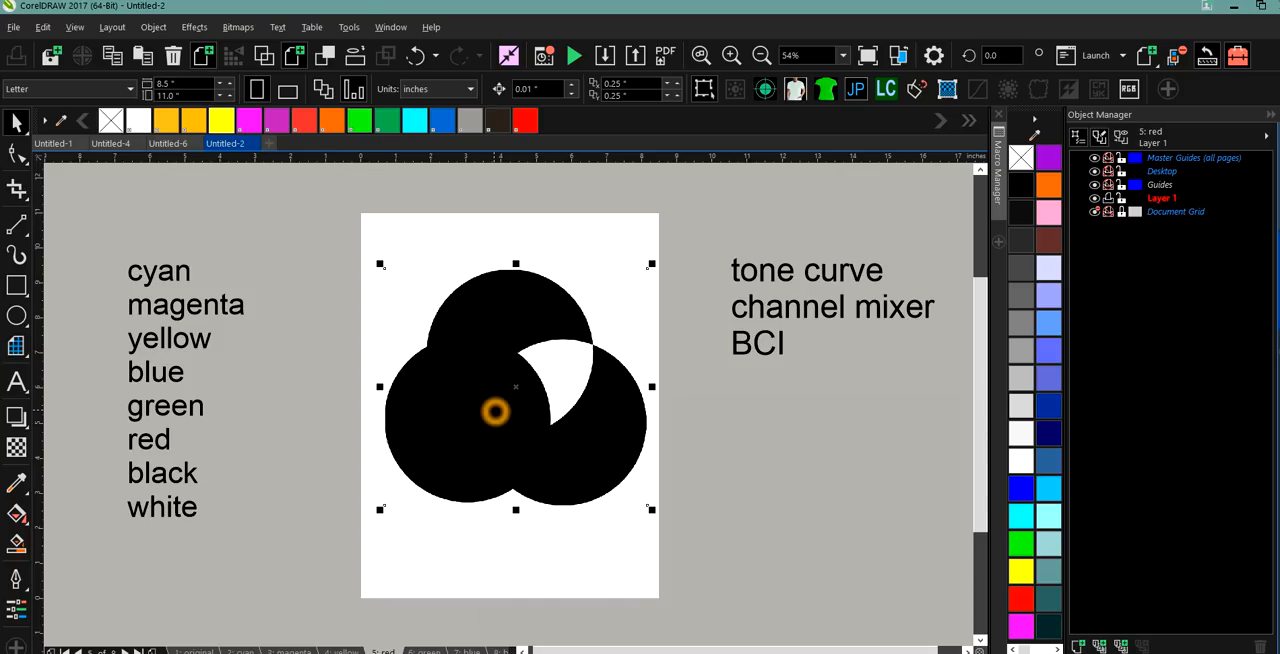
pyautogui.click(236, 27)
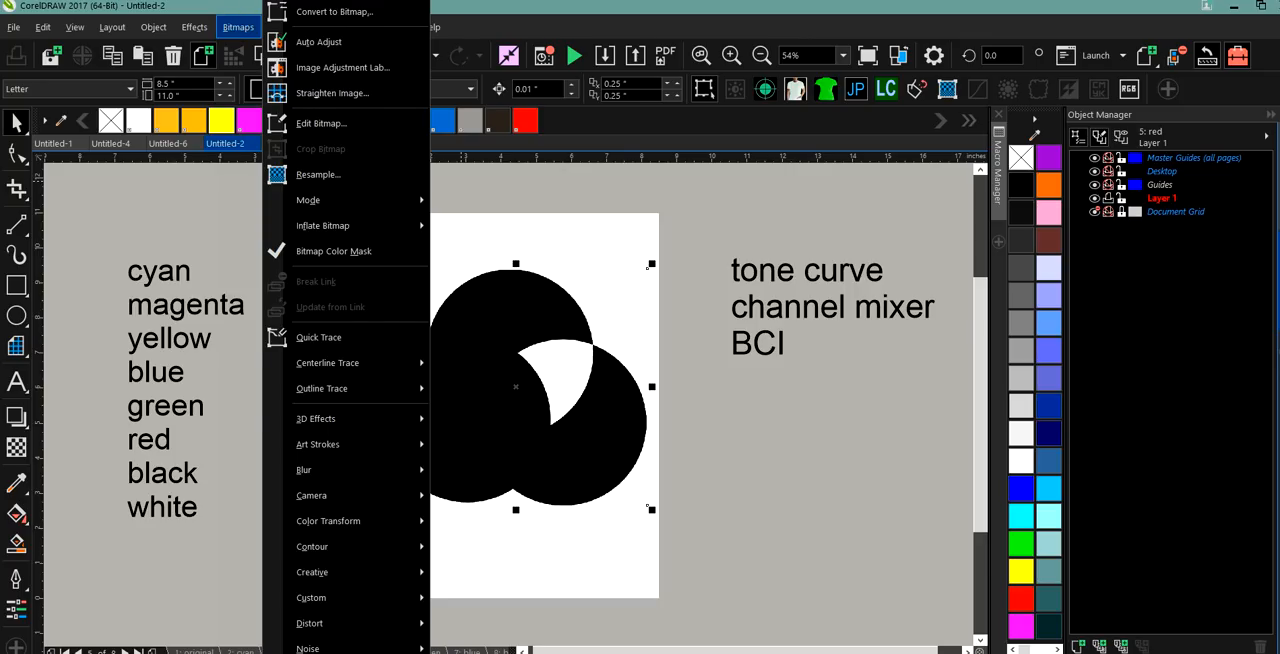
pyautogui.click(196, 27)
pyautogui.click(196, 28)
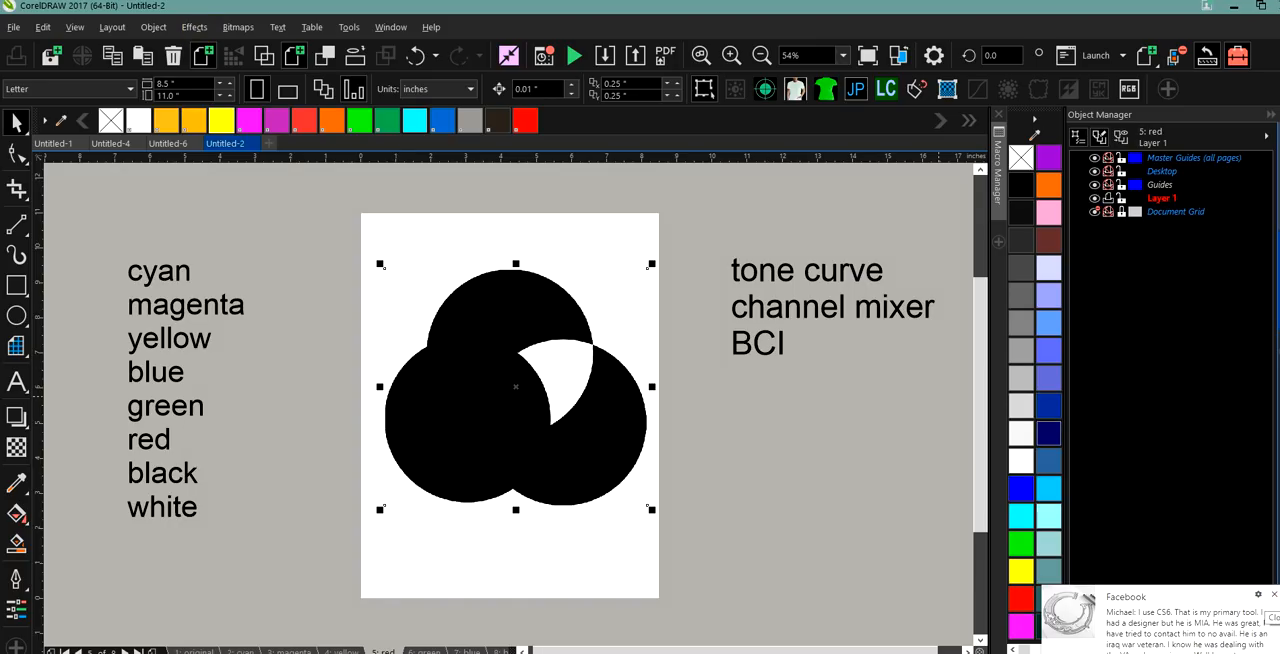
pyautogui.click(1273, 594)
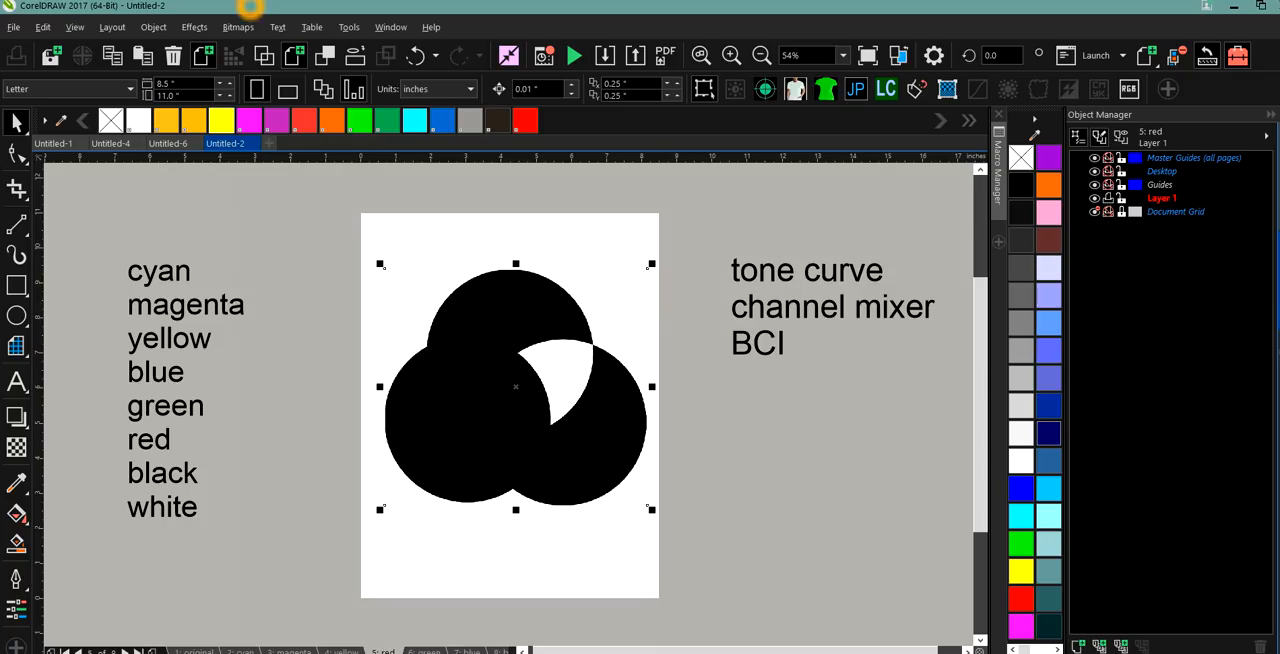
pyautogui.click(190, 28)
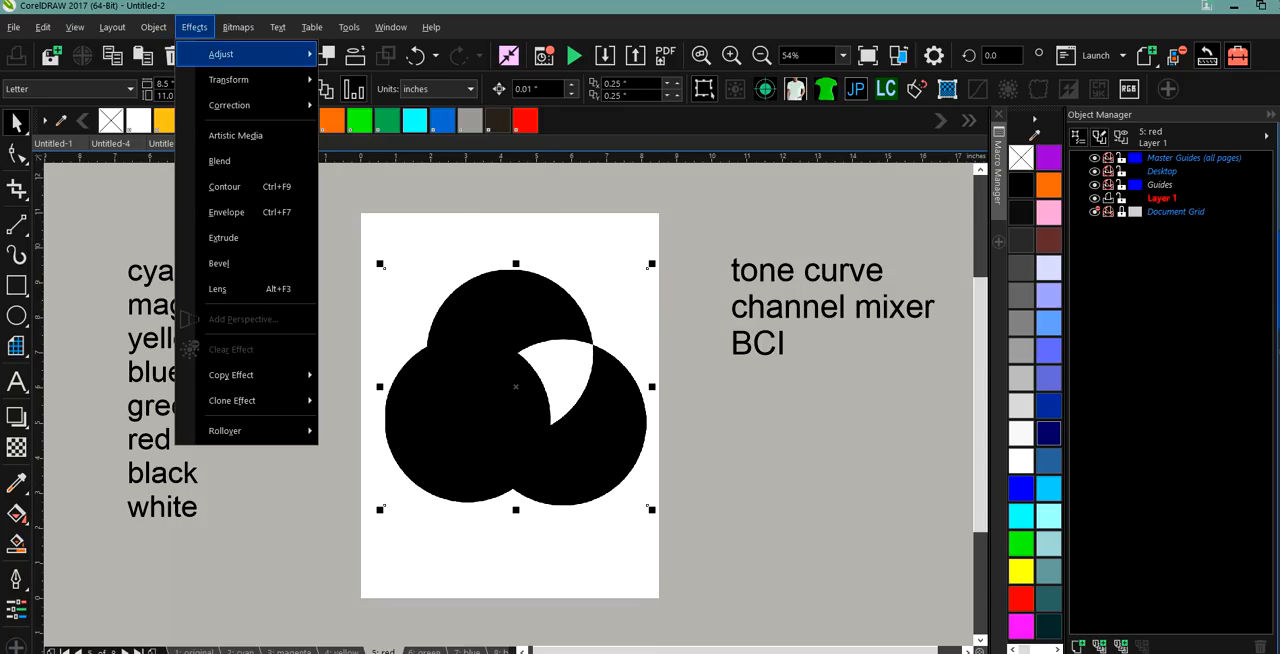
pyautogui.moveTo(230, 100)
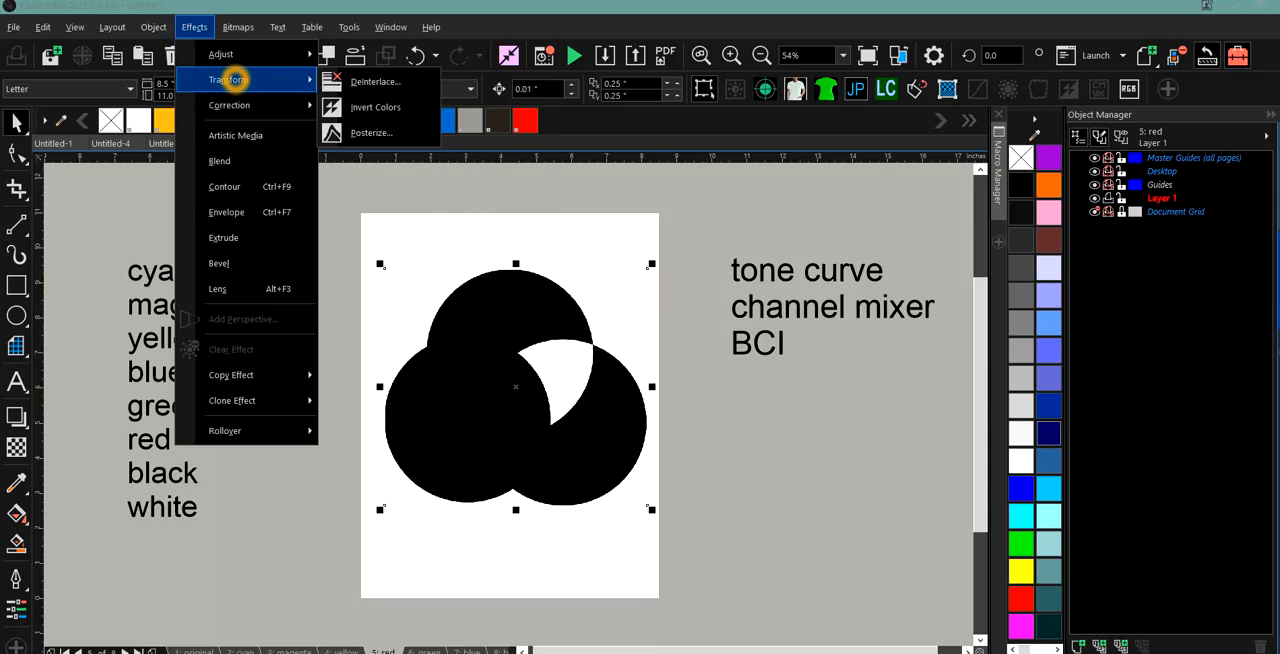
pyautogui.click(362, 108)
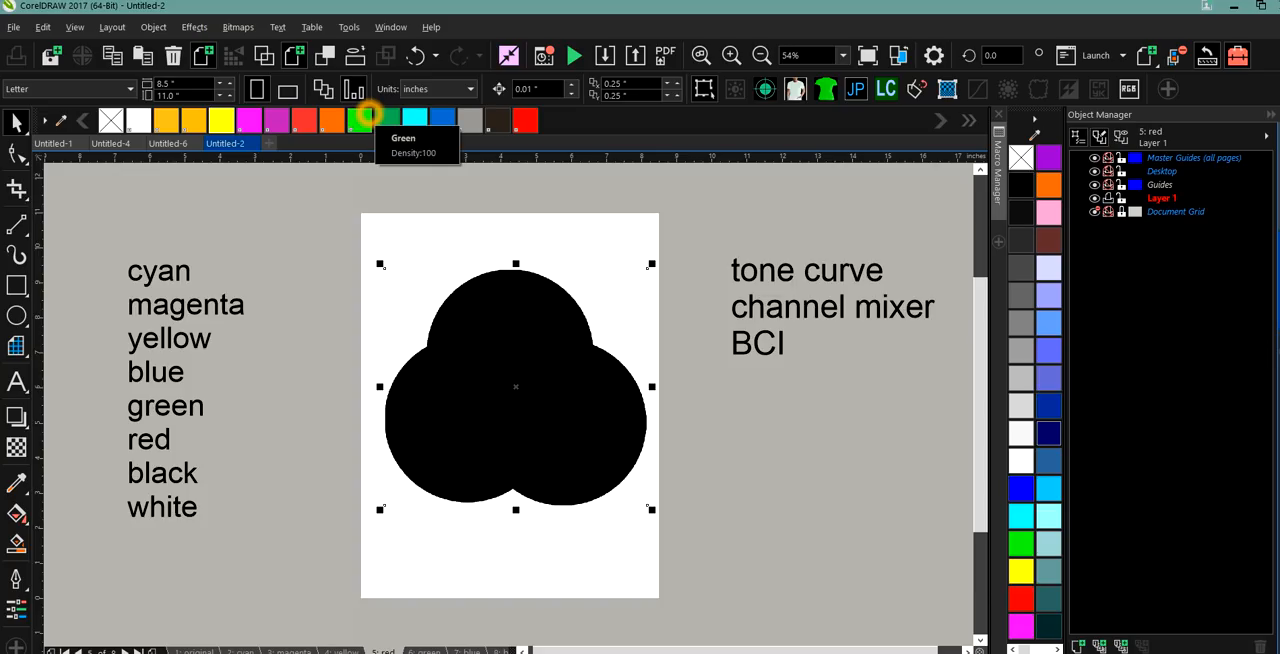
pyautogui.click(416, 55)
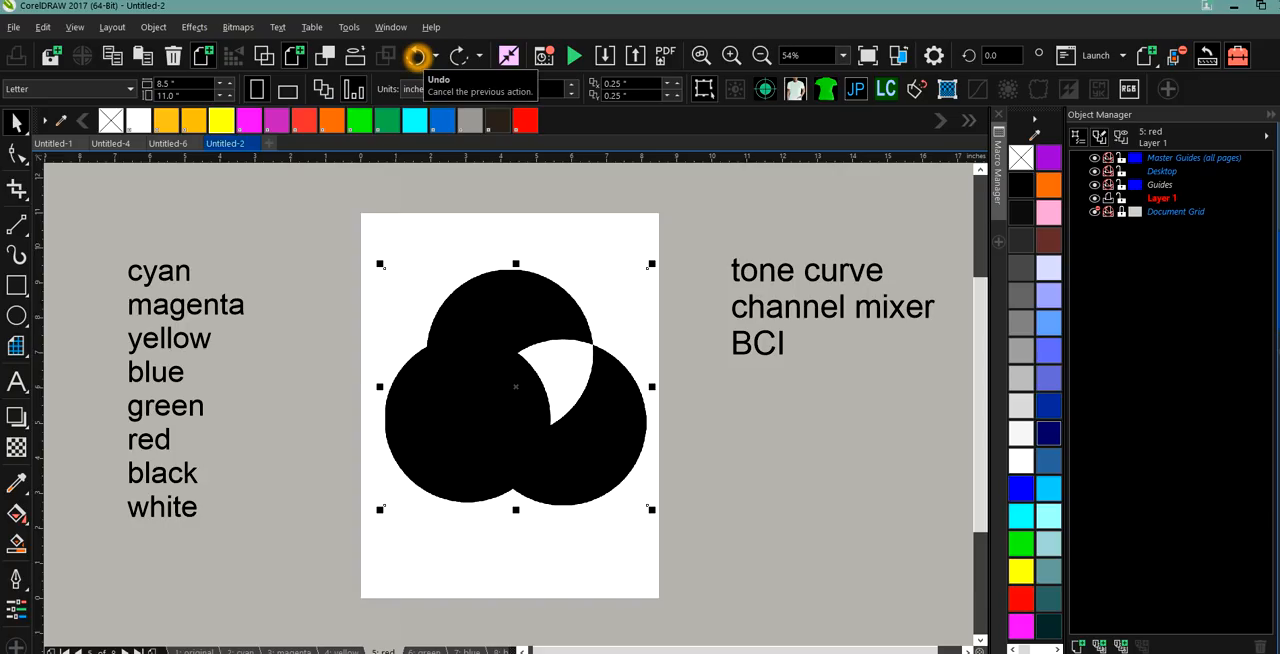
pyautogui.click(488, 295)
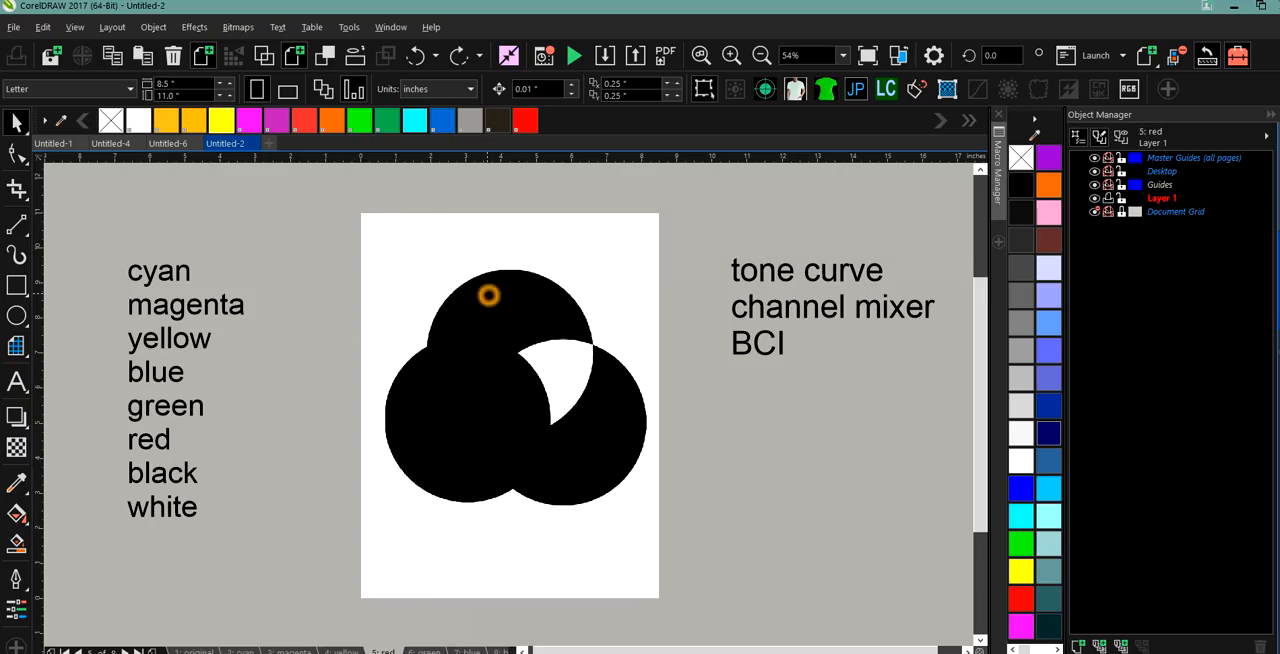
pyautogui.click(240, 28)
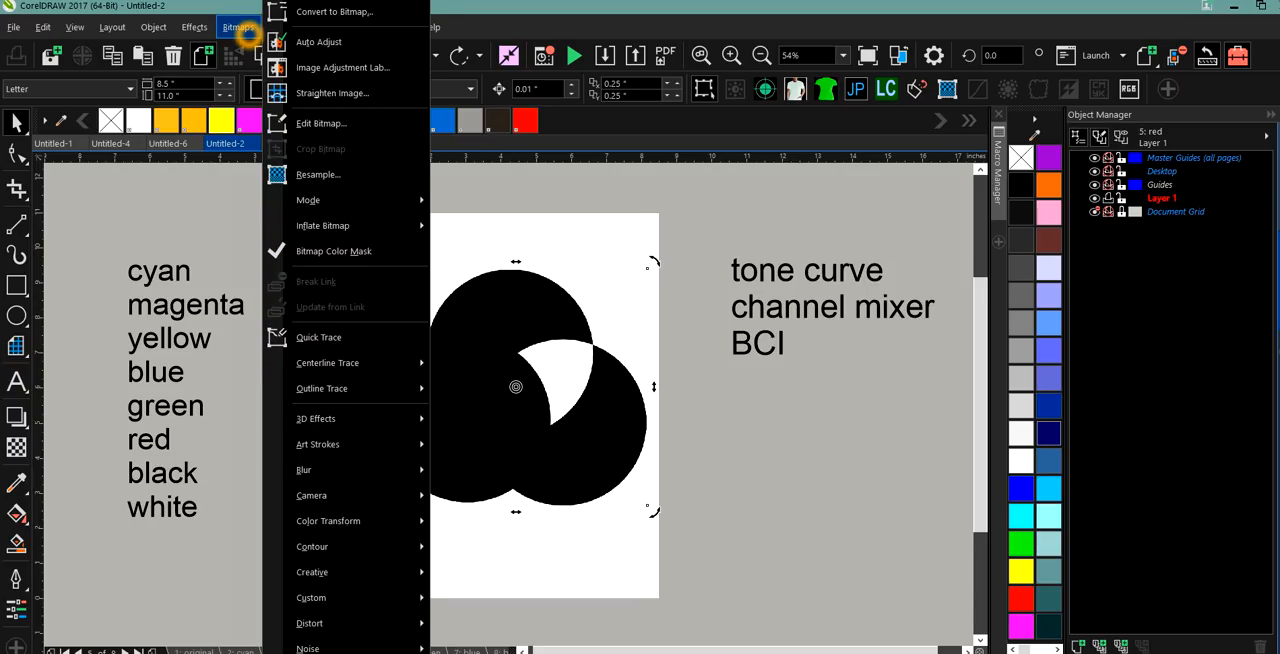
pyautogui.click(292, 189)
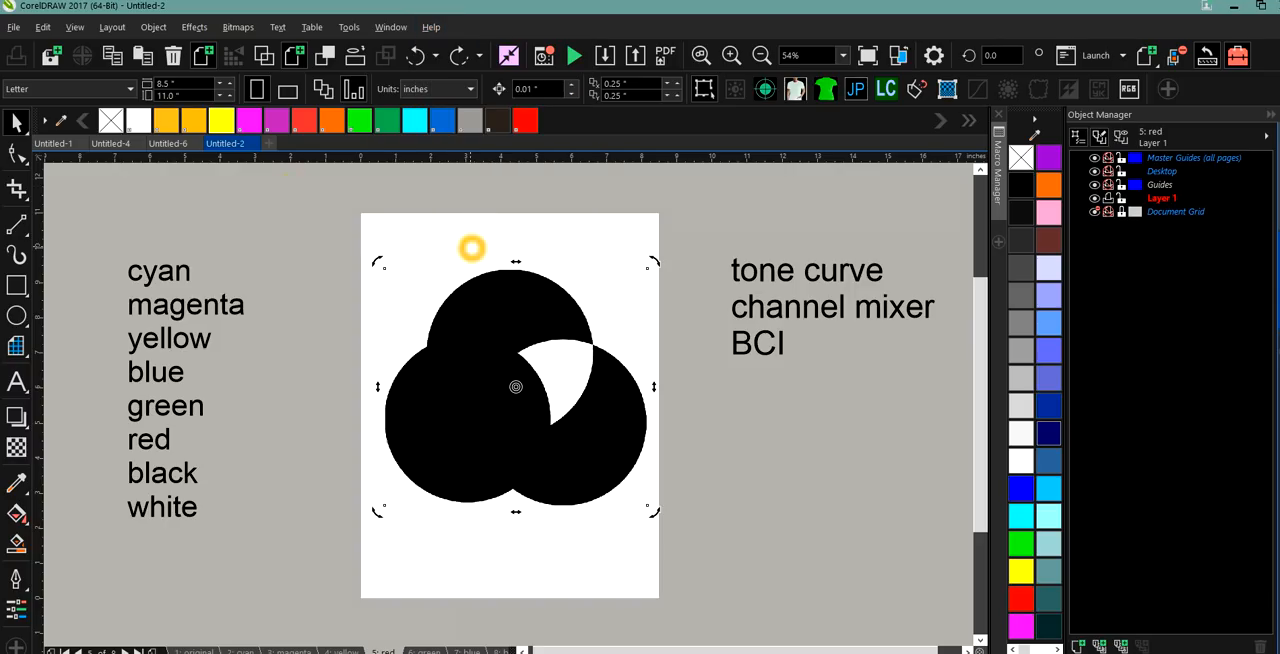
pyautogui.click(506, 311)
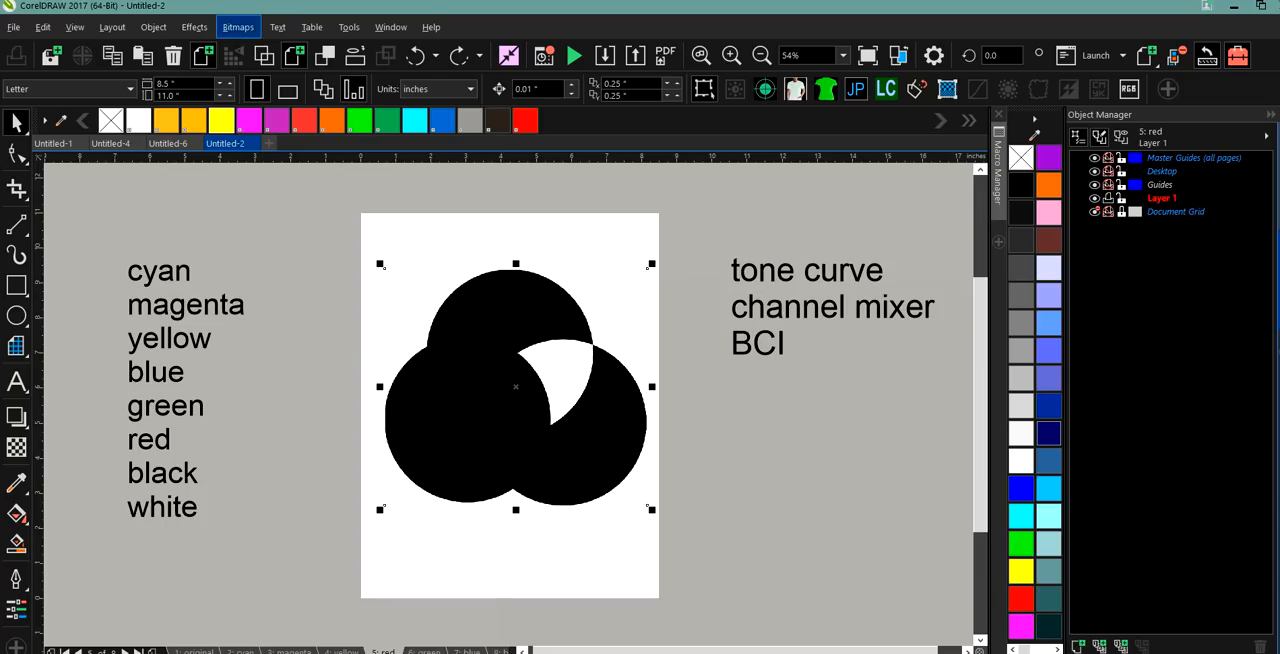
# Open the Bitmap Color Mask and hide the sampled black areas of the red page's bitmap.
pyautogui.click(238, 27)
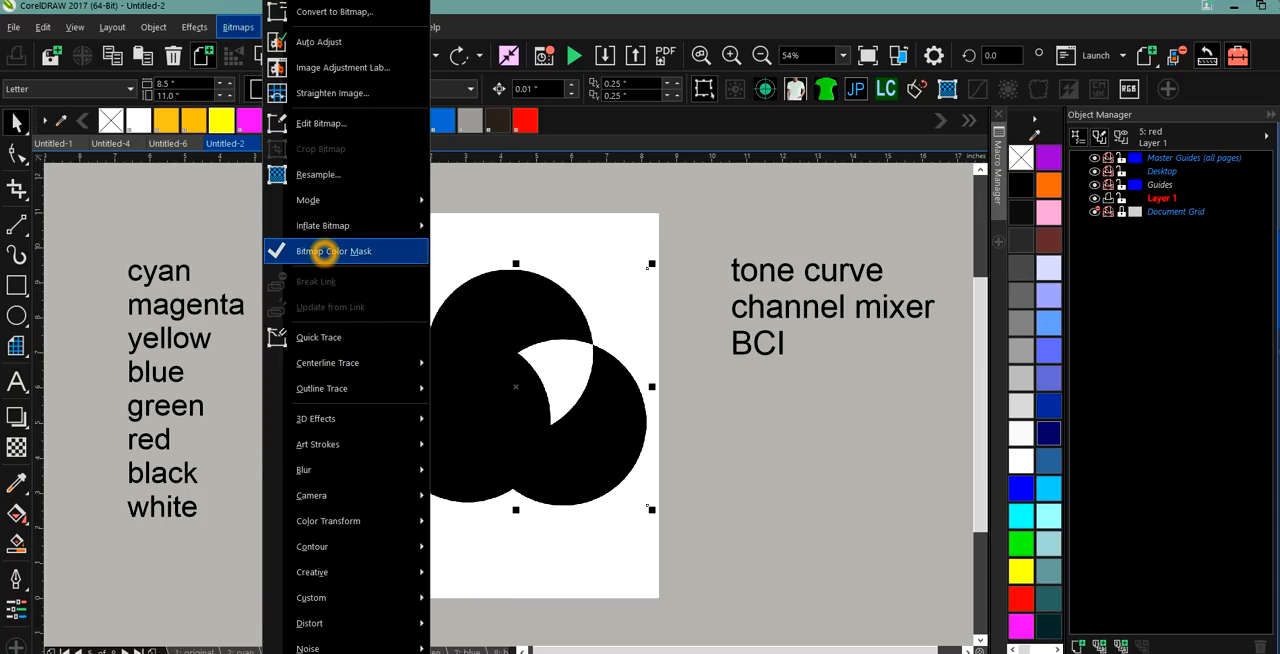
pyautogui.moveTo(330, 226)
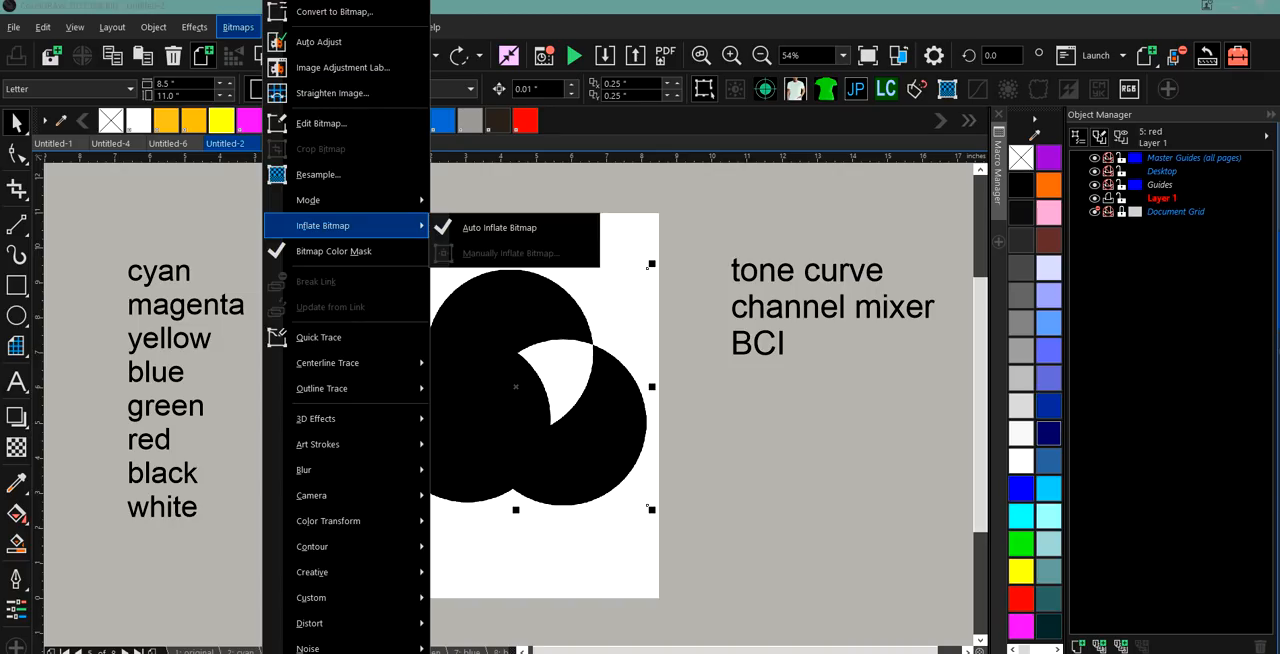
pyautogui.click(333, 251)
pyautogui.click(1081, 313)
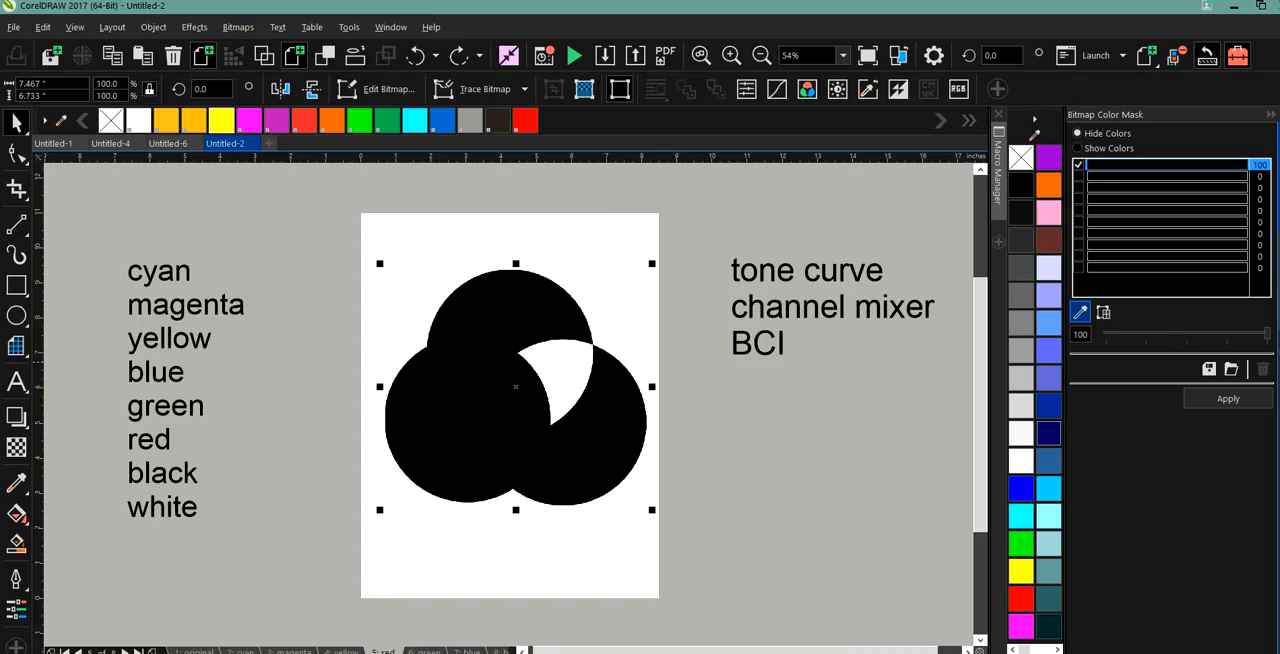
pyautogui.click(567, 357)
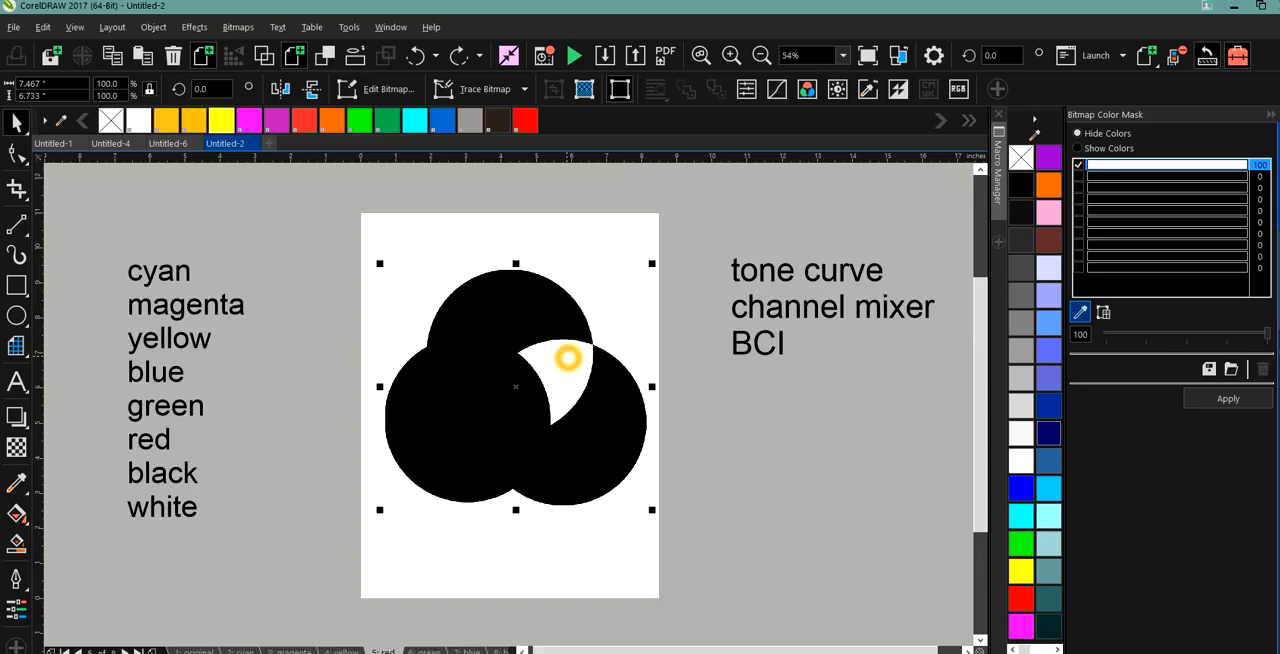
pyautogui.click(510, 312)
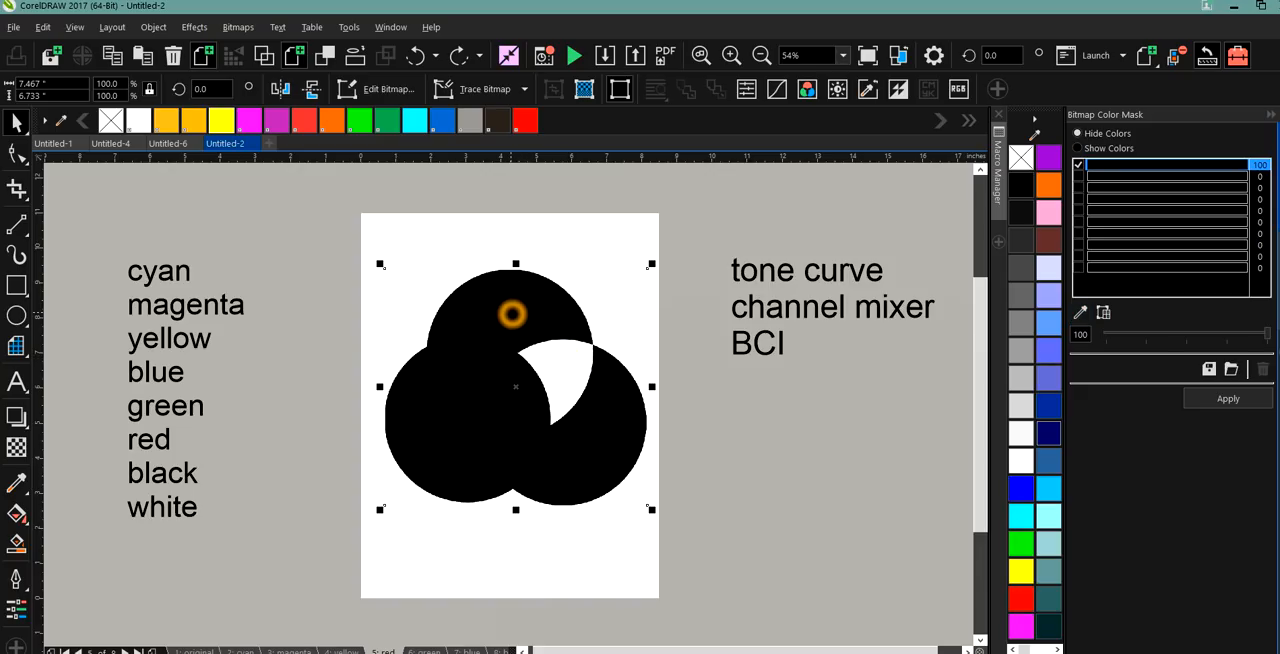
pyautogui.click(1226, 398)
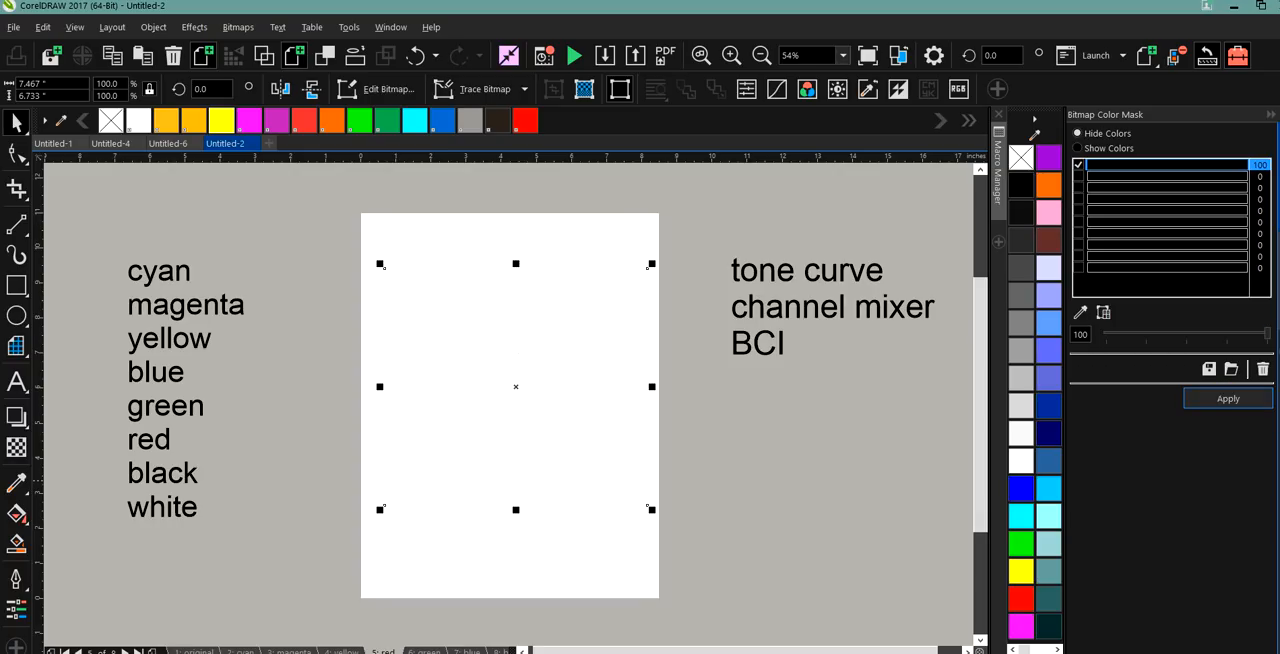
# Add a page-sized rectangle behind the masked bitmap on the red page and fill it with black.
pyautogui.click(903, 524)
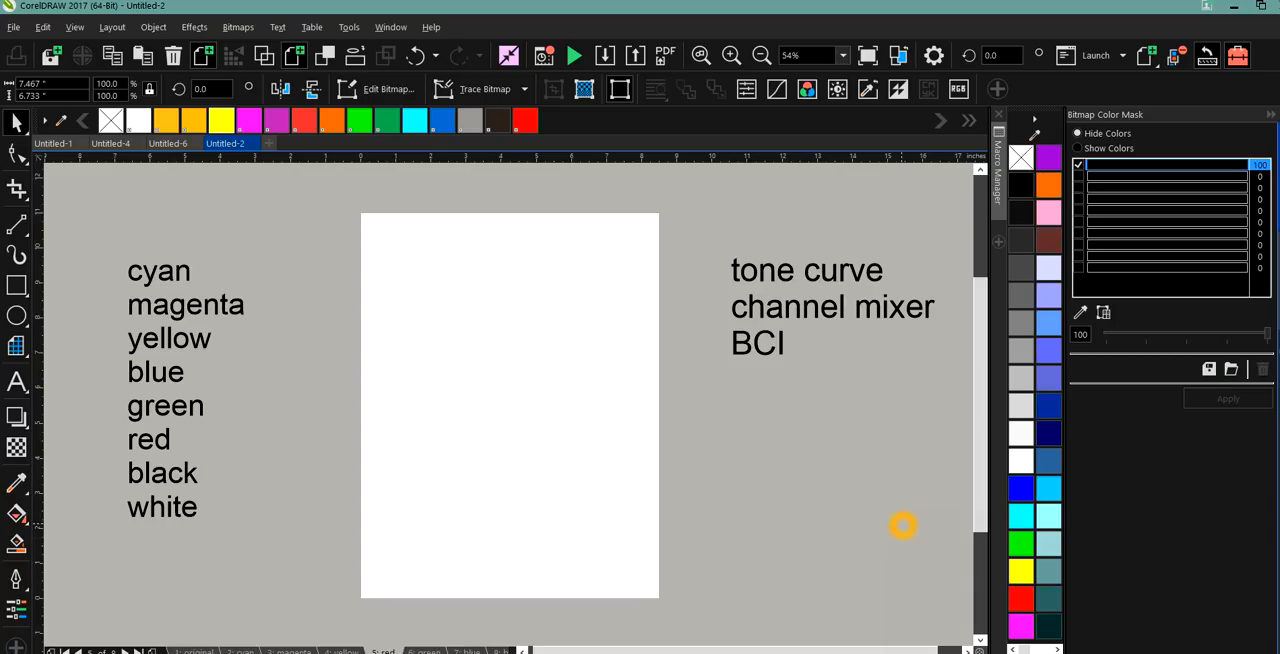
pyautogui.click(386, 251)
pyautogui.click(16, 285)
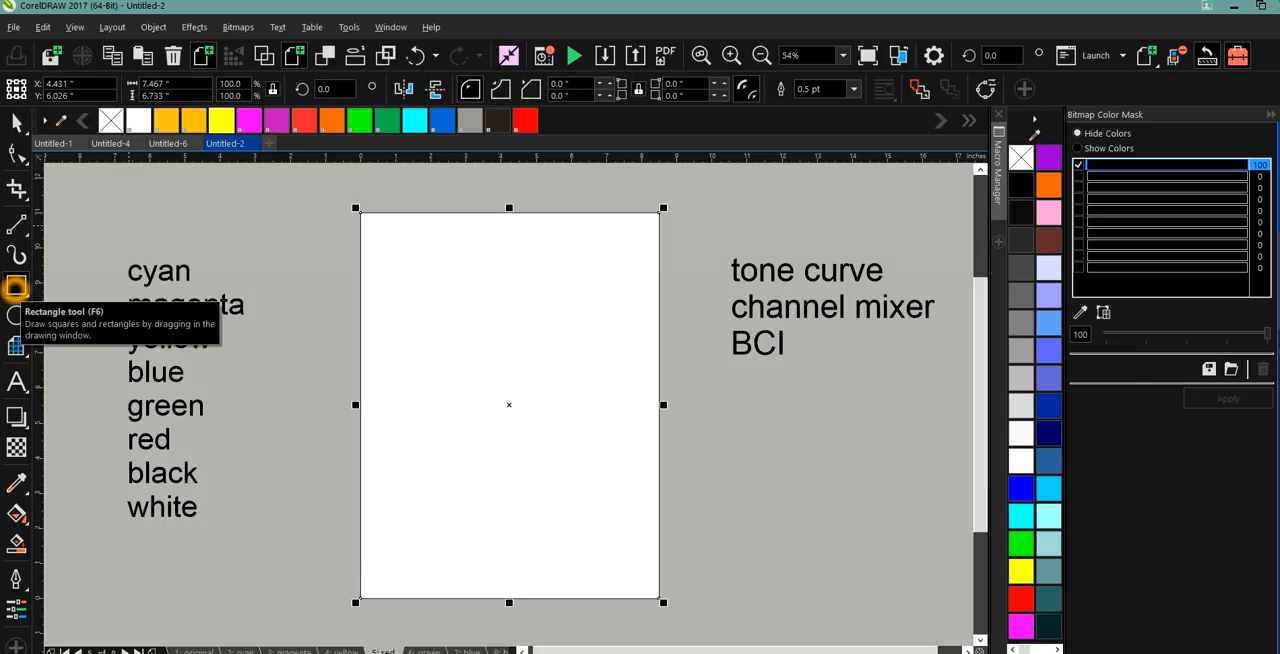
pyautogui.click(1021, 186)
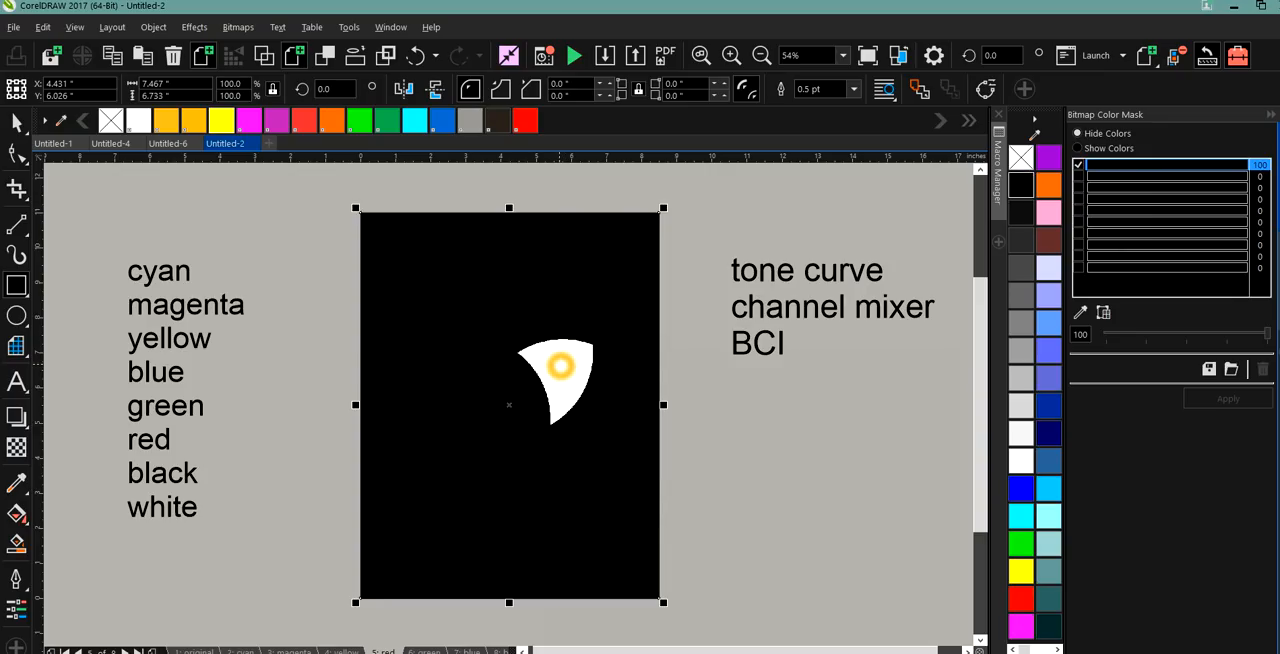
# Apply Invert Colors to the red page's masked bitmap and delete the black background rectangle.
pyautogui.click(16, 121)
pyautogui.click(588, 374)
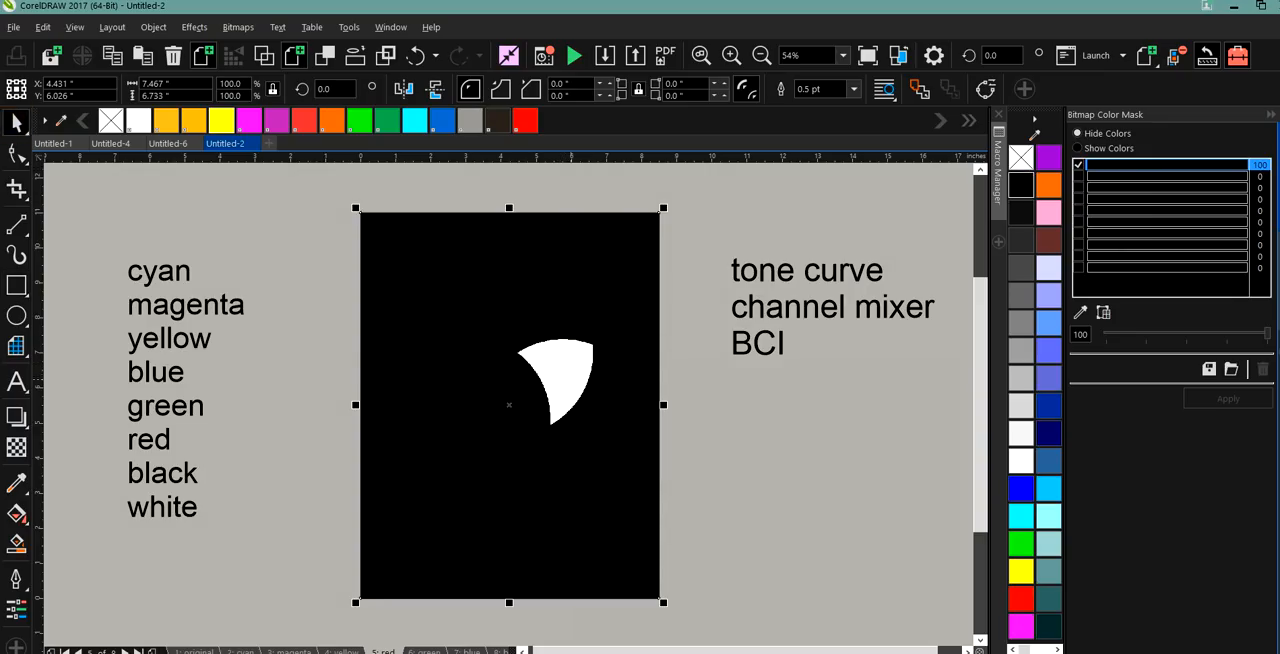
pyautogui.click(559, 378)
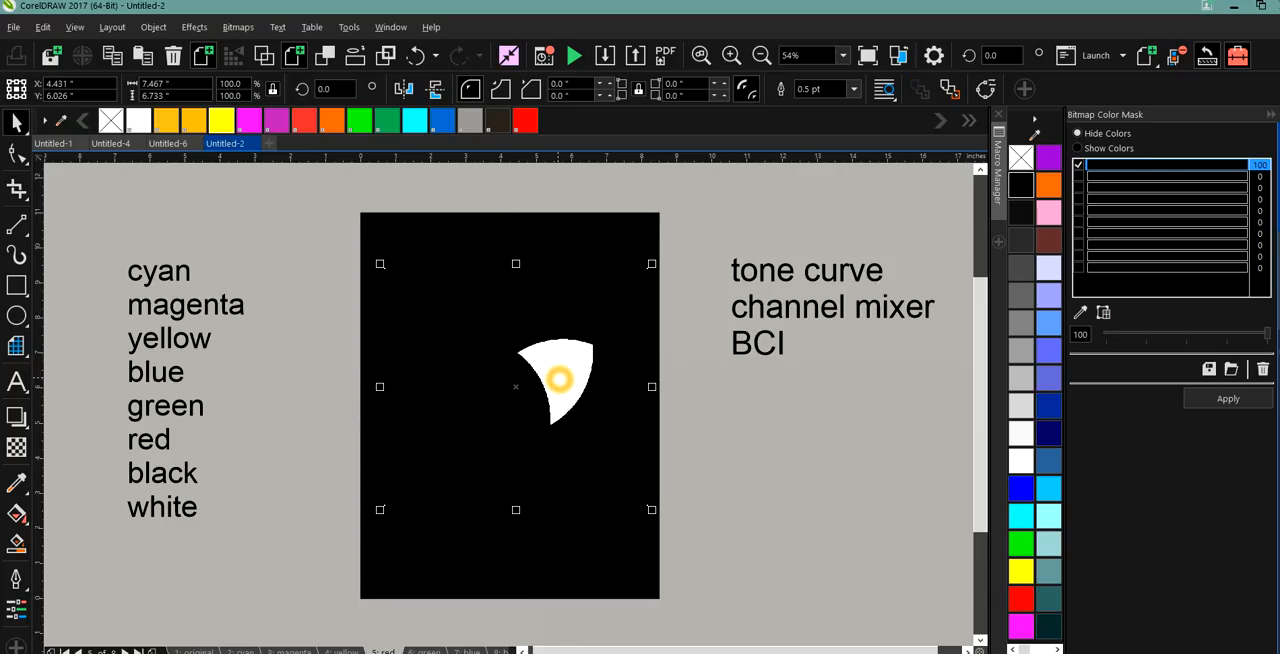
pyautogui.click(230, 27)
pyautogui.moveTo(194, 27)
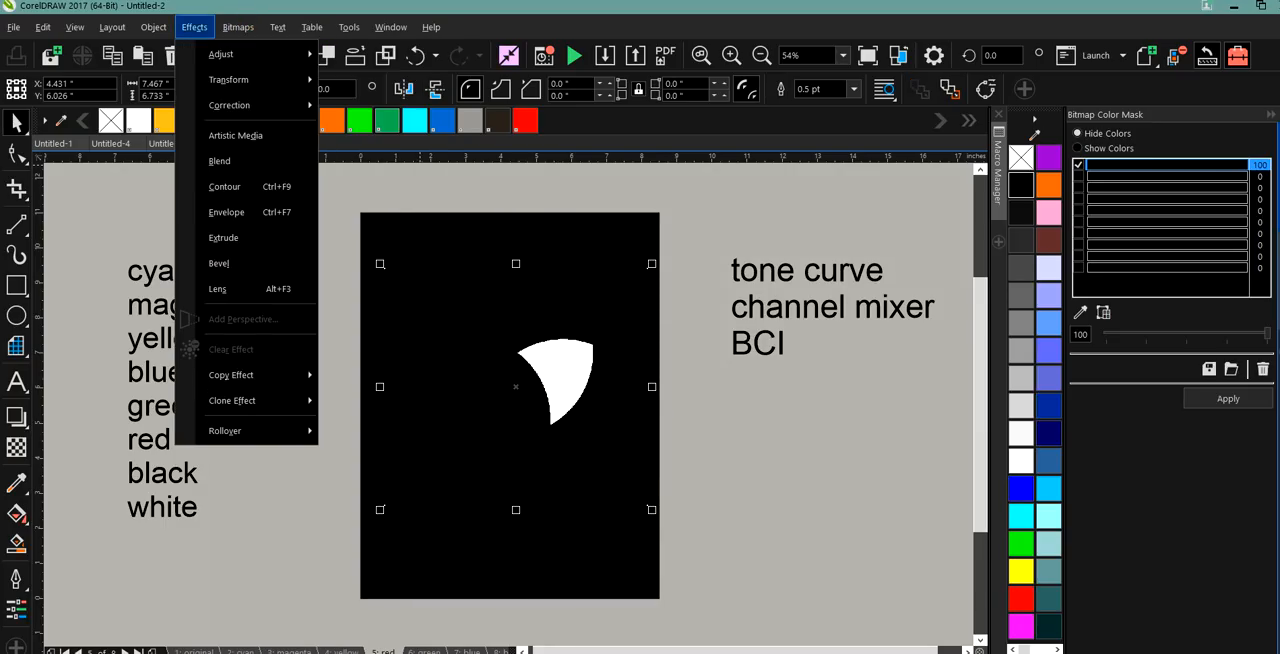
pyautogui.moveTo(229, 80)
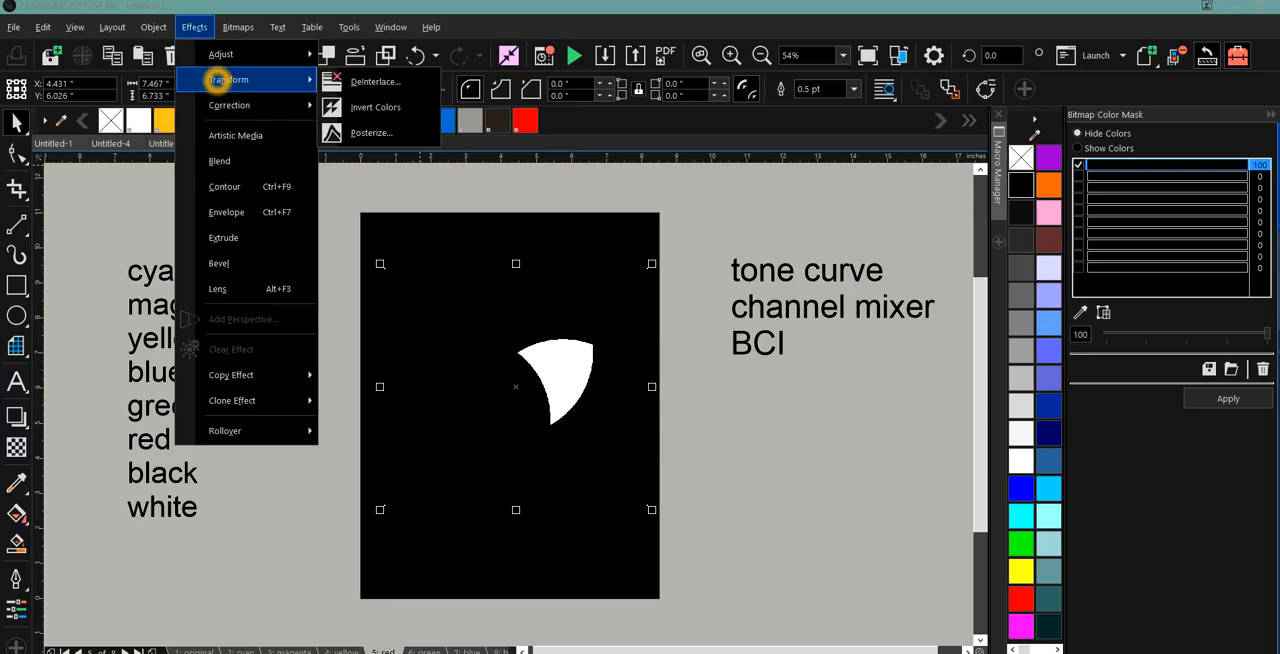
pyautogui.click(362, 110)
pyautogui.click(450, 266)
pyautogui.click(437, 238)
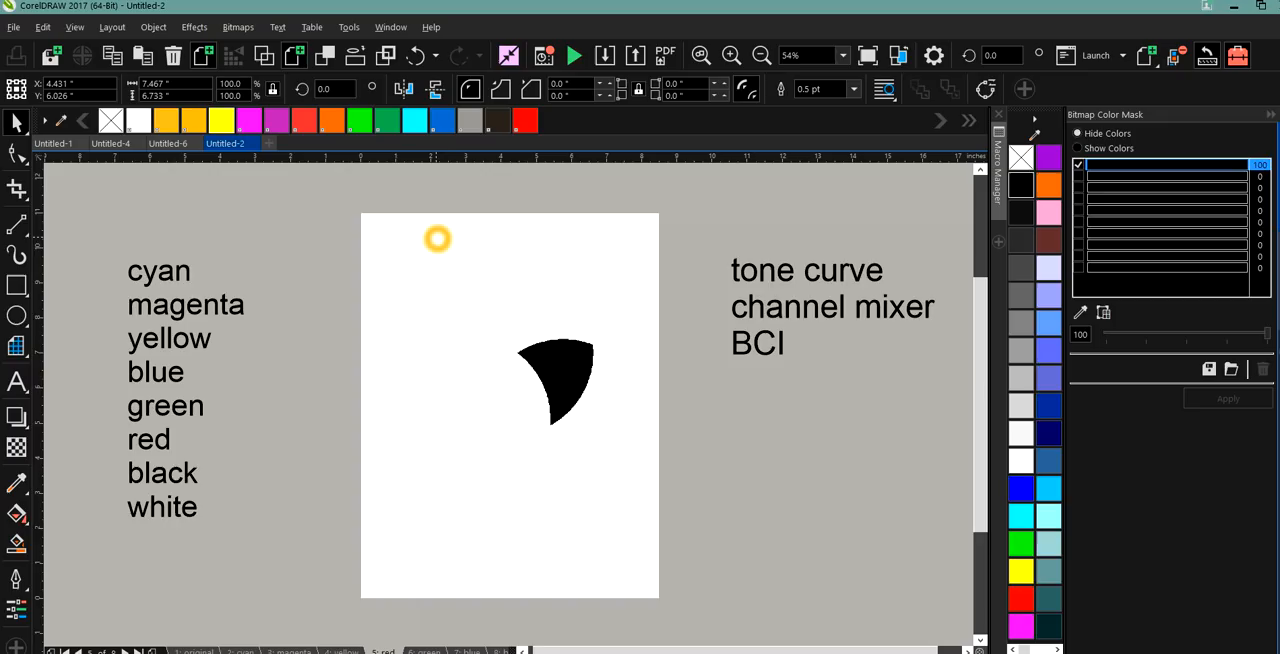
# Hide the sampled black areas of the green page's bitmap with the Bitmap Color Mask.
pyautogui.click(425, 651)
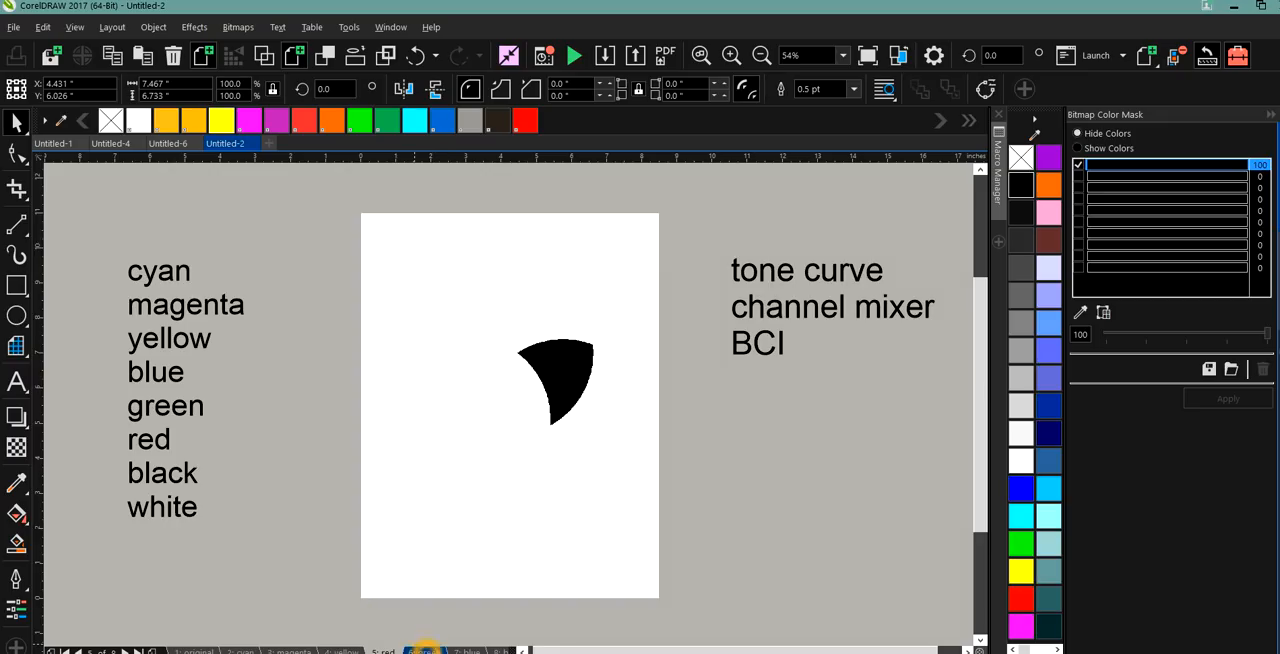
pyautogui.click(450, 434)
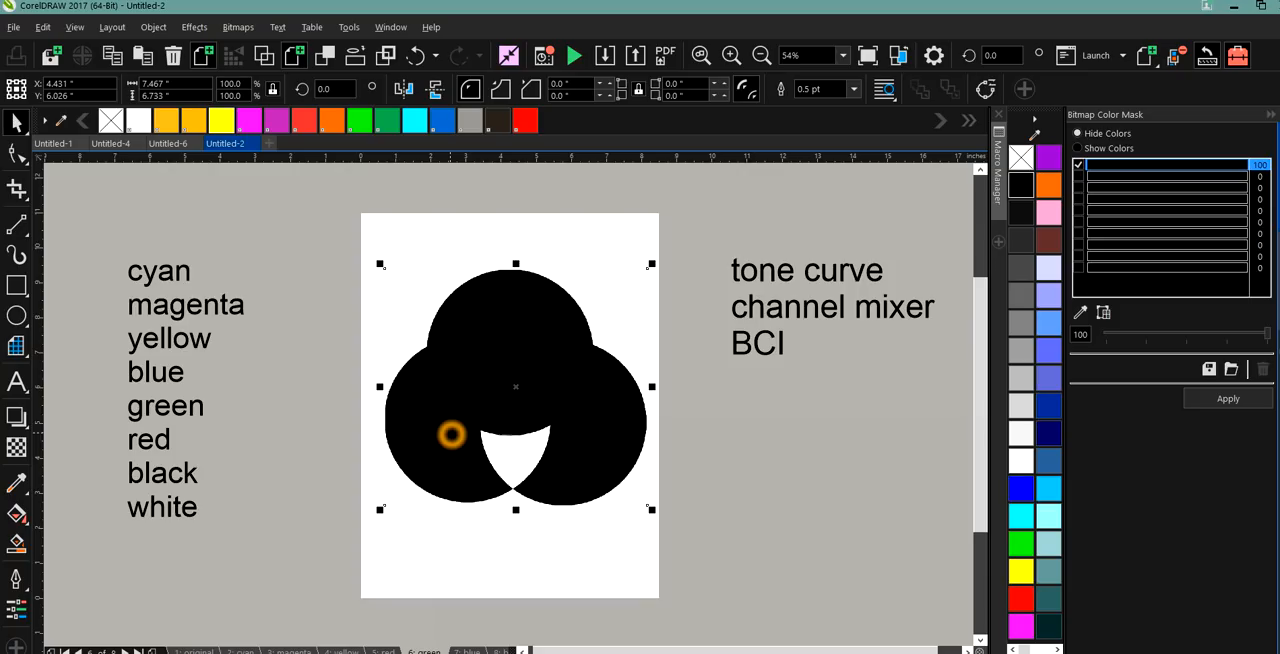
pyautogui.click(1080, 312)
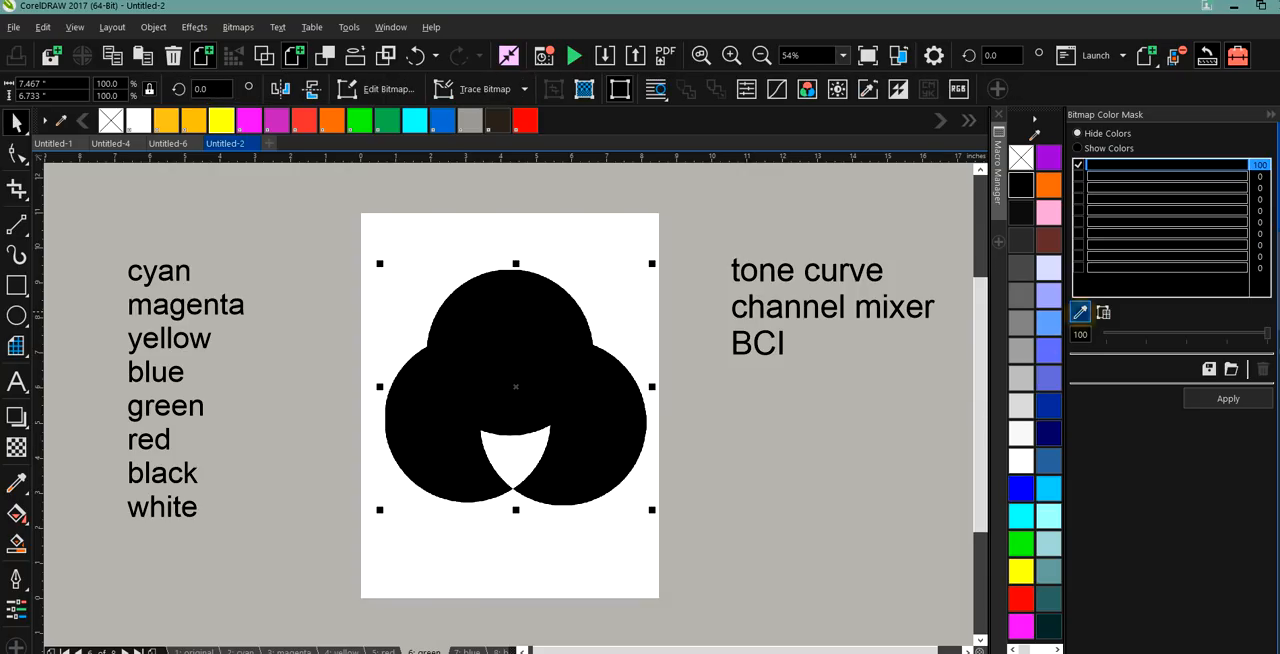
pyautogui.click(520, 303)
pyautogui.click(520, 303)
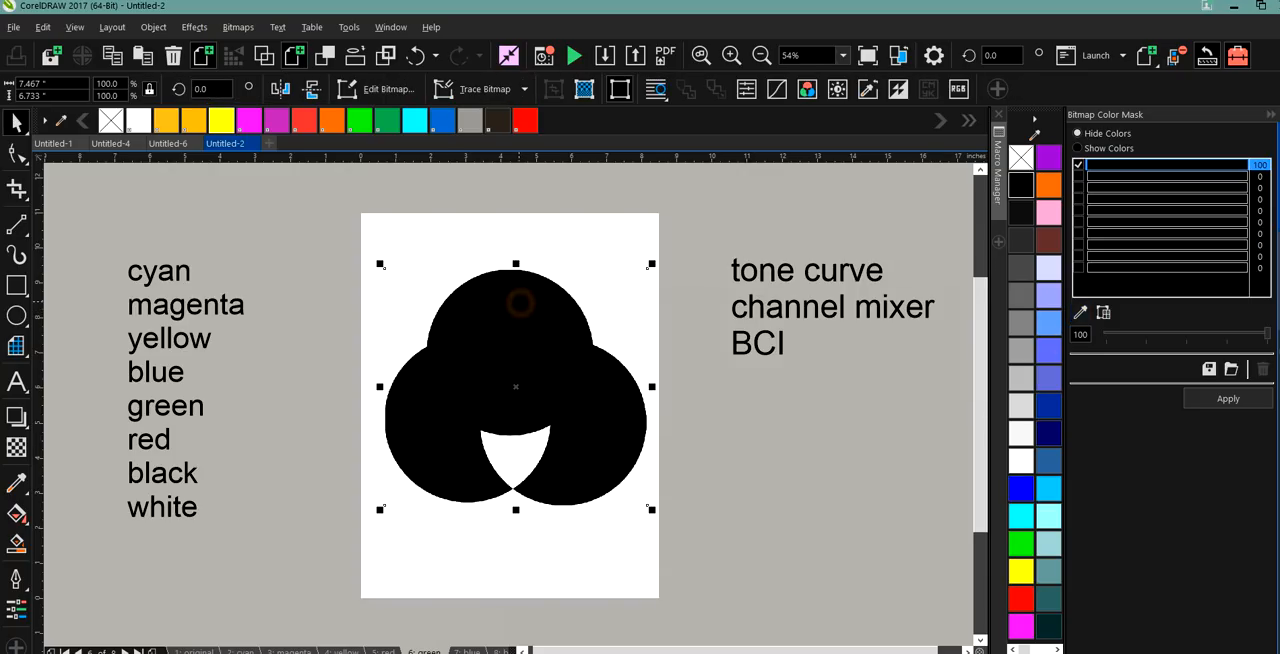
pyautogui.click(1225, 398)
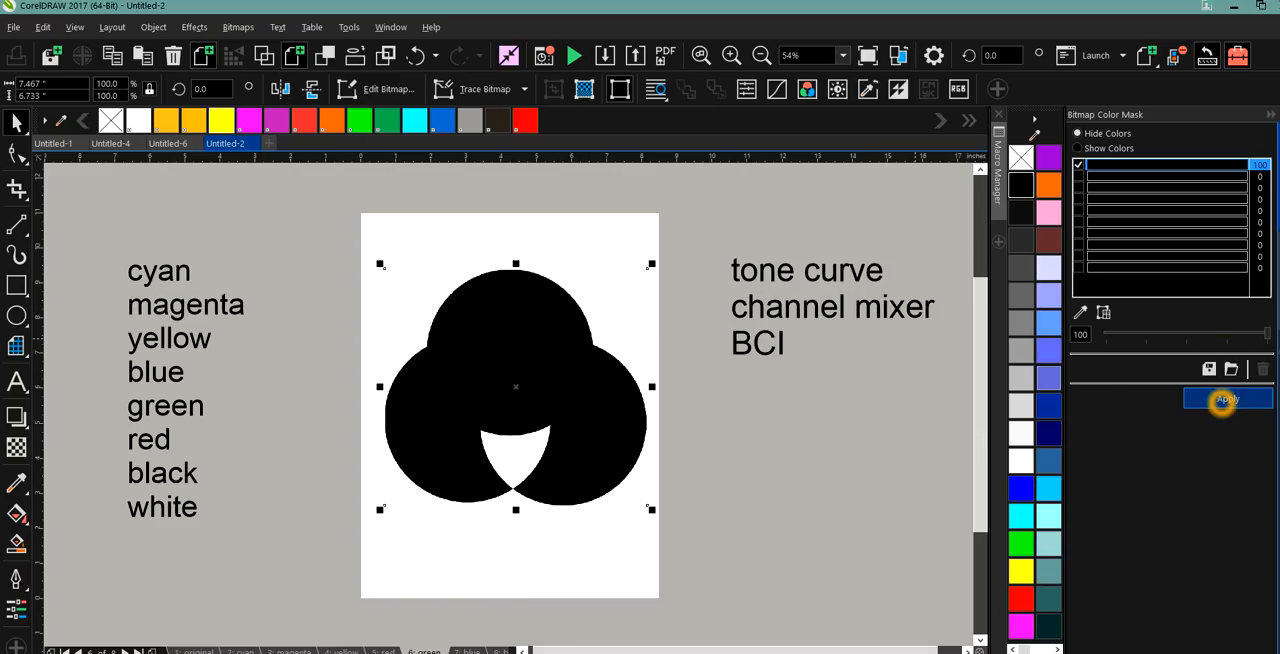
# Apply the Invert Colors transform to the green page's masked bitmap.
pyautogui.click(231, 27)
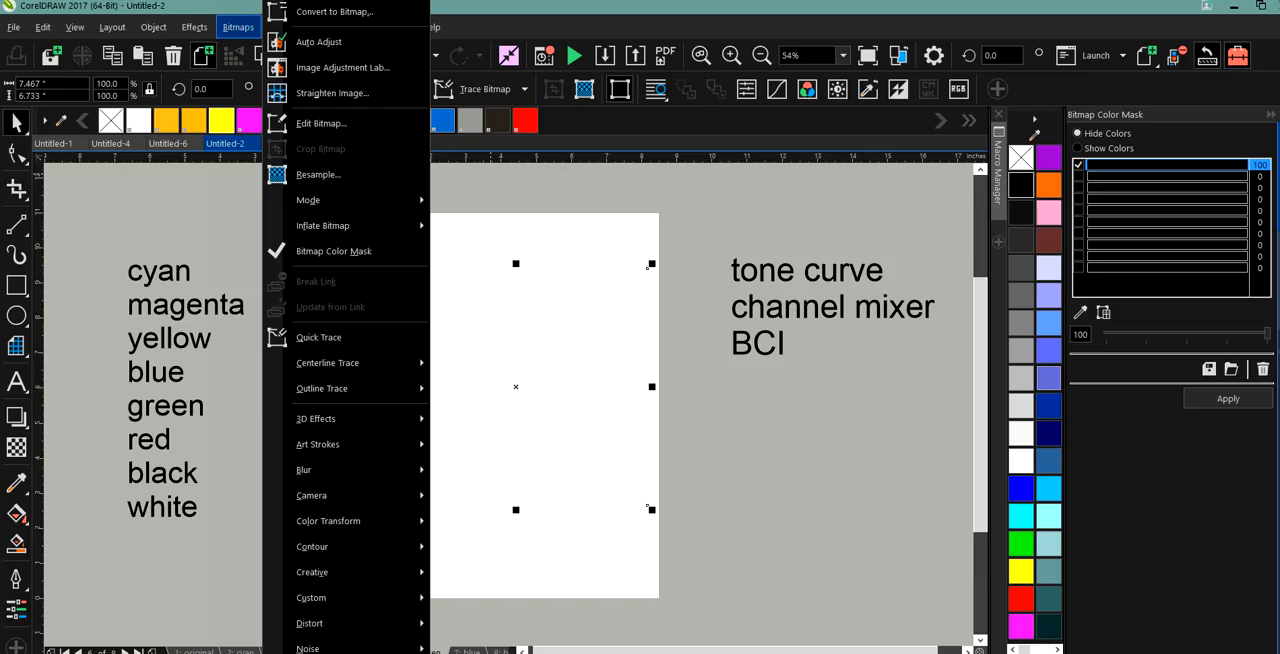
pyautogui.click(231, 26)
pyautogui.click(194, 27)
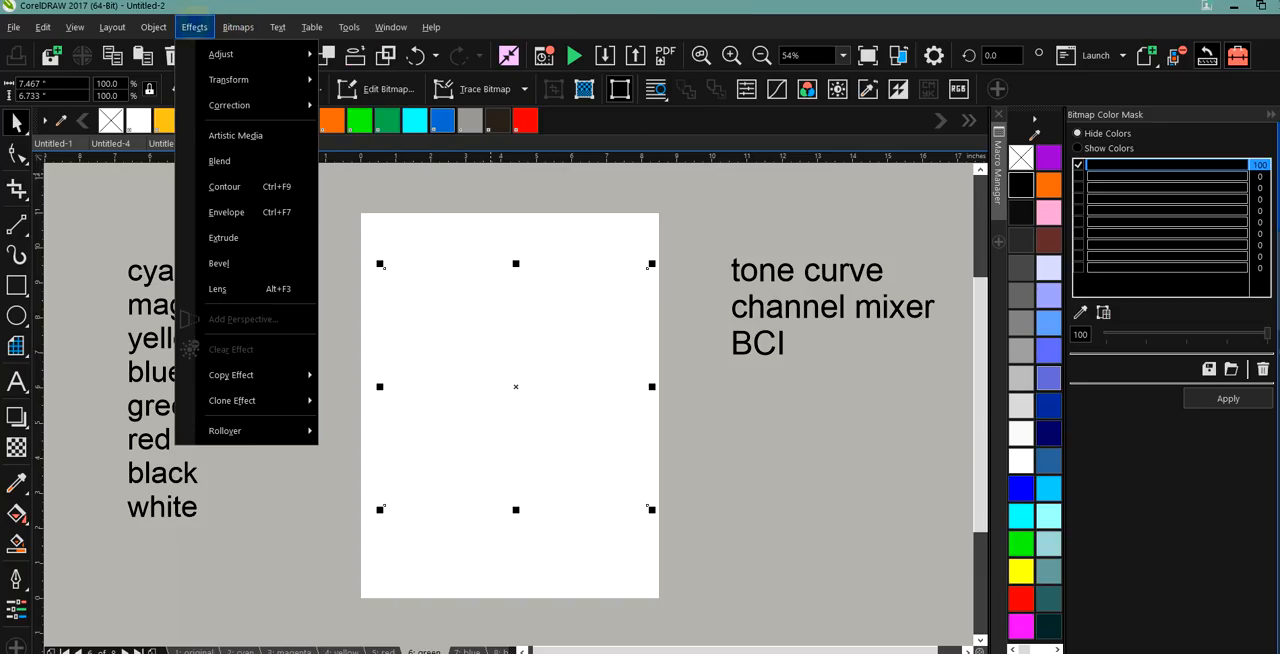
pyautogui.moveTo(237, 67)
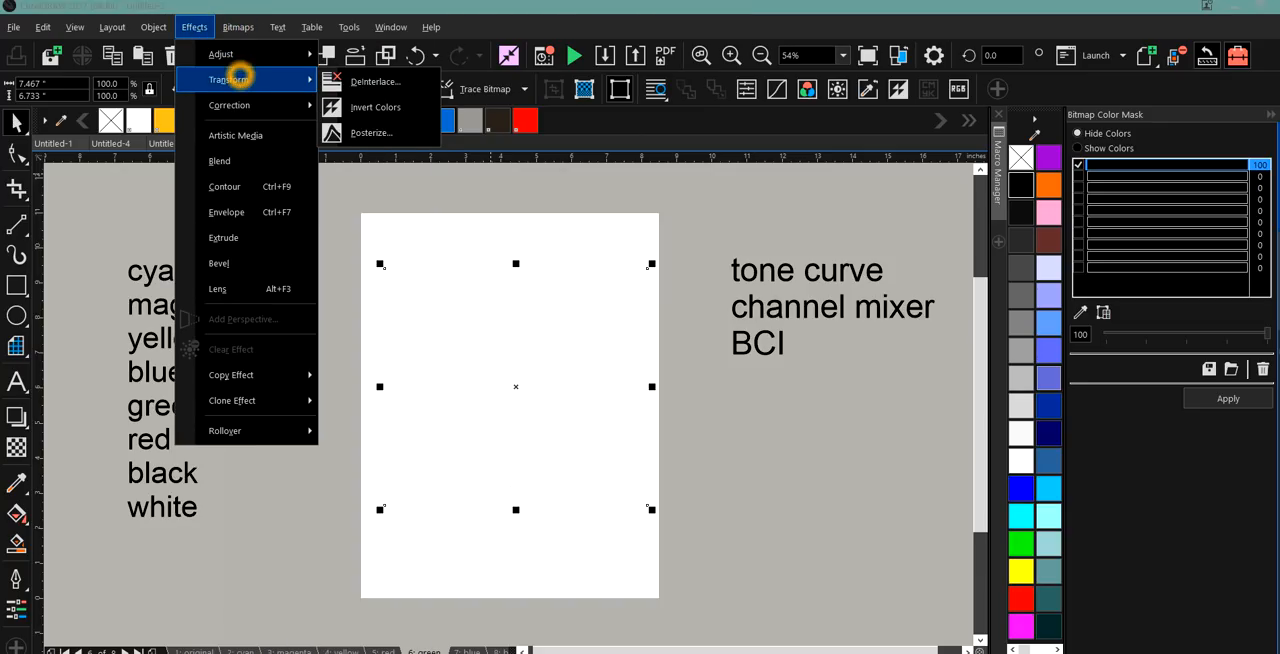
pyautogui.click(366, 107)
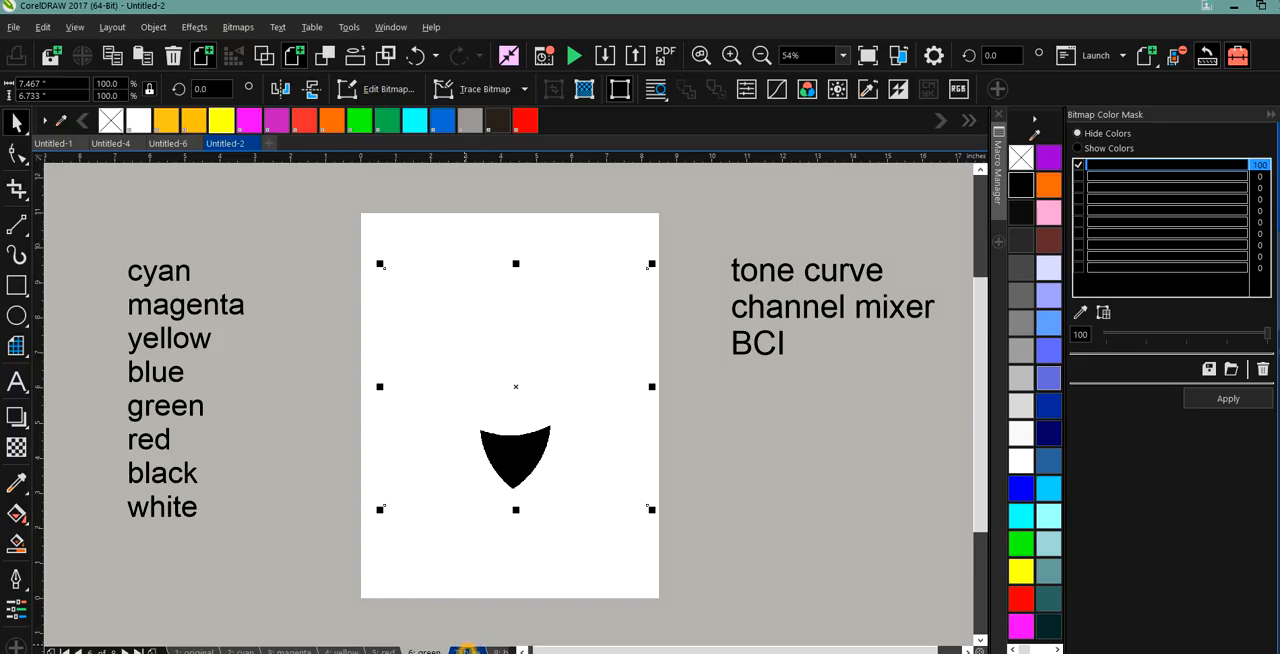
# Hide the sampled black areas of the blue page's bitmap with the Bitmap Color Mask.
pyautogui.click(467, 651)
pyautogui.click(567, 432)
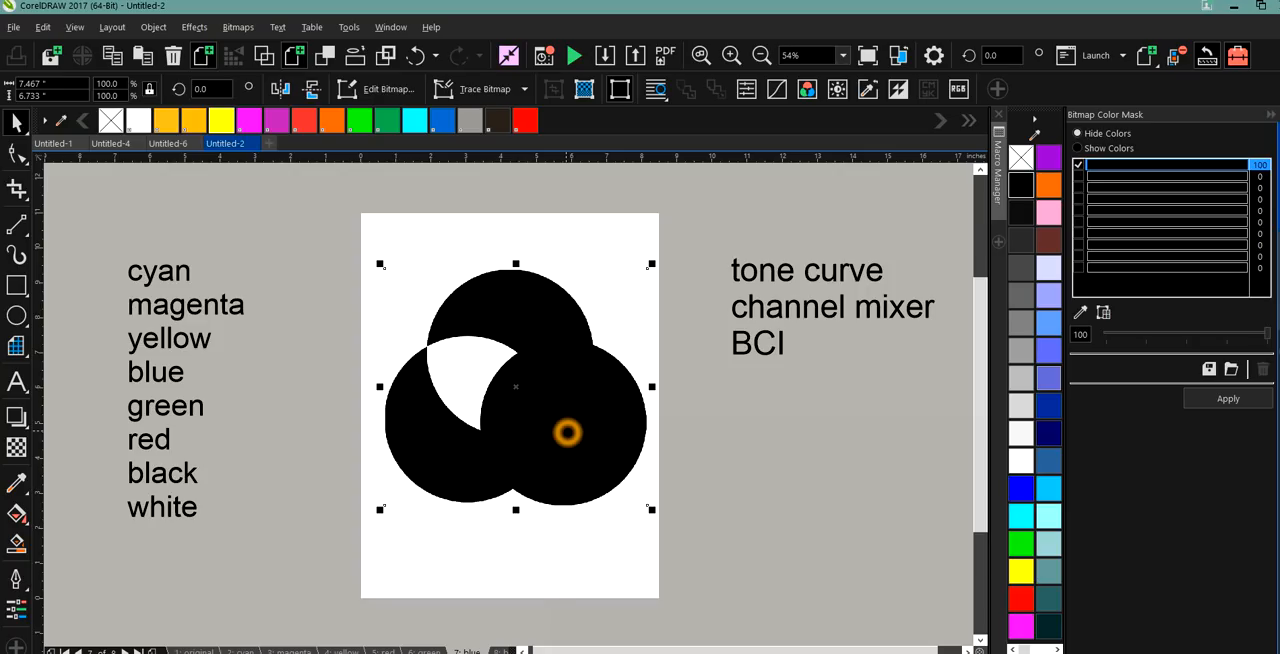
pyautogui.click(576, 358)
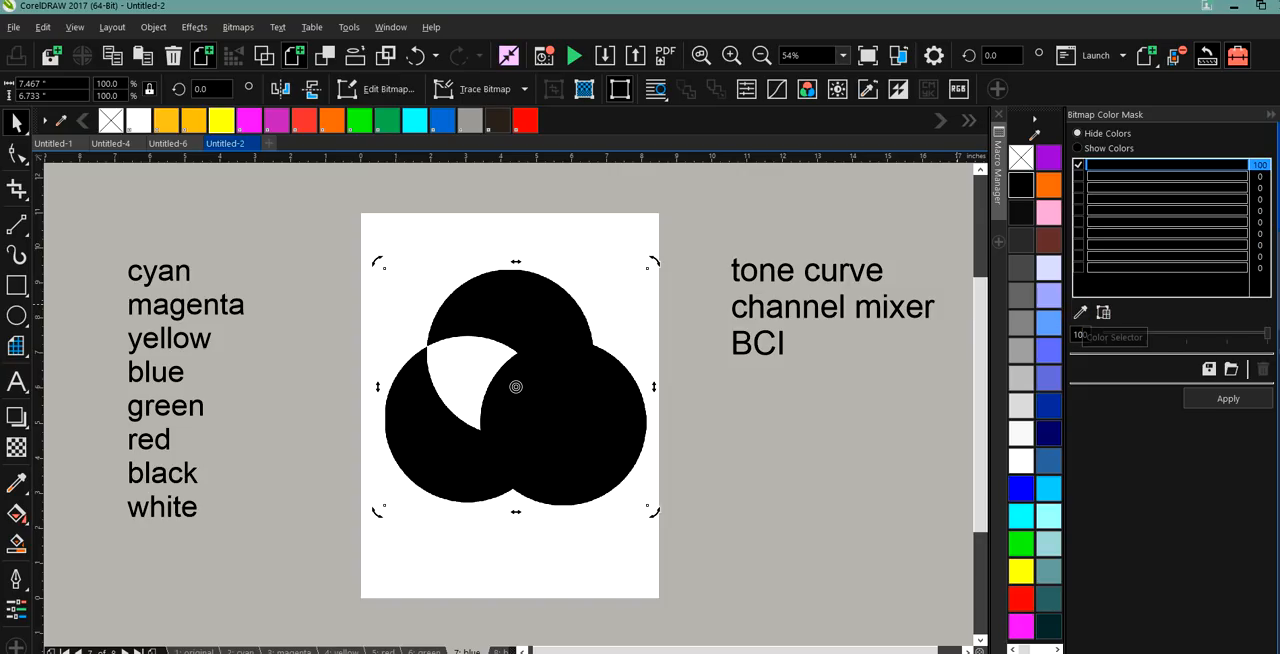
pyautogui.click(544, 334)
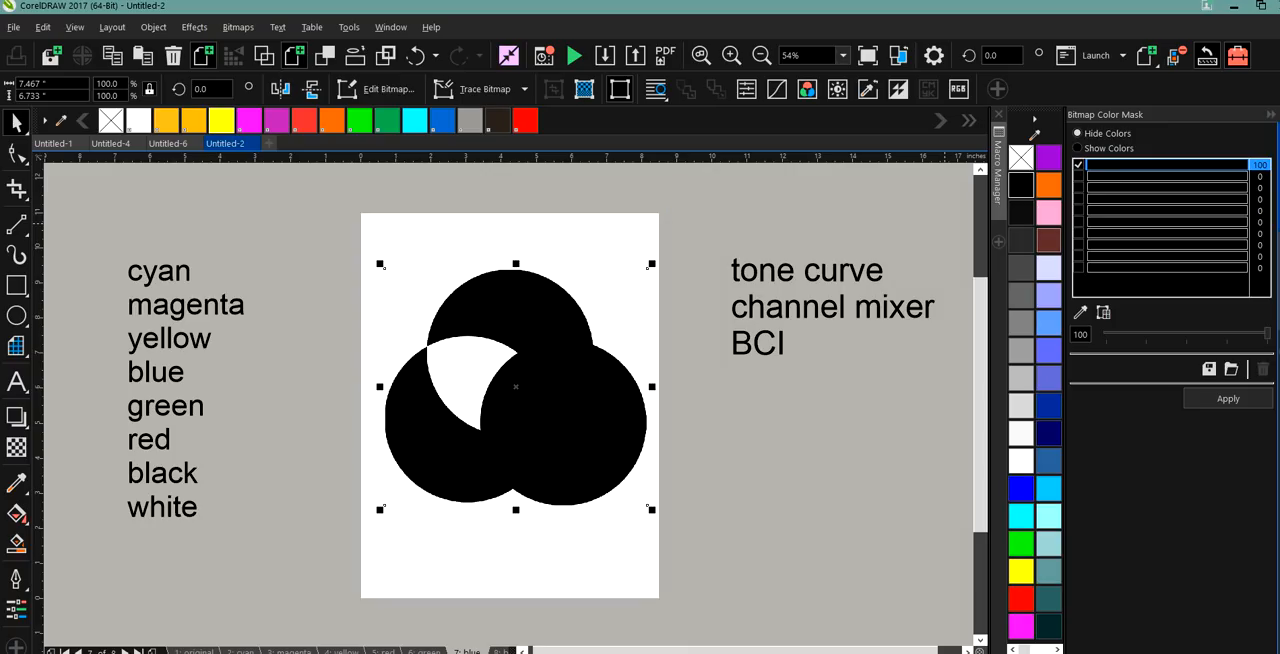
pyautogui.click(1080, 312)
pyautogui.click(591, 388)
pyautogui.click(1213, 400)
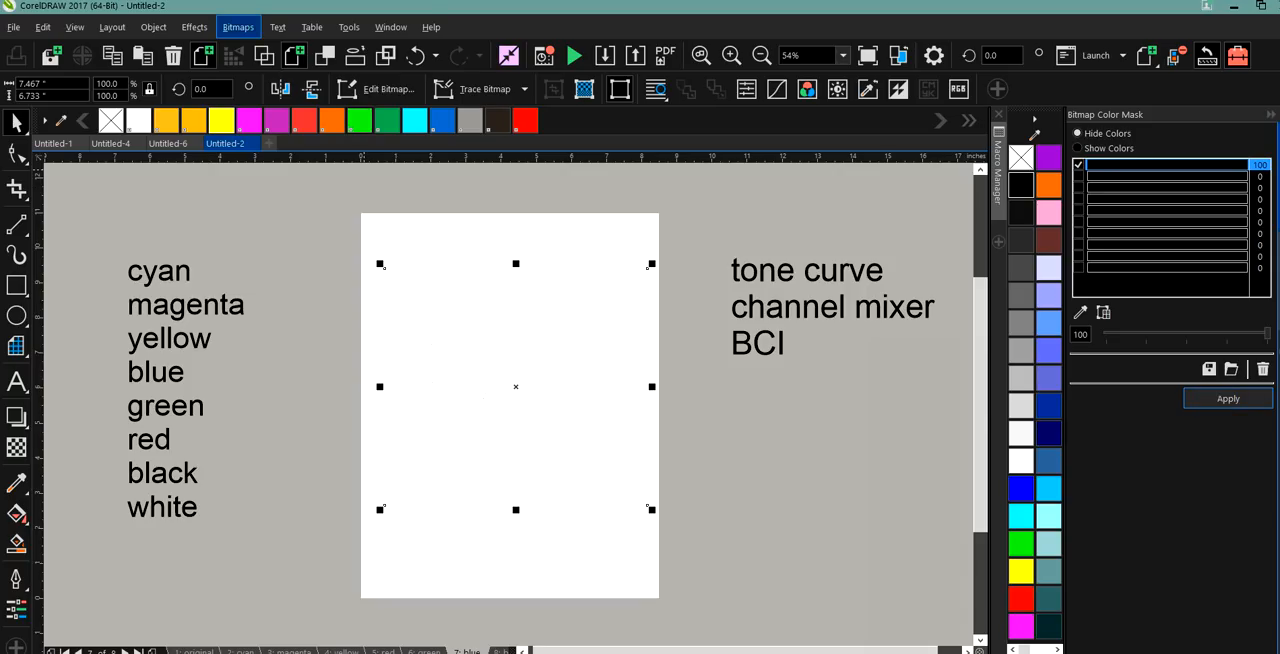
# Apply the Invert Colors transform to the blue page's masked bitmap and deselect it.
pyautogui.click(238, 27)
pyautogui.moveTo(194, 27)
pyautogui.click(221, 53)
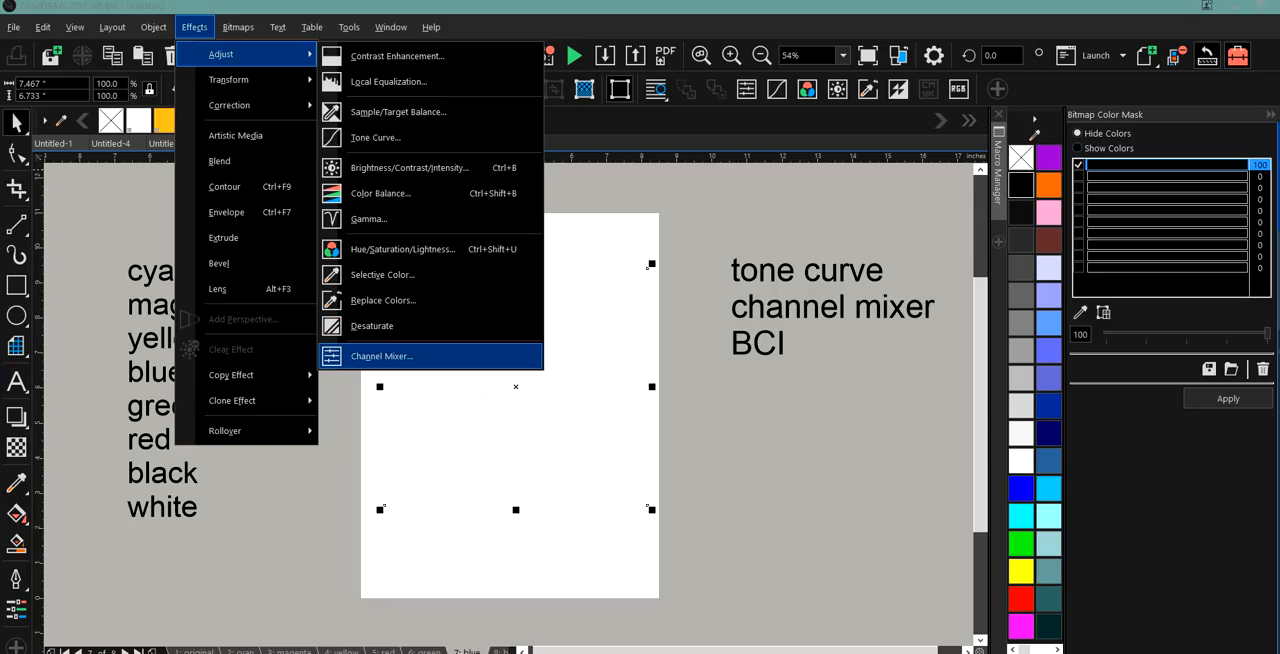
pyautogui.click(246, 79)
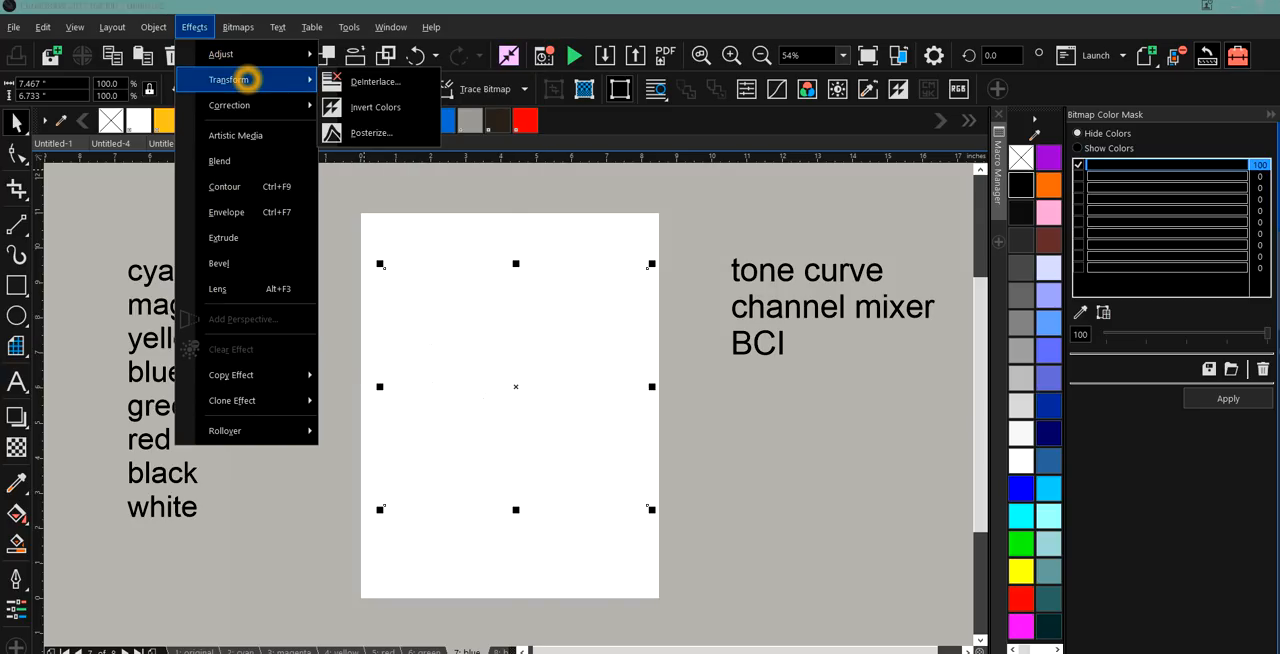
pyautogui.click(356, 106)
pyautogui.click(314, 299)
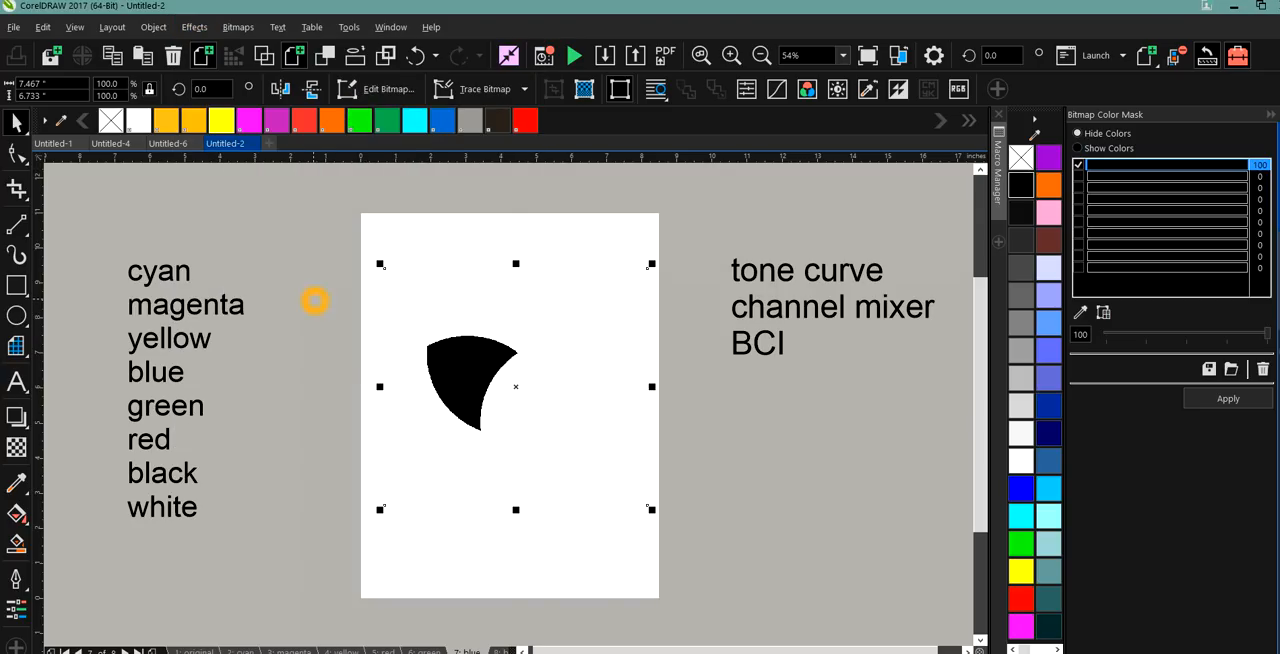
# Check the shape on the black page and page back to the original image.
pyautogui.click(500, 651)
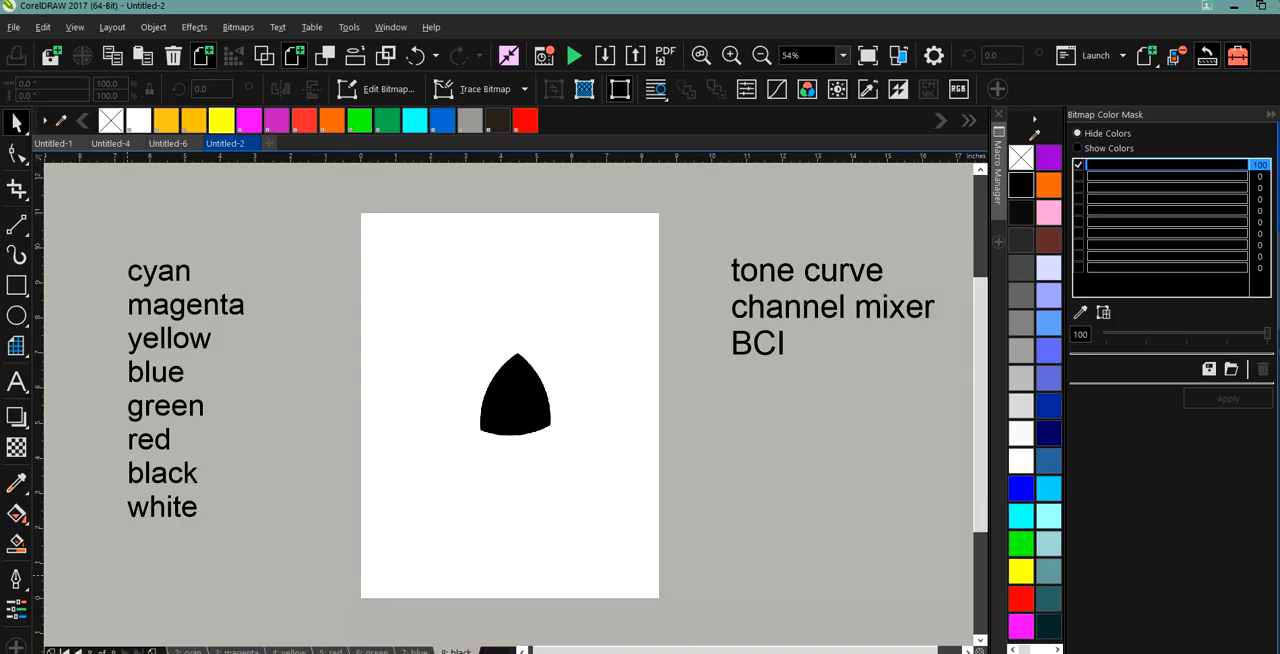
pyautogui.click(66, 651)
pyautogui.click(66, 651)
pyautogui.click(66, 651)
pyautogui.click(66, 651)
pyautogui.click(66, 651)
pyautogui.click(66, 651)
pyautogui.click(66, 651)
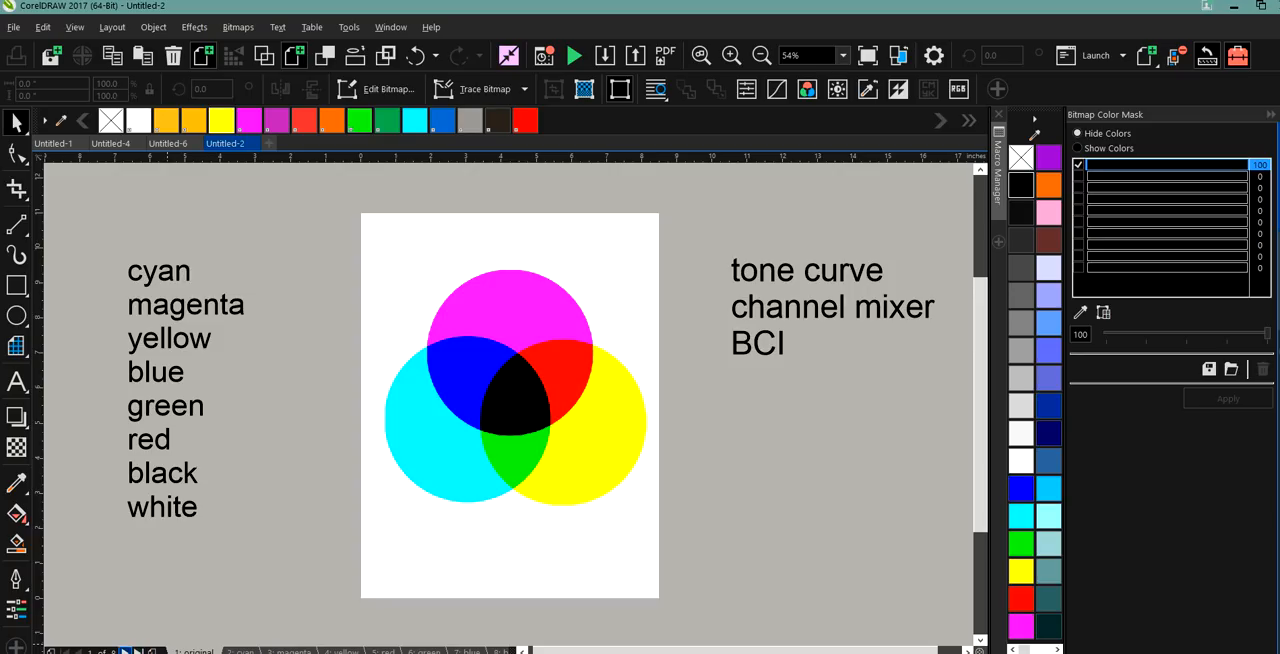
# Page repeatedly through all the colour pages to compare each separated shape with the original image.
pyautogui.click(122, 651)
pyautogui.click(122, 651)
pyautogui.click(122, 651)
pyautogui.click(122, 651)
pyautogui.click(122, 651)
pyautogui.click(122, 651)
pyautogui.click(122, 651)
pyautogui.click(122, 651)
pyautogui.click(122, 651)
pyautogui.click(122, 651)
pyautogui.click(122, 651)
pyautogui.click(122, 651)
pyautogui.click(122, 651)
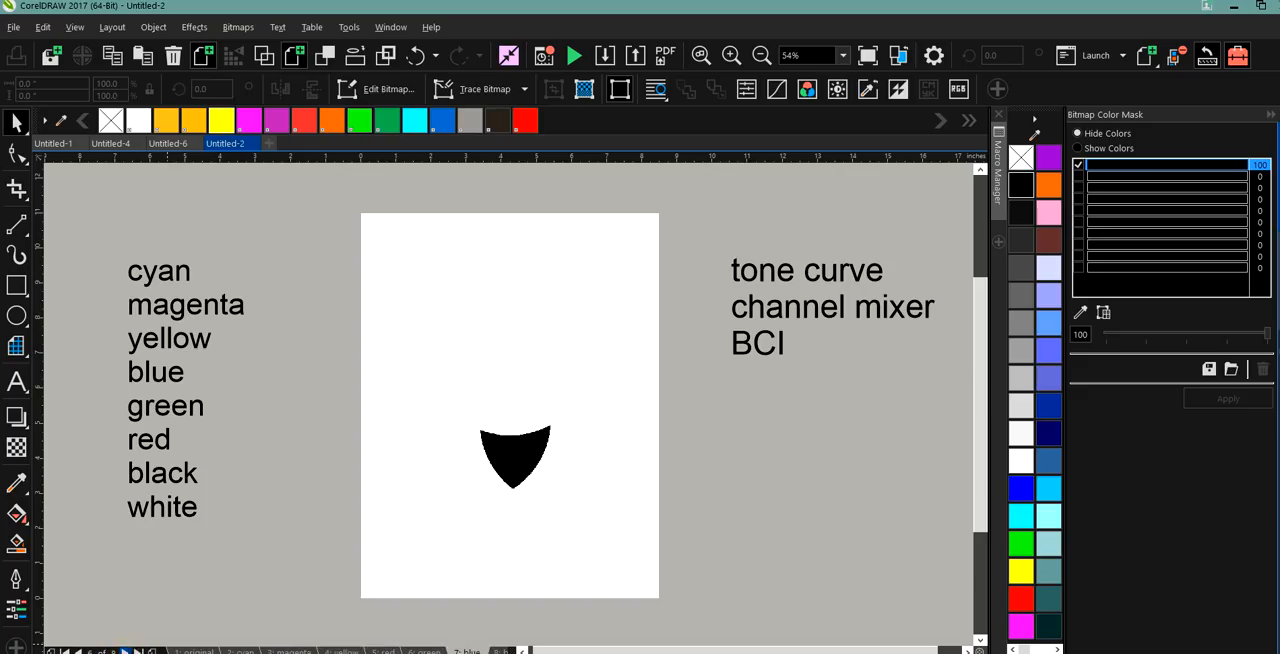
pyautogui.click(122, 651)
pyautogui.click(122, 651)
pyautogui.click(122, 651)
pyautogui.click(122, 651)
pyautogui.click(122, 651)
pyautogui.click(122, 651)
pyautogui.click(122, 651)
pyautogui.click(122, 651)
pyautogui.click(122, 651)
pyautogui.click(122, 651)
pyautogui.click(122, 651)
pyautogui.click(122, 651)
pyautogui.click(122, 651)
pyautogui.click(122, 651)
pyautogui.click(122, 651)
pyautogui.click(122, 651)
pyautogui.click(122, 651)
pyautogui.click(122, 651)
pyautogui.click(122, 651)
pyautogui.click(122, 651)
pyautogui.click(122, 651)
pyautogui.click(122, 651)
pyautogui.click(122, 651)
pyautogui.click(122, 651)
pyautogui.click(122, 651)
pyautogui.click(122, 651)
pyautogui.click(122, 651)
pyautogui.click(122, 651)
pyautogui.click(122, 651)
pyautogui.click(122, 651)
pyautogui.click(122, 651)
pyautogui.click(122, 651)
pyautogui.click(122, 651)
pyautogui.click(122, 651)
pyautogui.click(122, 651)
pyautogui.click(122, 651)
pyautogui.click(122, 651)
pyautogui.click(122, 651)
pyautogui.click(122, 651)
pyautogui.click(122, 651)
pyautogui.click(122, 651)
pyautogui.click(122, 651)
pyautogui.click(122, 651)
pyautogui.click(122, 651)
pyautogui.click(122, 651)
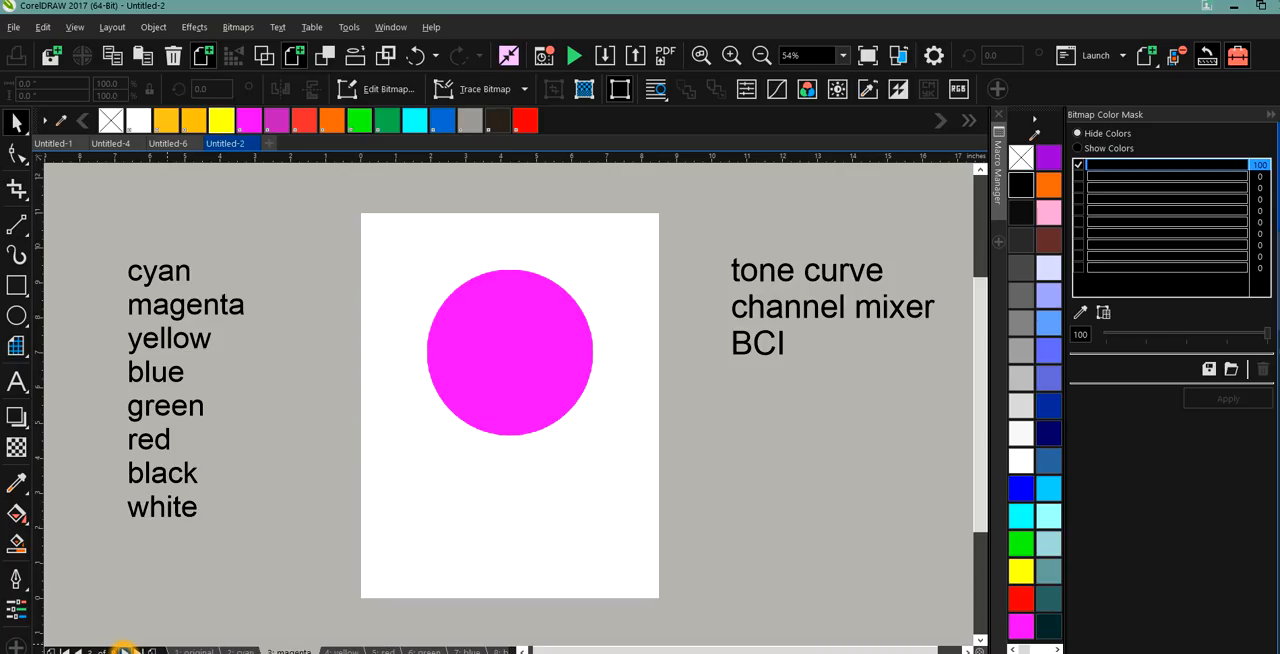
pyautogui.click(122, 651)
pyautogui.click(122, 651)
pyautogui.click(122, 651)
pyautogui.click(122, 651)
pyautogui.click(122, 651)
pyautogui.click(122, 651)
pyautogui.click(122, 651)
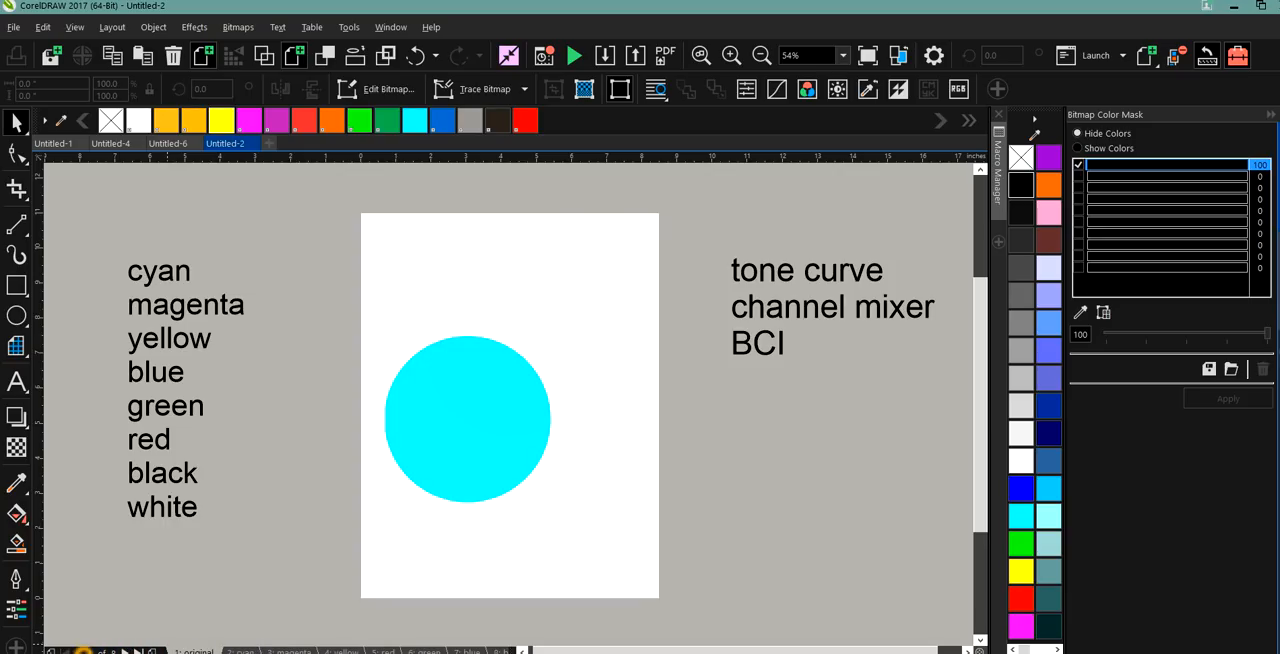
# Add a page-sized rectangle behind the overlapping circles on the original page and fill it with black.
pyautogui.click(80, 651)
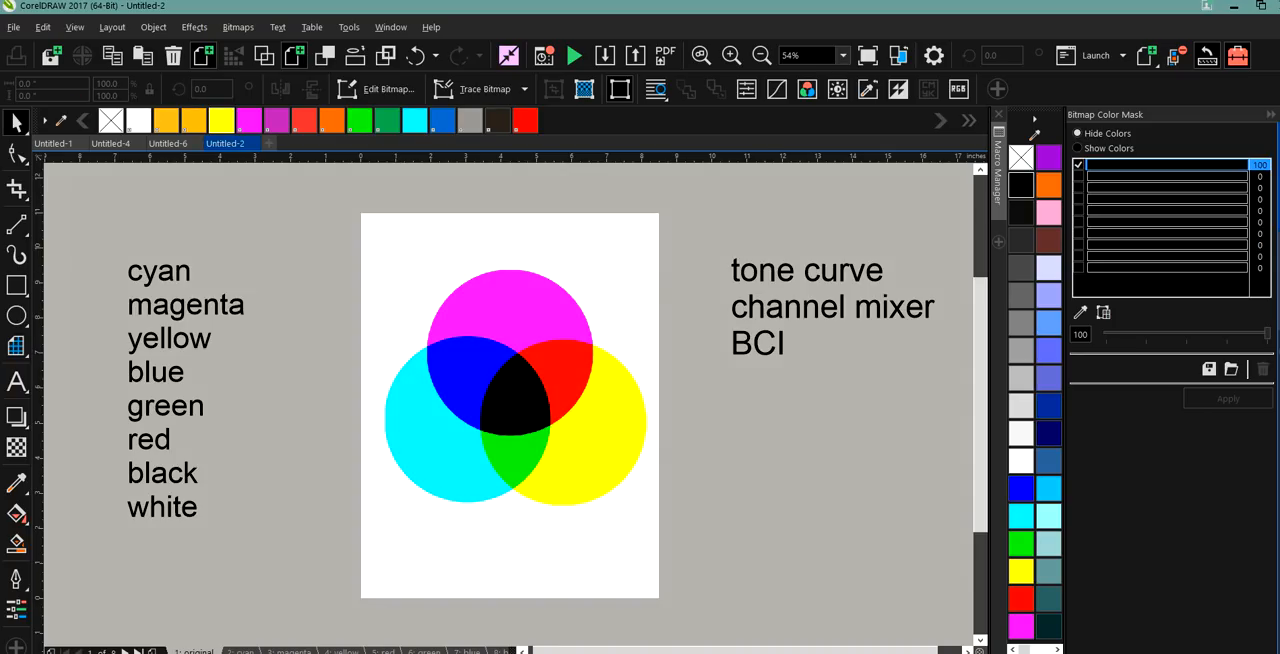
pyautogui.doubleClick(18, 285)
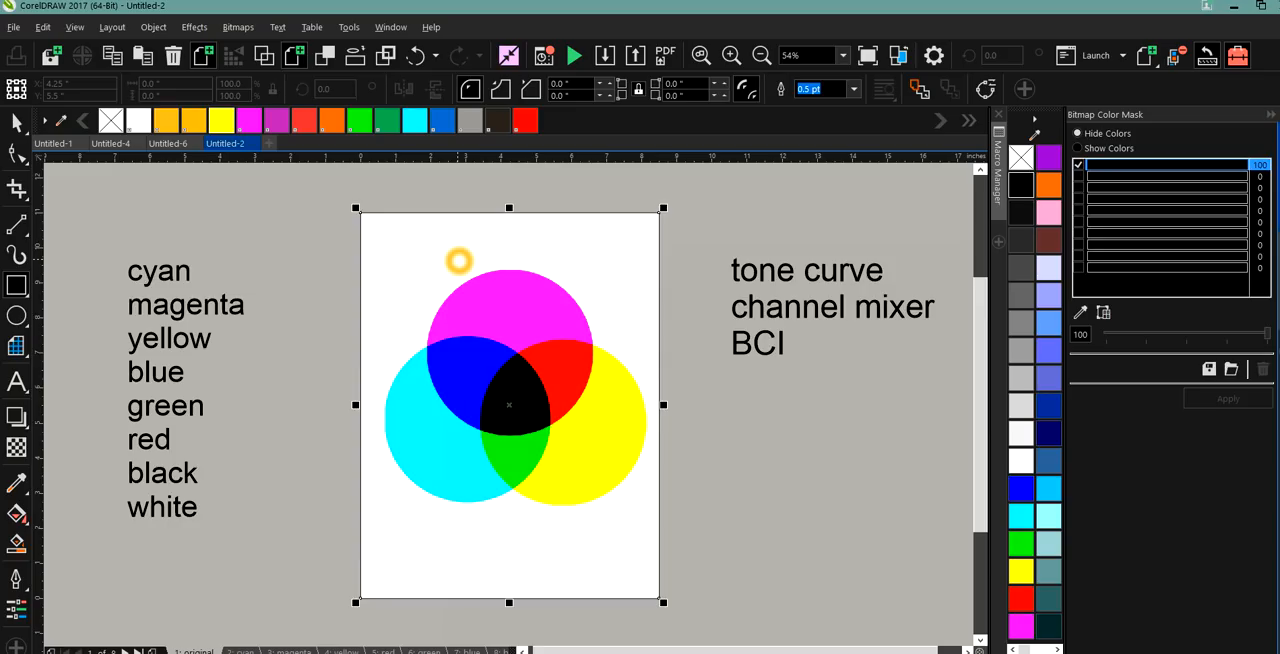
pyautogui.click(1021, 185)
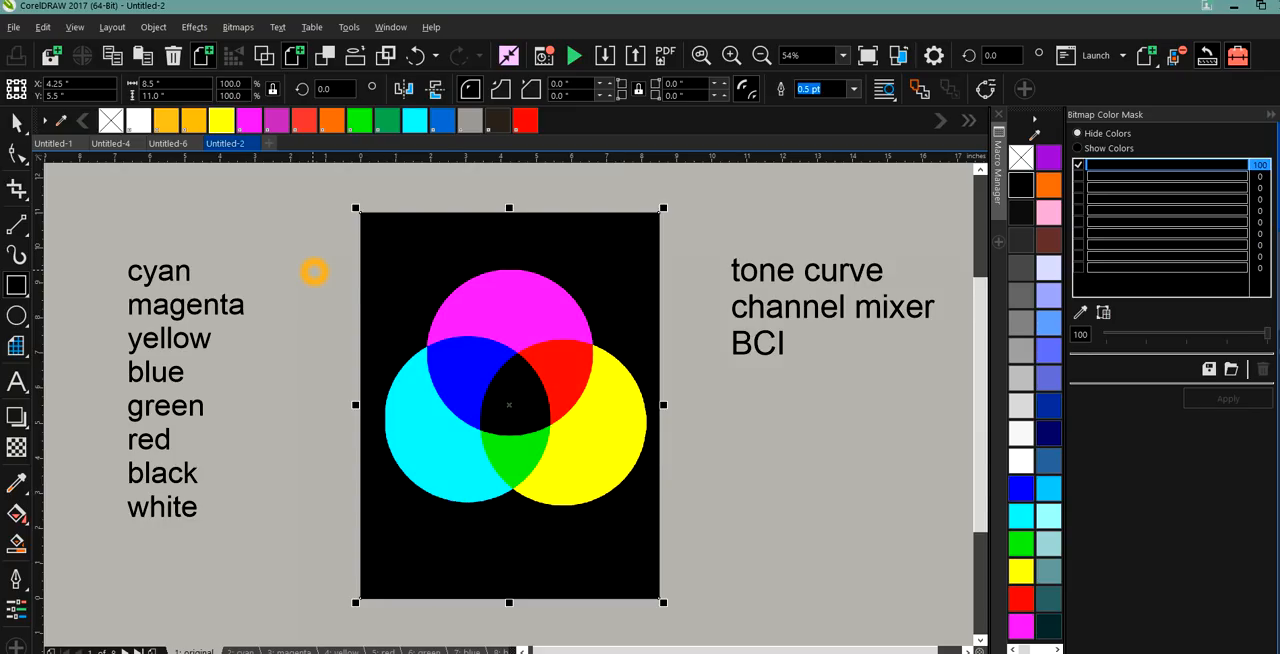
pyautogui.click(16, 122)
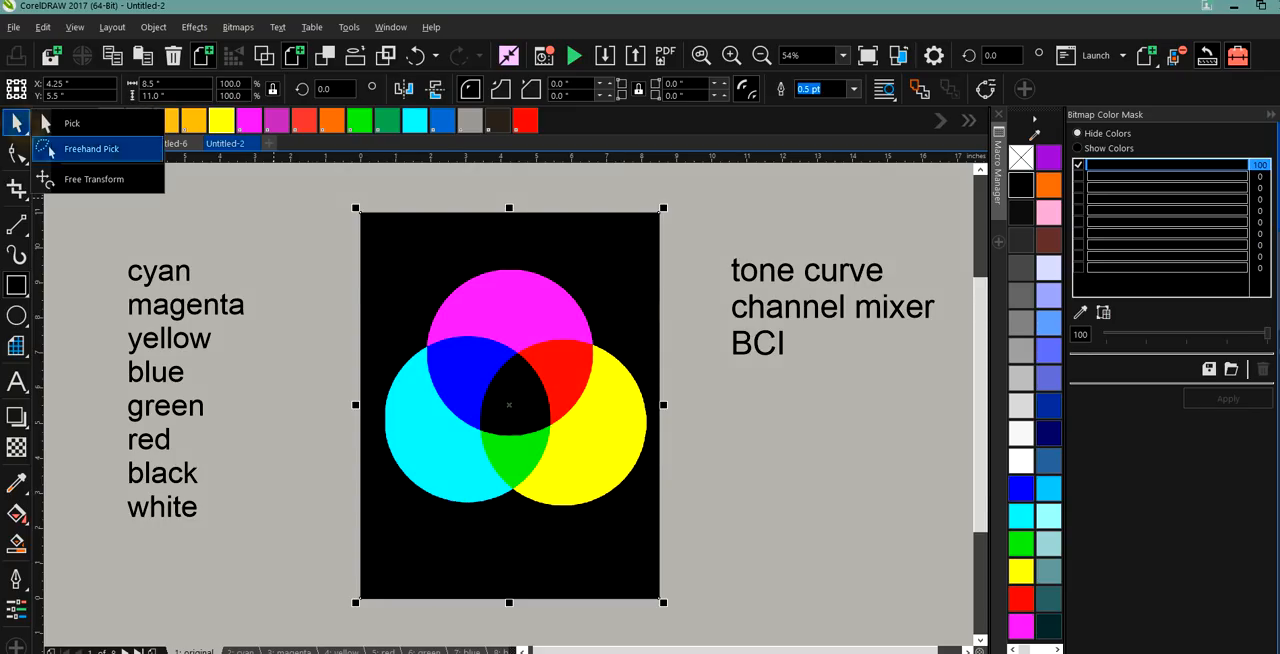
pyautogui.click(466, 294)
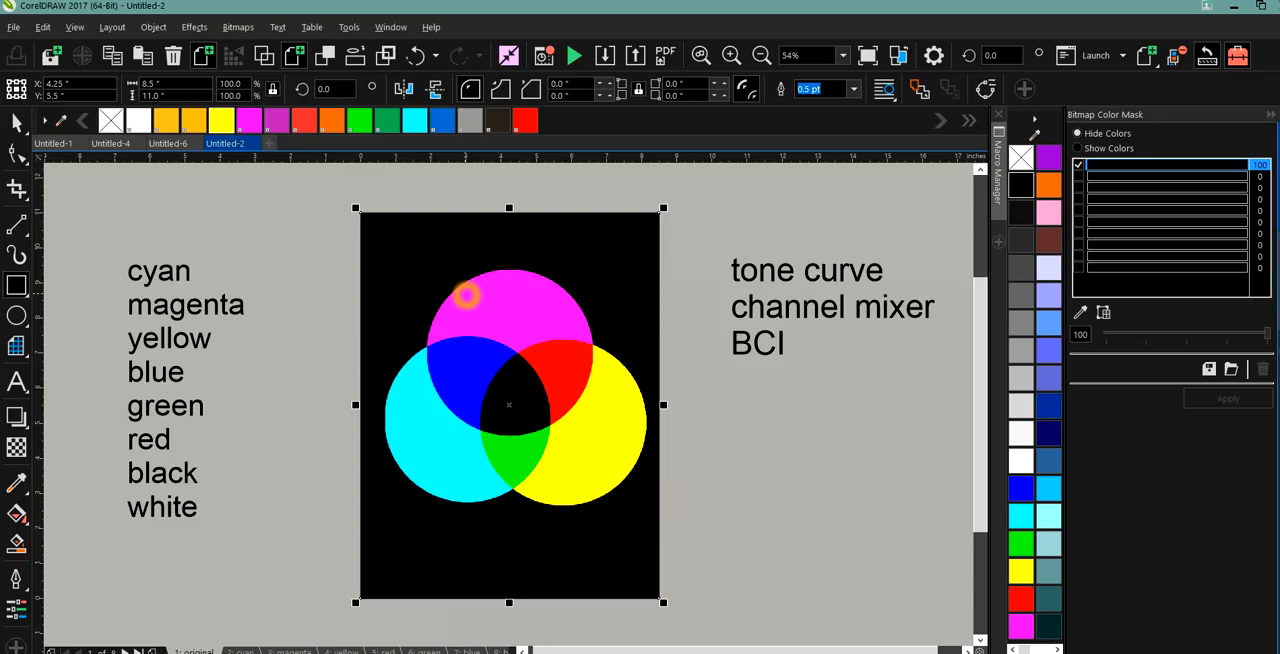
pyautogui.click(452, 455)
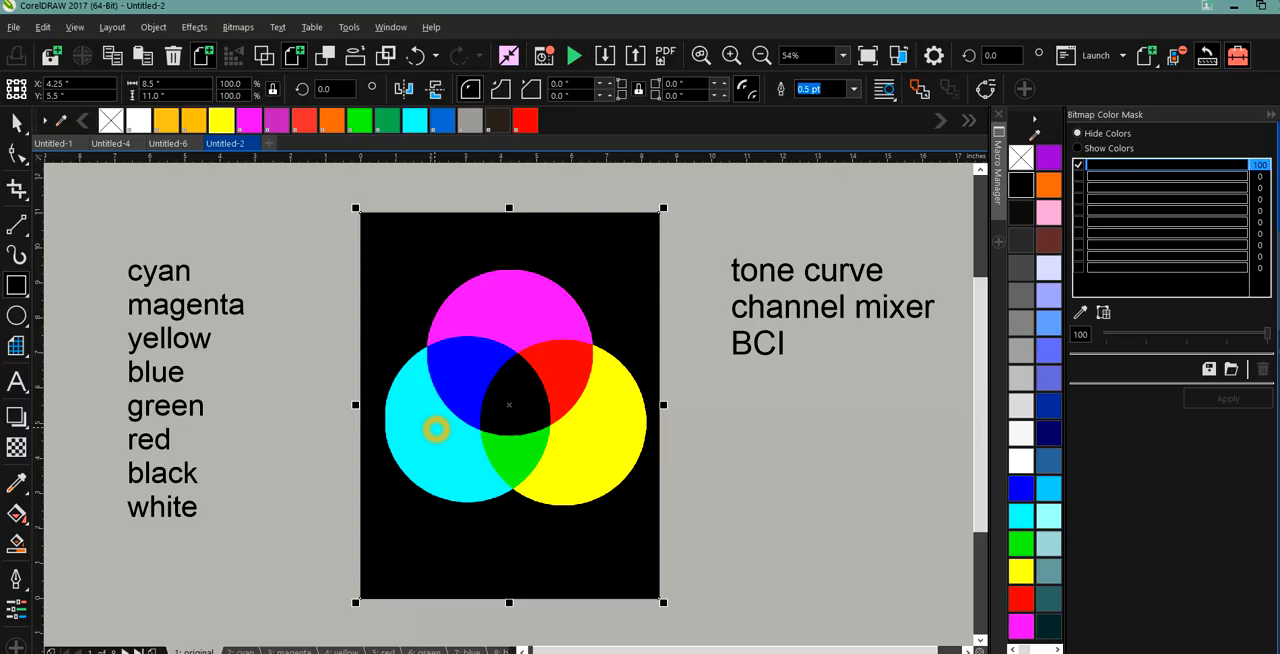
pyautogui.click(534, 311)
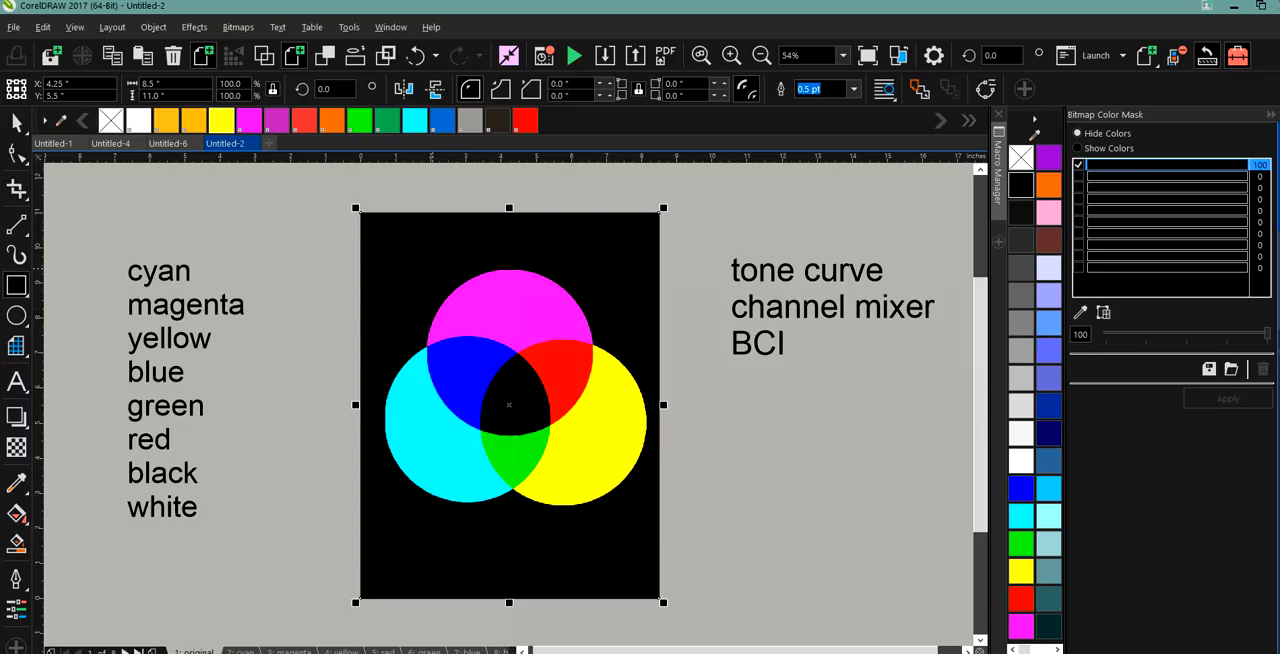
pyautogui.click(511, 461)
pyautogui.click(137, 121)
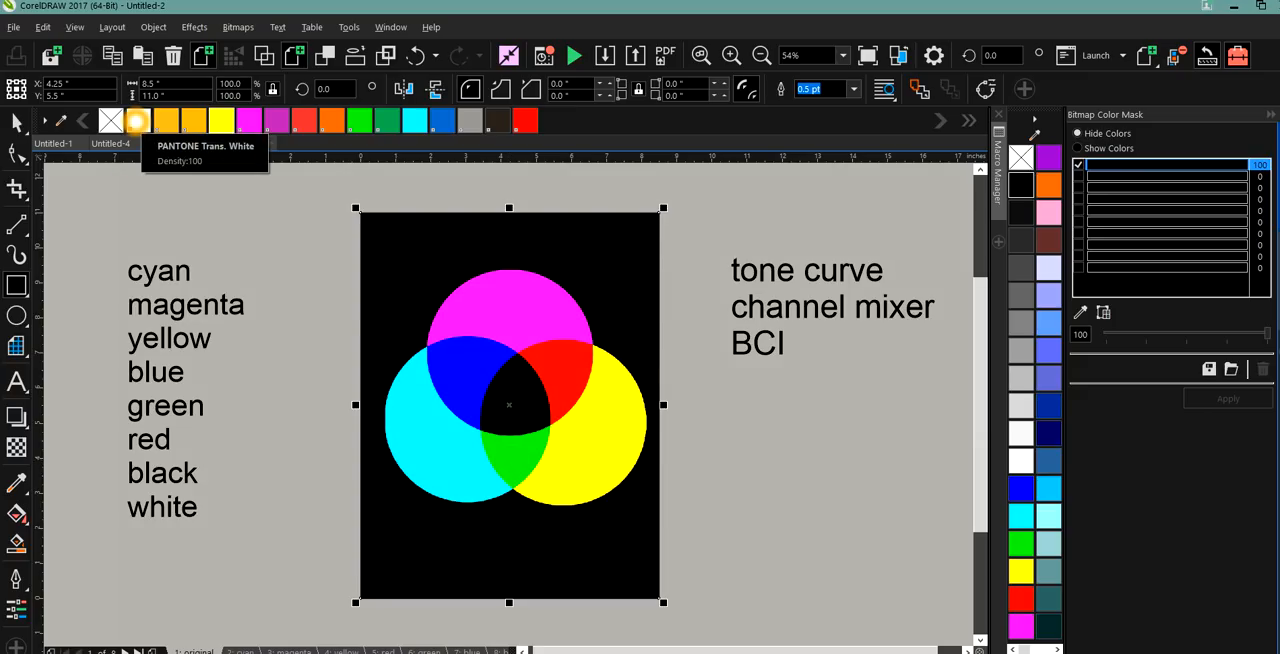